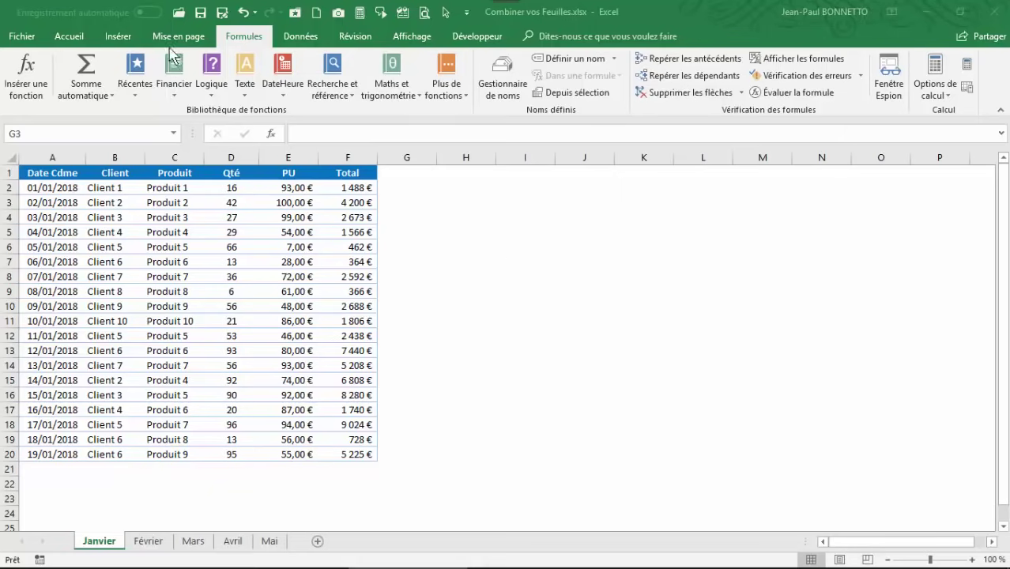
# Inspect the ALEA.ENTRE.BORNES quantity and unit-price formulas on Janvier and select rows A2:F20
pyautogui.click(341, 40)
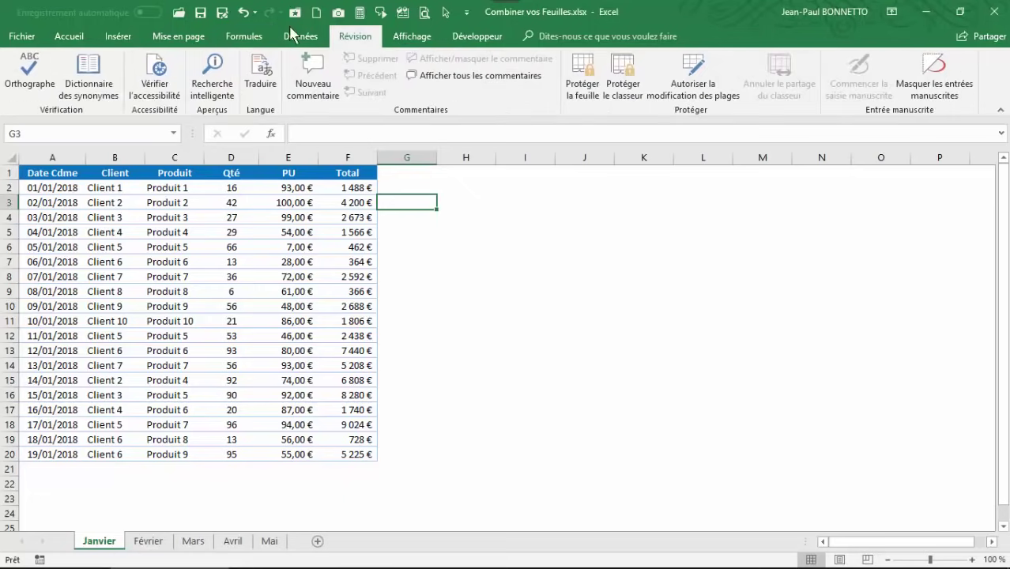
pyautogui.click(117, 40)
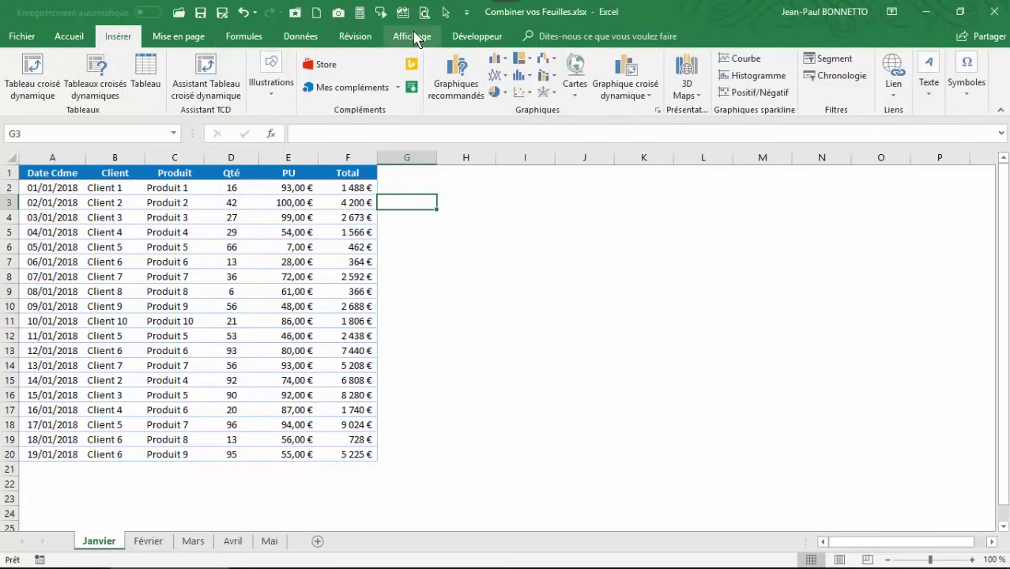
pyautogui.click(457, 201)
pyautogui.click(447, 185)
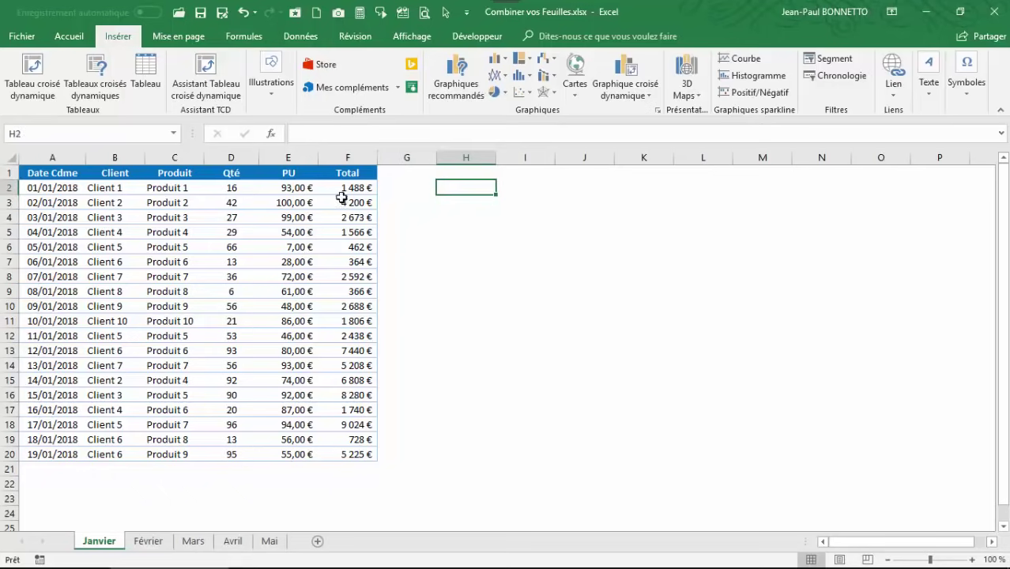
pyautogui.click(231, 200)
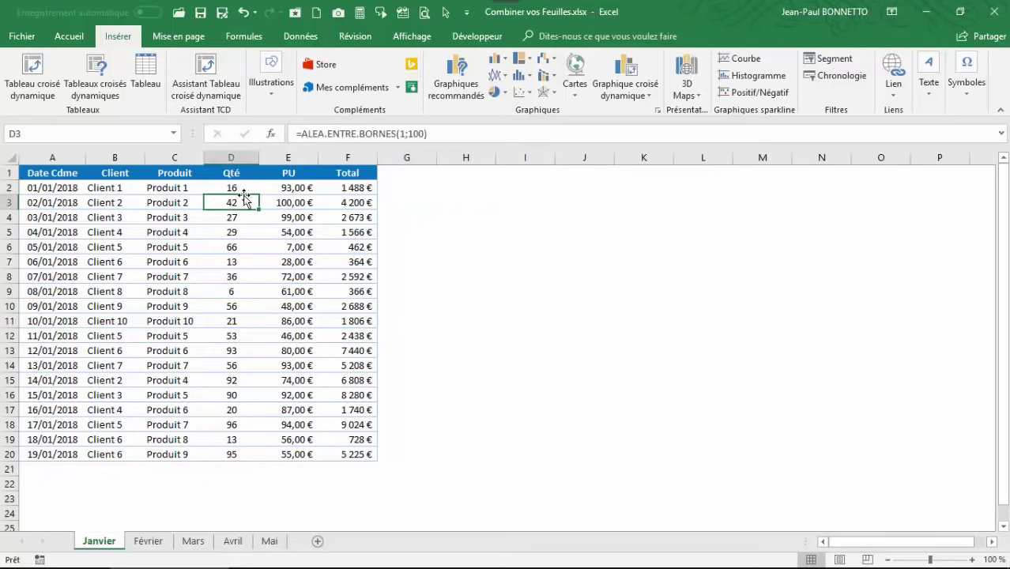
pyautogui.click(427, 201)
pyautogui.click(315, 198)
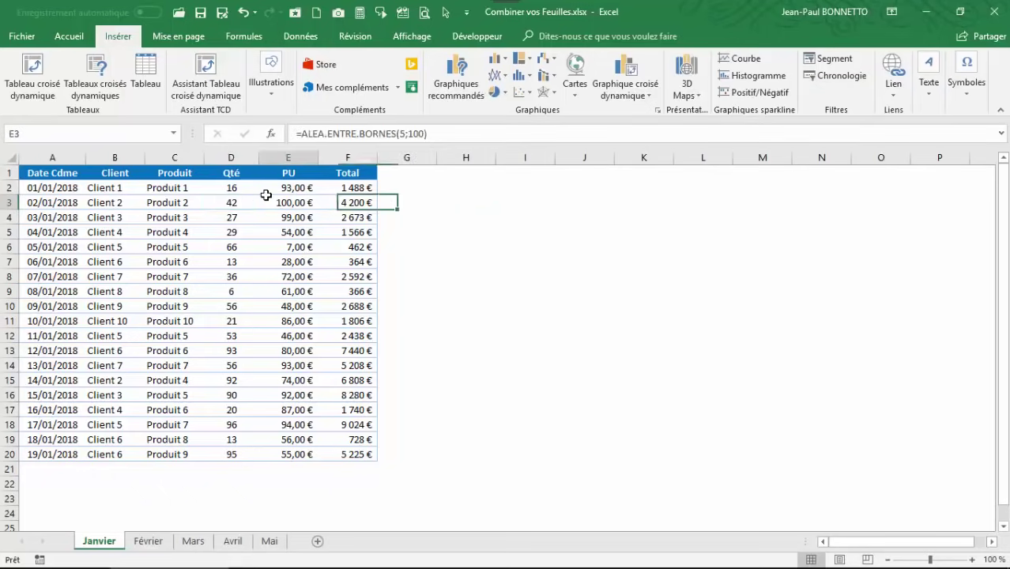
pyautogui.click(266, 197)
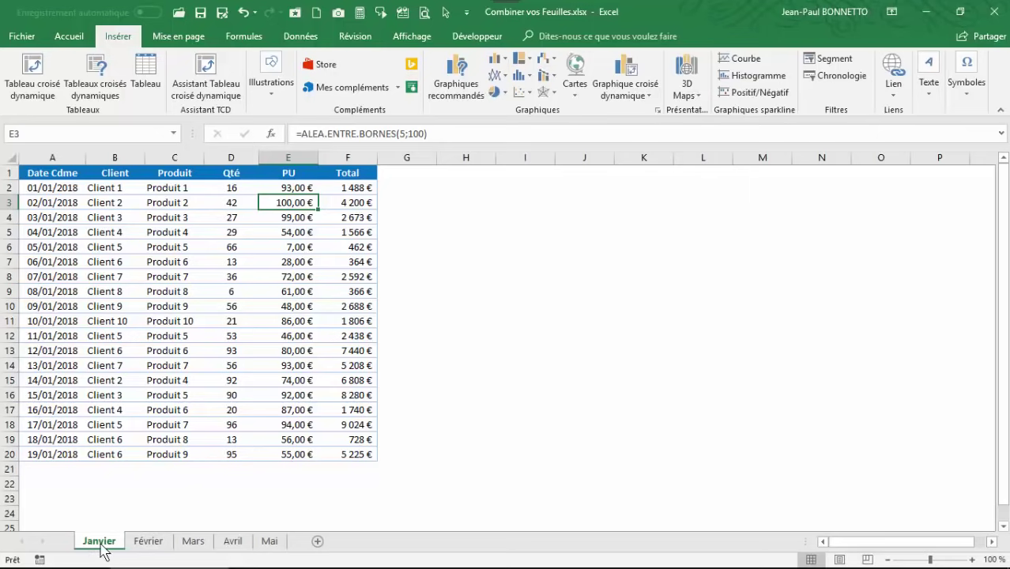
pyautogui.click(168, 244)
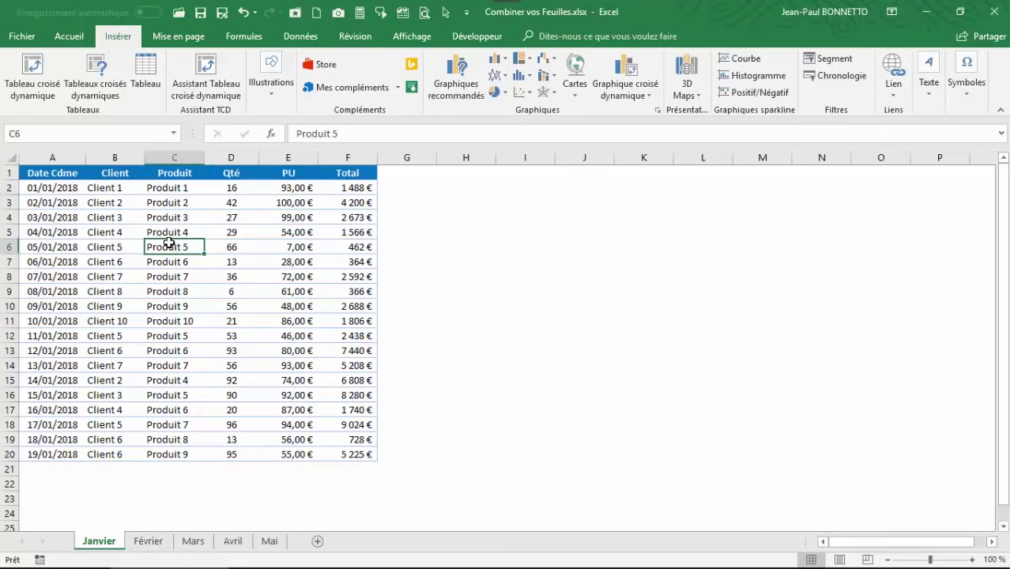
pyautogui.click(551, 219)
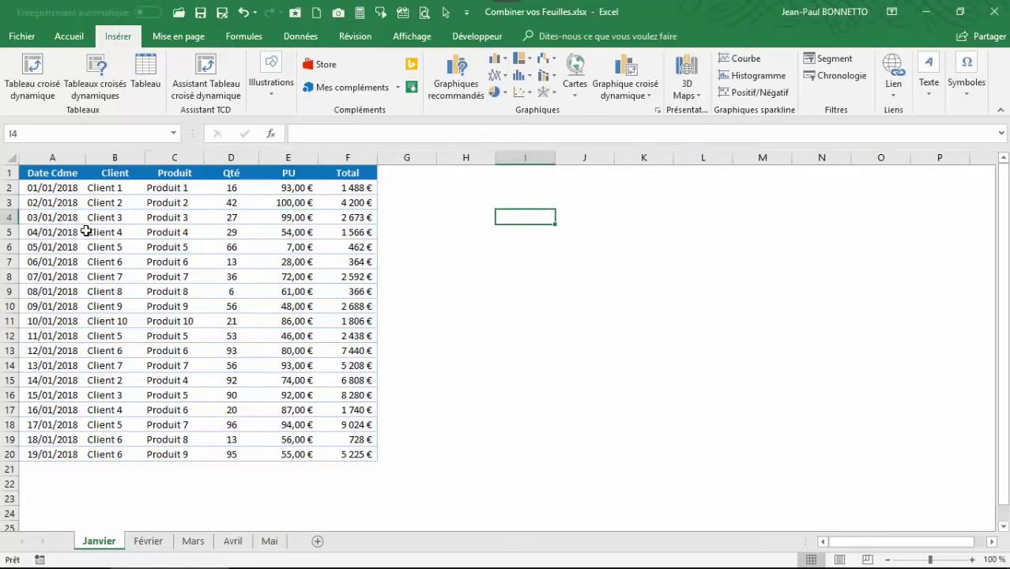
pyautogui.moveTo(55, 188); pyautogui.dragTo(335, 459)
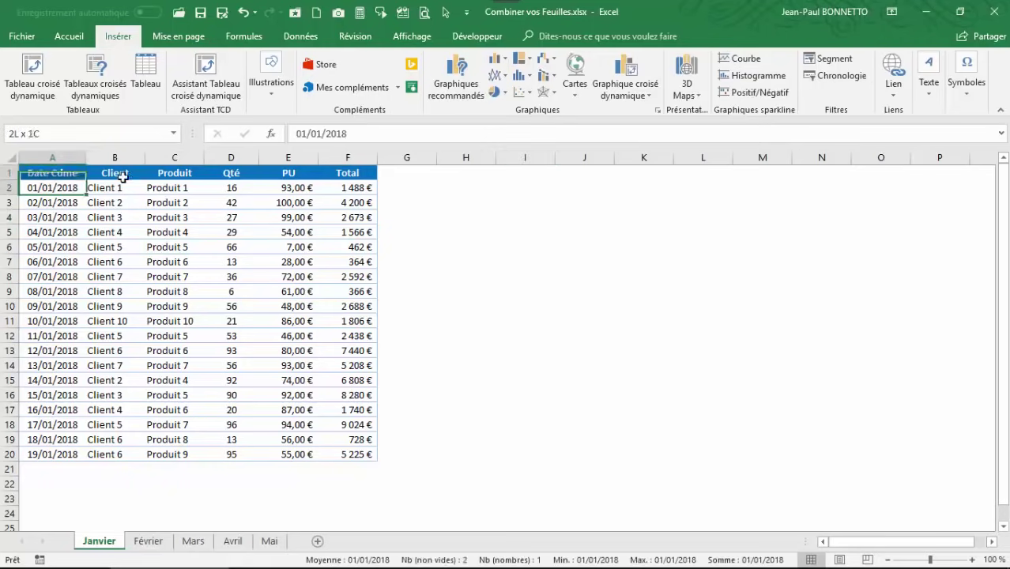
# Review the Février, Mars and Avril sheets, then inspect the Mai quantity formula in D12
pyautogui.click(149, 290)
pyautogui.click(148, 540)
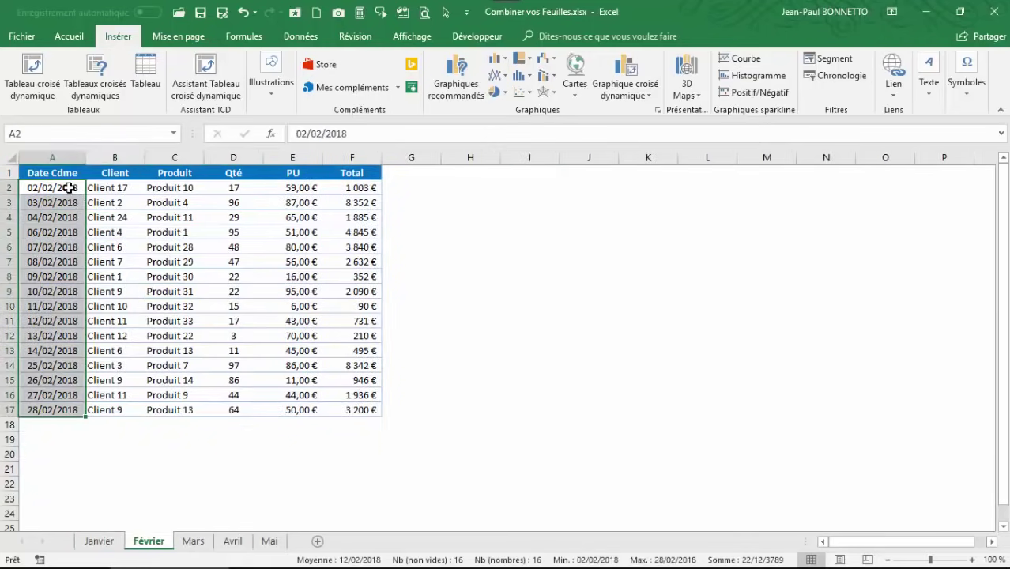
pyautogui.moveTo(35, 187); pyautogui.dragTo(345, 395)
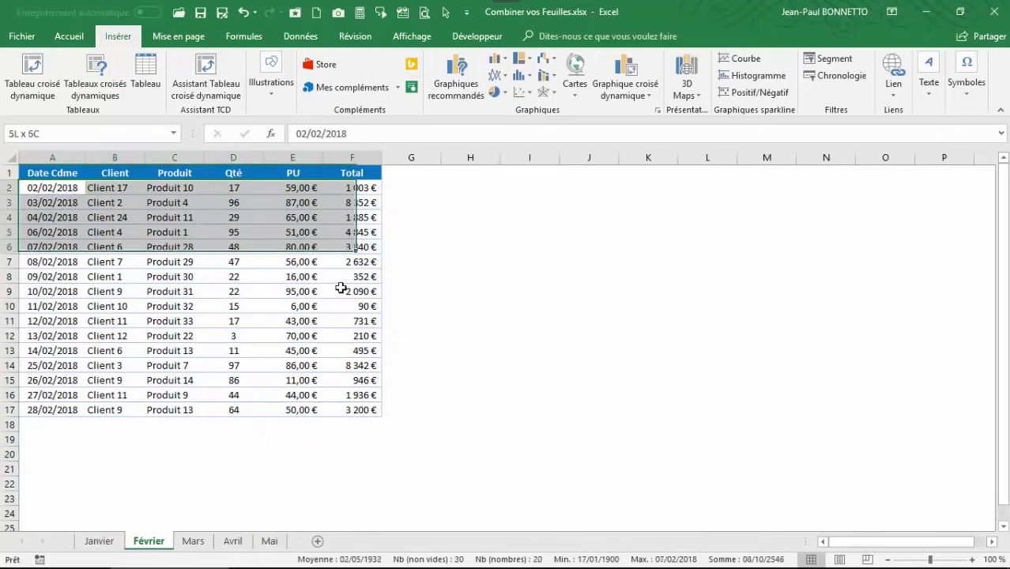
pyautogui.click(193, 540)
pyautogui.click(233, 540)
pyautogui.click(269, 540)
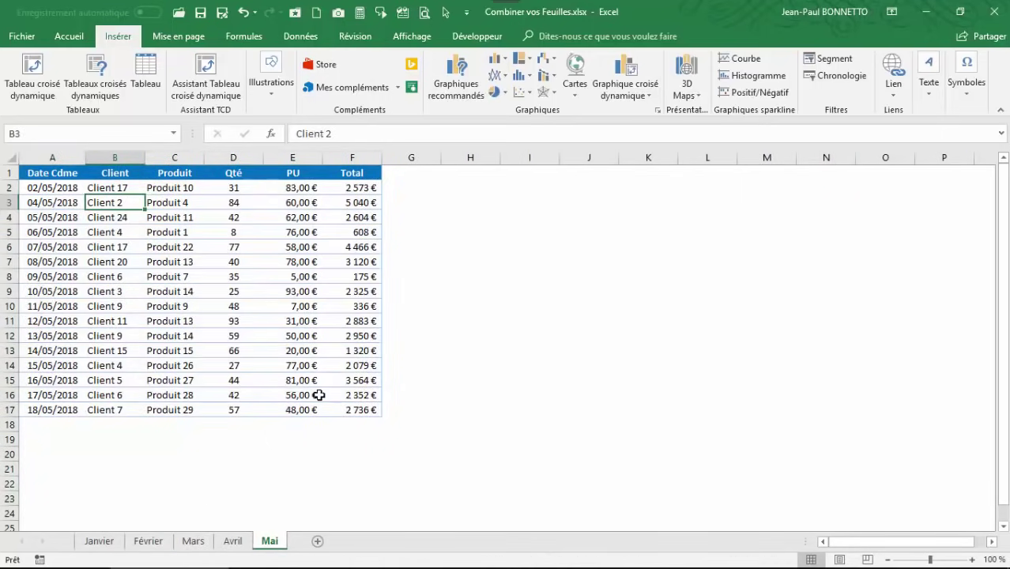
pyautogui.click(227, 335)
pyautogui.click(569, 203)
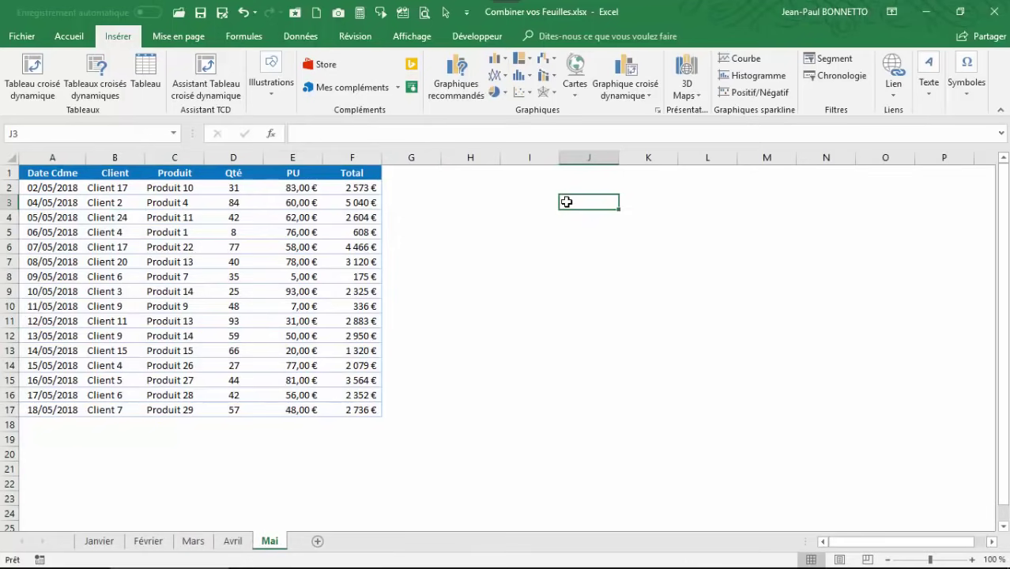
pyautogui.click(167, 205)
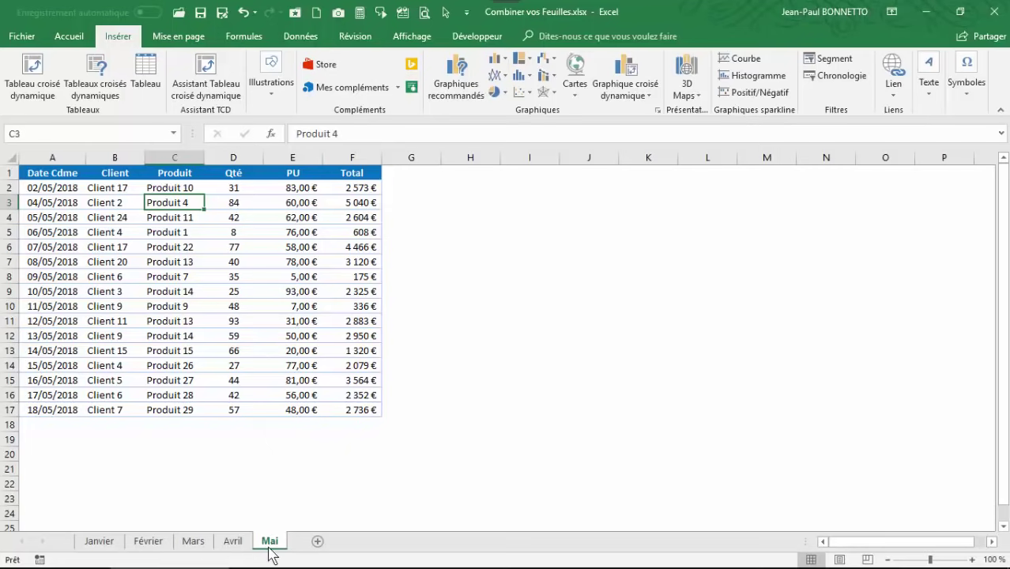
# Cycle from Mai to Janvier, through Février, Mars, Avril, Mai and back to Janvier
pyautogui.click(176, 231)
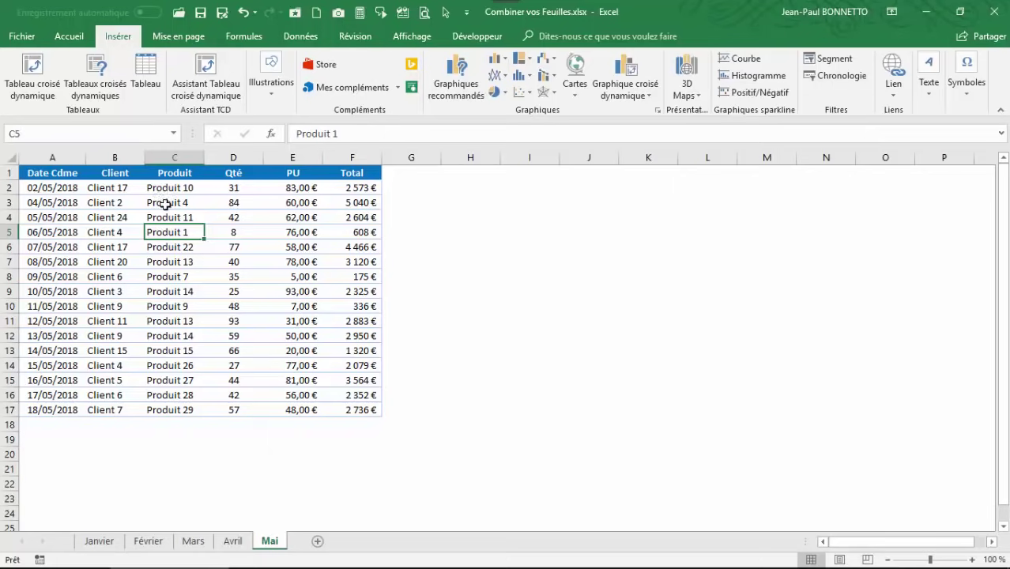
pyautogui.click(101, 541)
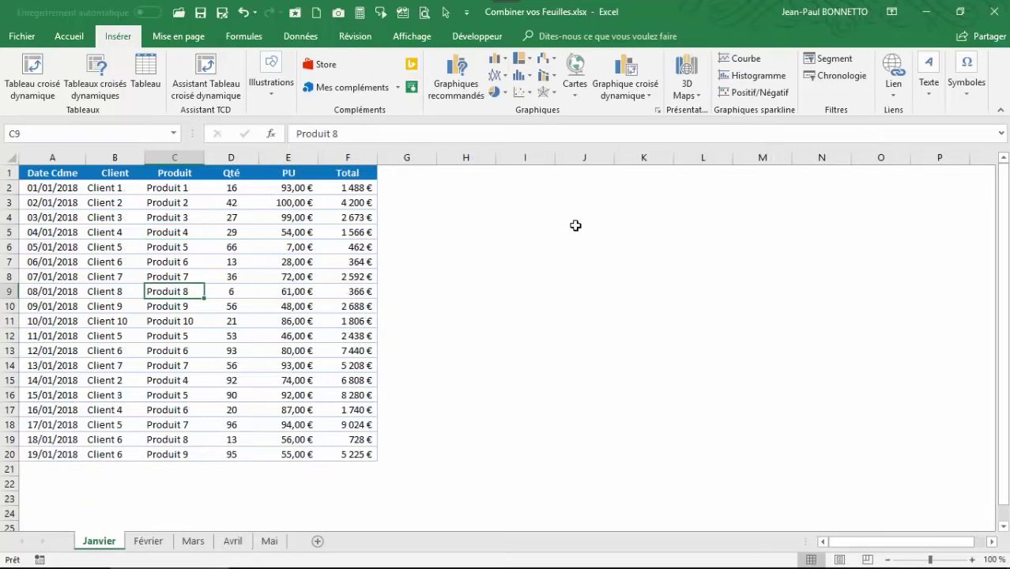
pyautogui.click(201, 202)
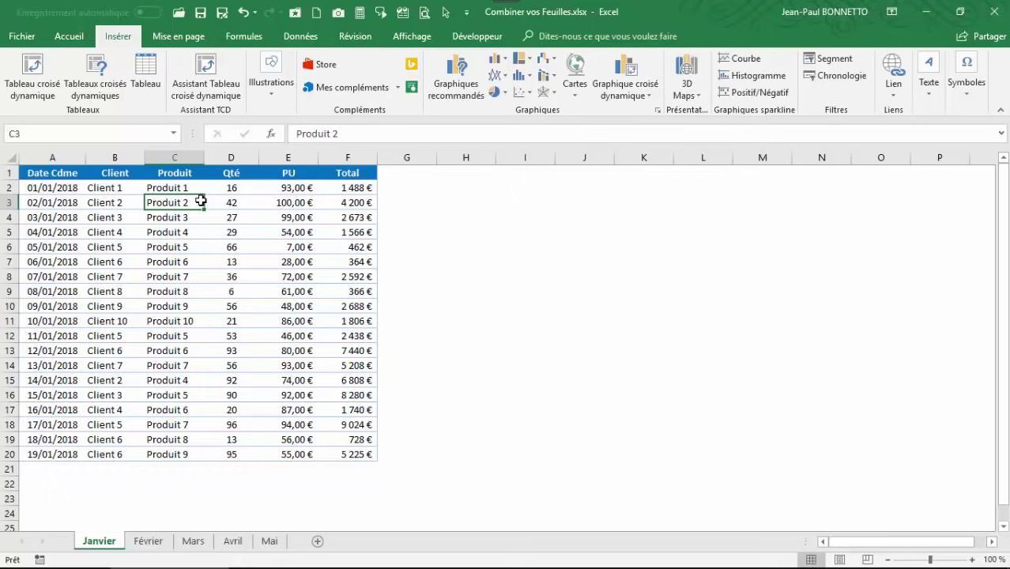
pyautogui.click(148, 544)
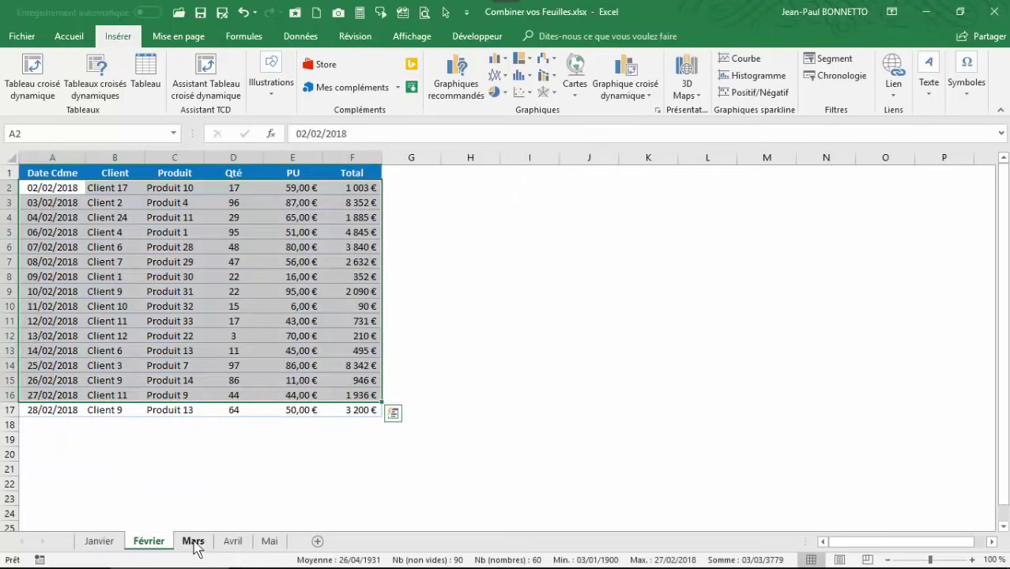
pyautogui.click(194, 544)
pyautogui.click(232, 544)
pyautogui.click(261, 546)
pyautogui.click(194, 545)
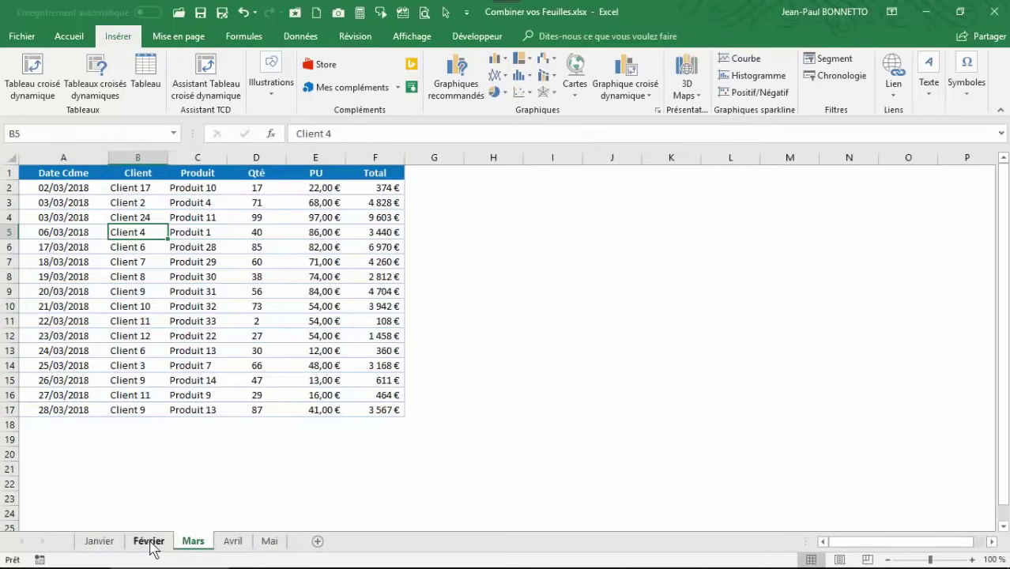
pyautogui.click(149, 545)
pyautogui.click(110, 546)
# Select the Client and Produit cells B4, B5, C4 and C8 in the Janvier order table
pyautogui.click(96, 226)
pyautogui.click(168, 276)
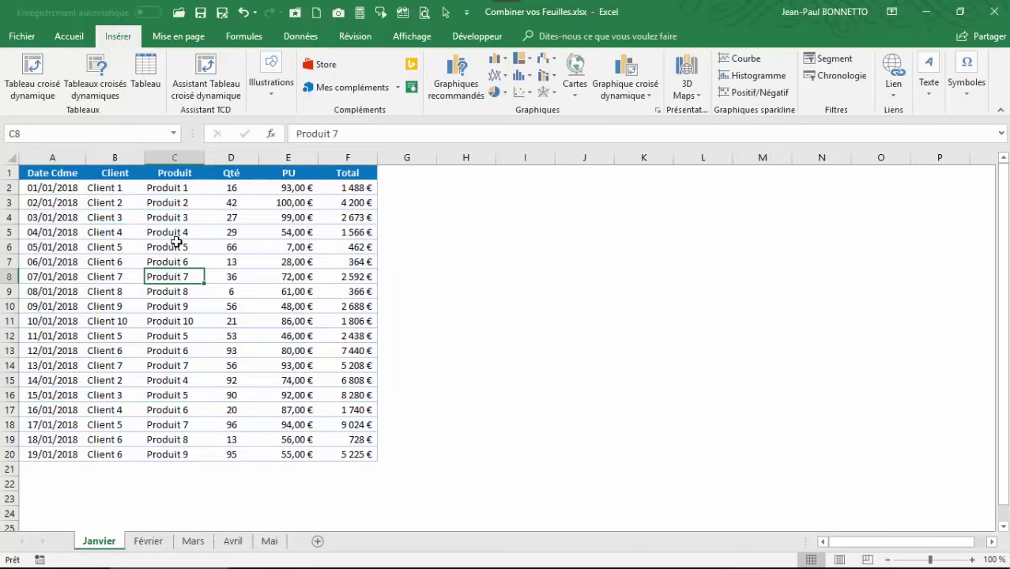
pyautogui.click(141, 220)
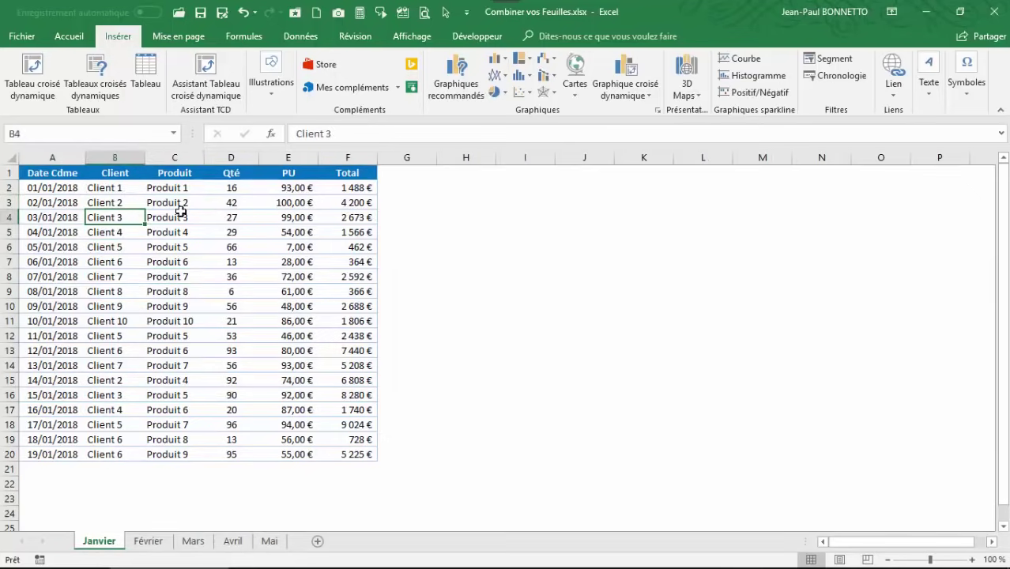
pyautogui.click(176, 215)
# Convert the Janvier range A1:F20 into an Excel table with Format as Table
pyautogui.moveTo(626, 19)
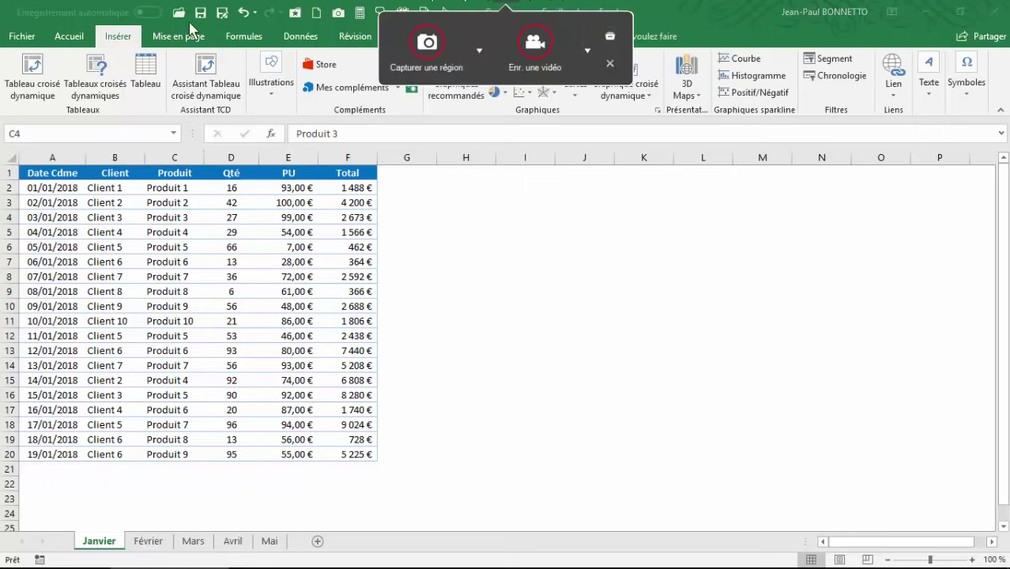
pyautogui.click(68, 37)
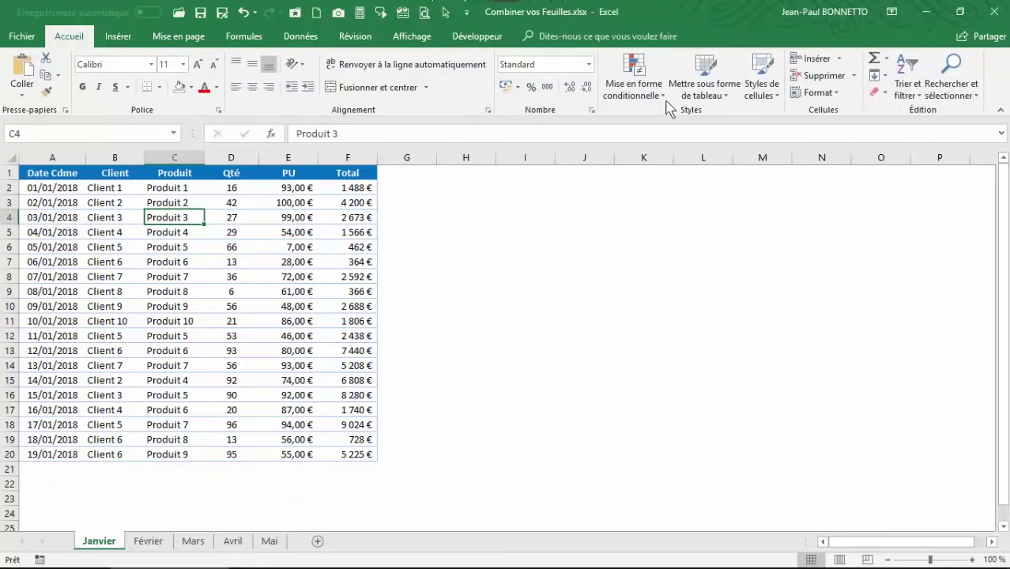
pyautogui.click(711, 89)
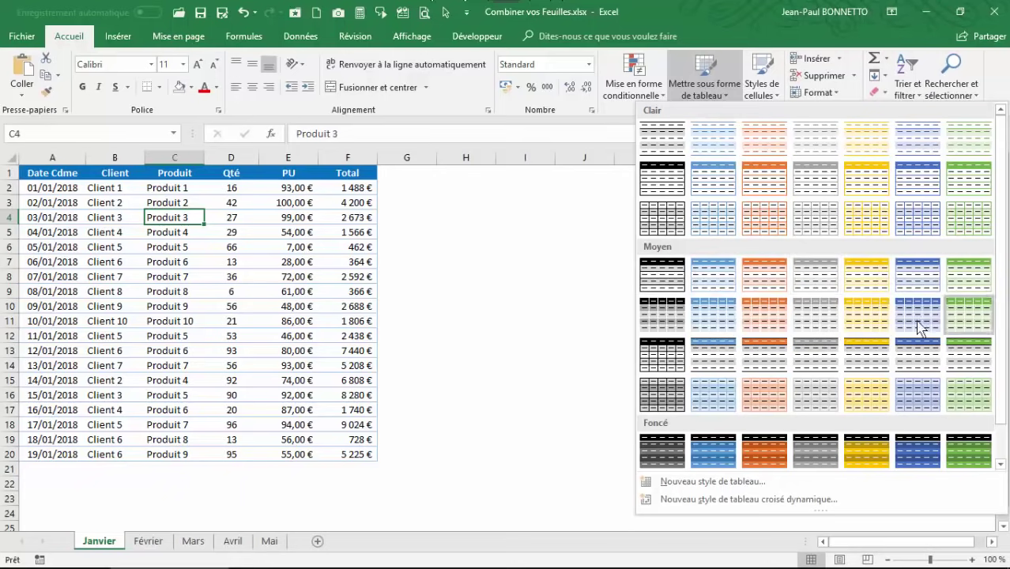
pyautogui.press('Escape')
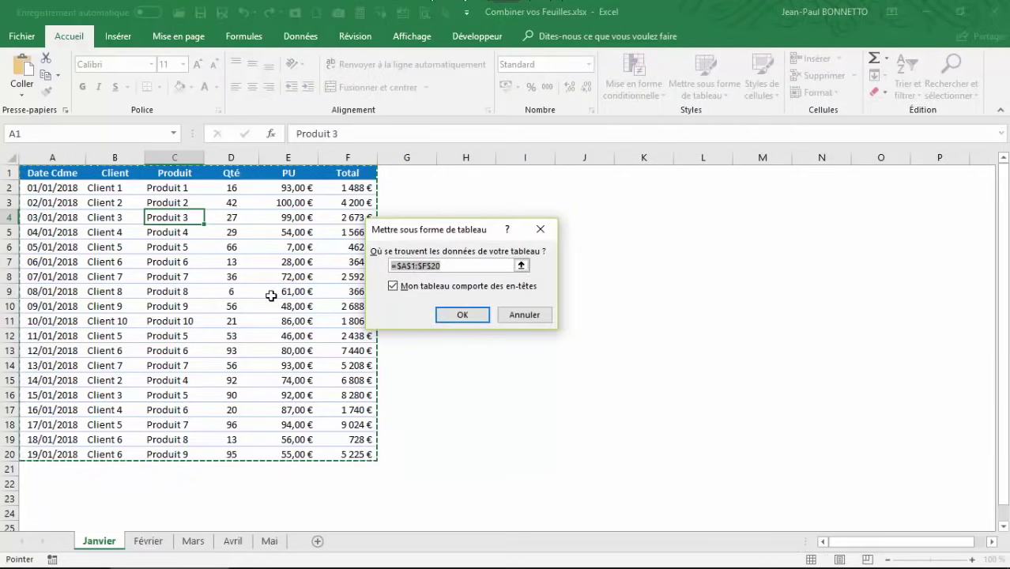
pyautogui.click(463, 314)
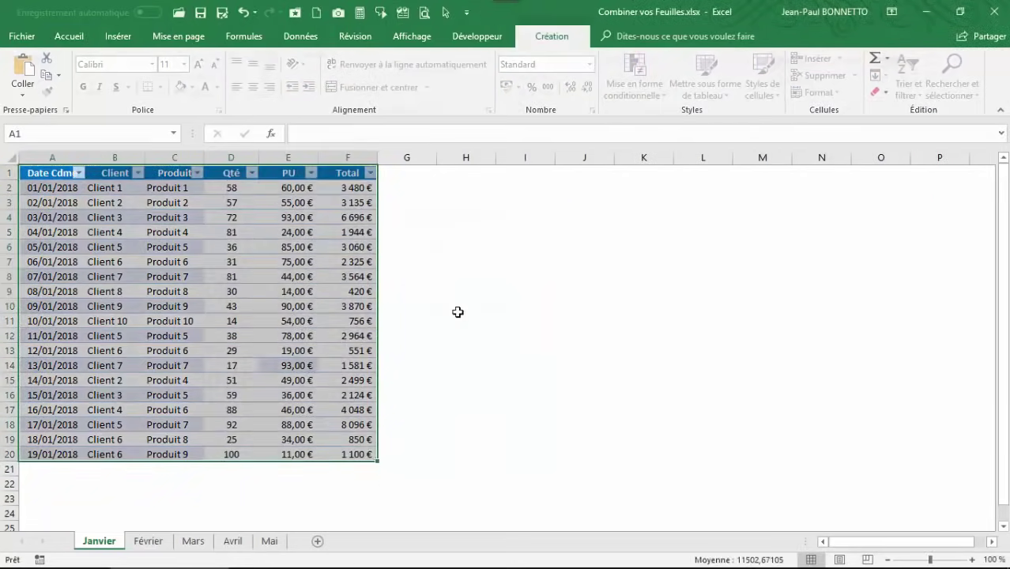
pyautogui.click(143, 230)
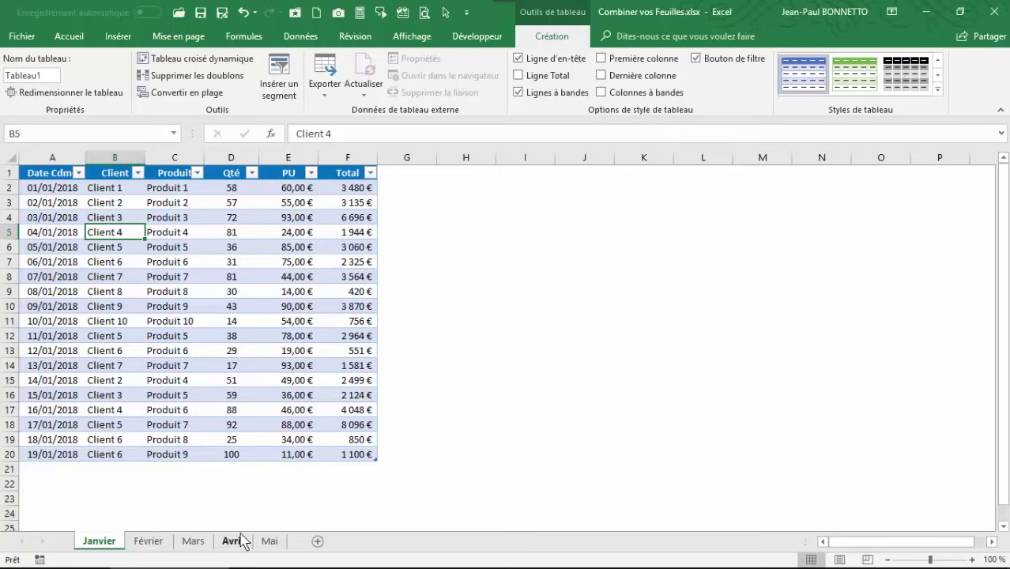
# Rename the Janvier table from Tableau1 to TJanvier
pyautogui.click(190, 216)
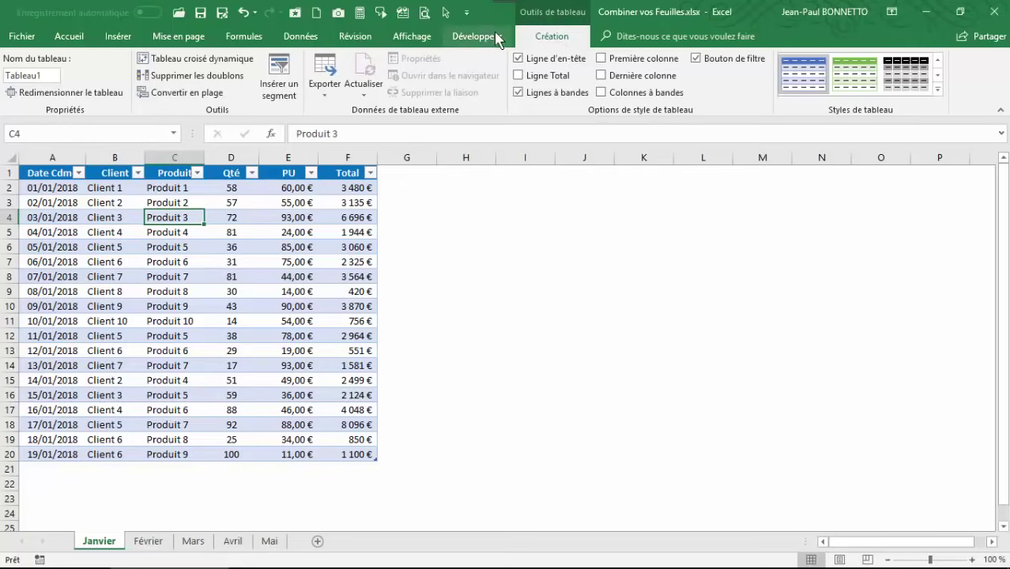
pyautogui.click(55, 74)
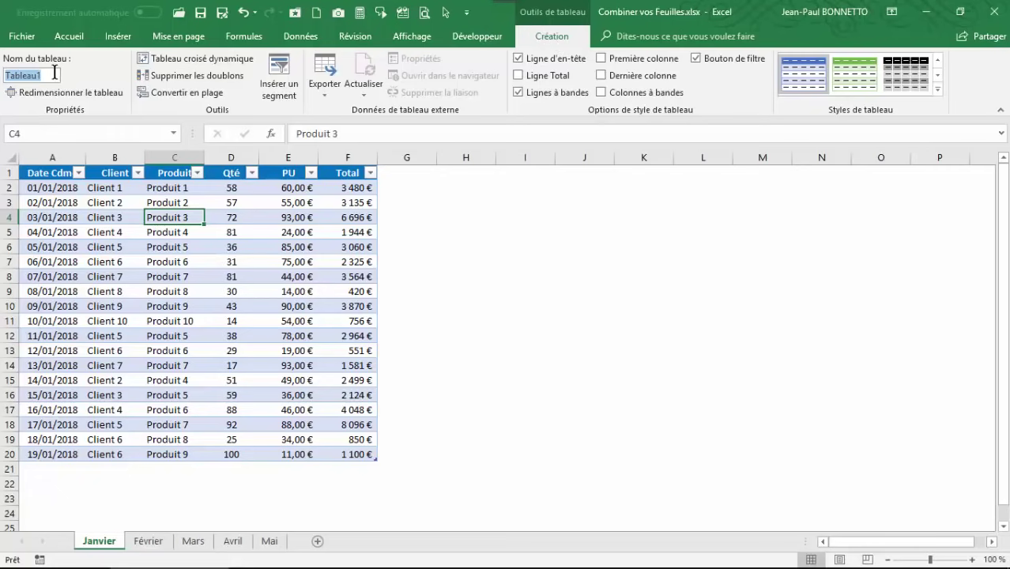
pyautogui.write('TJanvier')
pyautogui.press('Return')
pyautogui.click(129, 230)
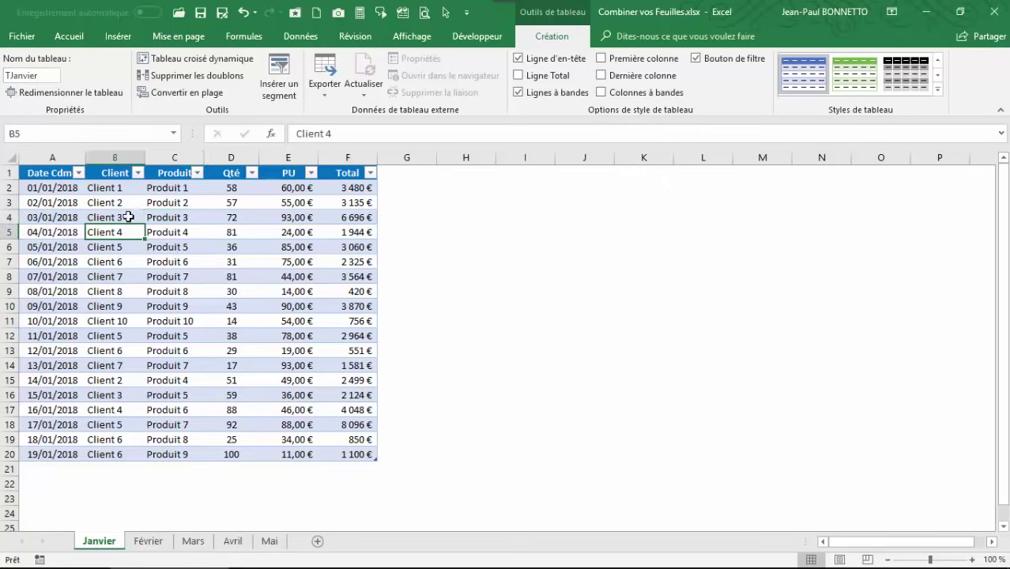
pyautogui.click(135, 216)
pyautogui.click(139, 202)
pyautogui.click(294, 232)
pyautogui.click(230, 311)
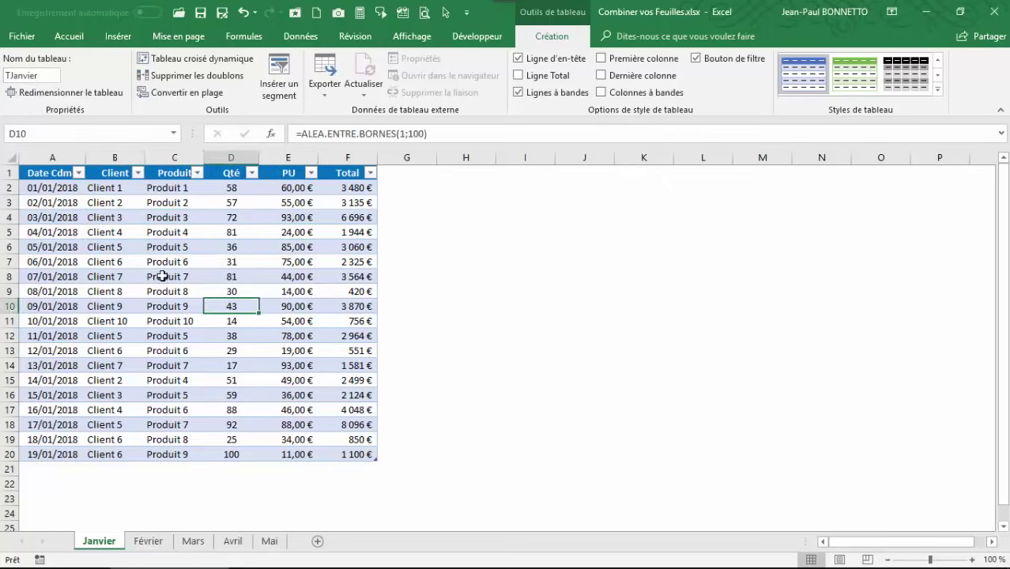
# Format the Février range A1:F17 as a table with headers named Tfevrier
pyautogui.click(148, 541)
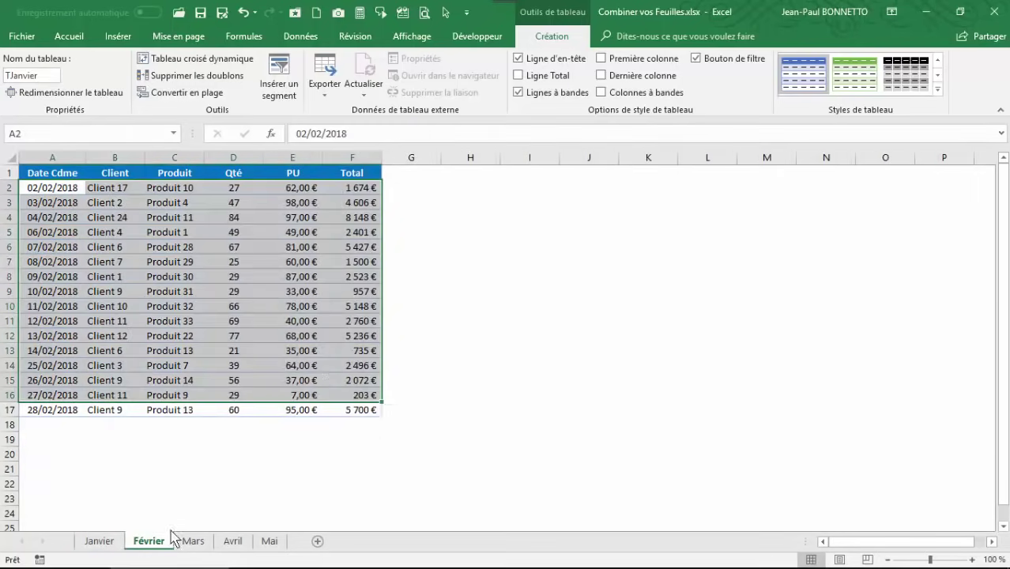
pyautogui.click(182, 261)
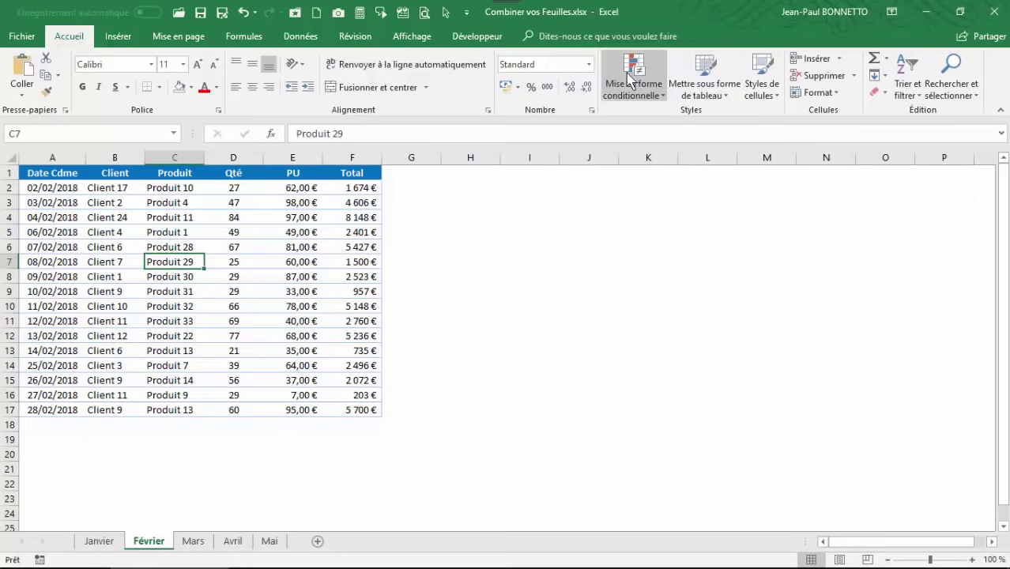
pyautogui.click(703, 83)
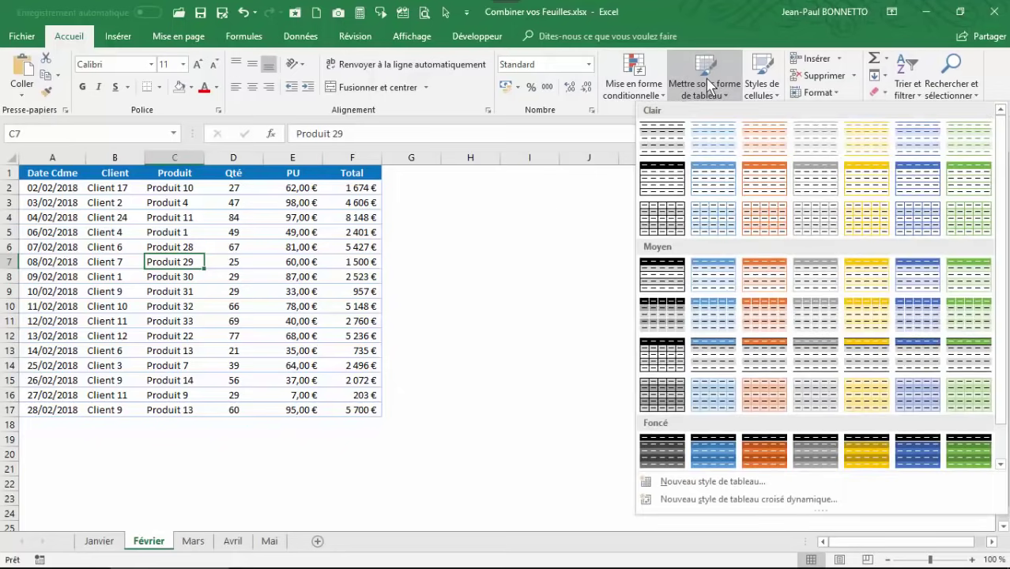
pyautogui.click(877, 275)
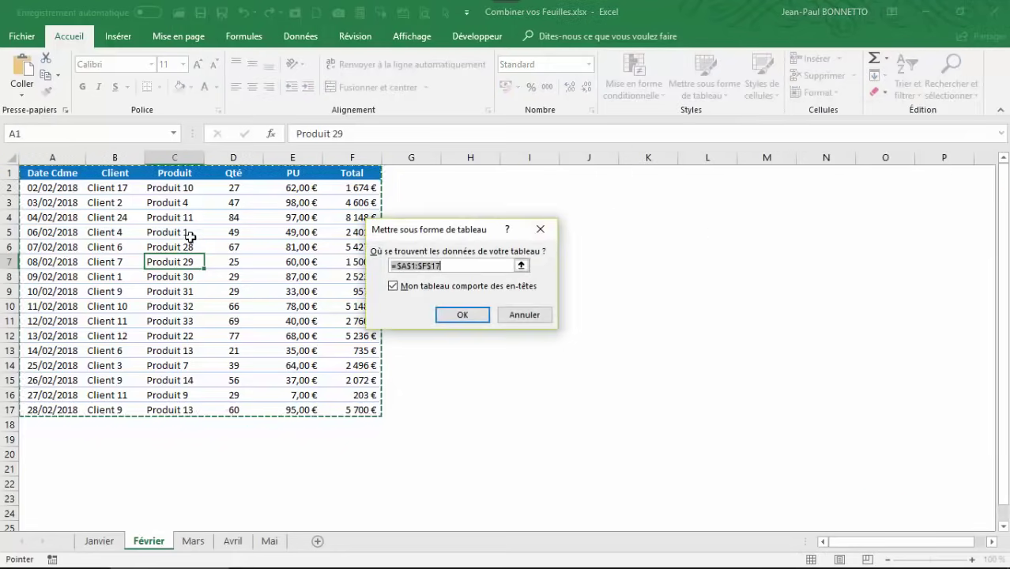
pyautogui.click(462, 315)
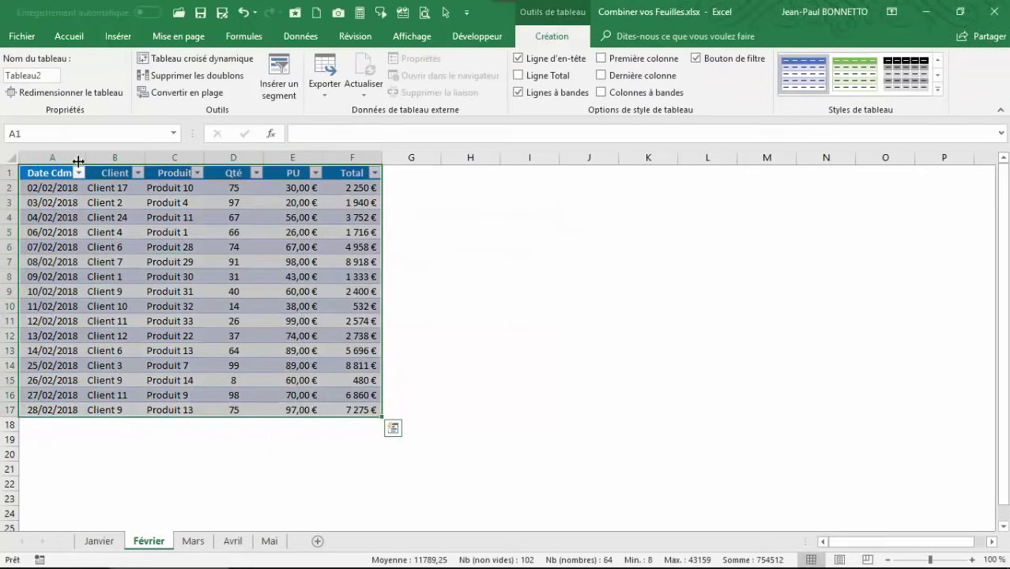
pyautogui.click(49, 77)
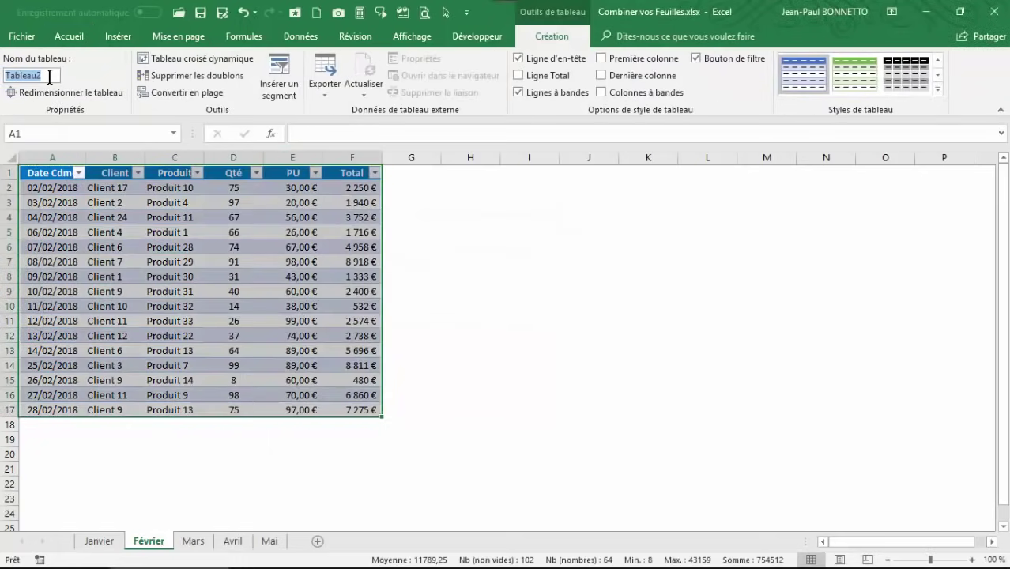
pyautogui.write('Tfevrier')
pyautogui.click(117, 247)
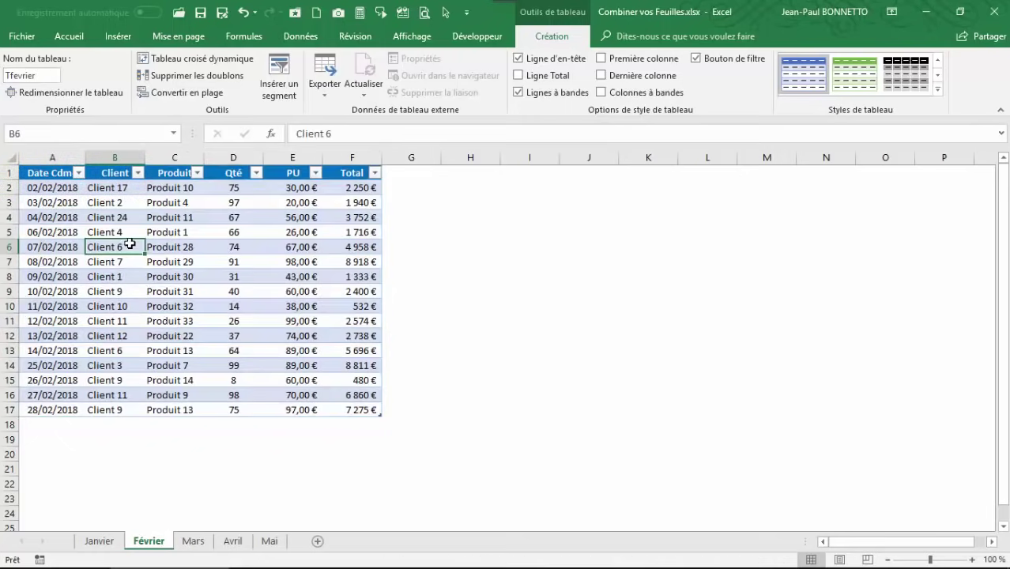
# Format the Mars range A1:F17 as a blue medium-style table named TMars
pyautogui.click(193, 541)
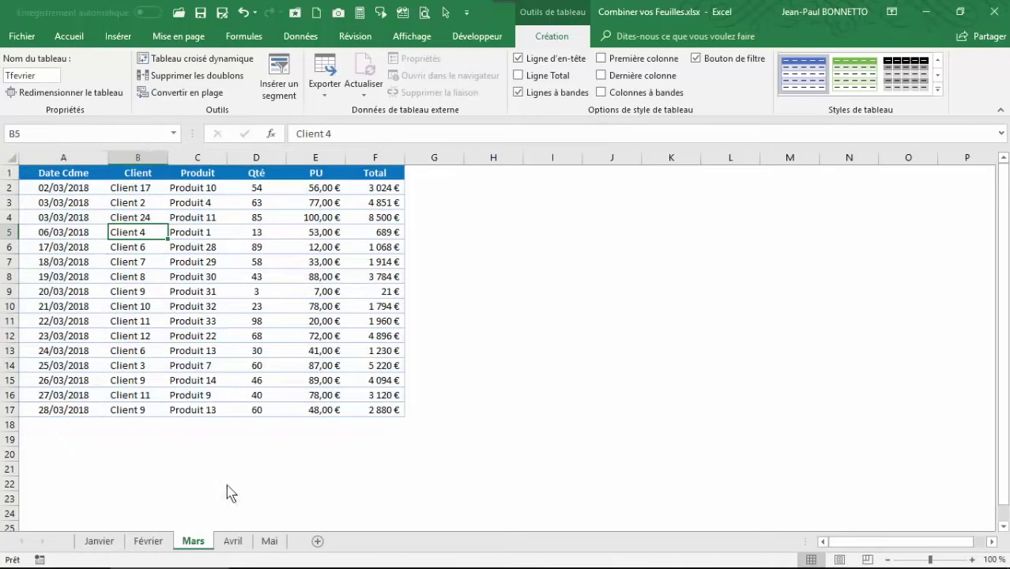
pyautogui.click(197, 277)
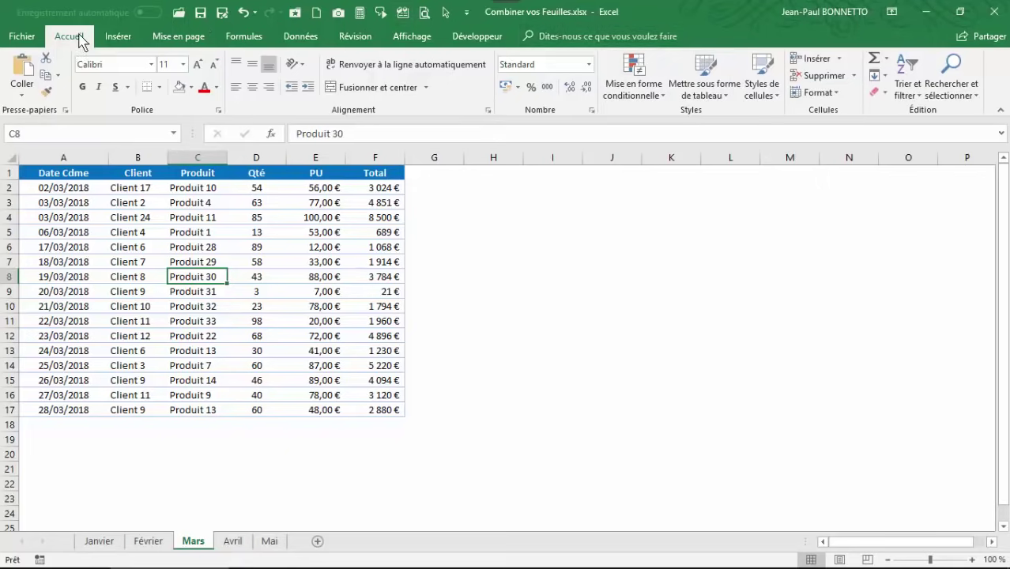
pyautogui.click(715, 93)
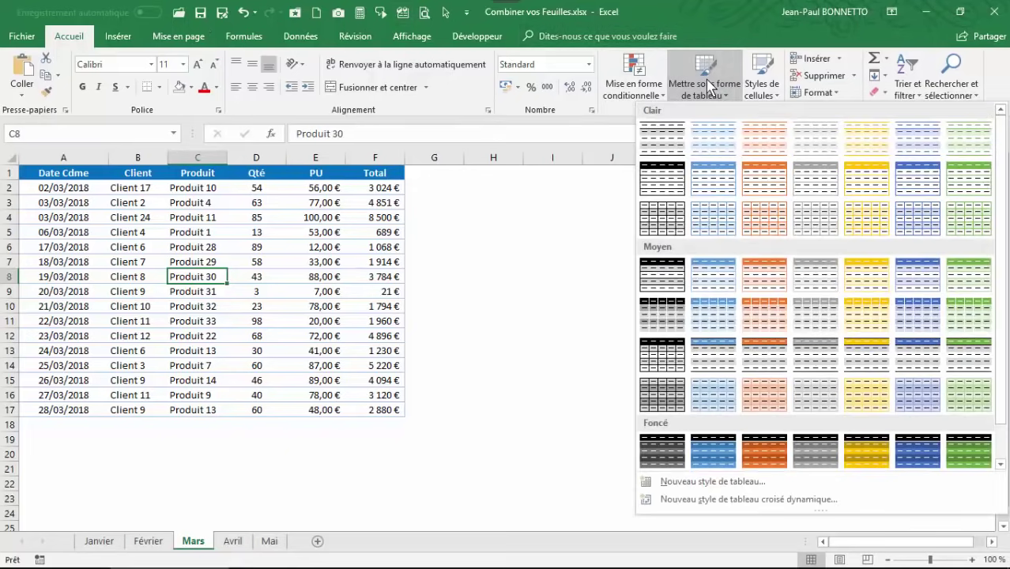
pyautogui.click(916, 286)
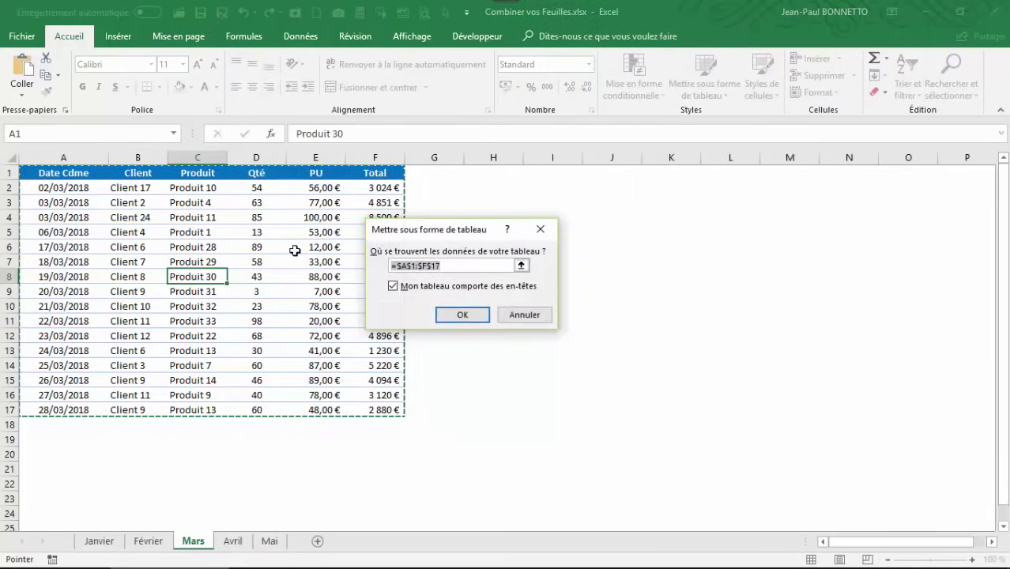
pyautogui.click(456, 316)
pyautogui.click(53, 74)
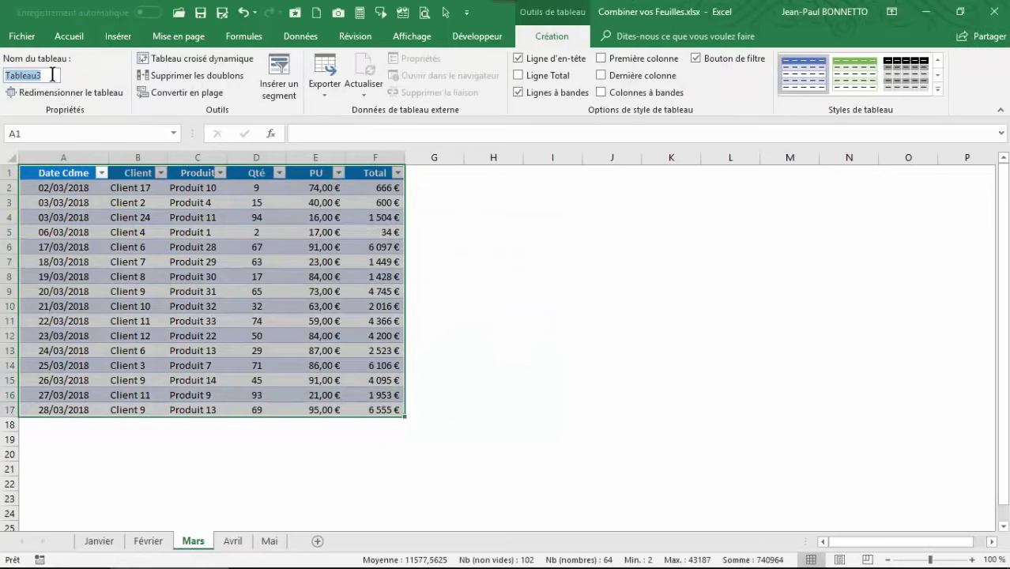
pyautogui.write('TMars')
pyautogui.click(211, 248)
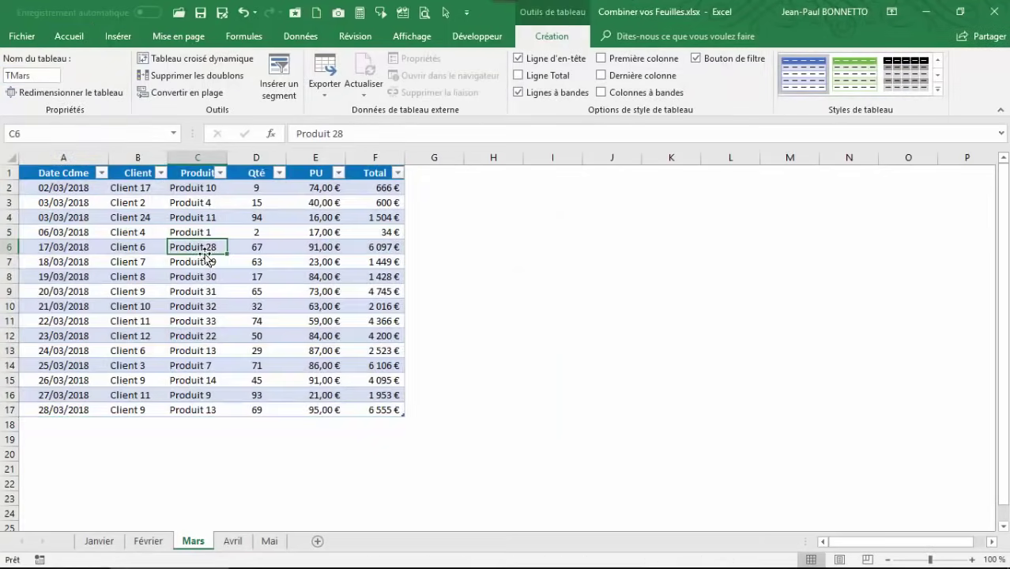
# Format the Avril orders A1:F27 as a table with headers and rename it from Tableau4 to TAvril
pyautogui.click(233, 541)
pyautogui.click(217, 275)
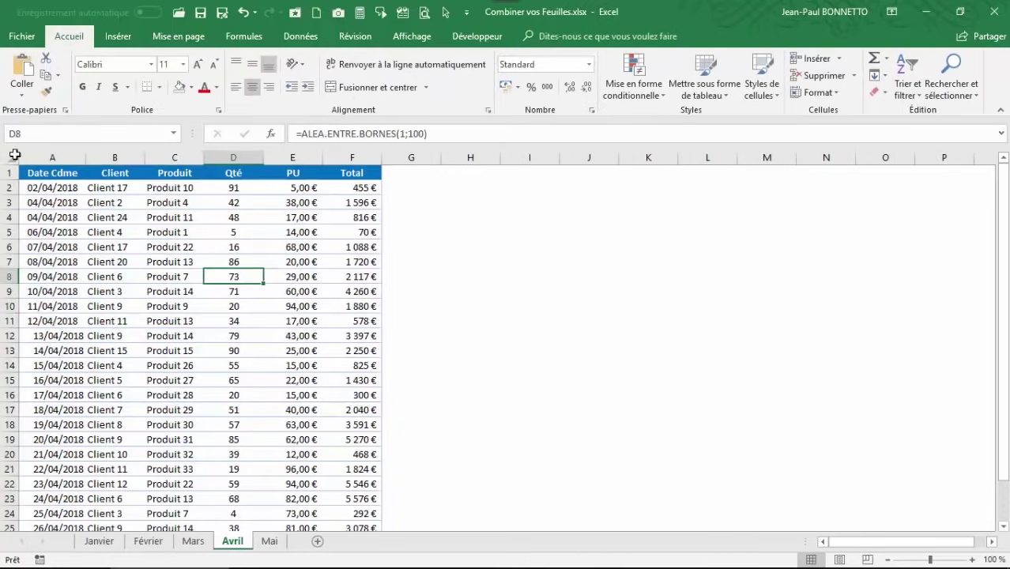
pyautogui.click(704, 81)
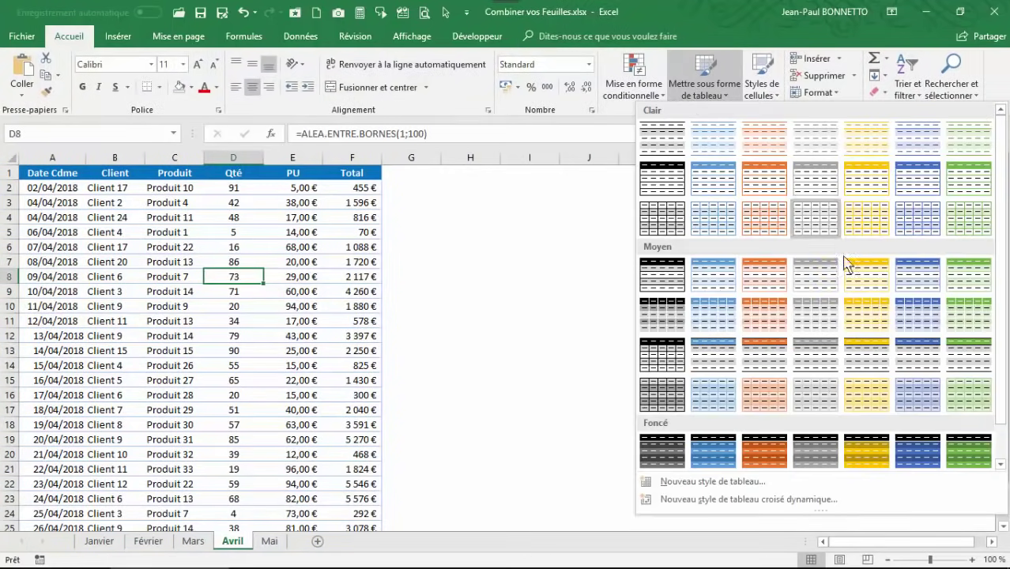
pyautogui.click(915, 276)
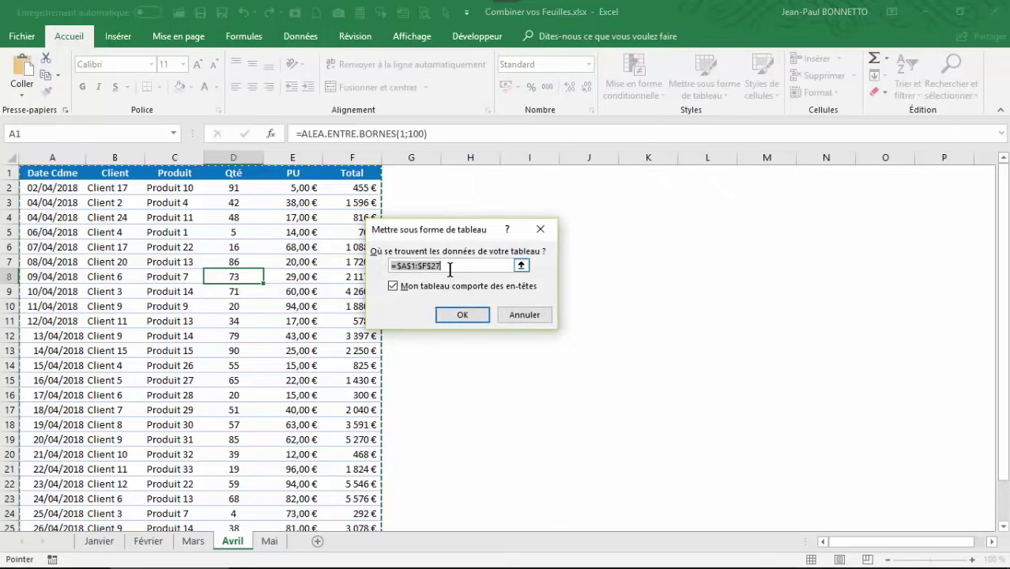
pyautogui.click(461, 313)
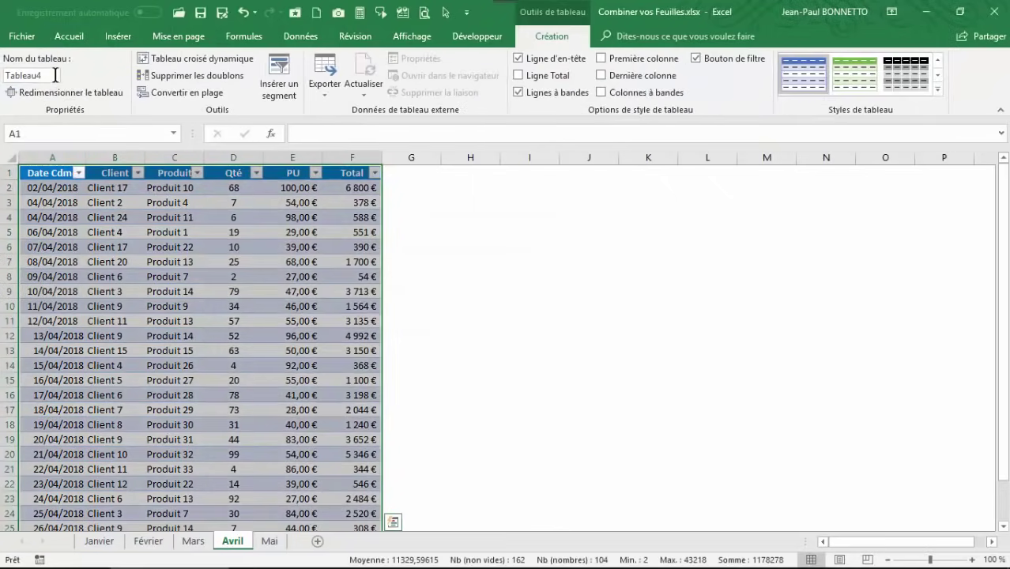
pyautogui.click(52, 74)
pyautogui.write('TAvril')
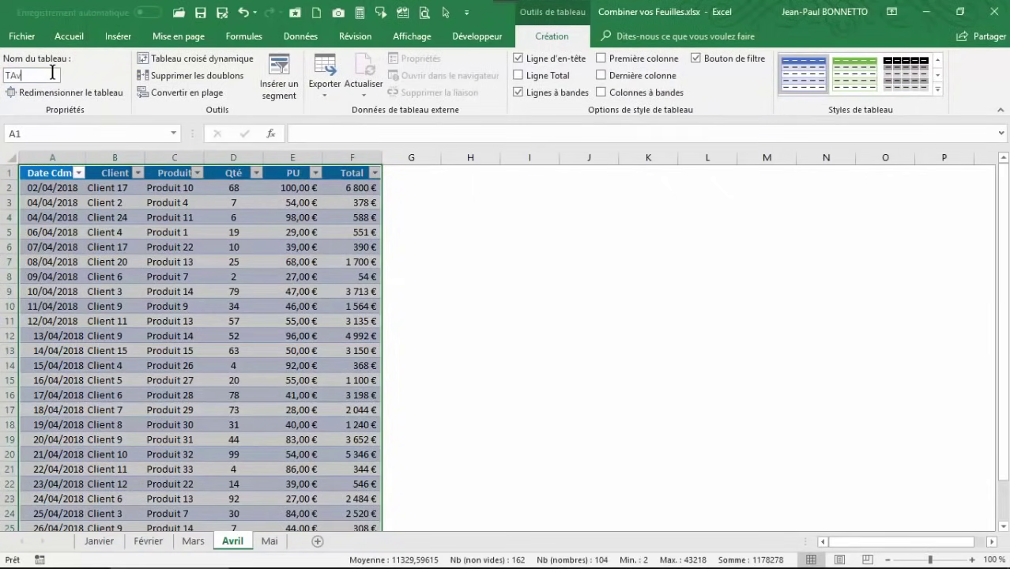
pyautogui.click(168, 247)
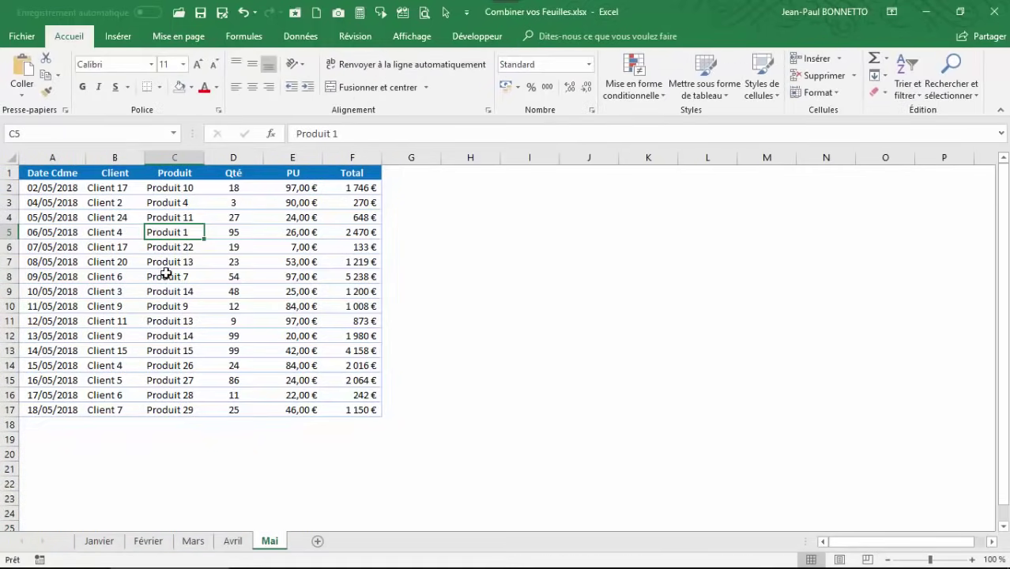
# Format Mai's A1:F17 as a table named TMai and widen column C for product names
pyautogui.click(168, 276)
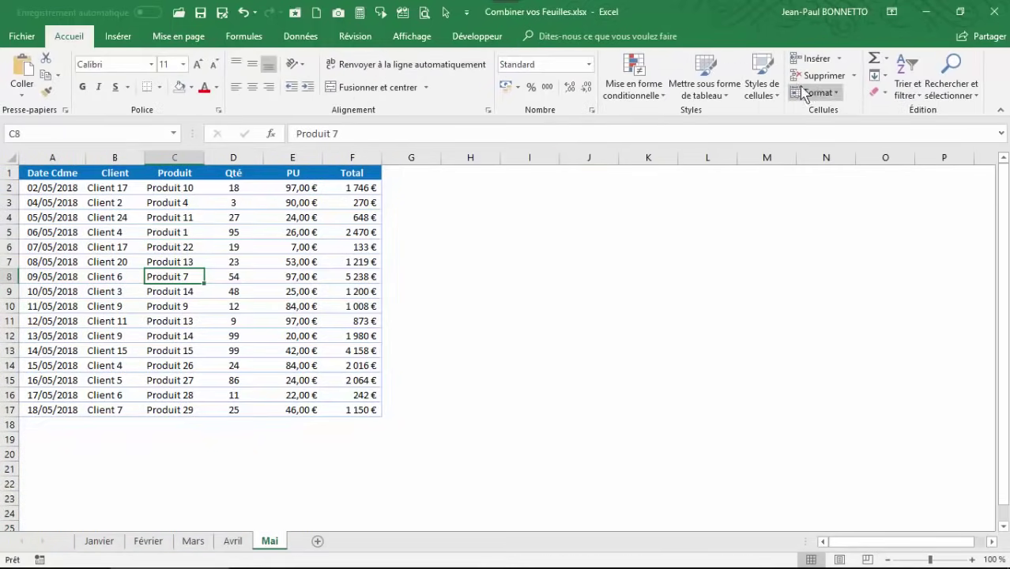
pyautogui.click(705, 83)
pyautogui.click(859, 266)
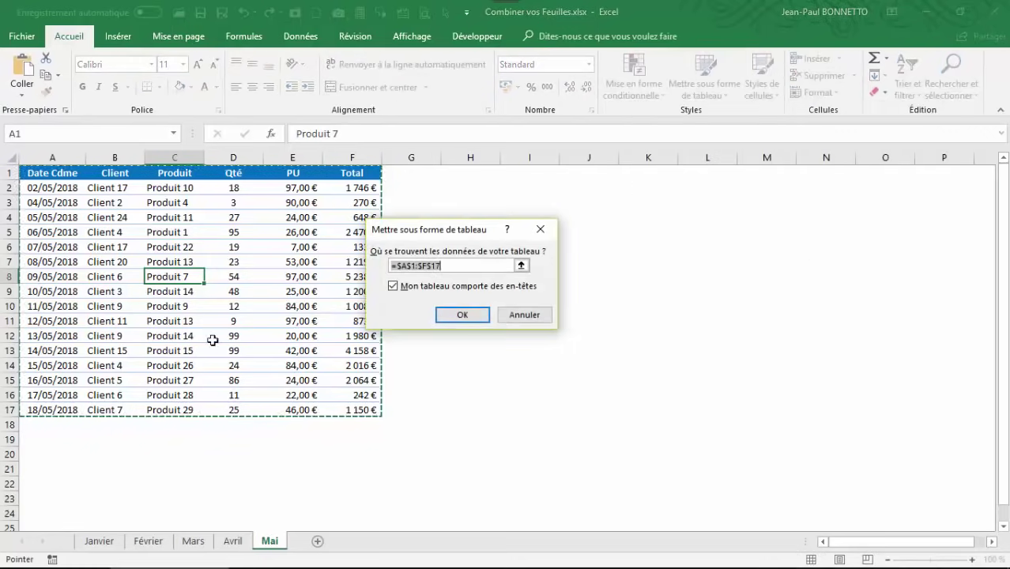
pyautogui.click(463, 316)
pyautogui.click(226, 247)
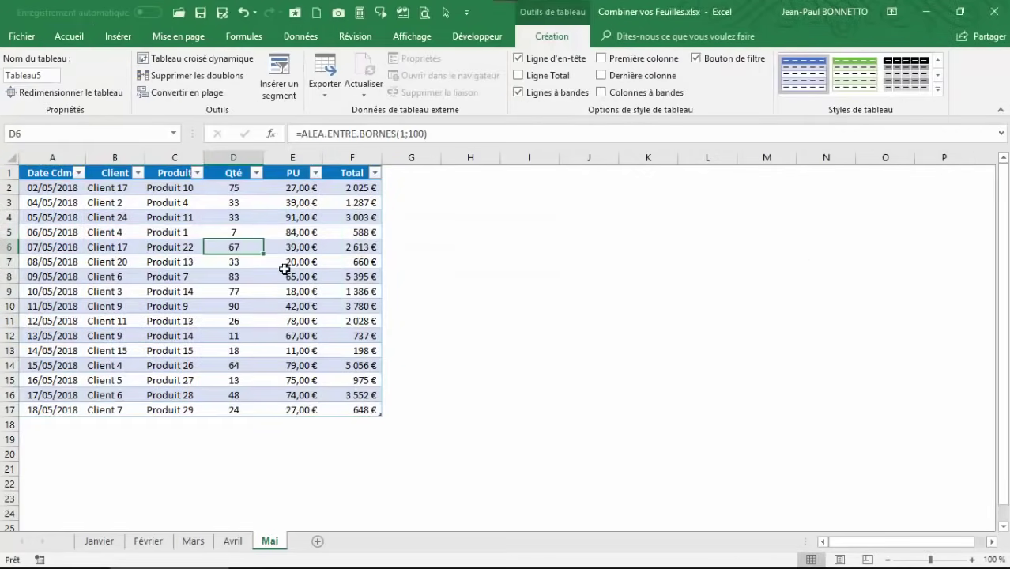
pyautogui.click(55, 74)
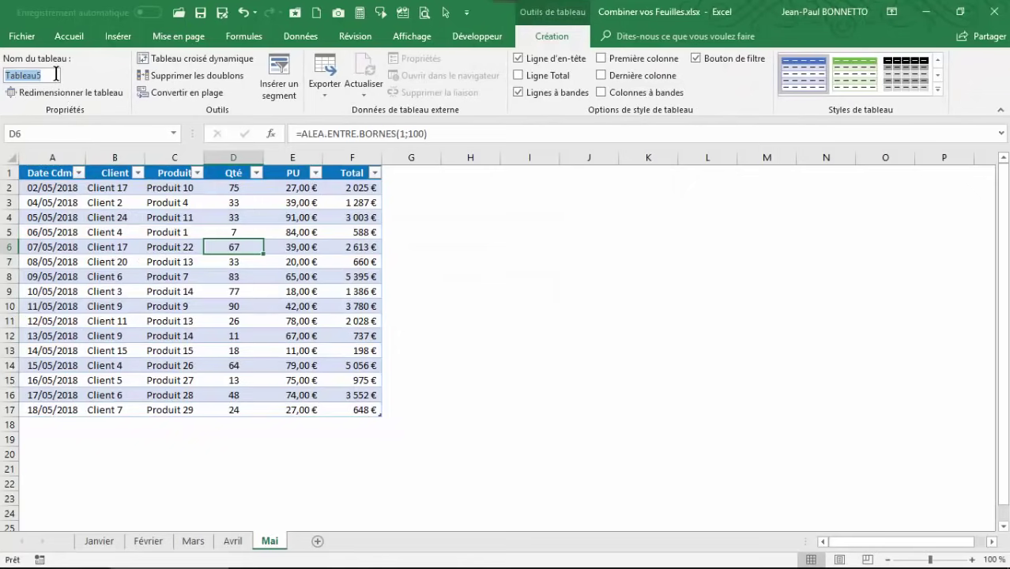
pyautogui.write('TMai')
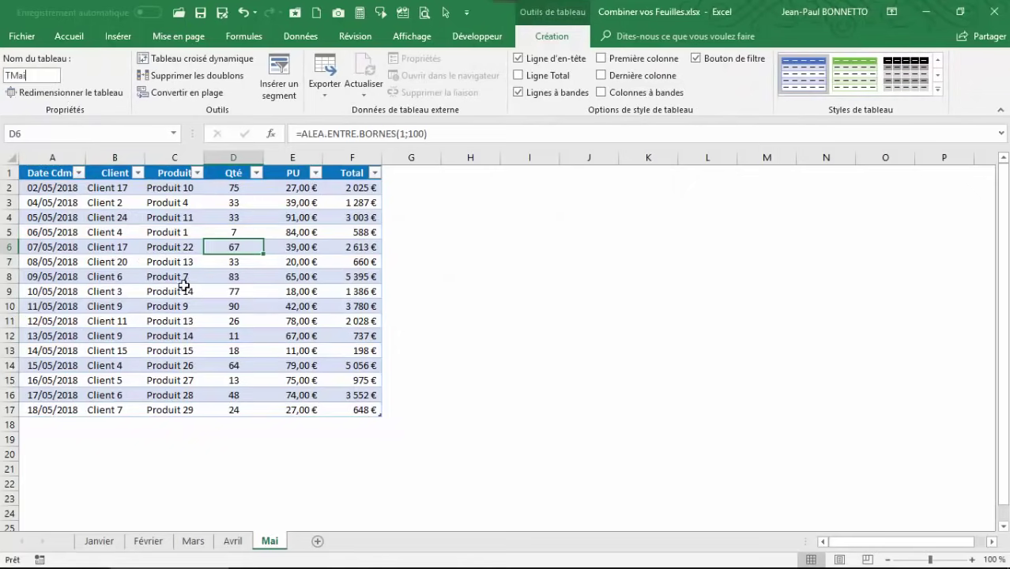
pyautogui.moveTo(184, 291); pyautogui.dragTo(184, 277)
pyautogui.moveTo(204, 157); pyautogui.dragTo(217, 158)
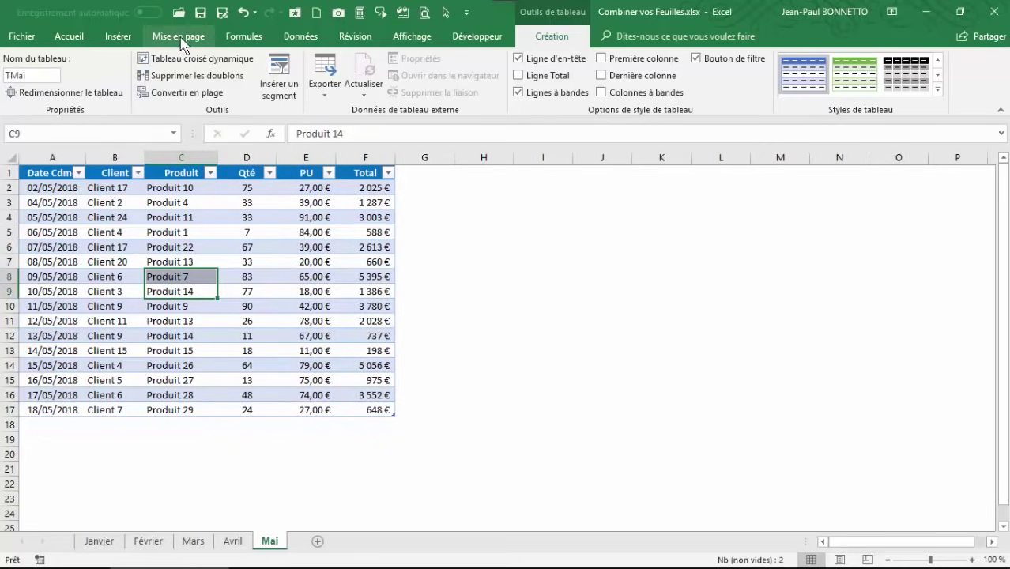
# Check the ranges of TFevrier, TMai, TMars, TAvril and TJanvier in the Name Manager, then close it
pyautogui.click(243, 36)
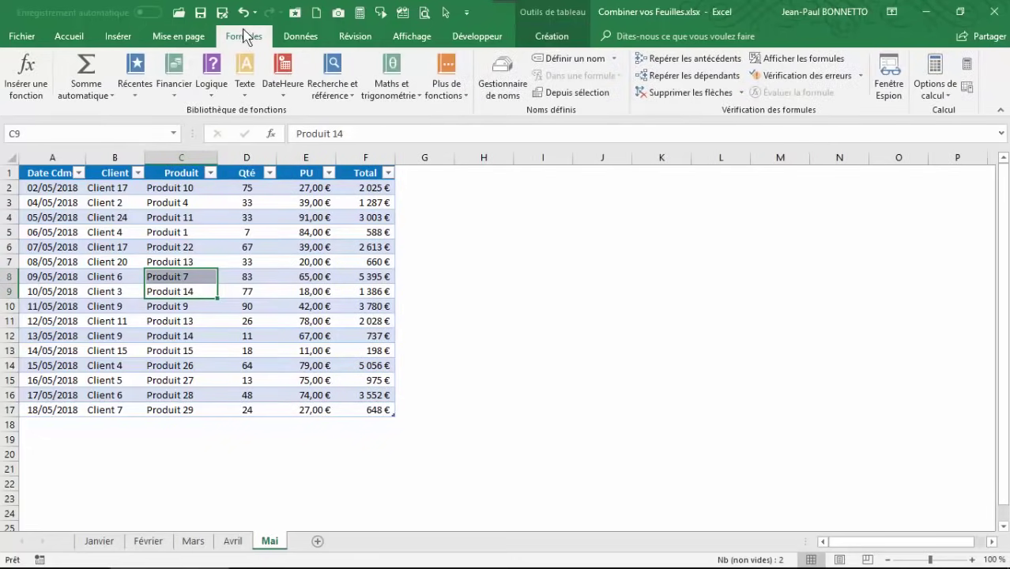
pyautogui.click(502, 79)
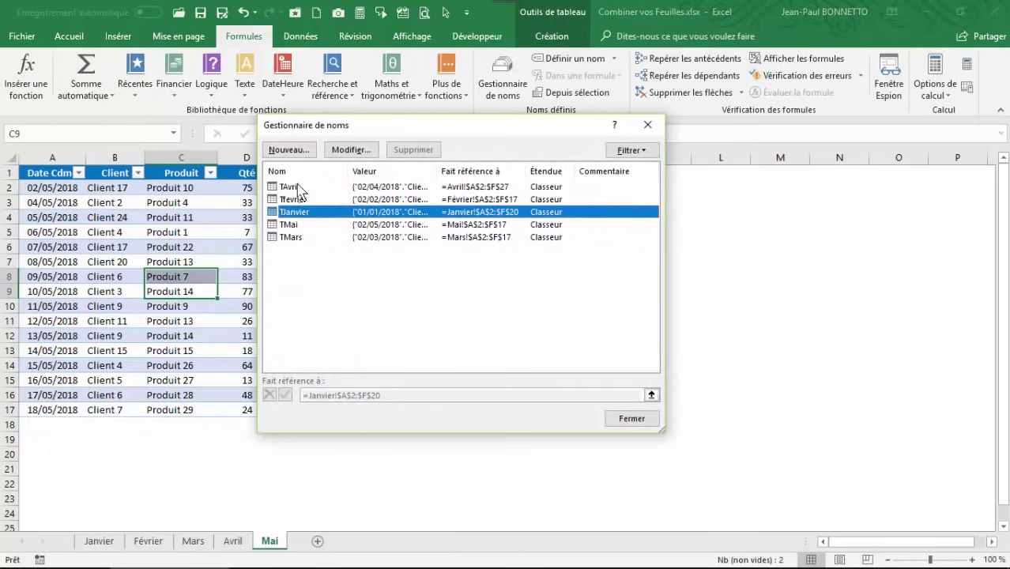
pyautogui.click(388, 199)
pyautogui.click(388, 226)
pyautogui.click(389, 237)
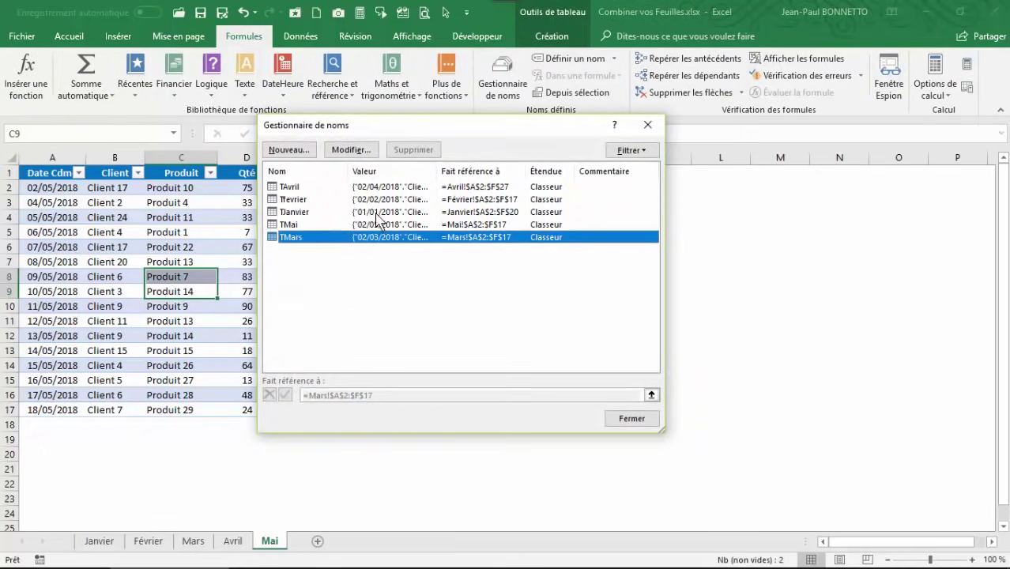
pyautogui.click(380, 212)
pyautogui.click(371, 190)
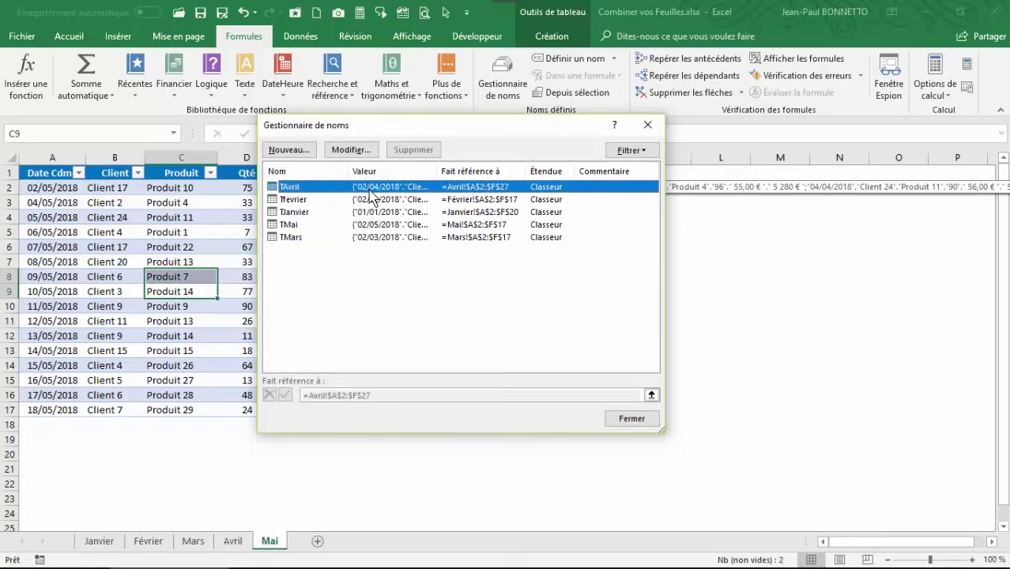
pyautogui.click(367, 212)
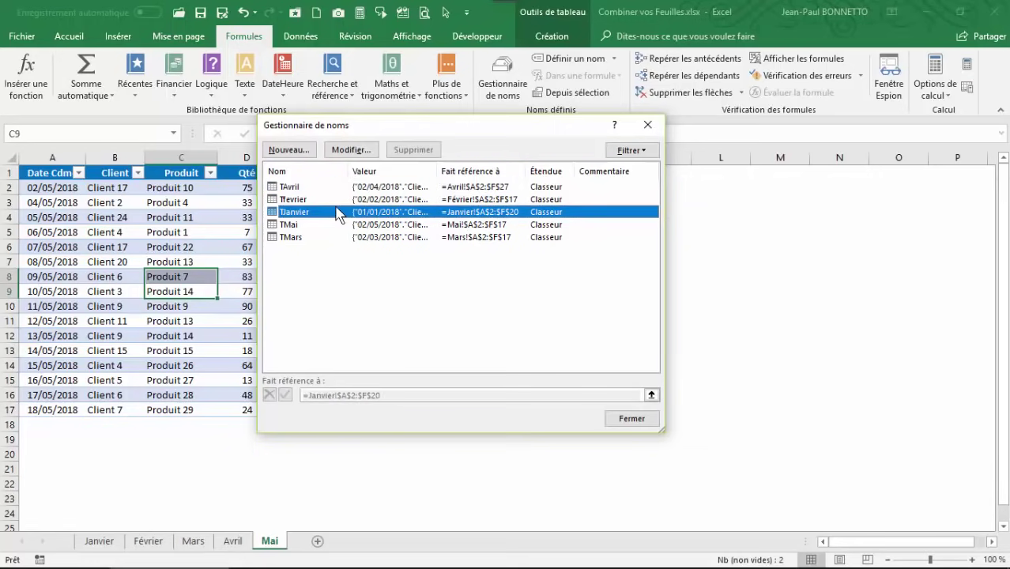
pyautogui.click(360, 201)
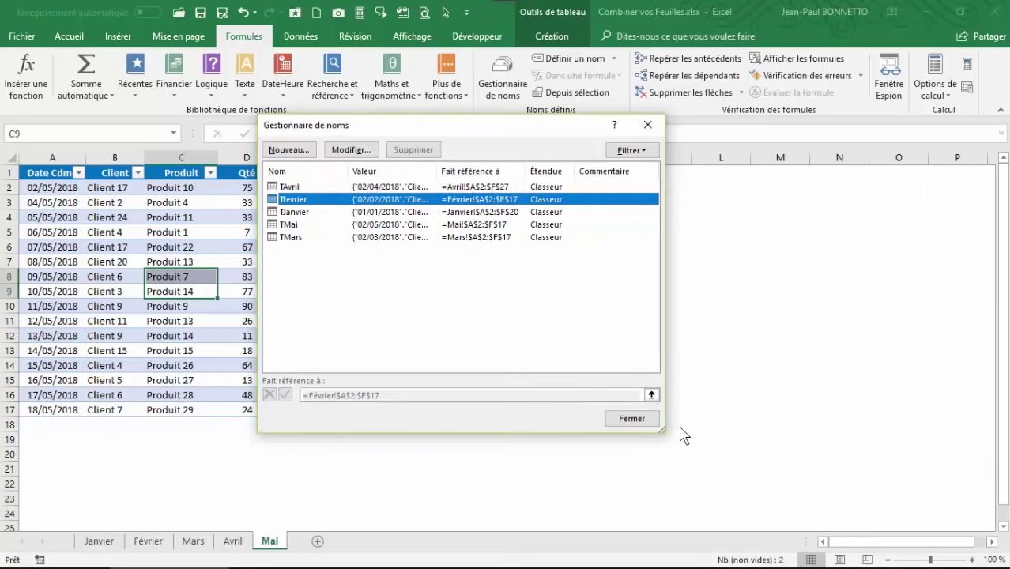
pyautogui.click(642, 418)
# Select cells B5, C4:C5, C14:C15 and E6 in TMai and reopen the defined-names list
pyautogui.click(140, 232)
pyautogui.moveTo(187, 215); pyautogui.dragTo(182, 232)
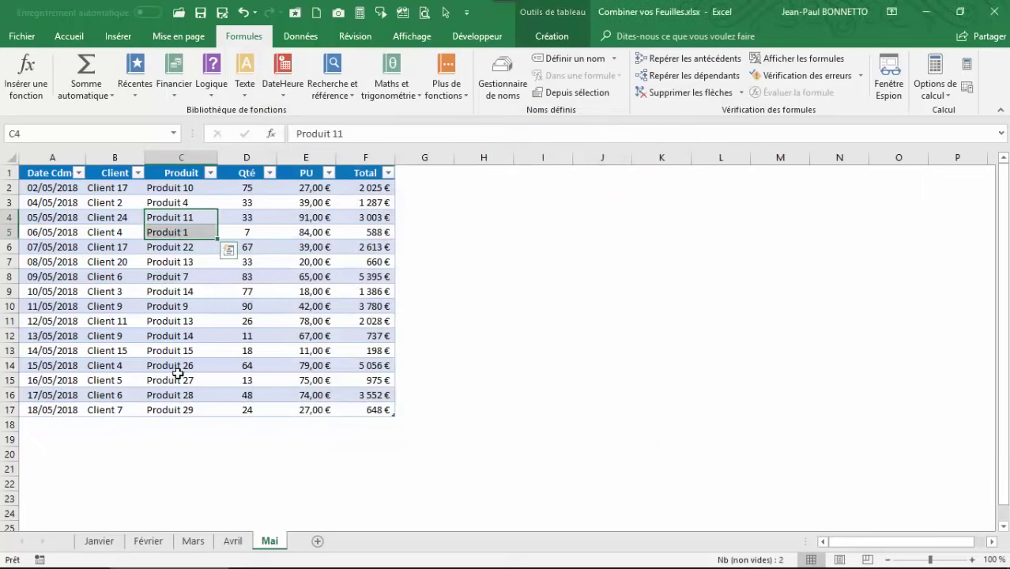
pyautogui.moveTo(177, 381); pyautogui.dragTo(178, 366)
pyautogui.click(315, 245)
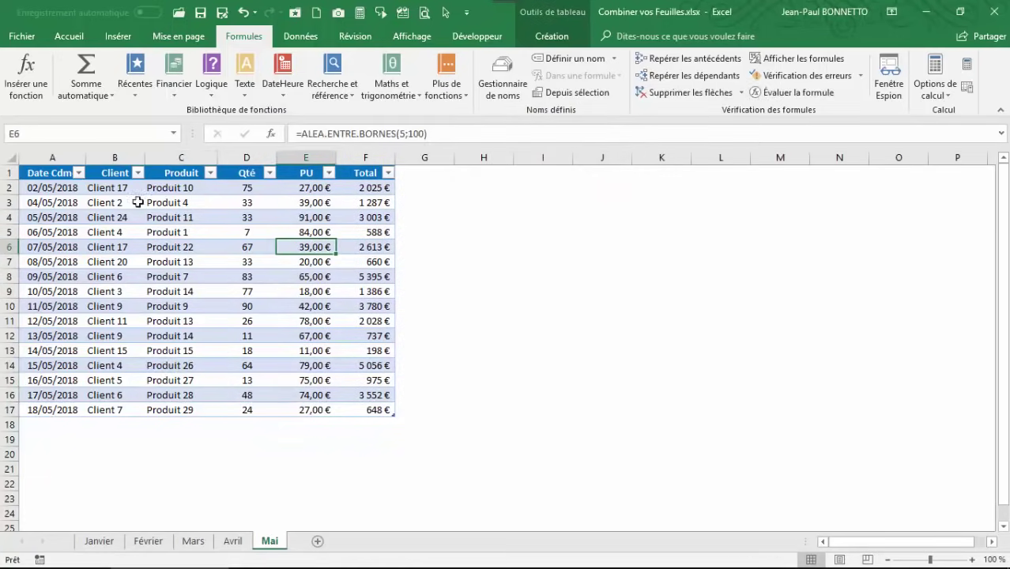
pyautogui.click(498, 79)
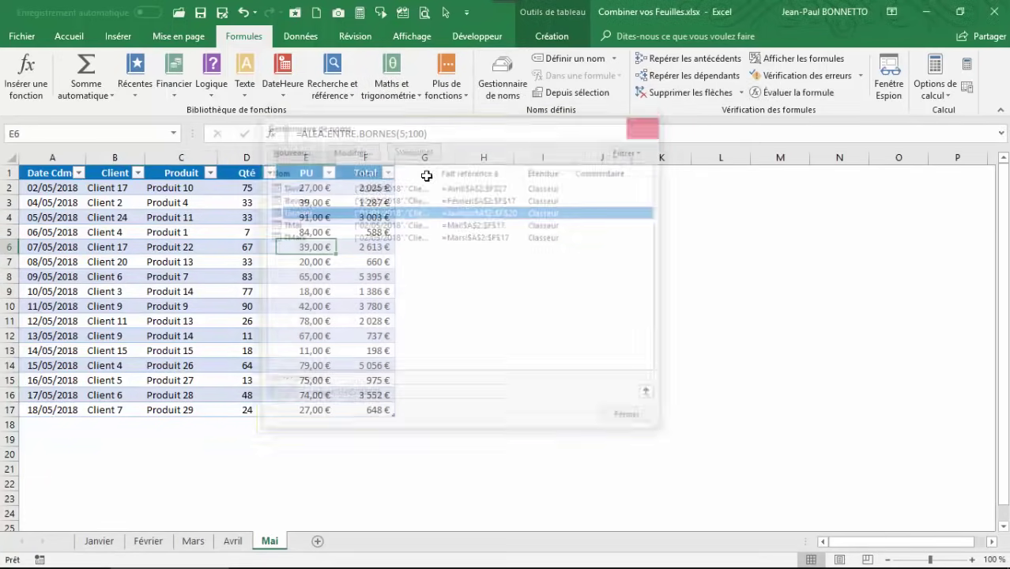
pyautogui.click(129, 215)
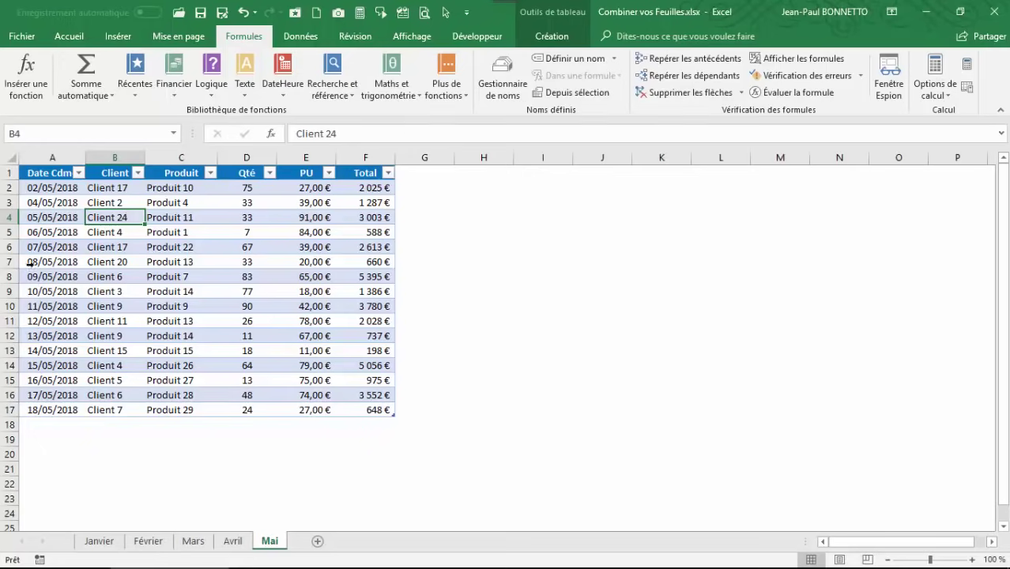
pyautogui.moveTo(129, 224); pyautogui.dragTo(115, 189)
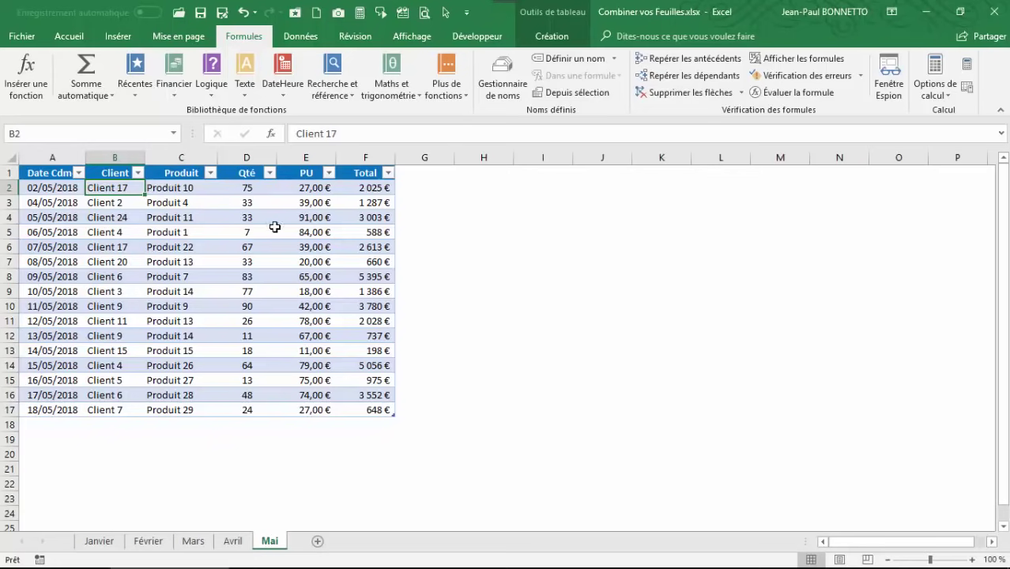
pyautogui.click(140, 264)
pyautogui.click(488, 246)
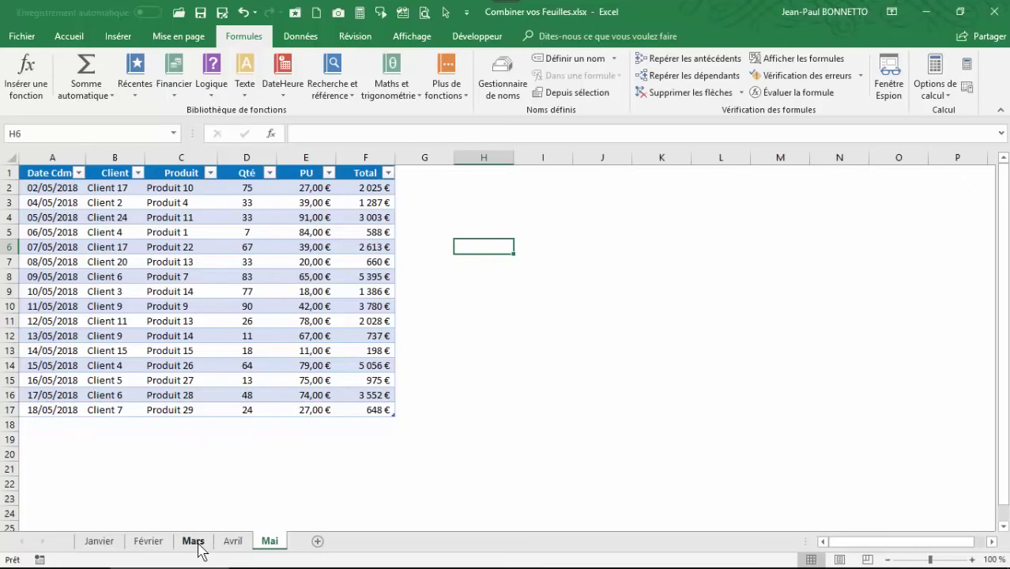
pyautogui.click(196, 276)
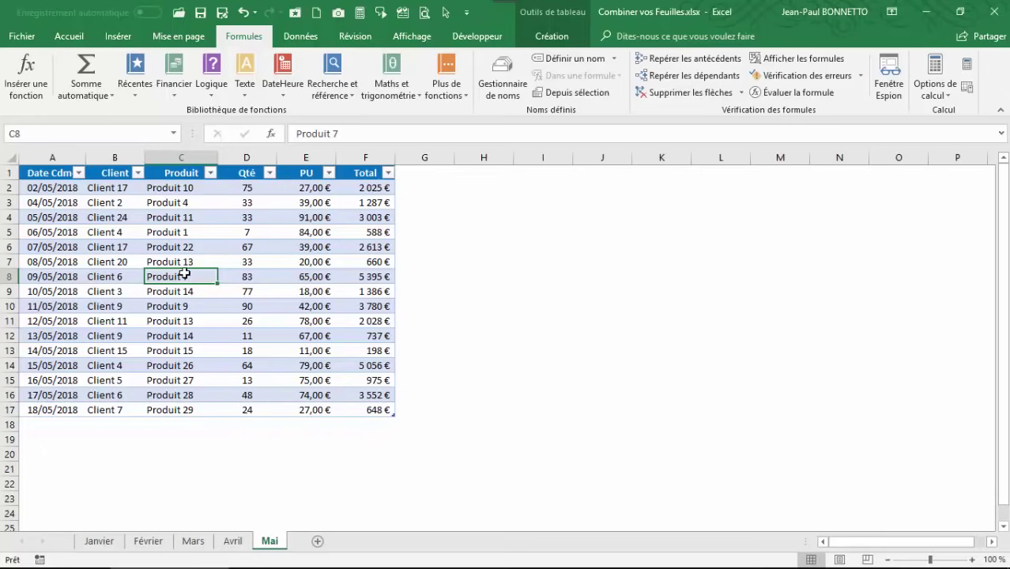
pyautogui.hotkey('ctrl', 'n')
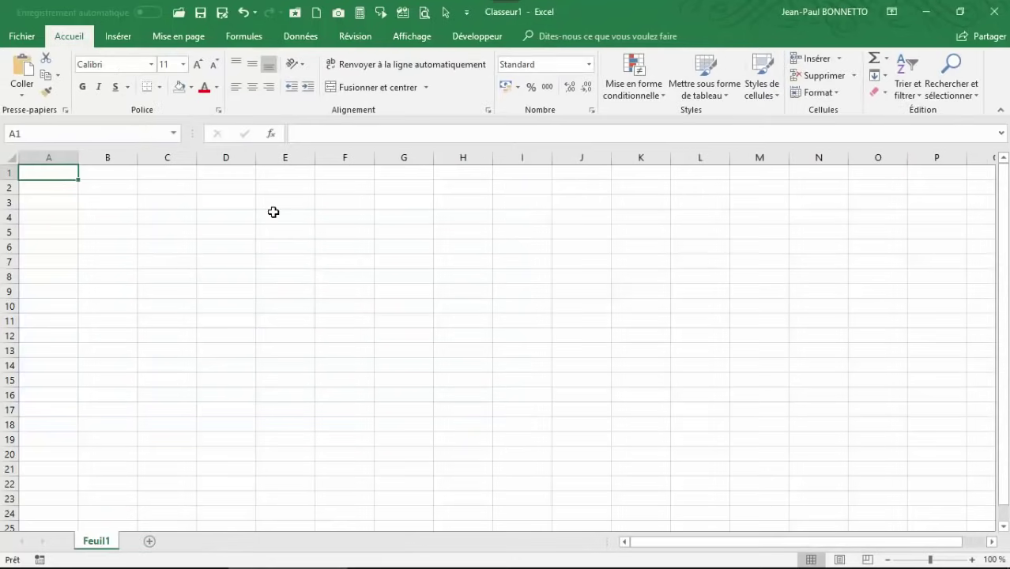
# Save the new workbook to the Bureau, replacing the Classeur1.xlsx name with 'Synthese Ventes'
pyautogui.click(275, 203)
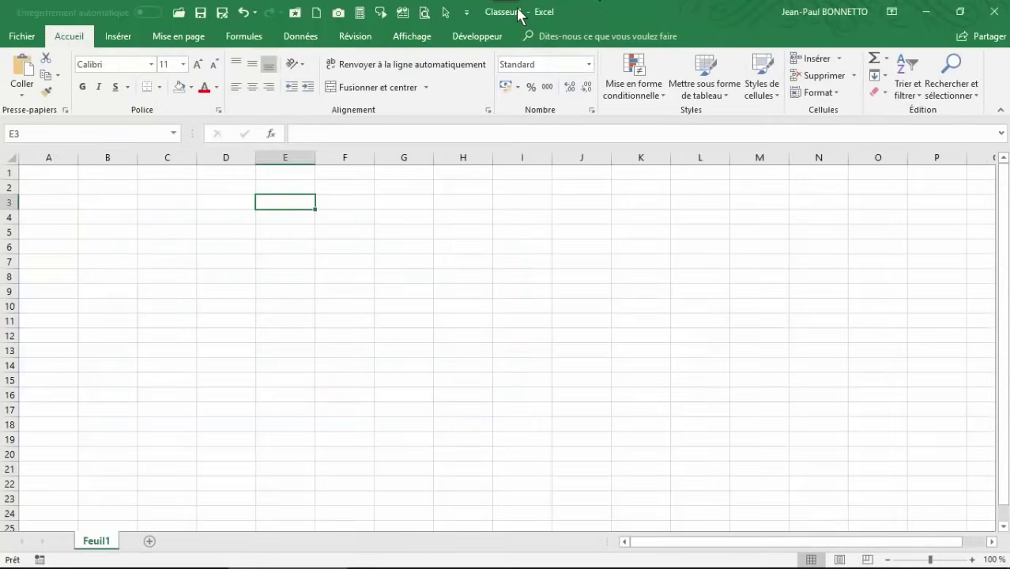
pyautogui.click(24, 37)
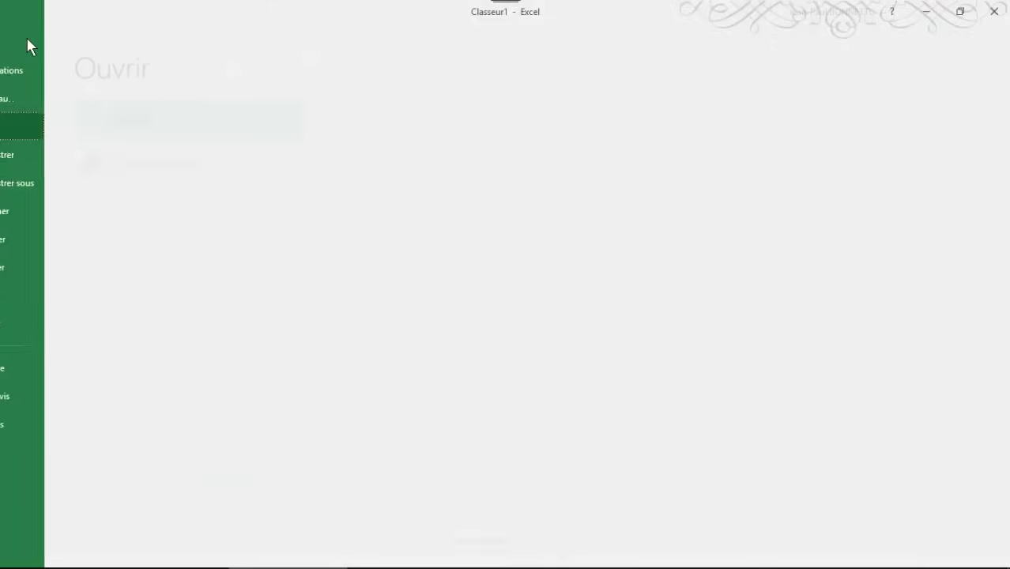
pyautogui.click(50, 179)
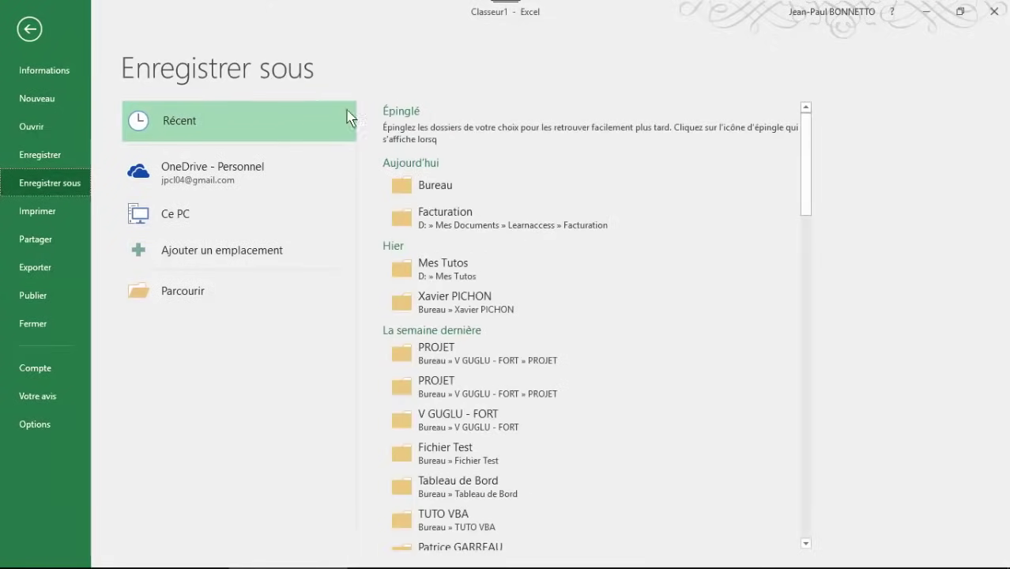
pyautogui.click(444, 190)
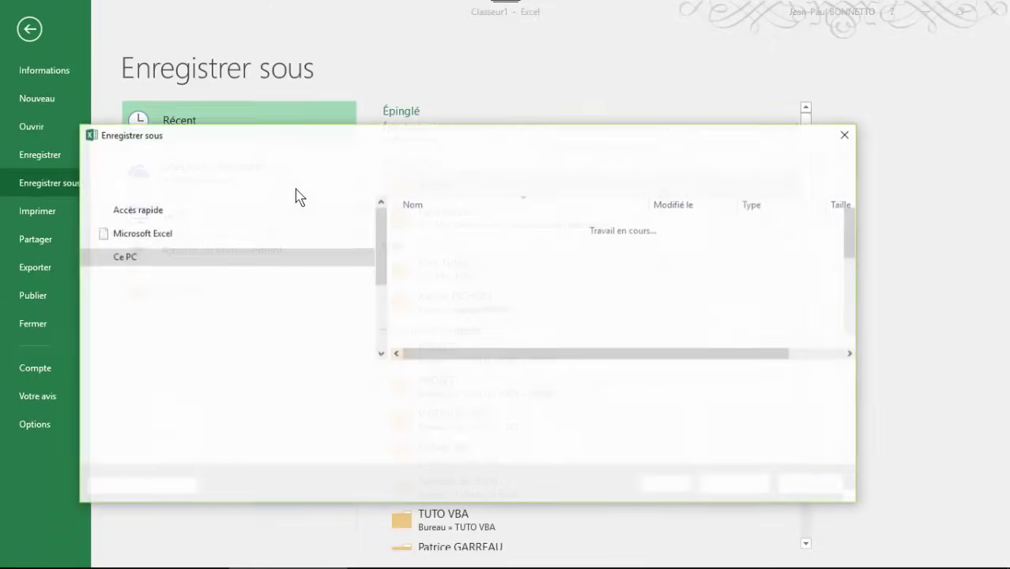
pyautogui.click(238, 377)
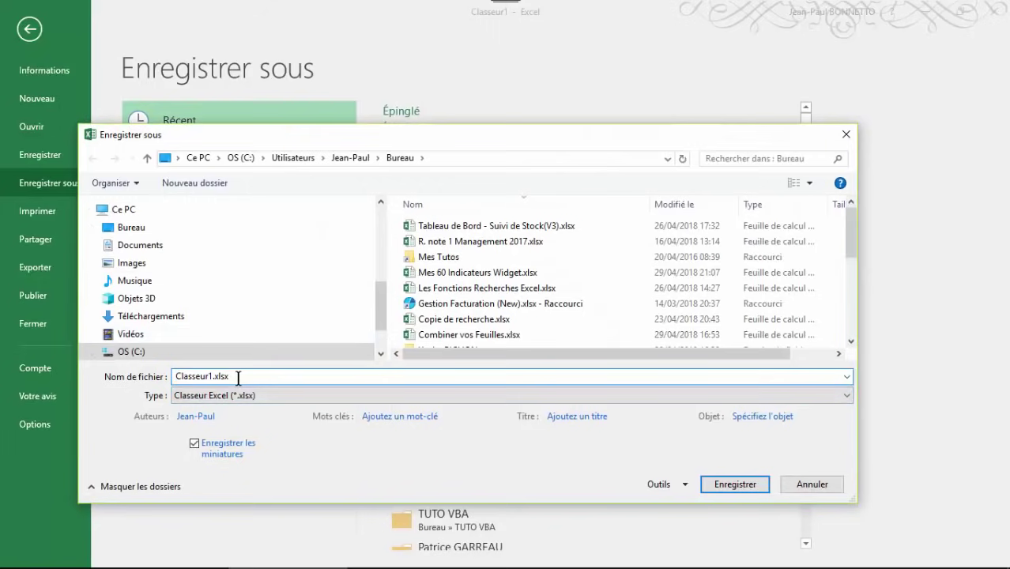
pyautogui.press('BackSpace')
pyautogui.press('BackSpace')
pyautogui.press('BackSpace')
pyautogui.press('BackSpace')
pyautogui.press('BackSpace')
pyautogui.press('BackSpace')
pyautogui.write('Synt')
pyautogui.click(734, 484)
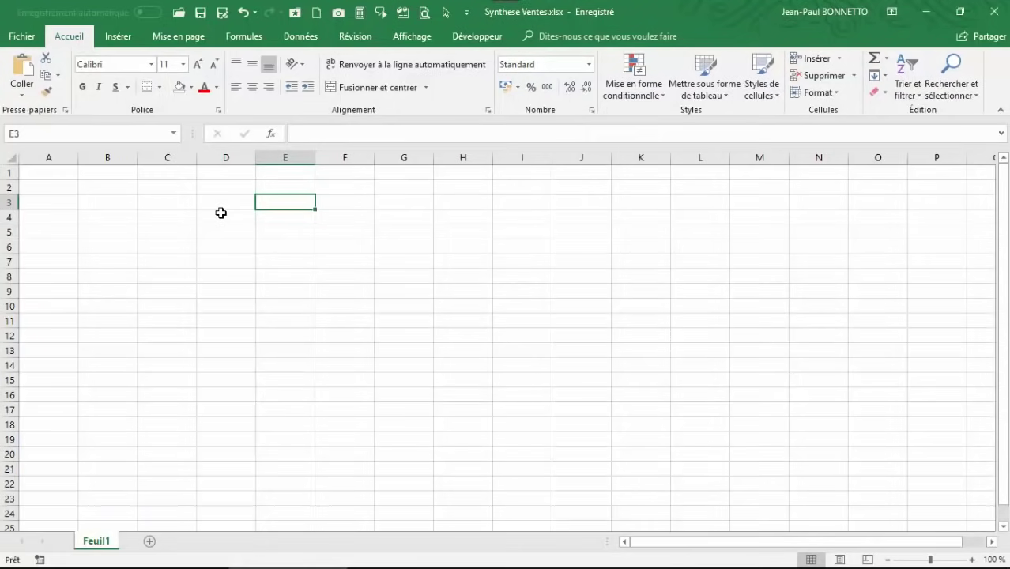
# Bring the Combiner vos Feuilles workbook back on screen and save it
pyautogui.moveTo(383, 562)
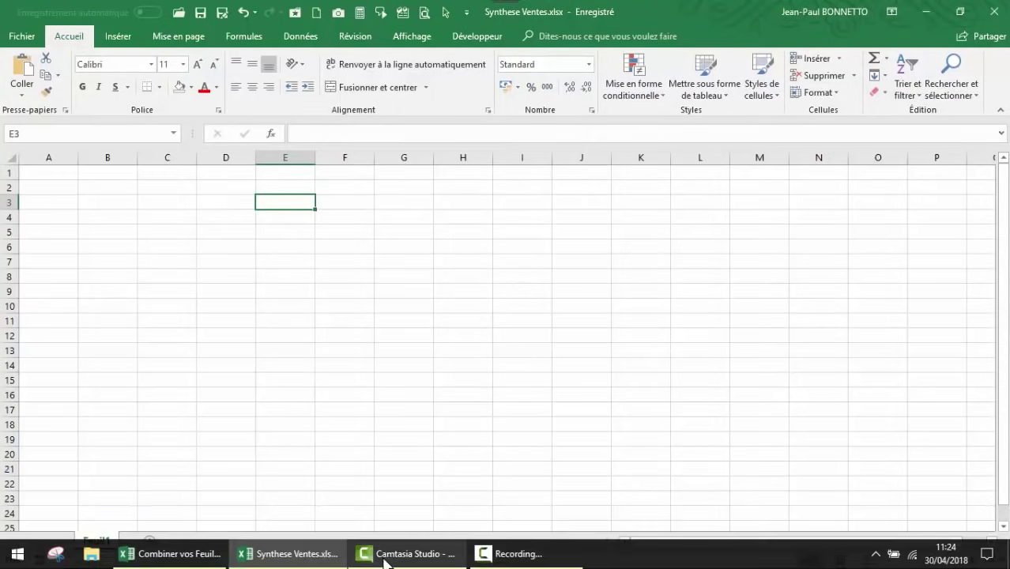
pyautogui.click(311, 561)
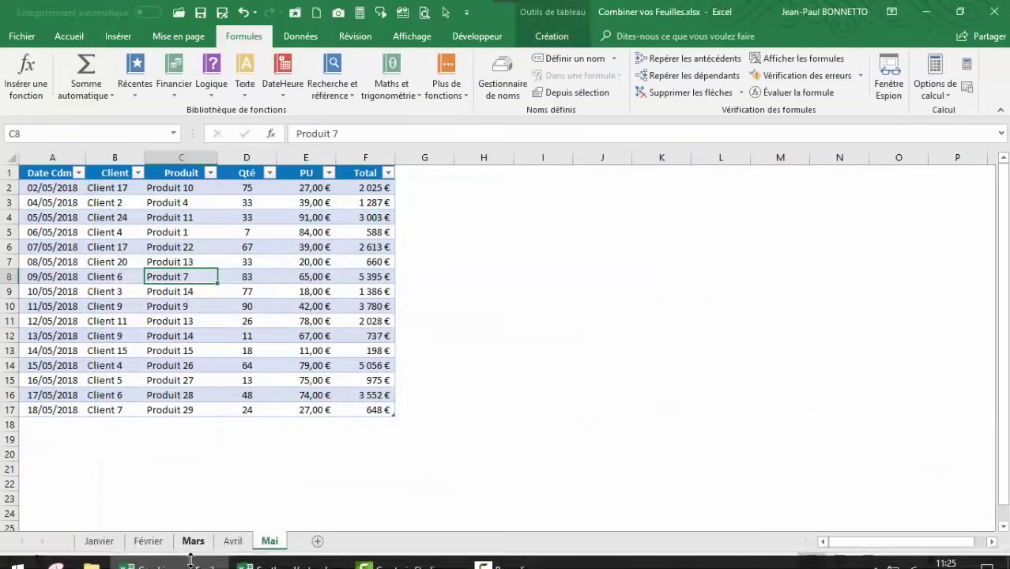
pyautogui.click(175, 555)
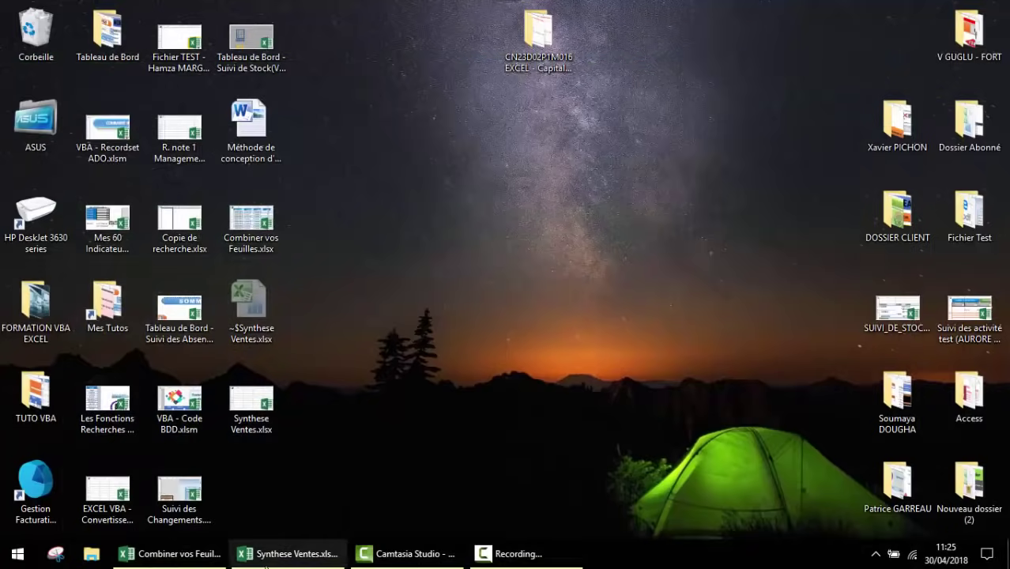
pyautogui.click(178, 554)
pyautogui.click(268, 199)
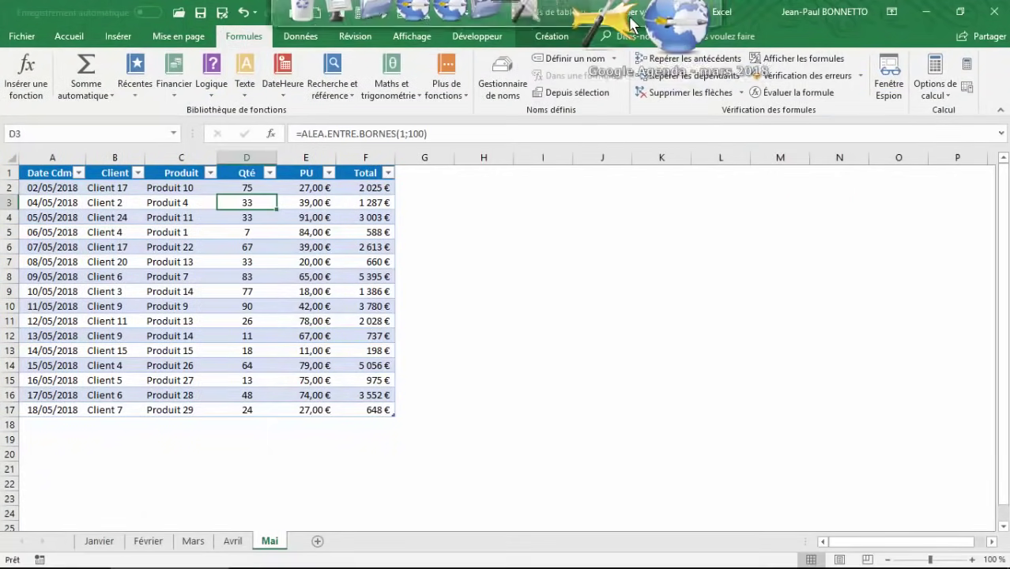
pyautogui.click(220, 253)
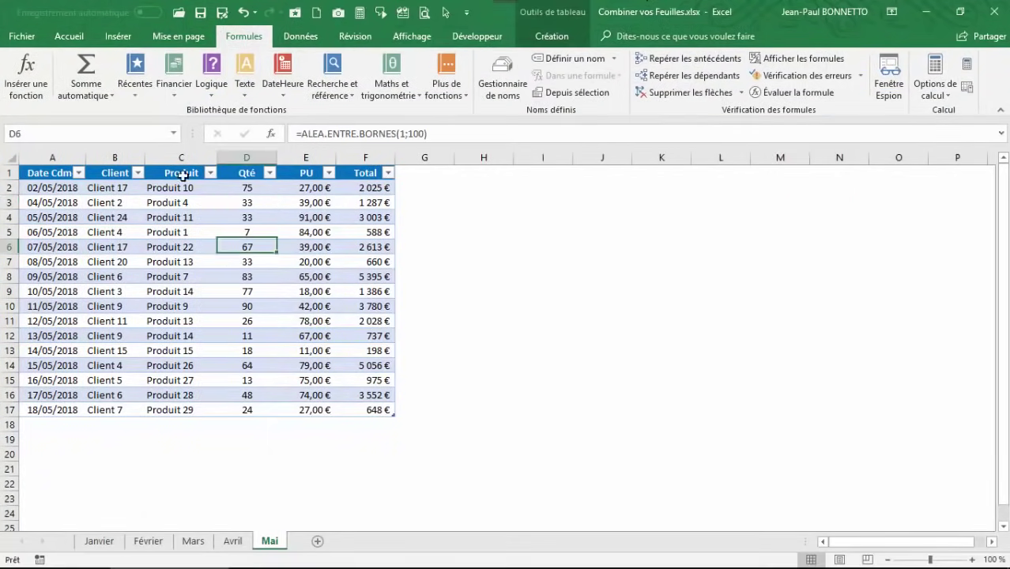
pyautogui.click(201, 12)
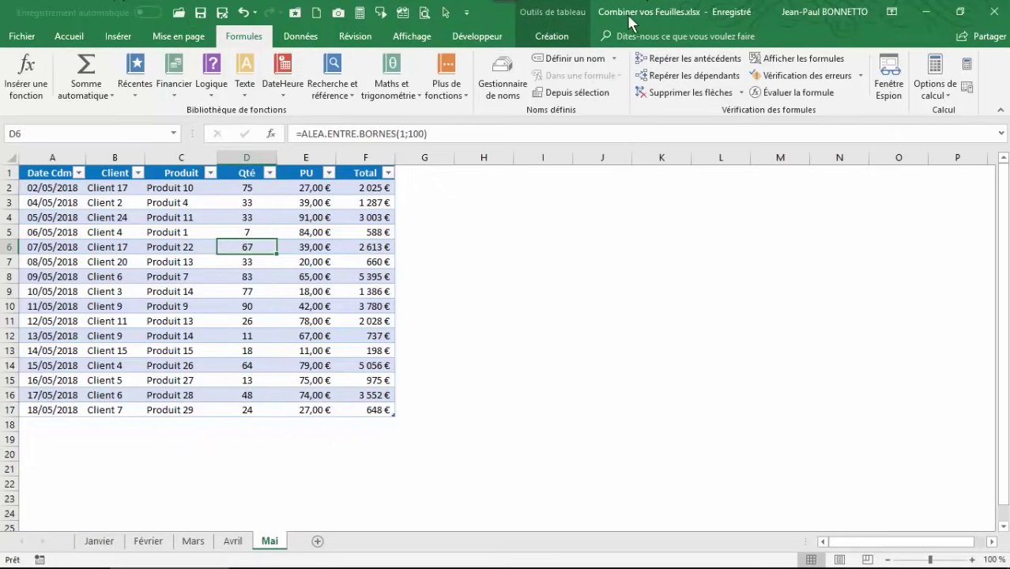
# Close Combiner vos Feuilles and return to the Synthese Ventes workbook
pyautogui.click(994, 12)
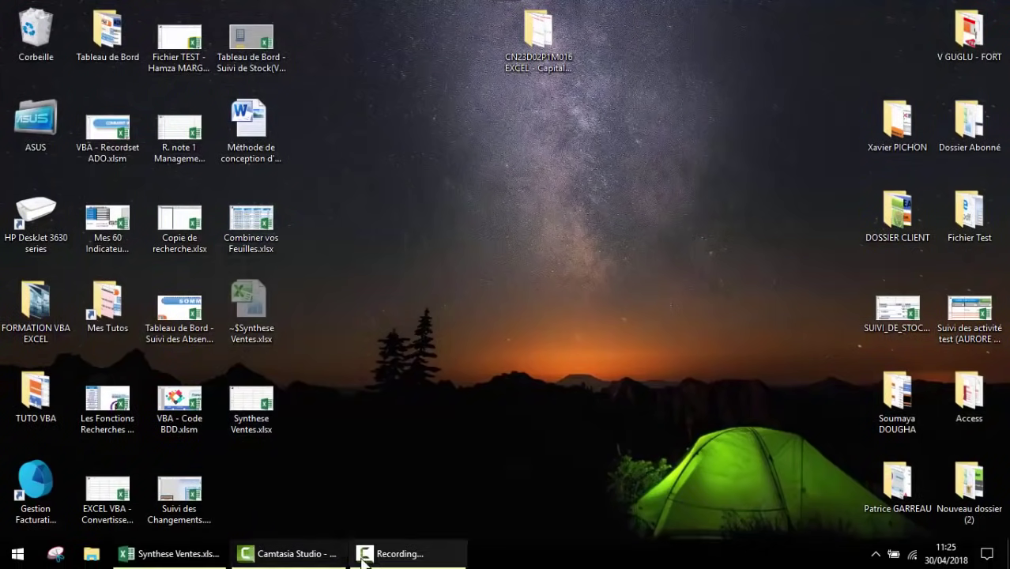
pyautogui.click(285, 556)
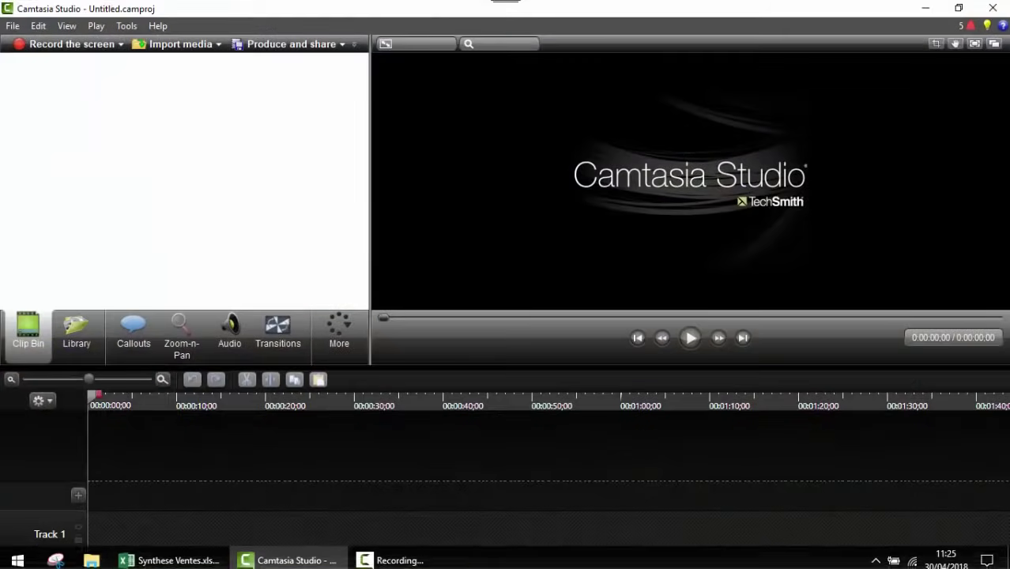
pyautogui.click(210, 557)
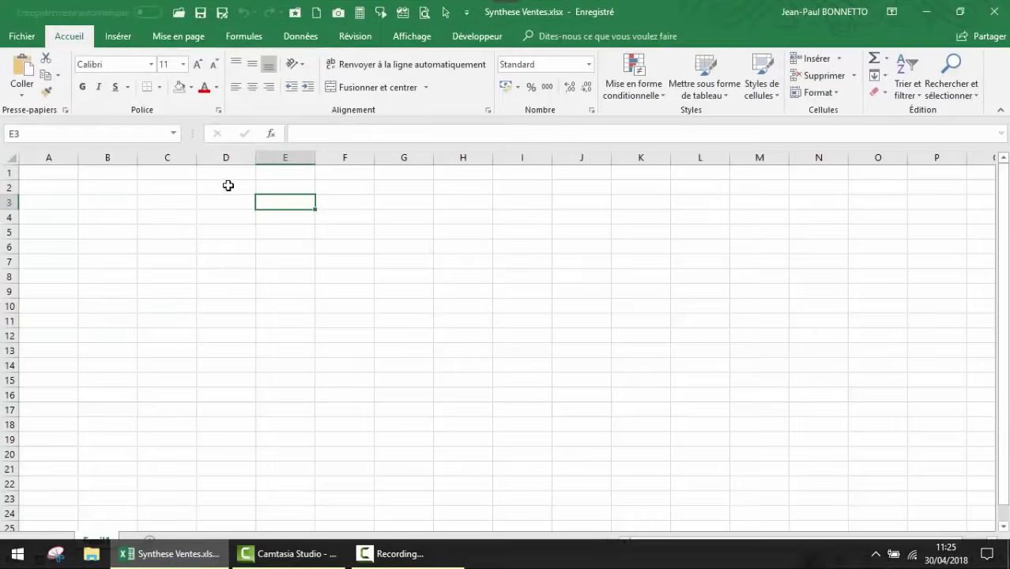
# Select cells C7, D10 and E7 on the empty Feuil1, then show the Données import commands
pyautogui.click(190, 261)
pyautogui.click(237, 307)
pyautogui.click(266, 259)
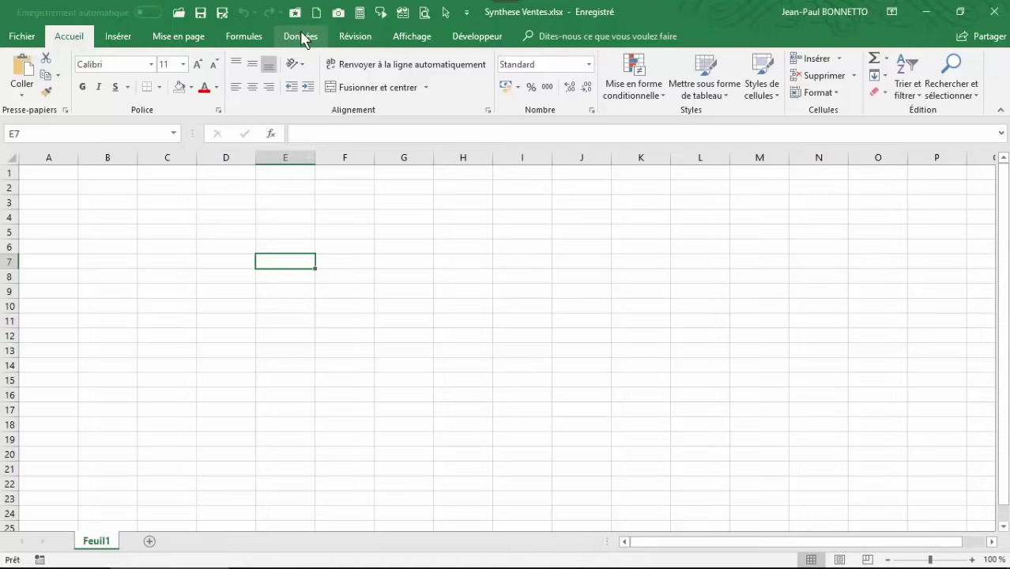
pyautogui.click(303, 40)
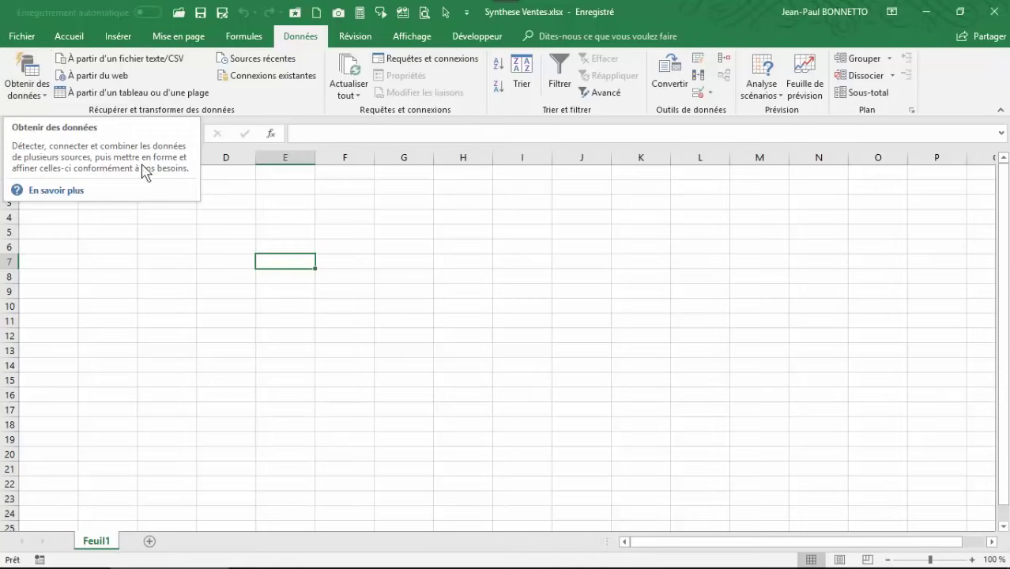
# Choose Obtenir des données > À partir d'un fichier > À partir d'un classeur on the Données tab
pyautogui.click(32, 95)
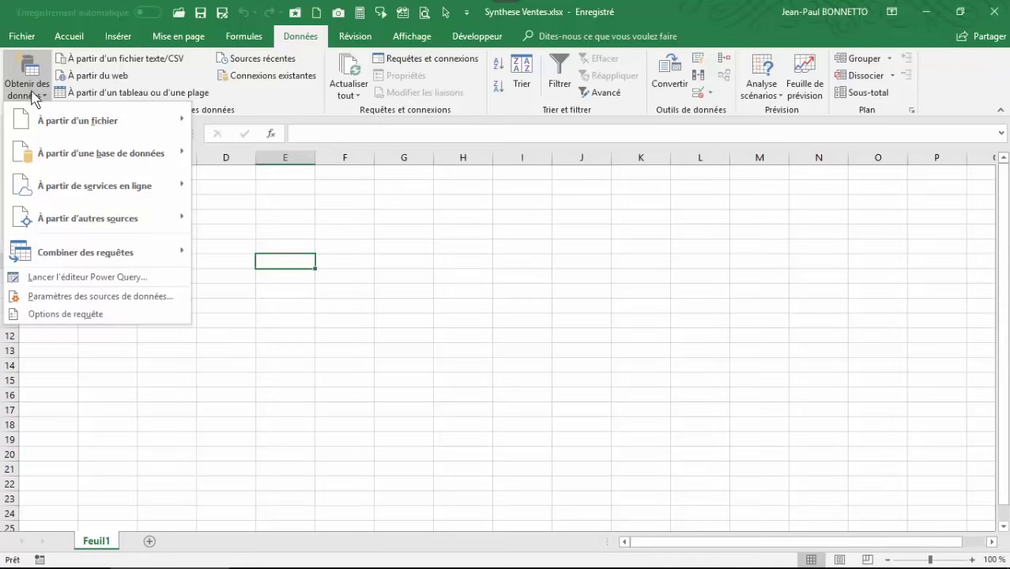
pyautogui.moveTo(61, 128)
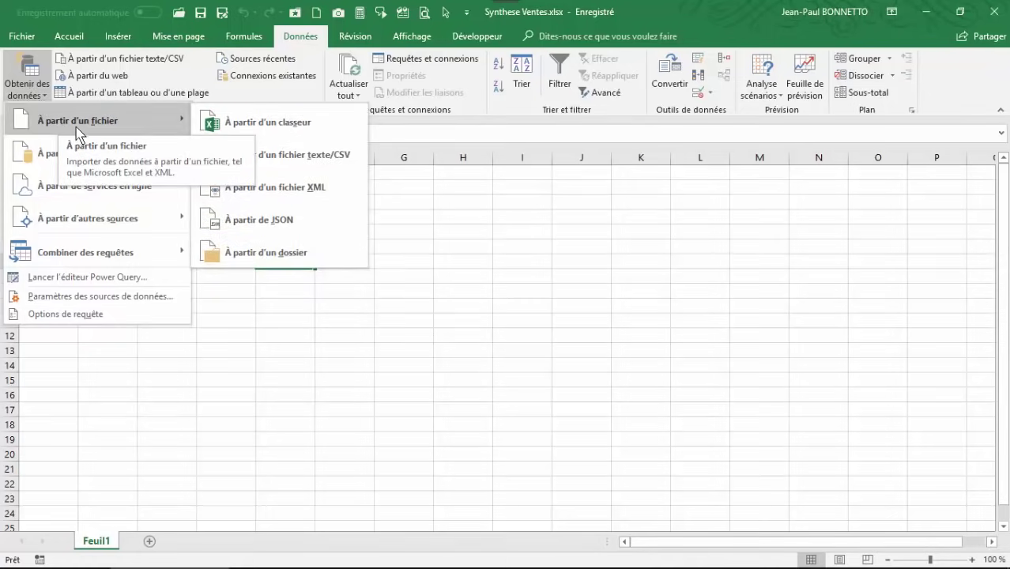
pyautogui.moveTo(87, 225)
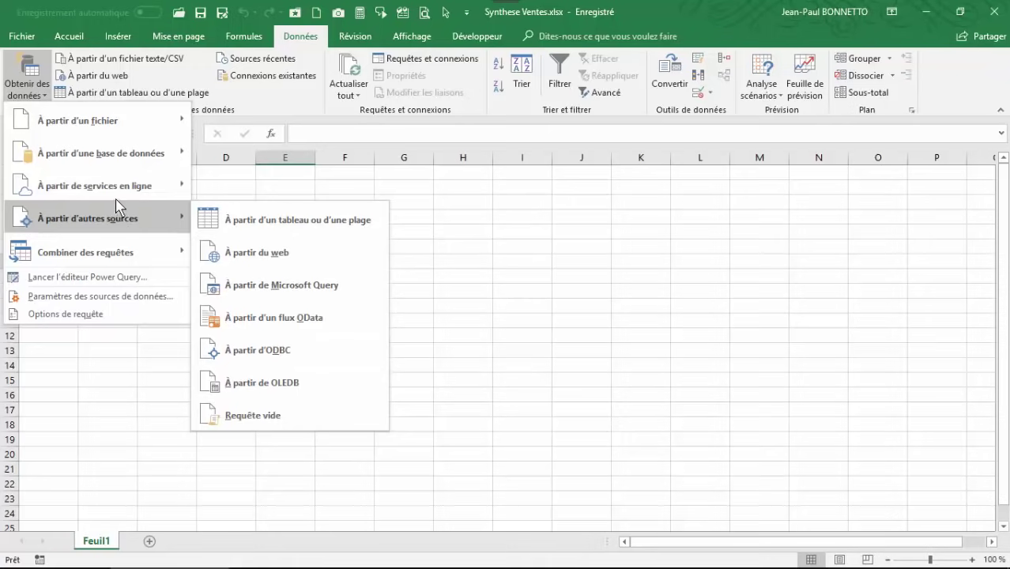
pyautogui.moveTo(117, 190)
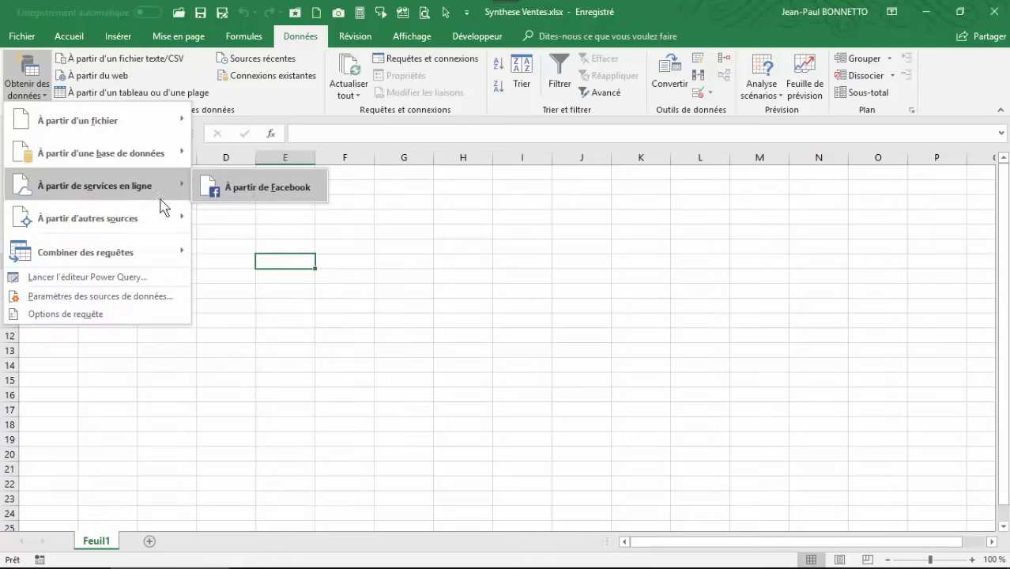
pyautogui.moveTo(150, 160)
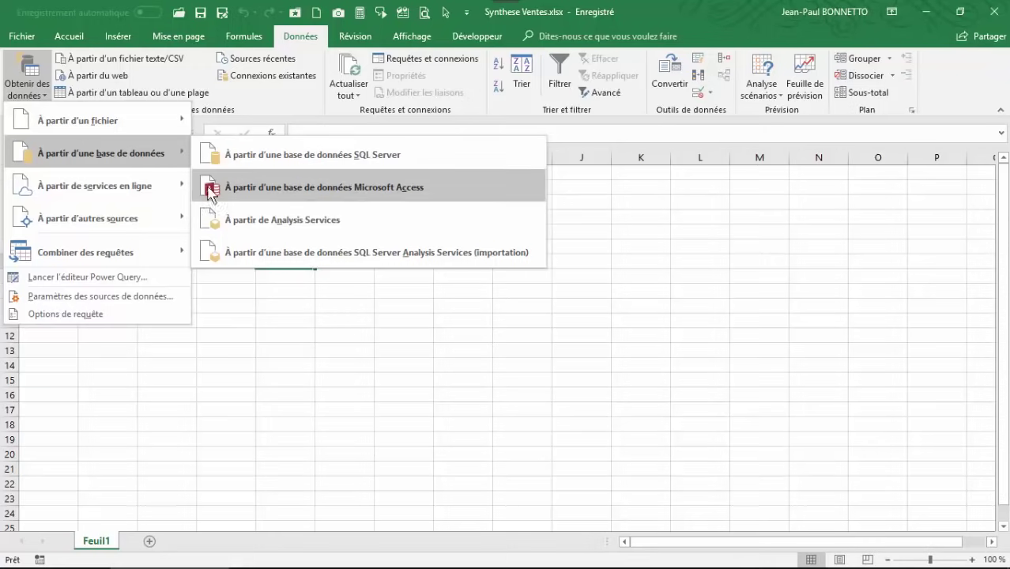
pyautogui.moveTo(147, 124)
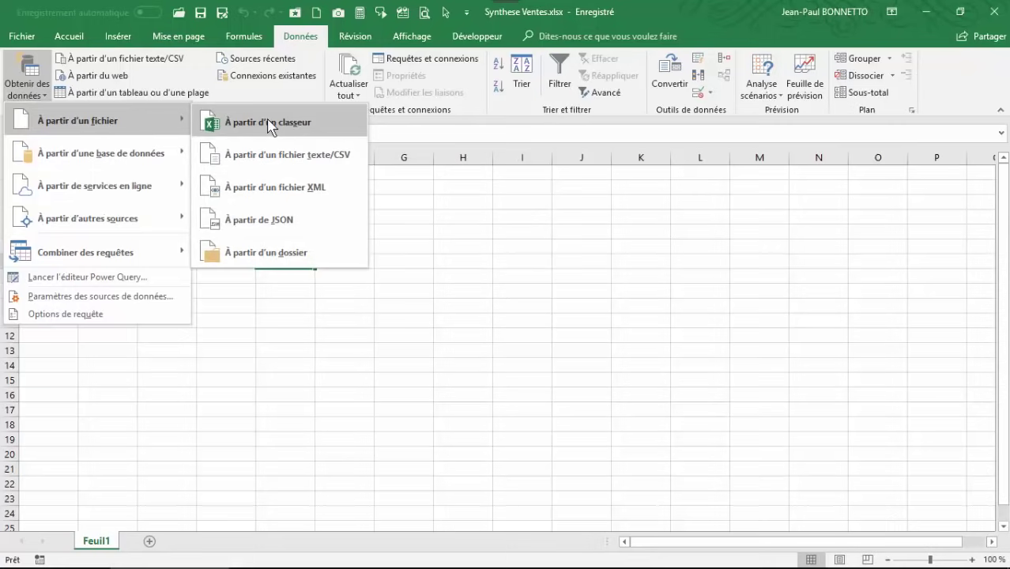
pyautogui.click(281, 132)
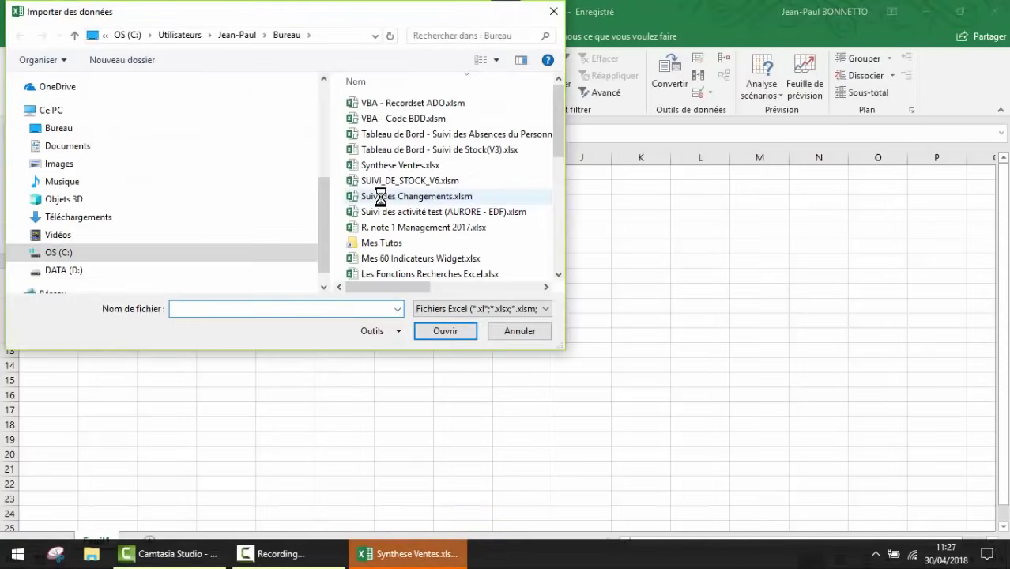
# Import Combiner vos Feuilles.xlsx from the Bureau folder into the Navigateur
pyautogui.click(61, 128)
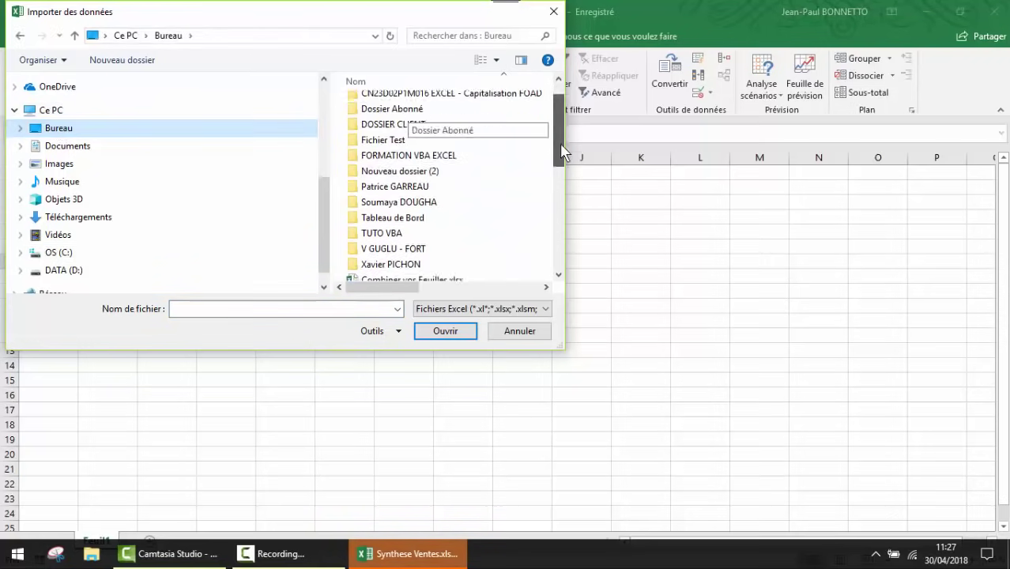
pyautogui.scroll(-4, 557, 127)
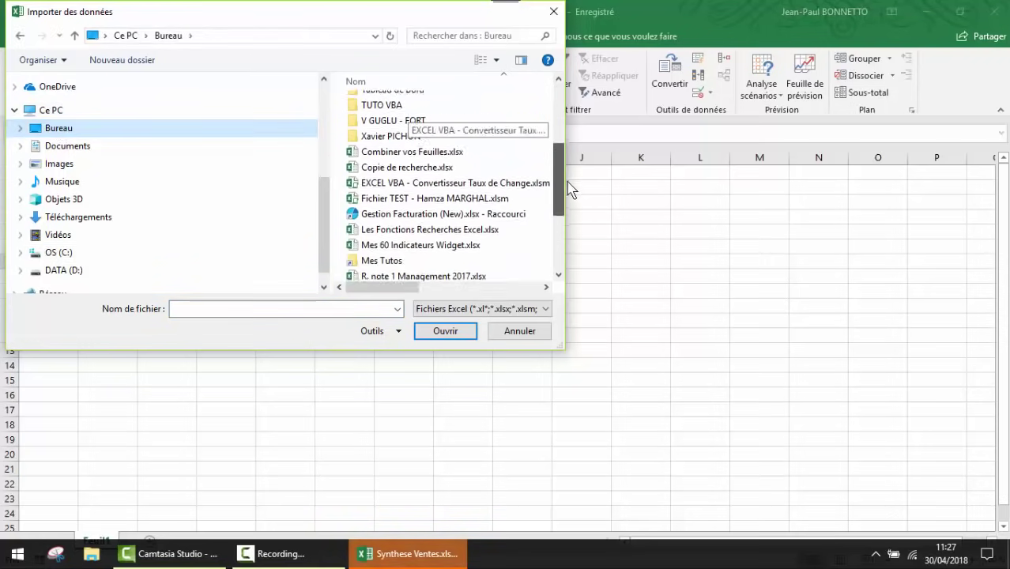
pyautogui.click(417, 144)
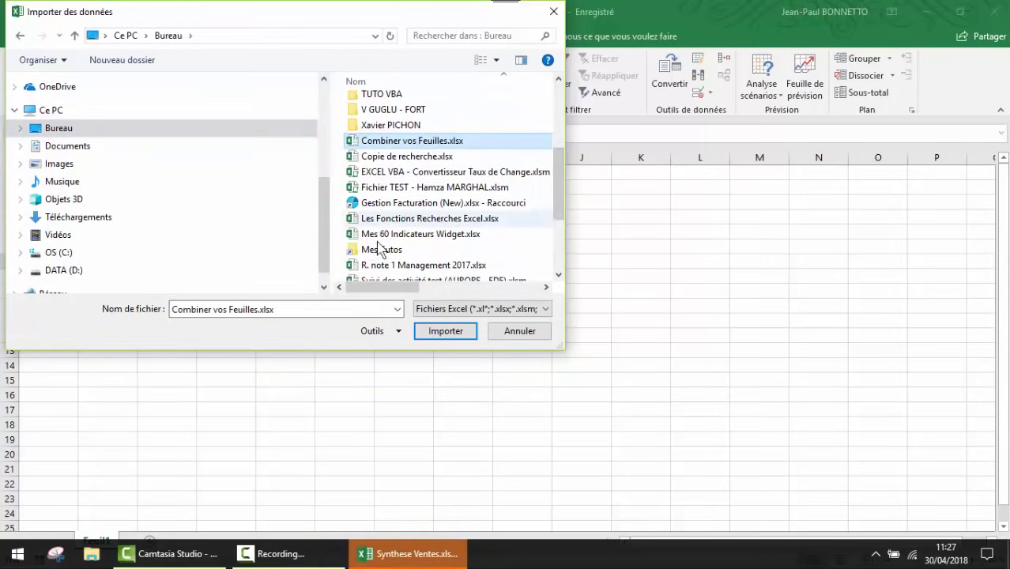
pyautogui.click(446, 332)
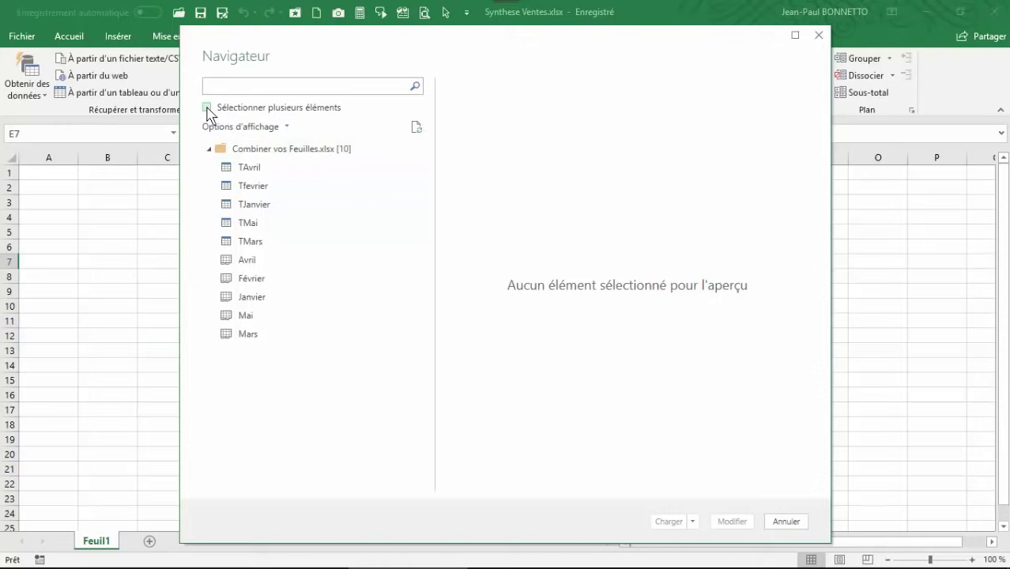
# Select multiple items, check TAvril, Tfevrier, TJanvier, TMai and TMars, and load them
pyautogui.click(207, 109)
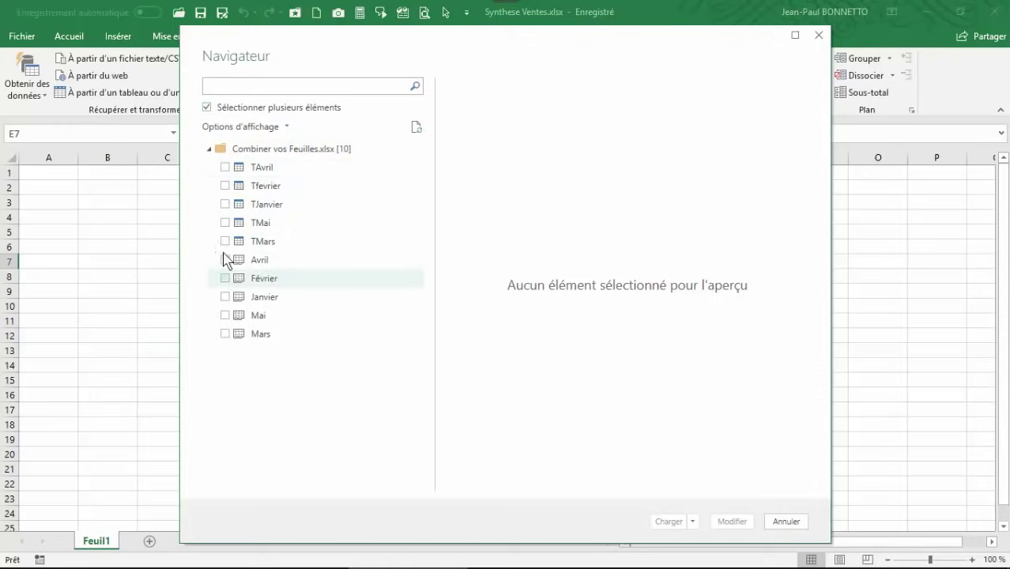
pyautogui.click(225, 167)
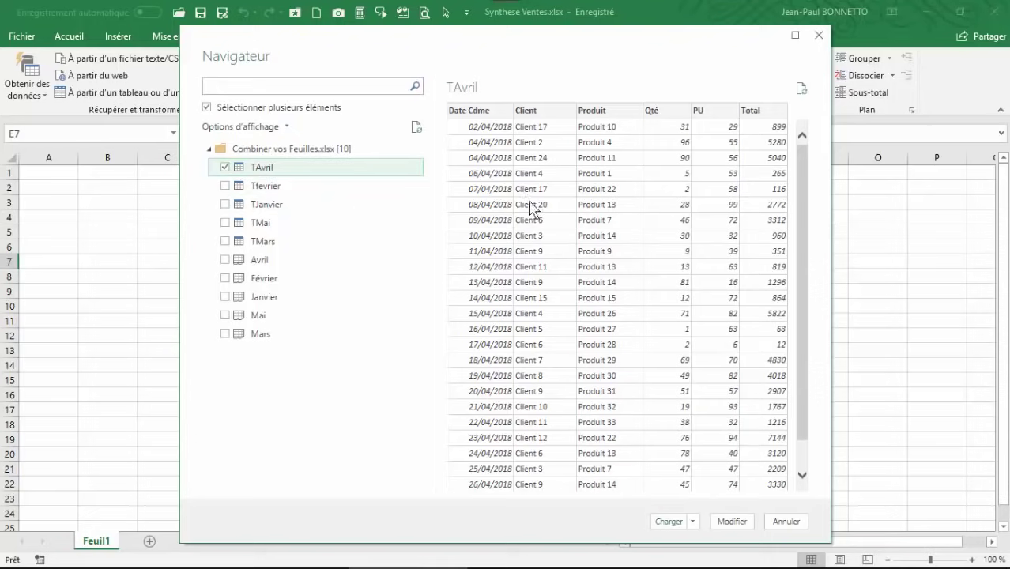
pyautogui.click(225, 187)
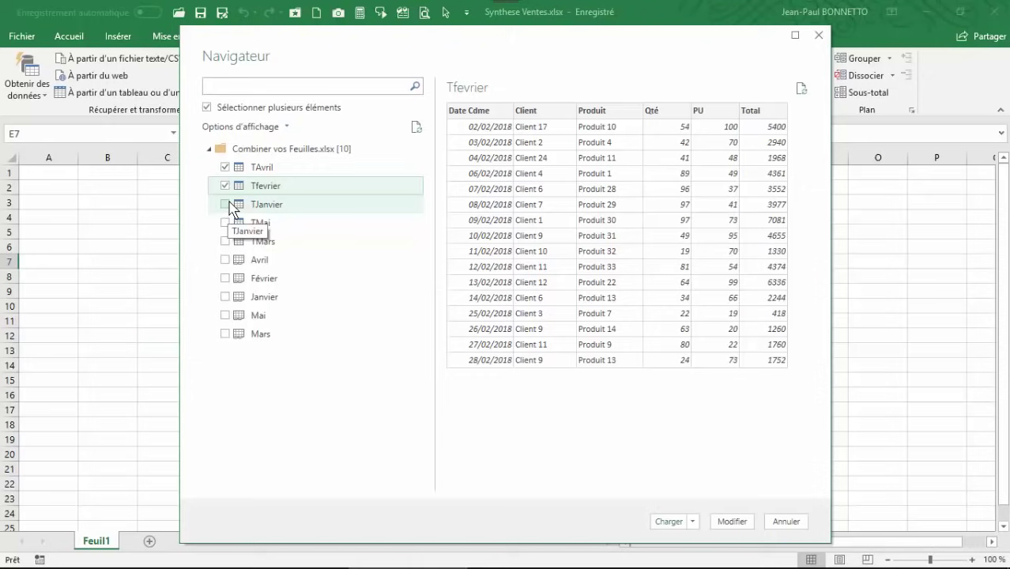
pyautogui.click(226, 204)
pyautogui.click(225, 222)
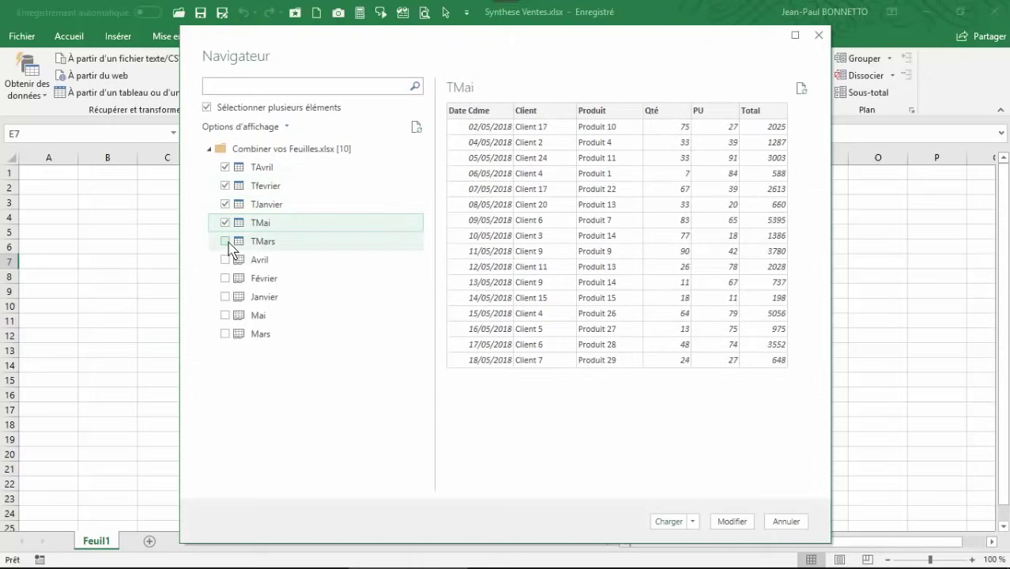
pyautogui.click(225, 241)
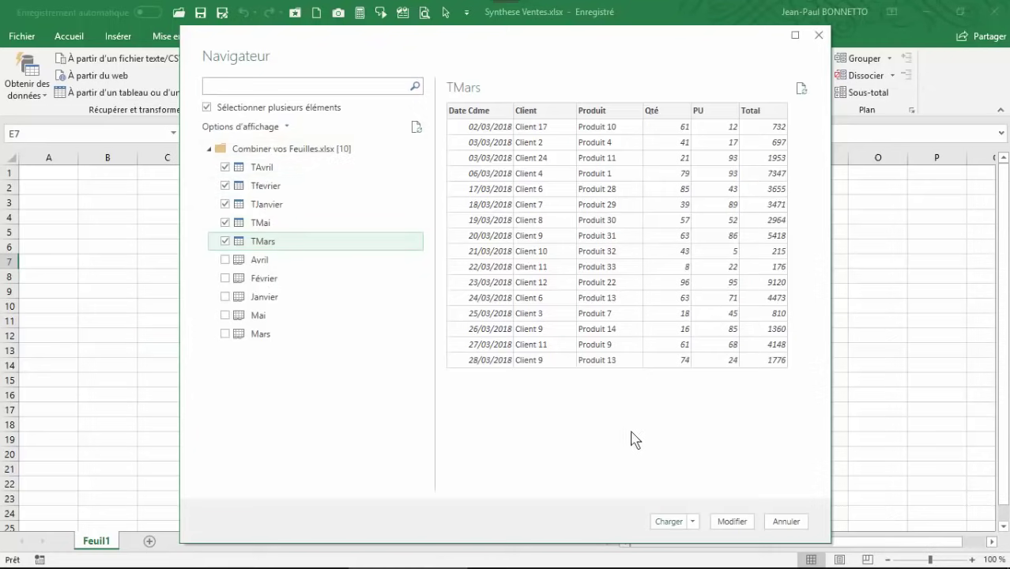
pyautogui.click(672, 523)
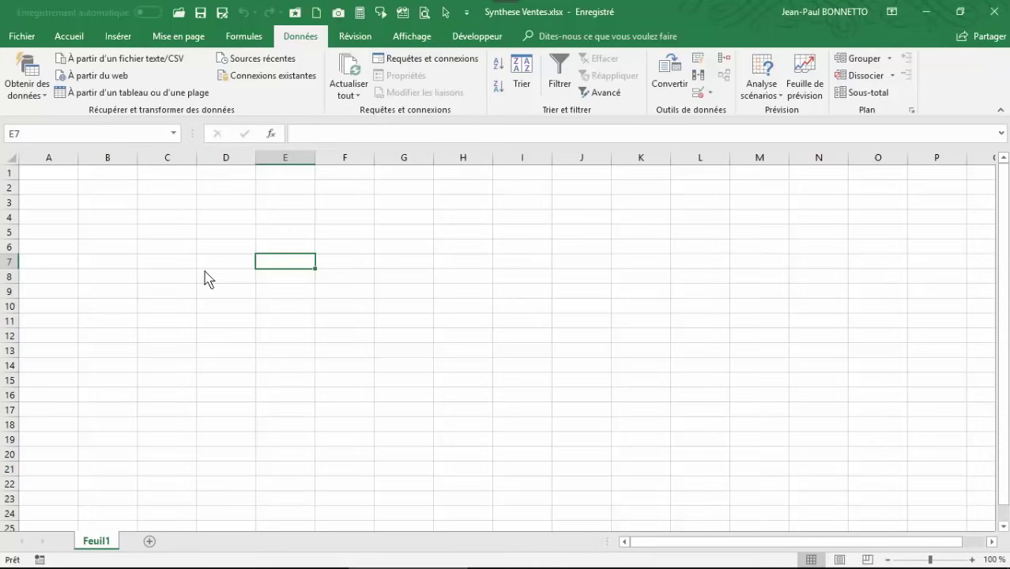
# Open the Requêtes et connexions pane to see the five month queries and their row counts
pyautogui.press('F1')
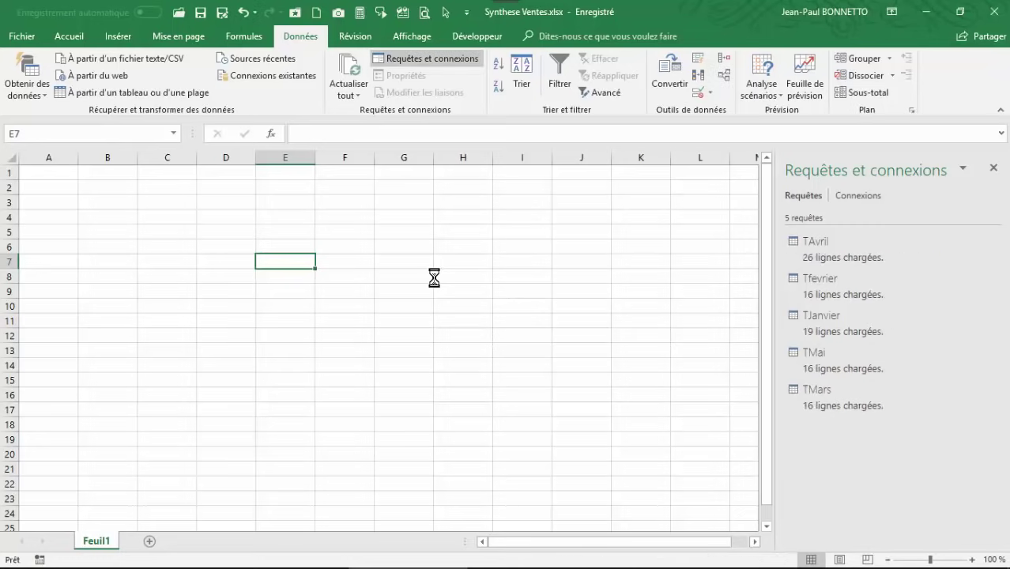
pyautogui.moveTo(806, 265)
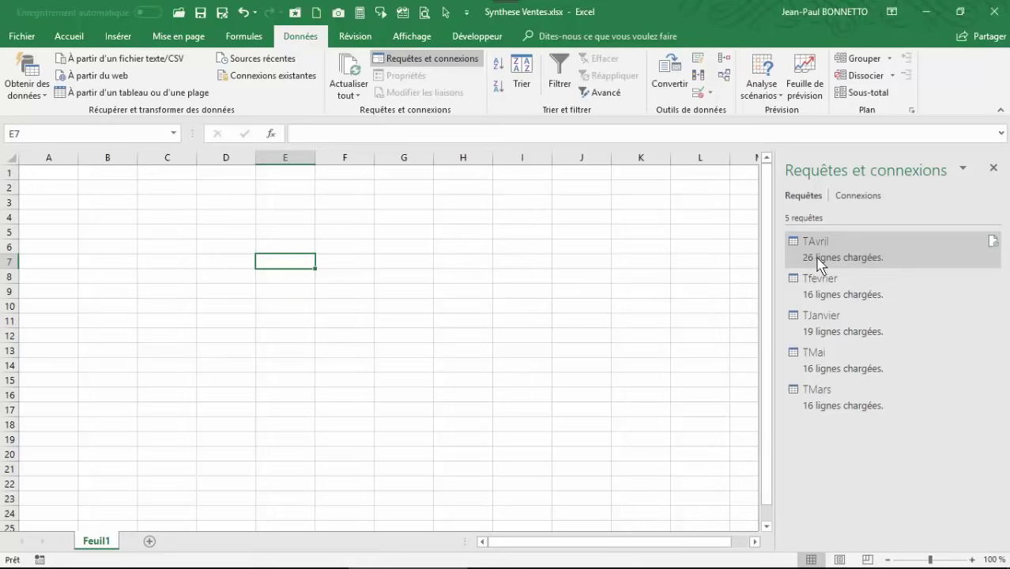
pyautogui.moveTo(816, 302)
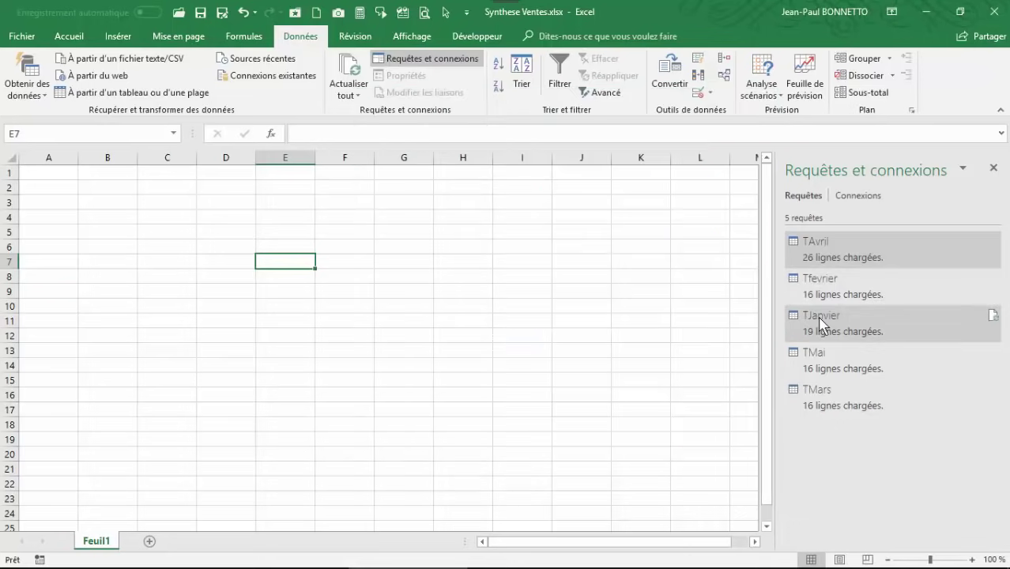
pyautogui.moveTo(822, 324)
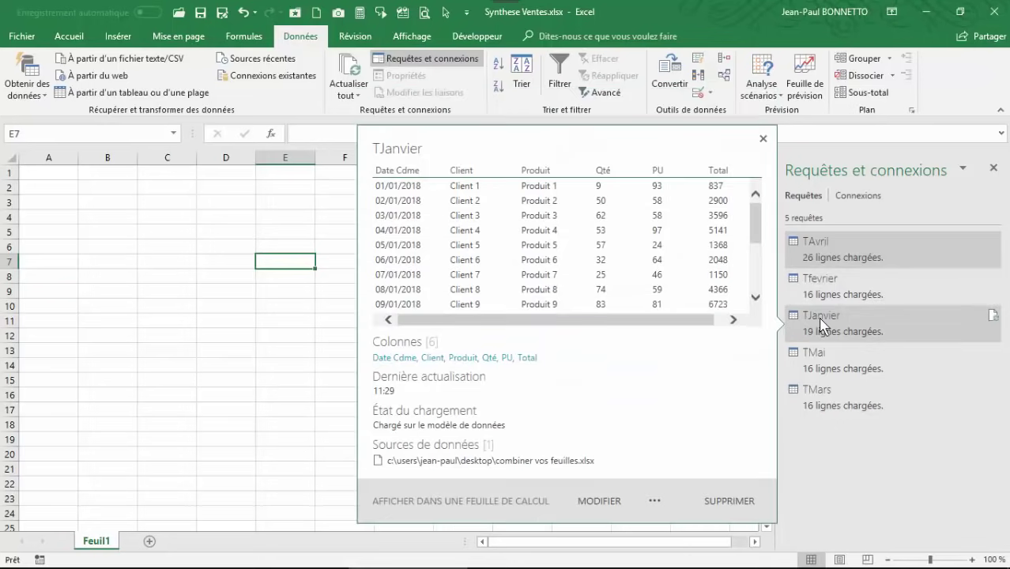
pyautogui.moveTo(819, 360)
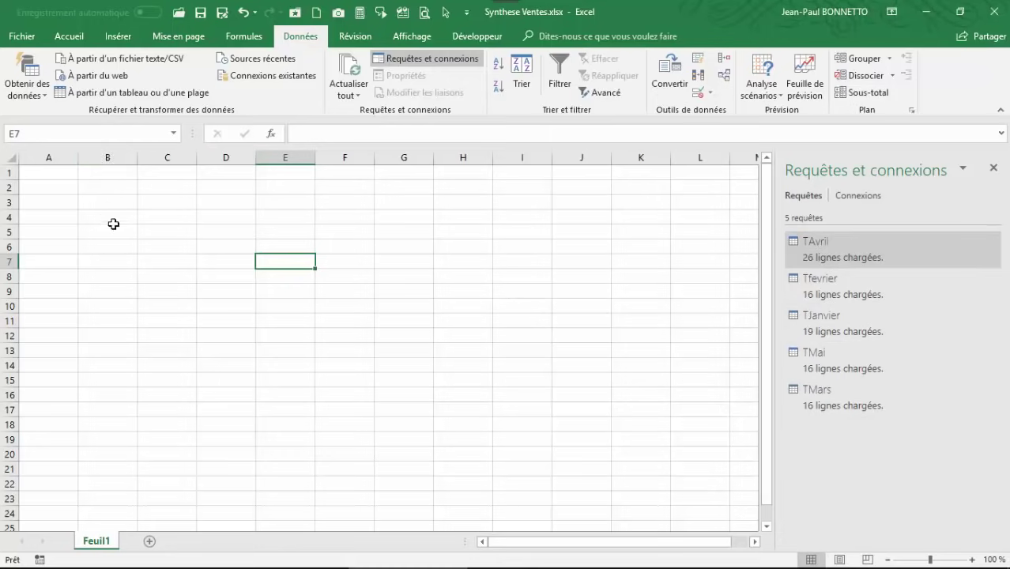
pyautogui.moveTo(400, 2)
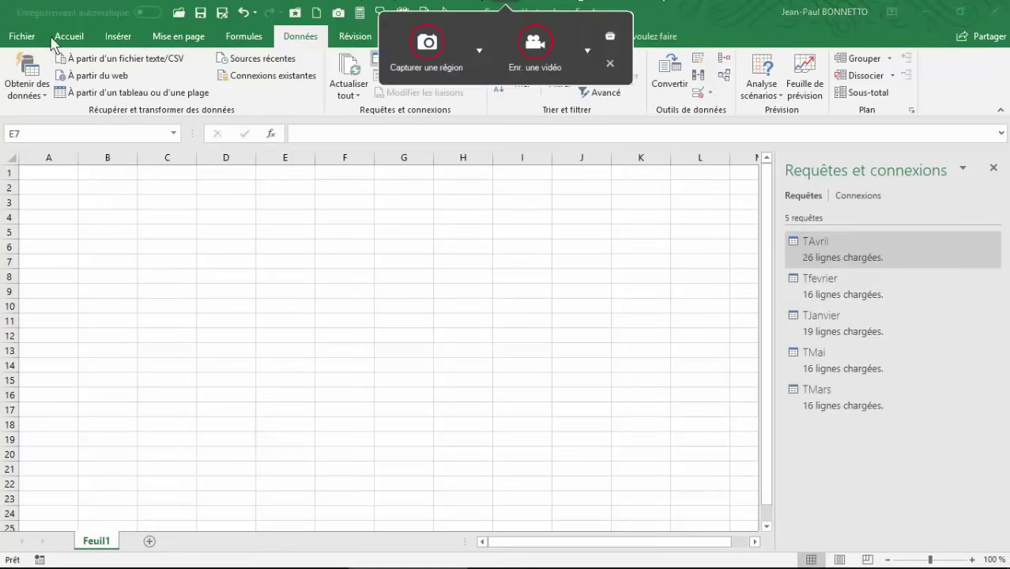
# Choose Obtenir des données > Combiner des requêtes > Ajouter
pyautogui.click(36, 94)
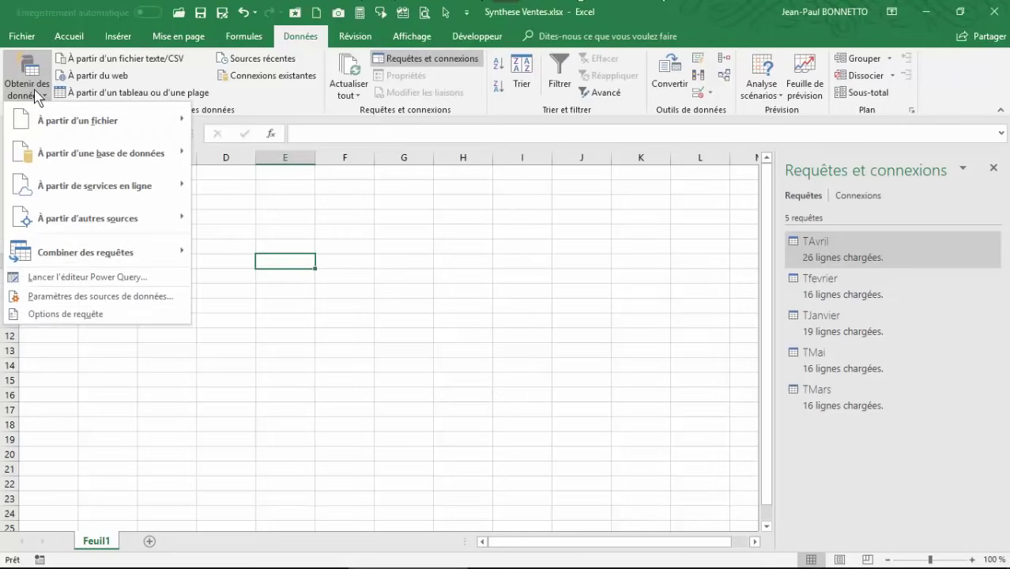
pyautogui.moveTo(63, 259)
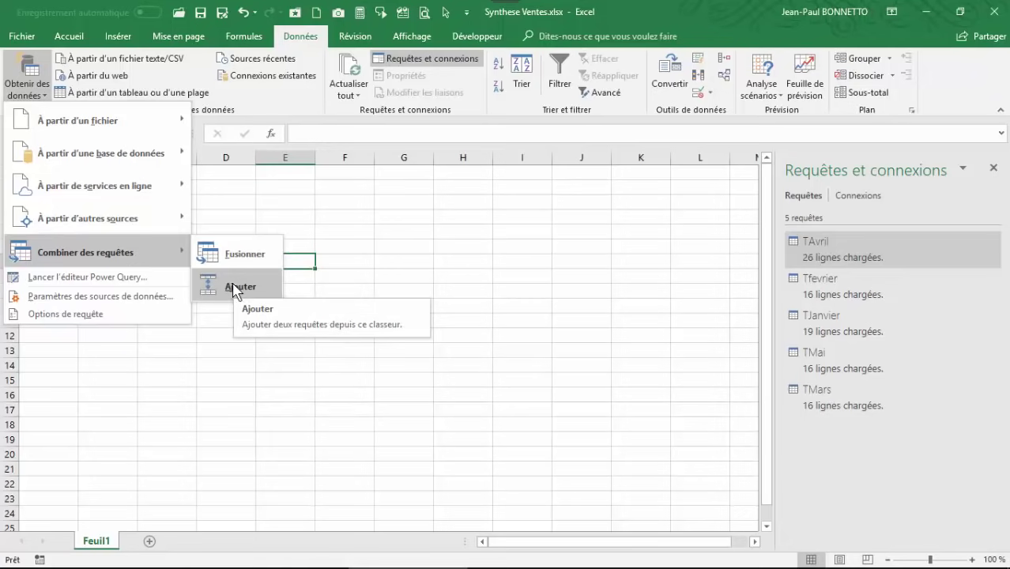
pyautogui.click(234, 288)
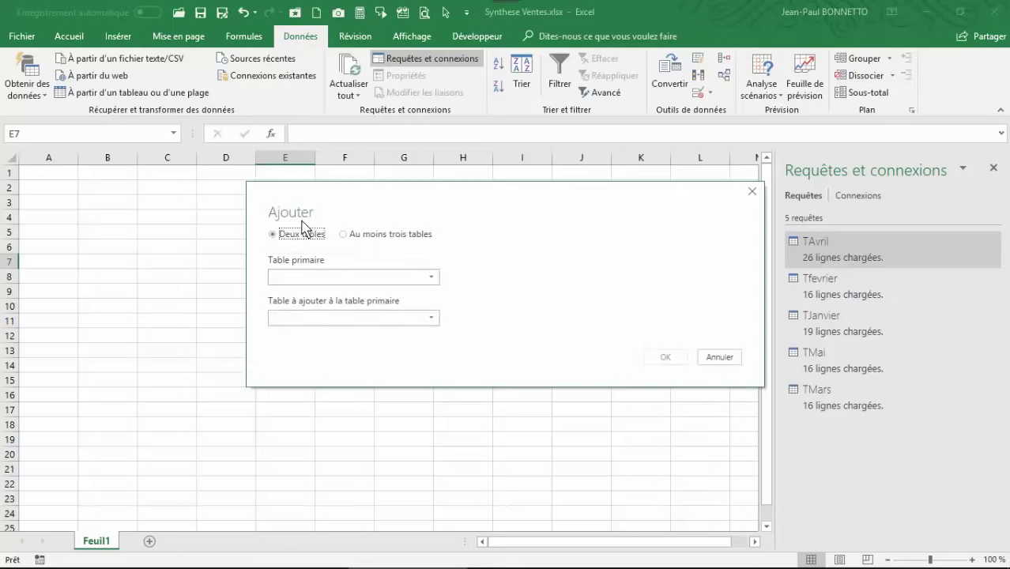
# Move the Ajouter dialog left and switch it to three-or-more-tables mode
pyautogui.moveTo(395, 204); pyautogui.dragTo(262, 209)
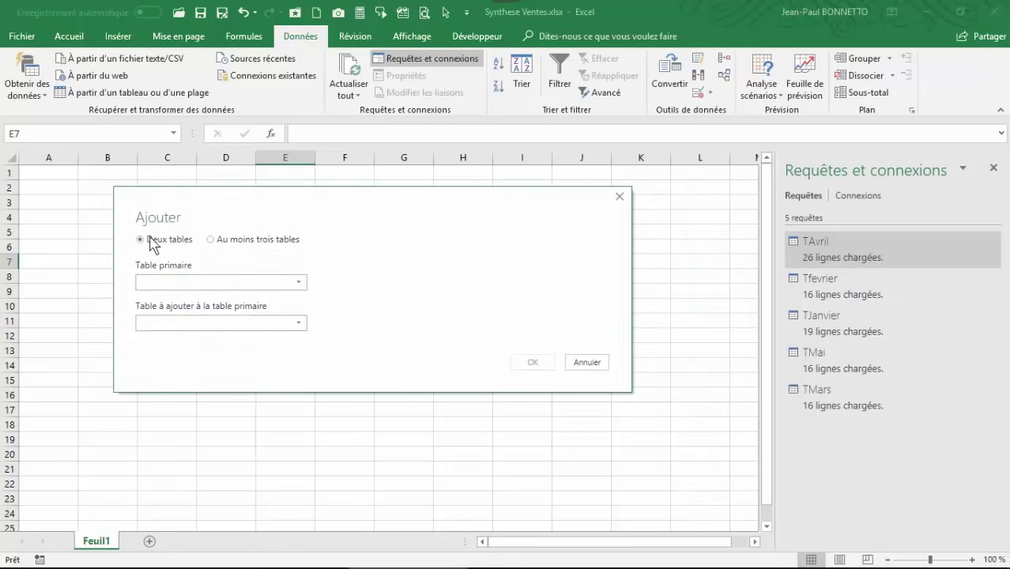
pyautogui.click(301, 283)
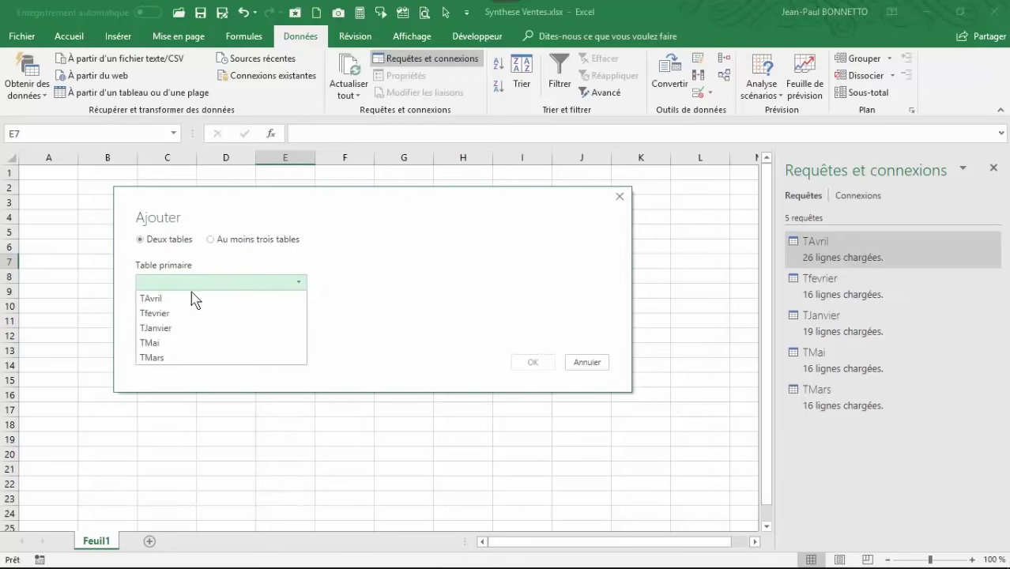
pyautogui.click(202, 221)
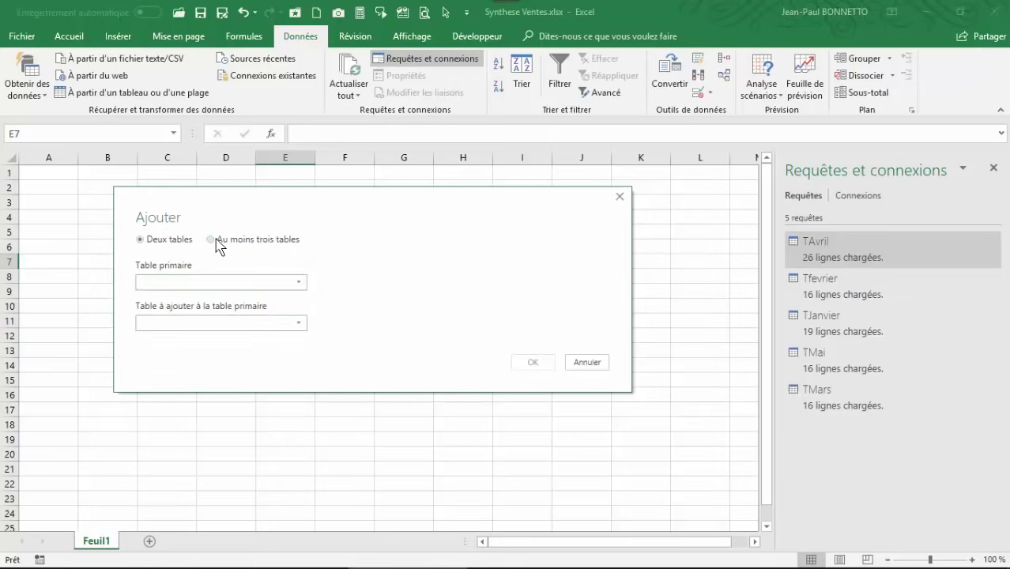
pyautogui.click(210, 239)
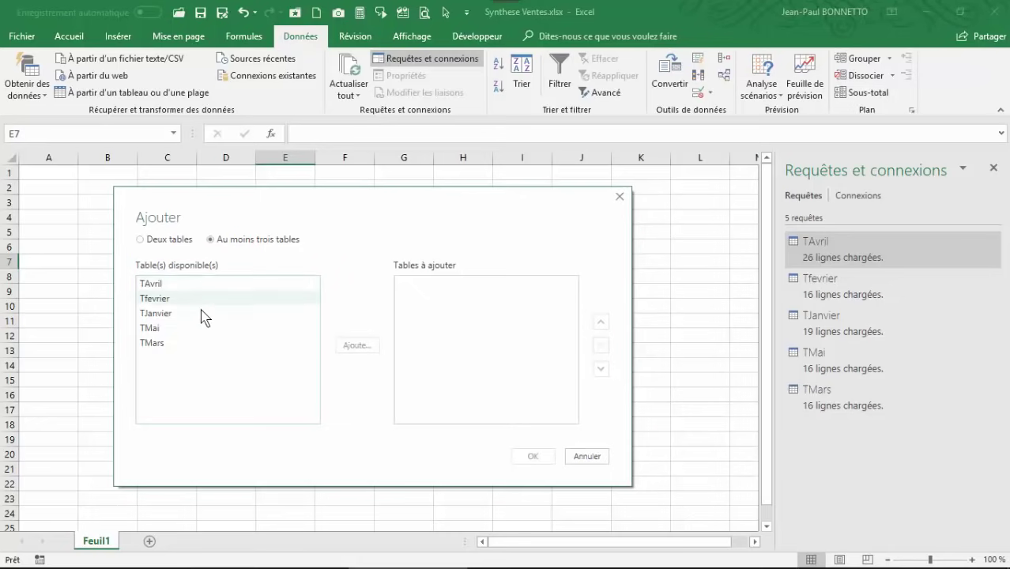
# Add TJanvier, Tfevrier, TMars, TAvril and TMai to Tables à ajouter
pyautogui.click(160, 314)
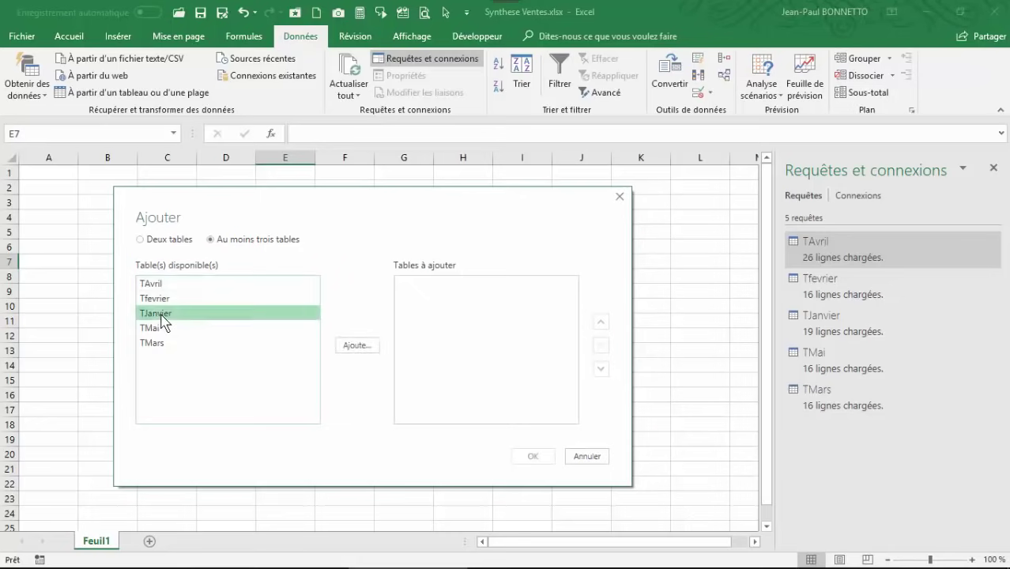
pyautogui.click(358, 346)
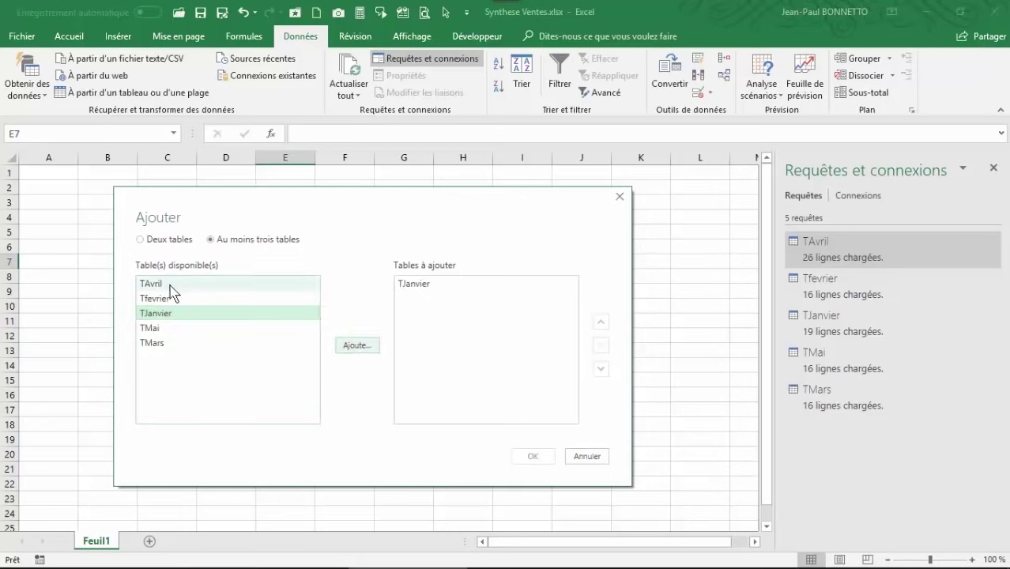
pyautogui.click(160, 300)
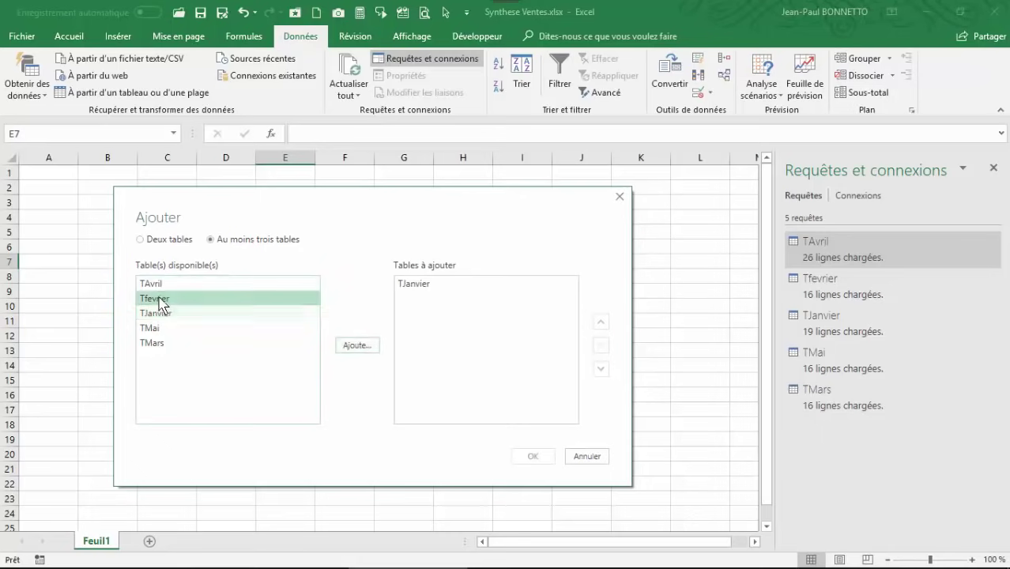
pyautogui.click(356, 346)
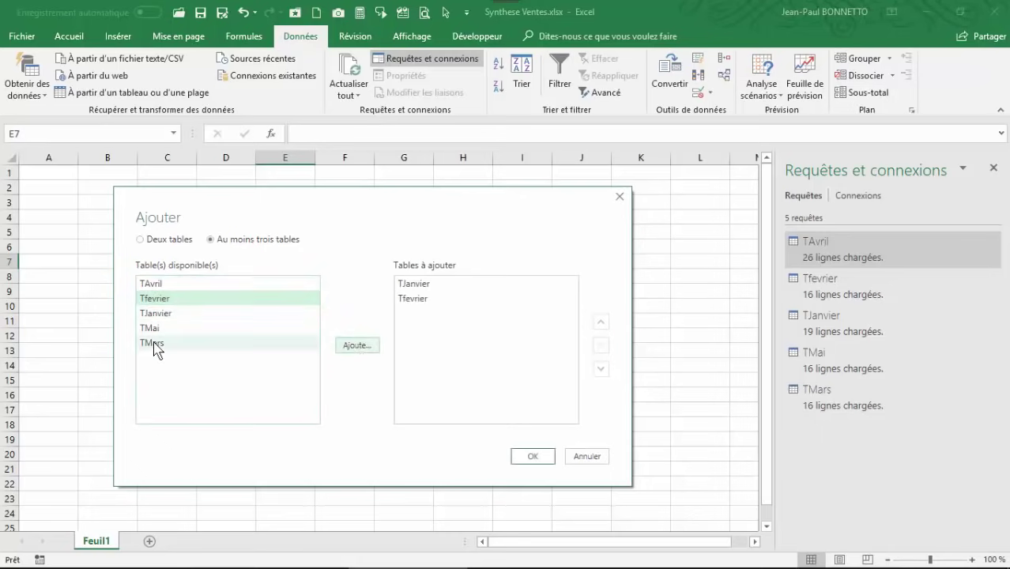
pyautogui.click(155, 344)
pyautogui.click(356, 346)
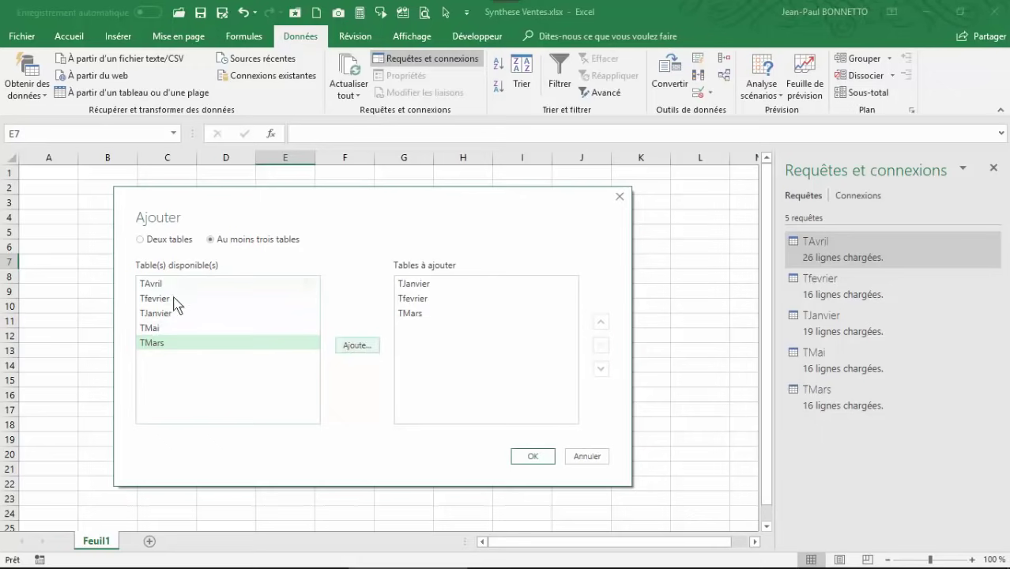
pyautogui.click(155, 283)
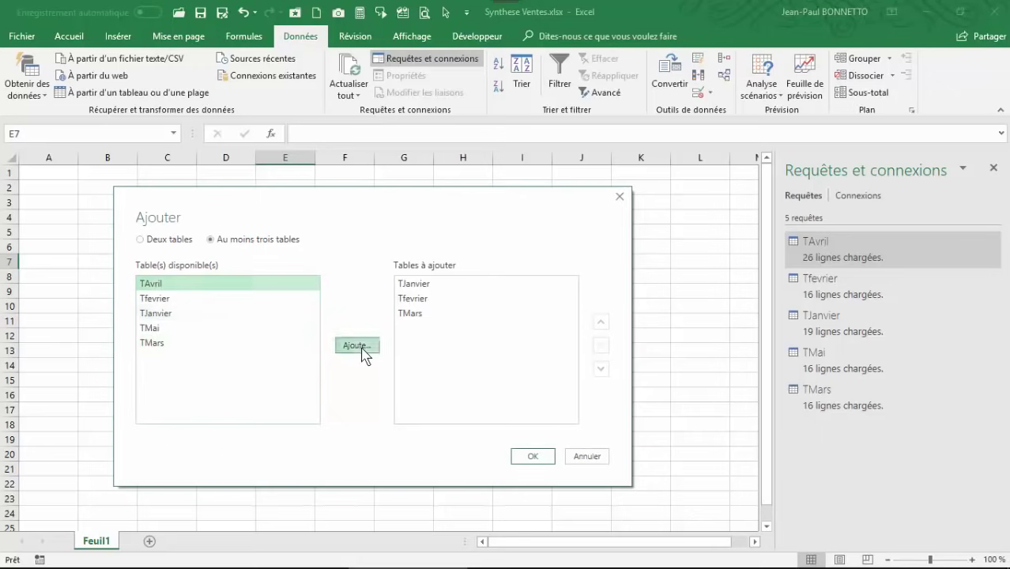
pyautogui.click(360, 347)
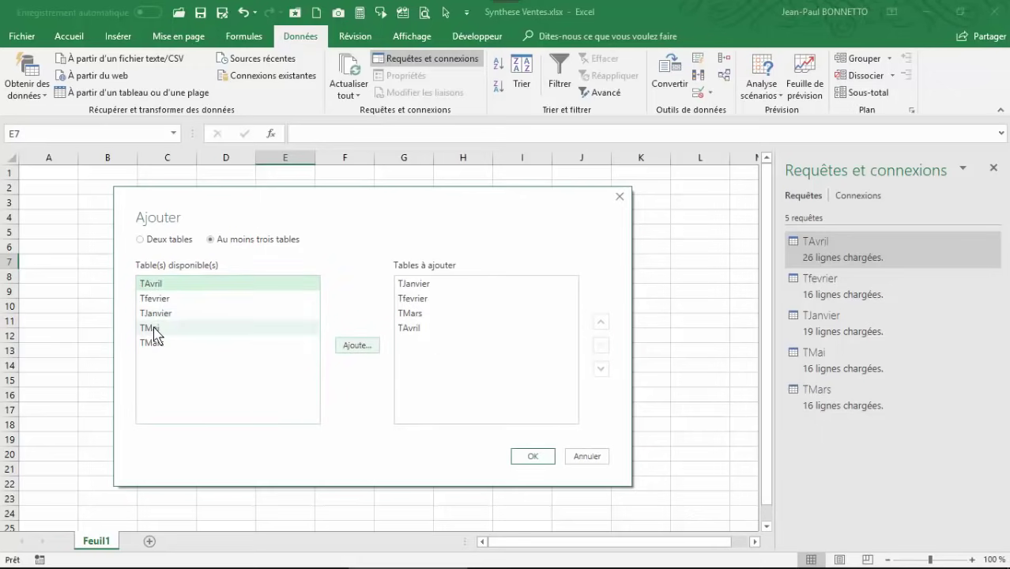
pyautogui.click(153, 328)
pyautogui.click(351, 347)
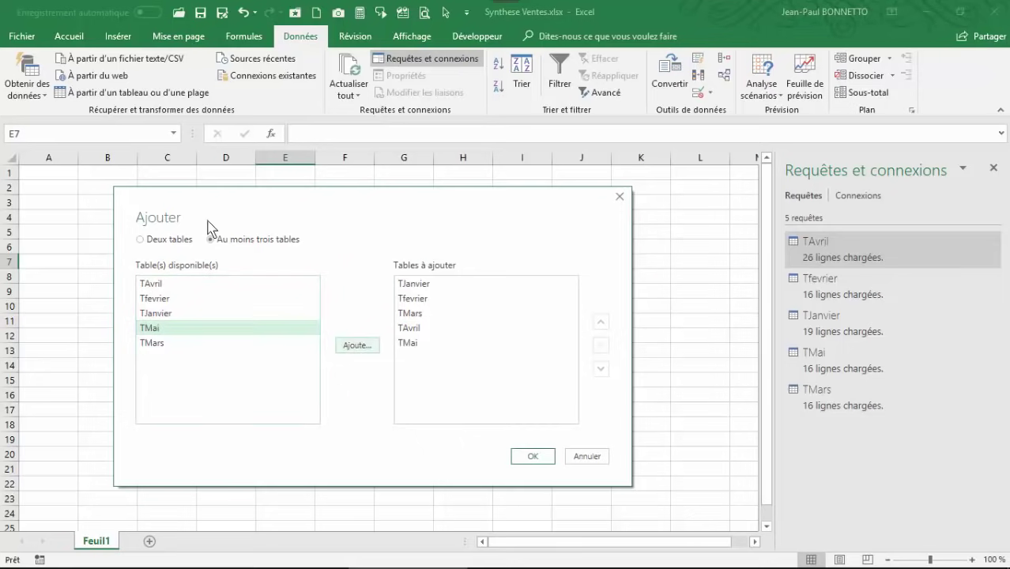
# Confirm the append and scroll through Append1's 93 rows from January to May
pyautogui.click(529, 457)
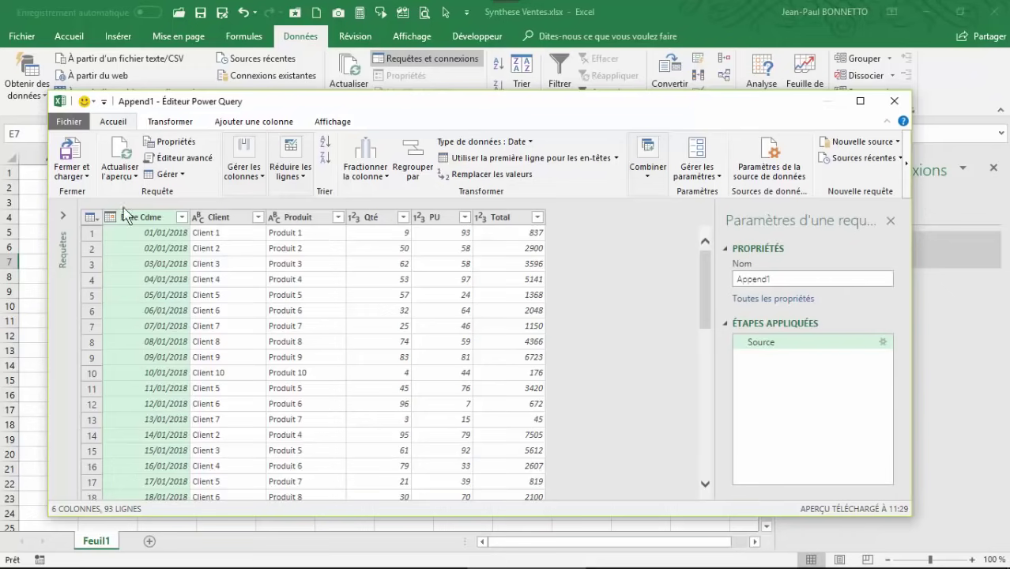
pyautogui.scroll(-5, 174, 261)
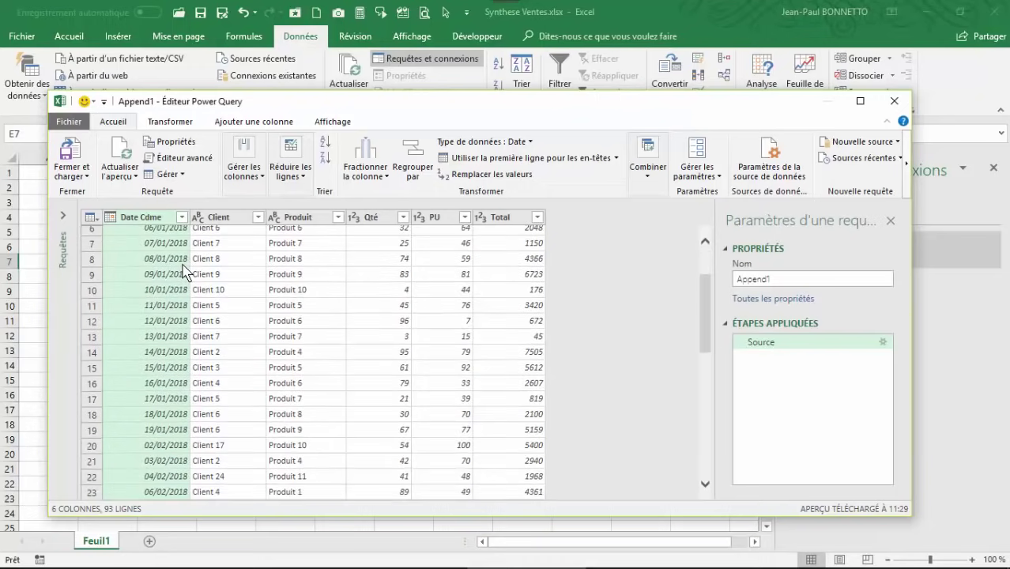
pyautogui.scroll(3, 173, 257)
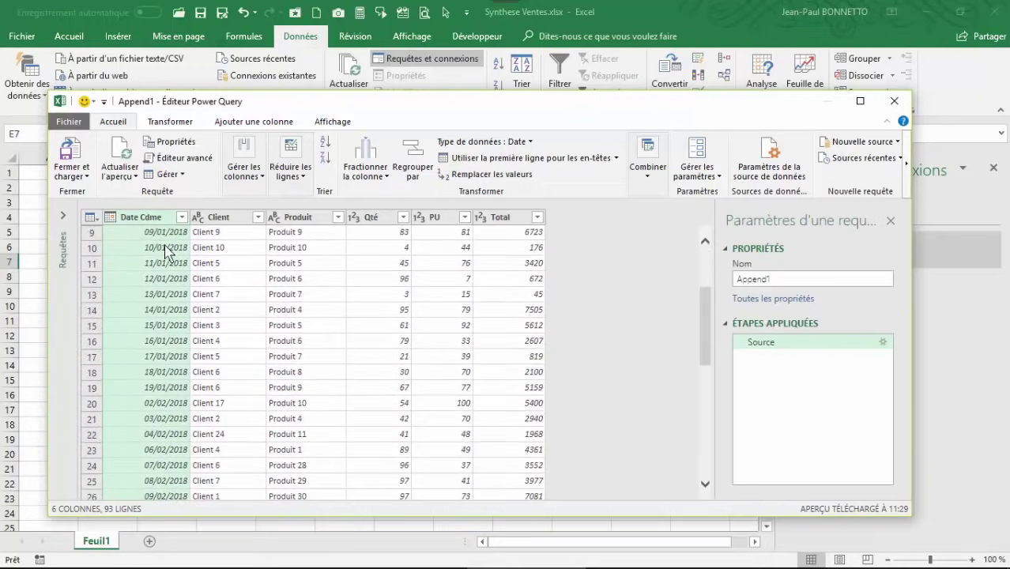
pyautogui.scroll(-2, 168, 249)
pyautogui.scroll(-1, 169, 249)
pyautogui.scroll(-1, 170, 253)
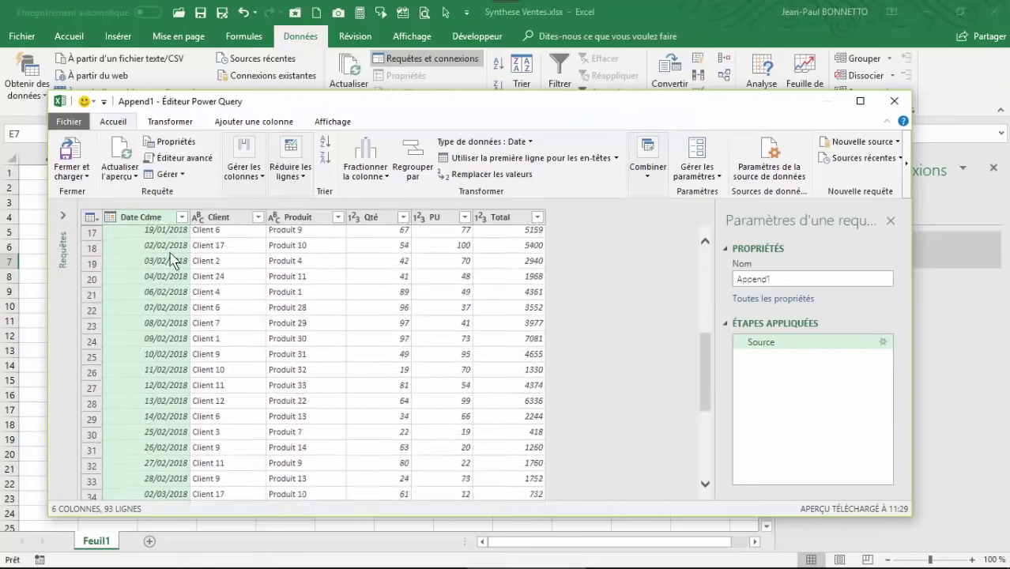
pyautogui.scroll(-1, 171, 256)
pyautogui.scroll(-2, 173, 265)
pyautogui.scroll(-2, 174, 264)
pyautogui.scroll(-3, 176, 266)
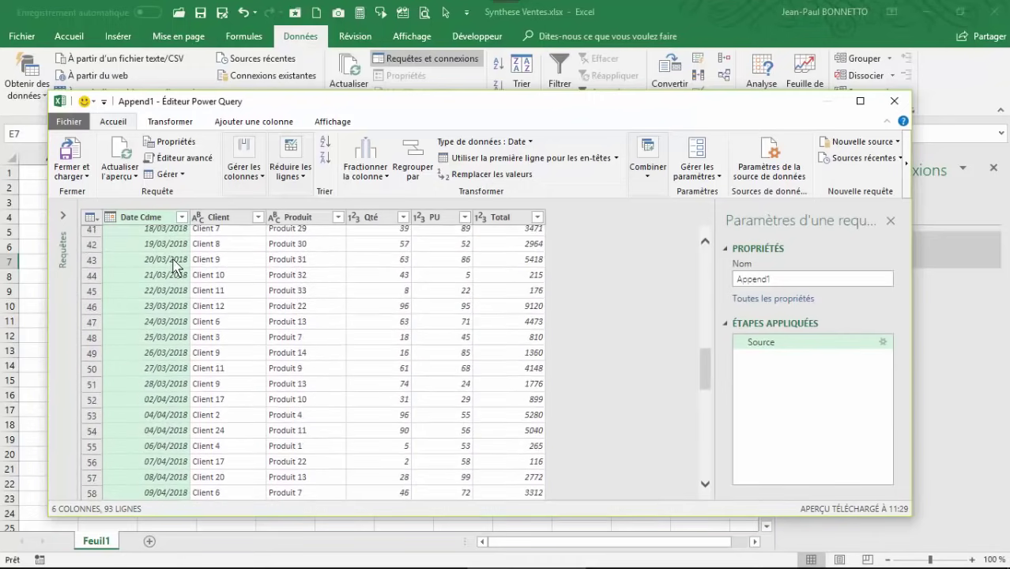
pyautogui.scroll(-2, 179, 268)
pyautogui.scroll(-3, 182, 269)
pyautogui.scroll(-3, 182, 269)
pyautogui.scroll(-2, 184, 273)
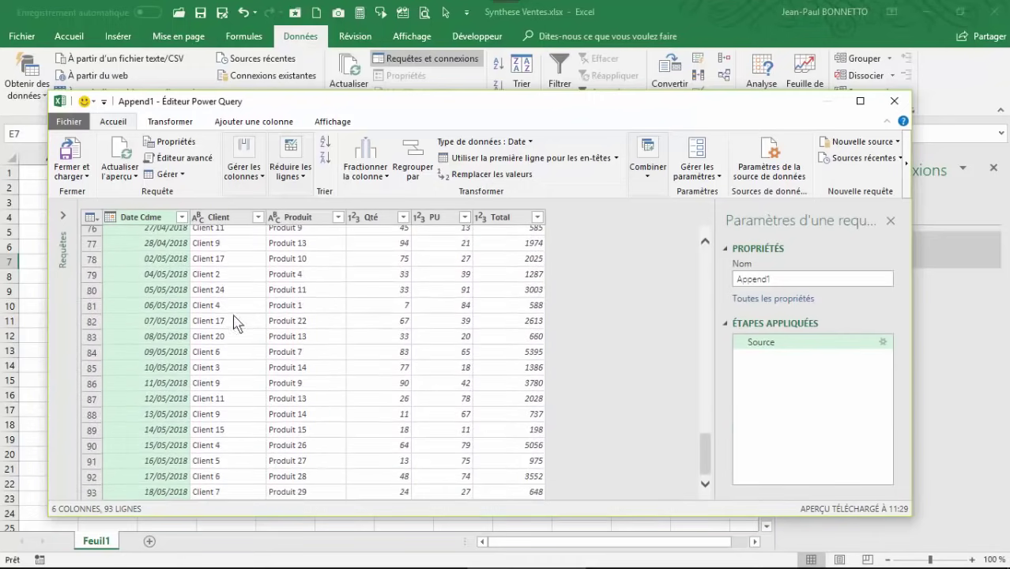
pyautogui.scroll(5, 169, 452)
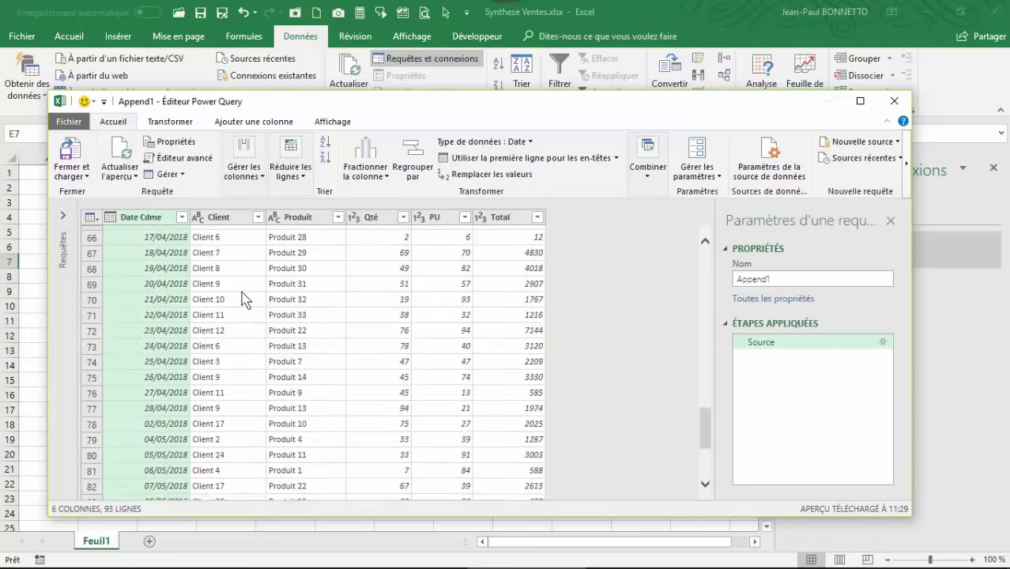
pyautogui.scroll(5, 244, 293)
pyautogui.scroll(6, 180, 281)
pyautogui.scroll(5, 153, 269)
pyautogui.scroll(4, 155, 257)
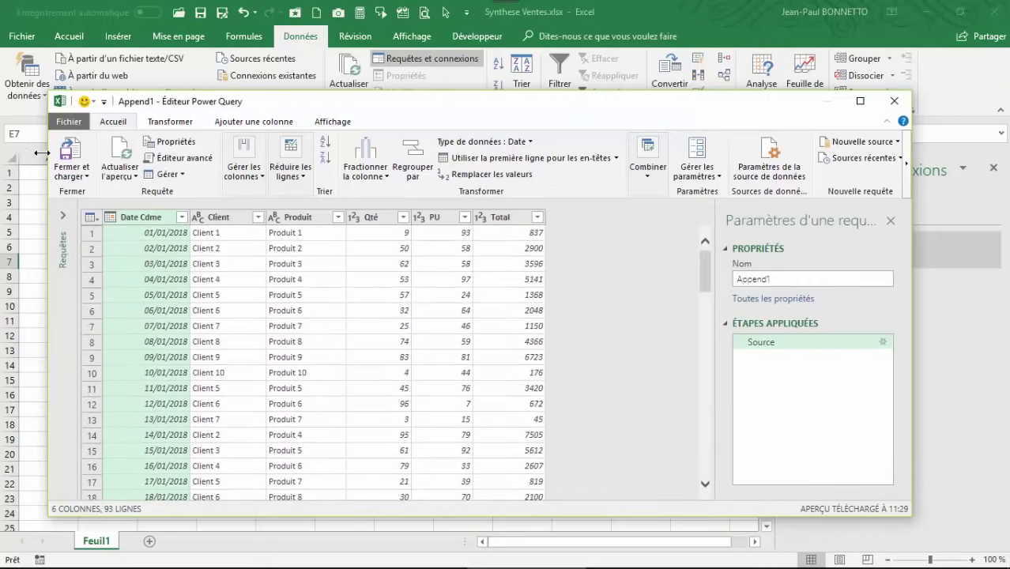
# Inspect the data types of the date, Client and Qté columns
pyautogui.click(264, 179)
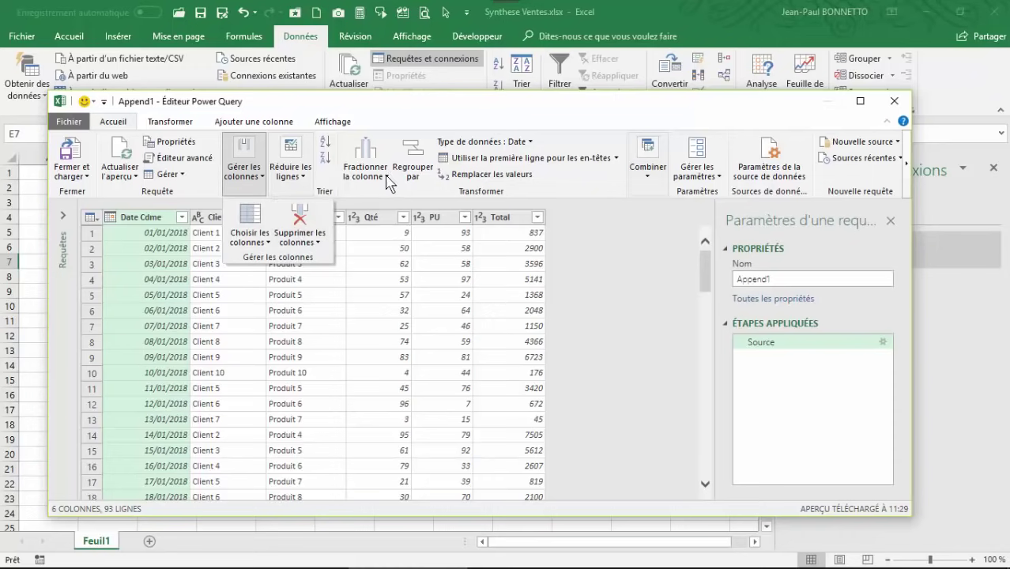
pyautogui.click(523, 142)
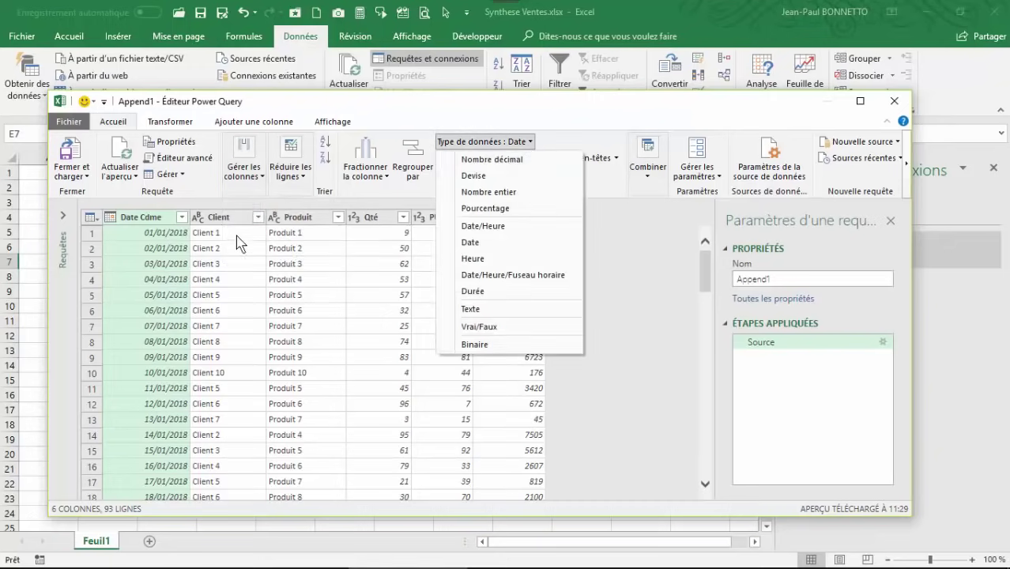
pyautogui.click(224, 228)
pyautogui.click(223, 222)
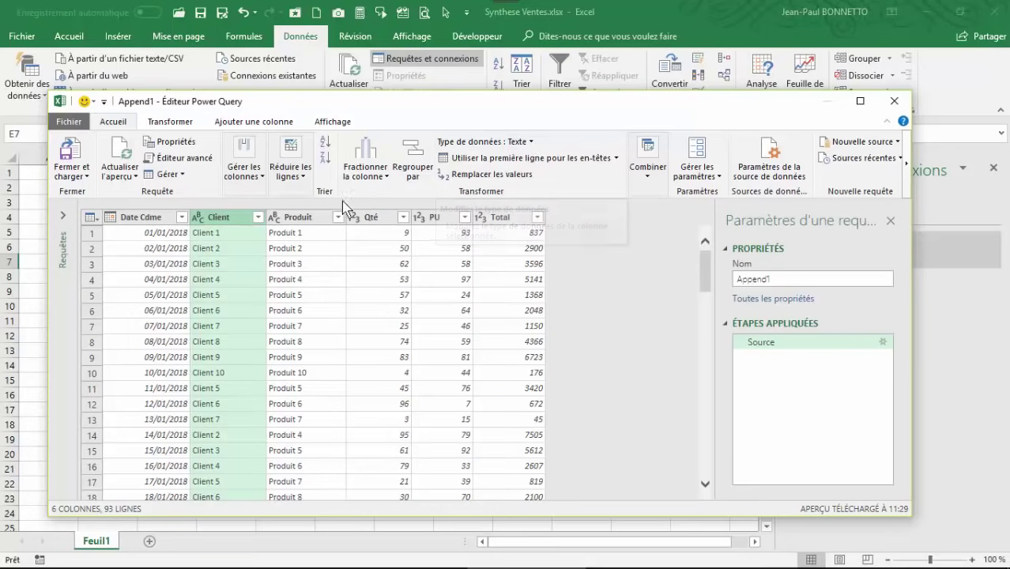
pyautogui.click(370, 217)
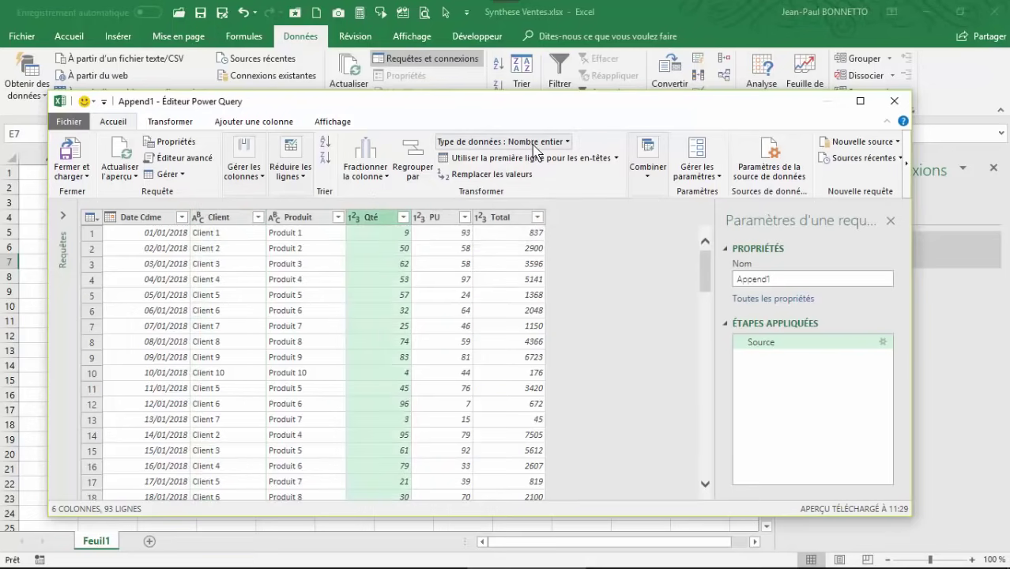
# Set the Total column's data type to Devise (currency)
pyautogui.click(524, 218)
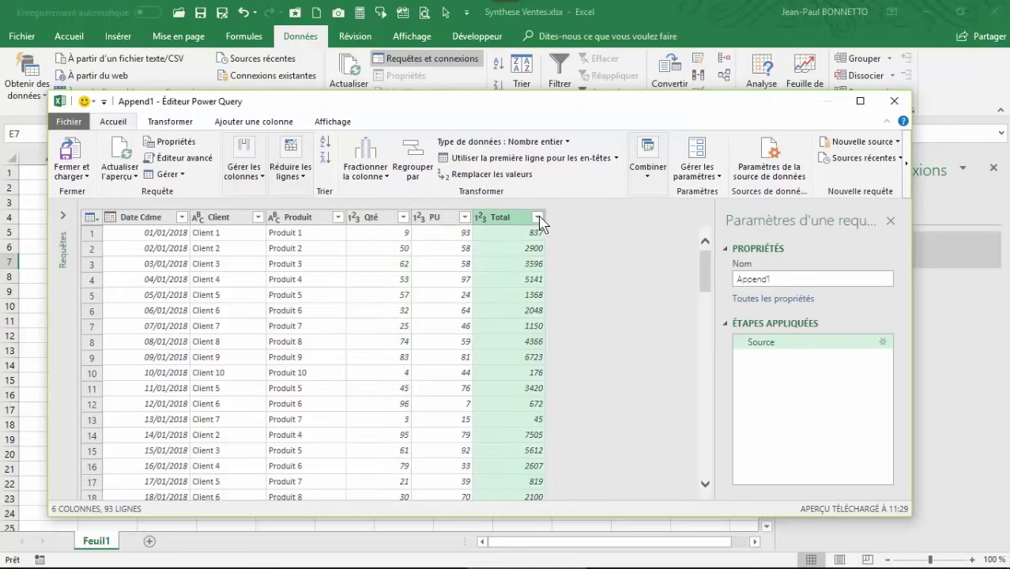
pyautogui.click(568, 143)
pyautogui.click(568, 142)
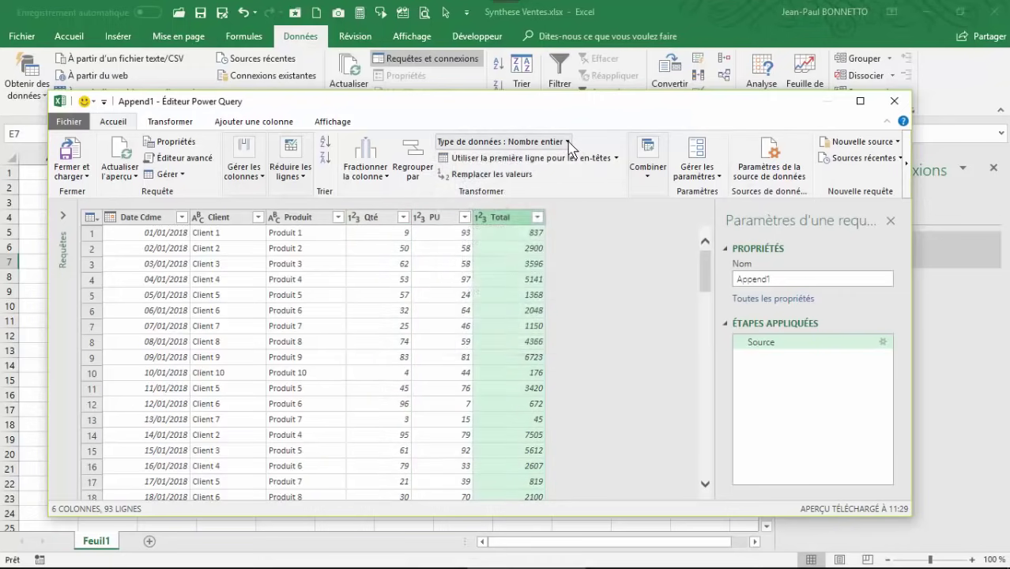
pyautogui.click(568, 143)
pyautogui.click(479, 180)
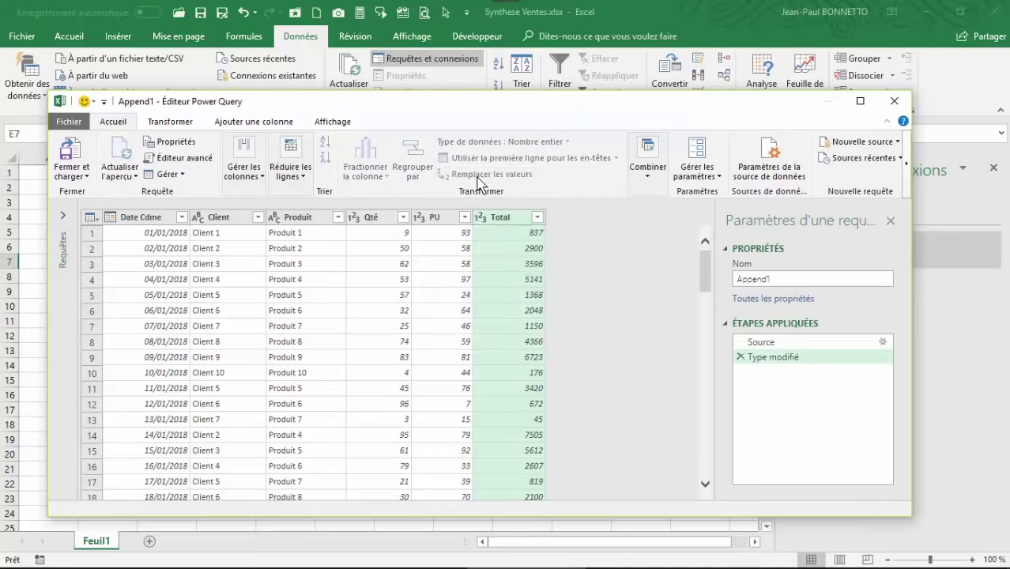
pyautogui.click(537, 144)
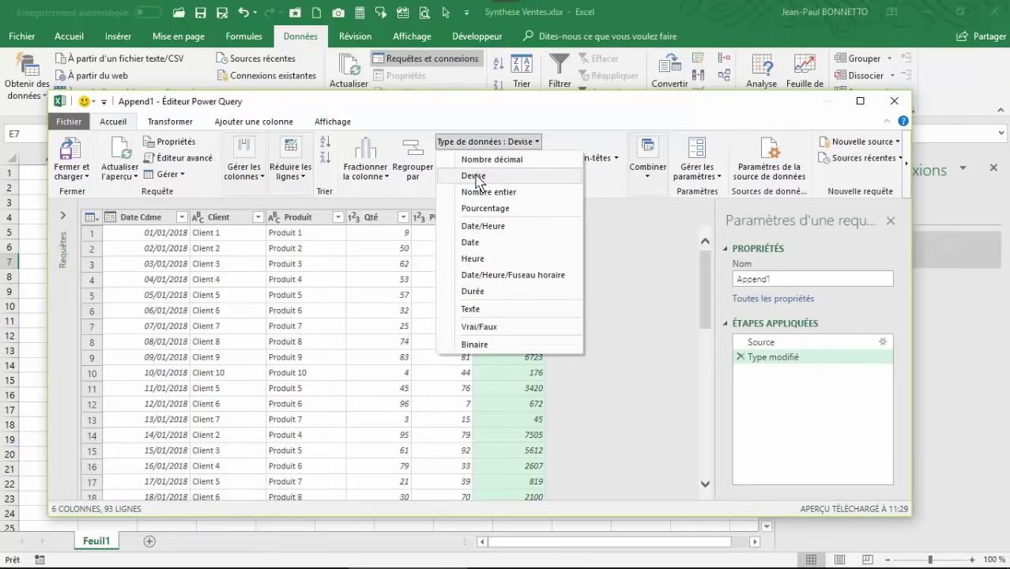
pyautogui.click(476, 177)
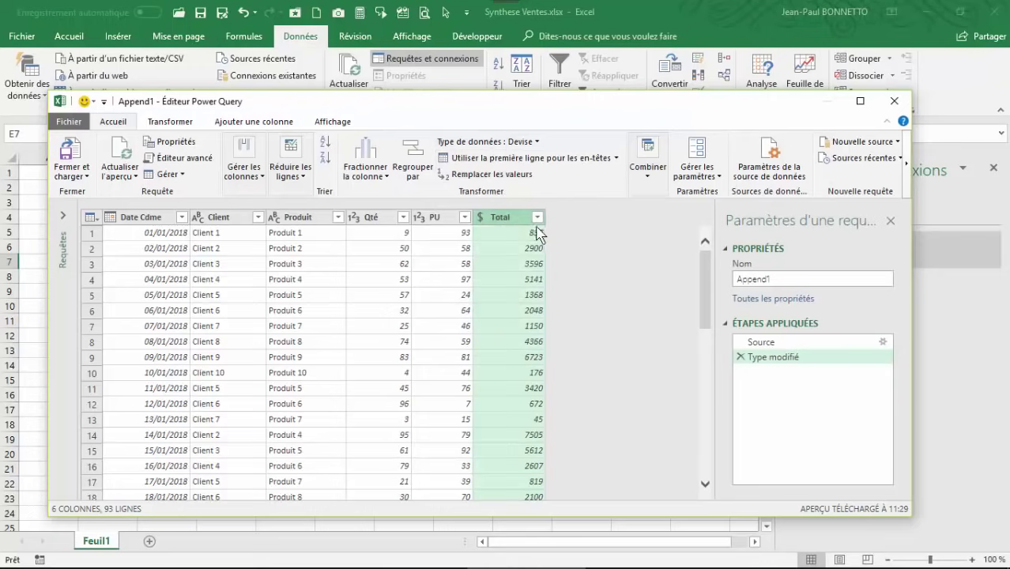
# Open the Total column's filter menu and cancel it without filtering
pyautogui.click(538, 218)
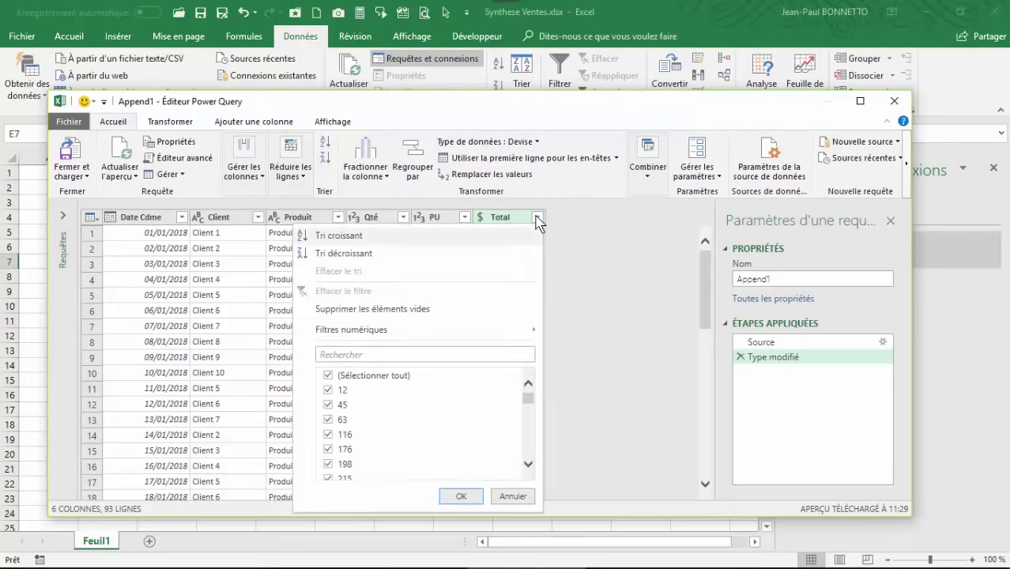
pyautogui.click(539, 218)
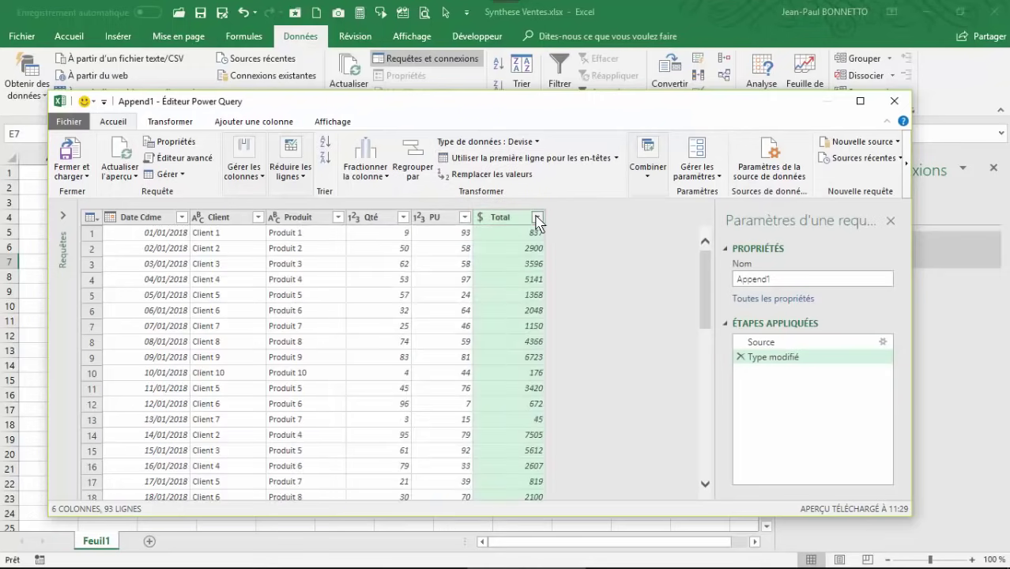
pyautogui.click(538, 219)
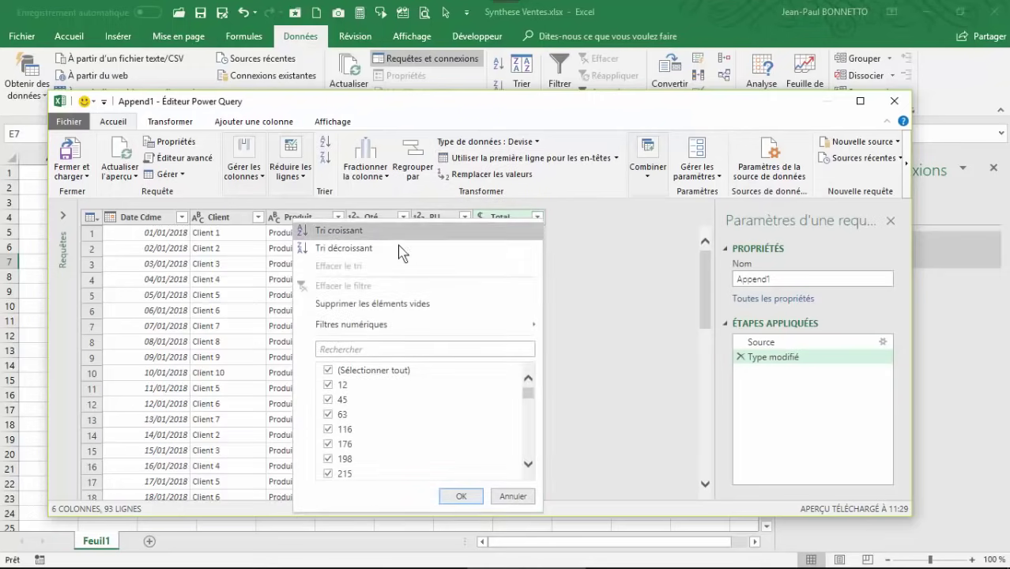
pyautogui.click(512, 497)
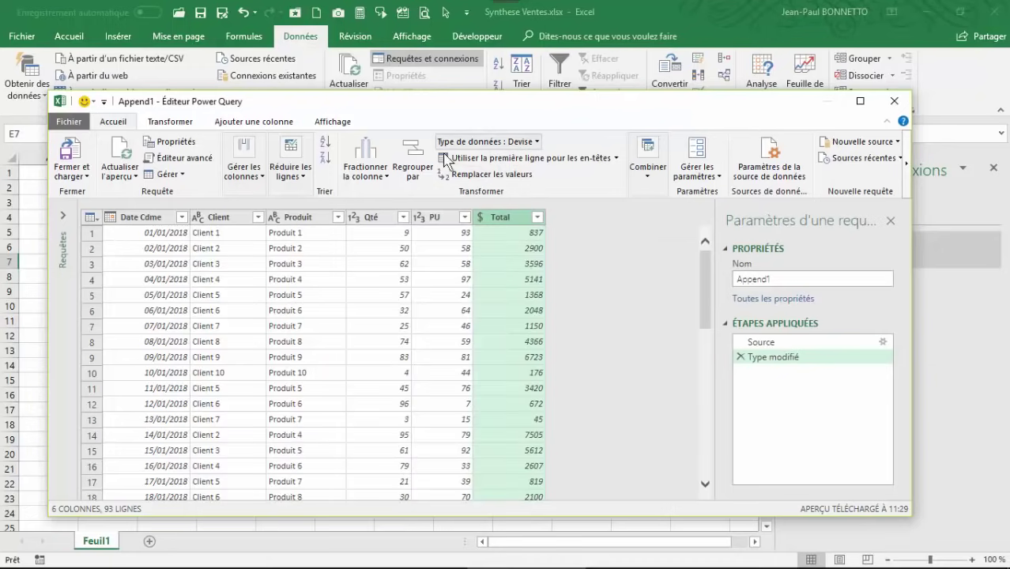
# Change the Total column to Texte using the Français (France) regional settings
pyautogui.click(481, 218)
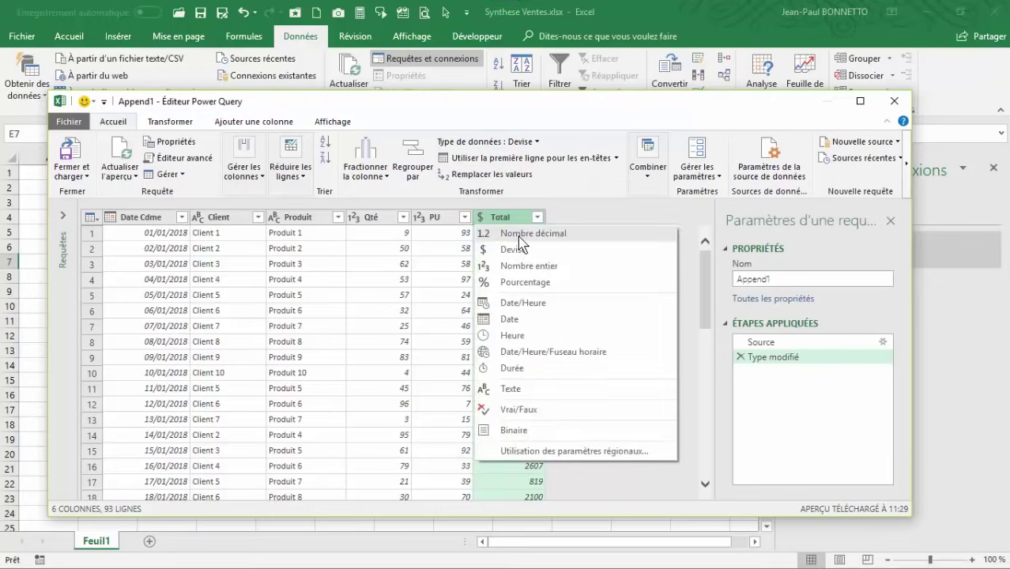
pyautogui.click(529, 454)
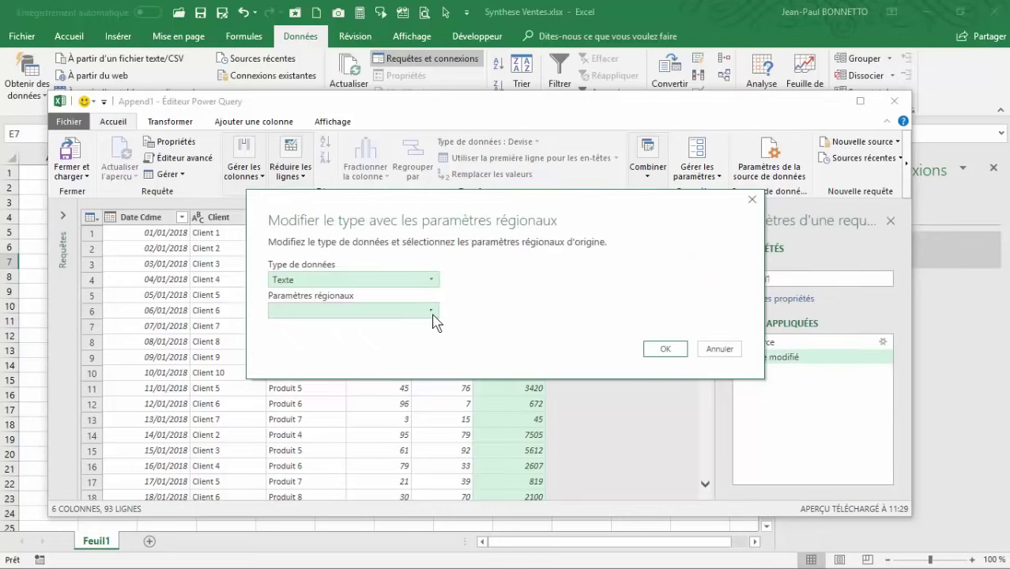
pyautogui.click(433, 311)
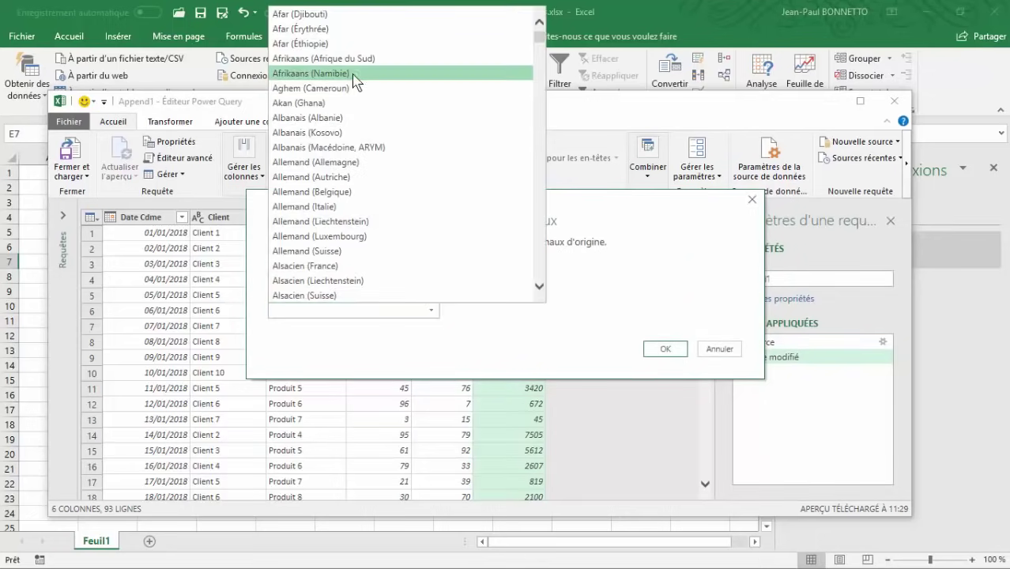
pyautogui.scroll(-2, 333, 269)
pyautogui.scroll(-2, 331, 267)
pyautogui.scroll(-2, 330, 267)
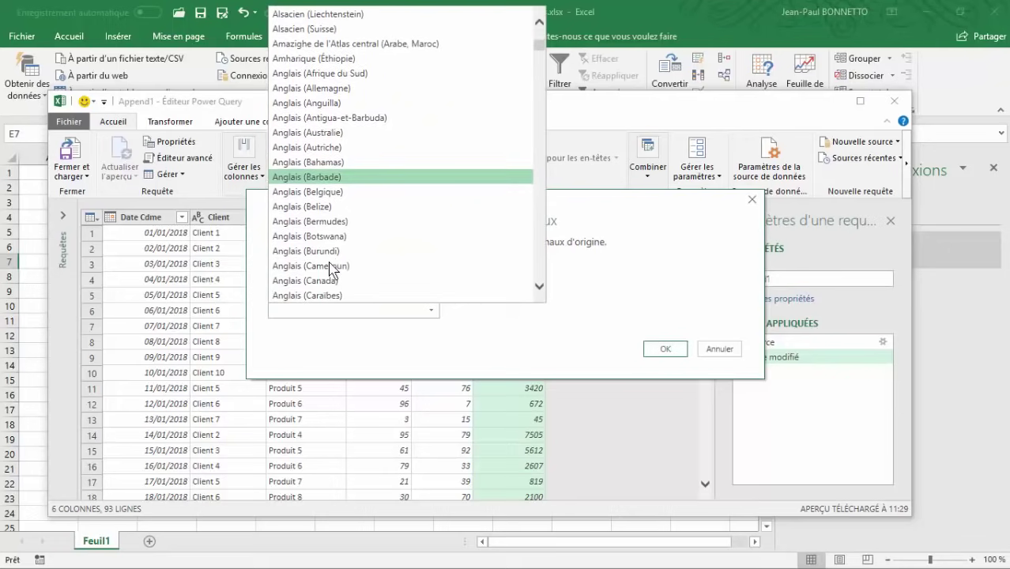
pyautogui.scroll(-4, 329, 265)
pyautogui.scroll(-4, 327, 261)
pyautogui.scroll(-3, 324, 255)
pyautogui.scroll(-5, 322, 257)
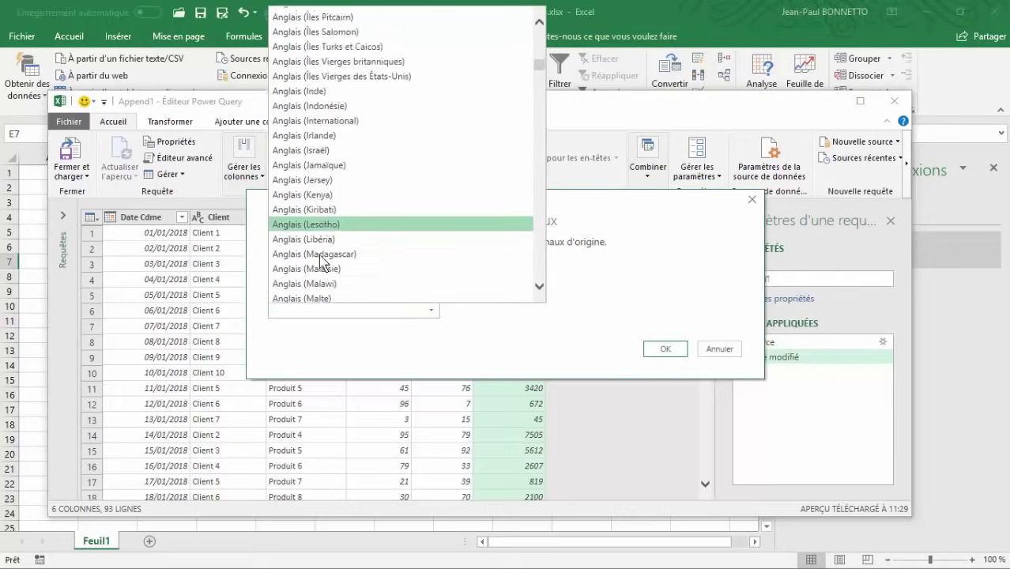
pyautogui.scroll(-10, 322, 257)
pyautogui.scroll(-10, 320, 251)
pyautogui.scroll(-10, 319, 242)
pyautogui.scroll(-10, 320, 245)
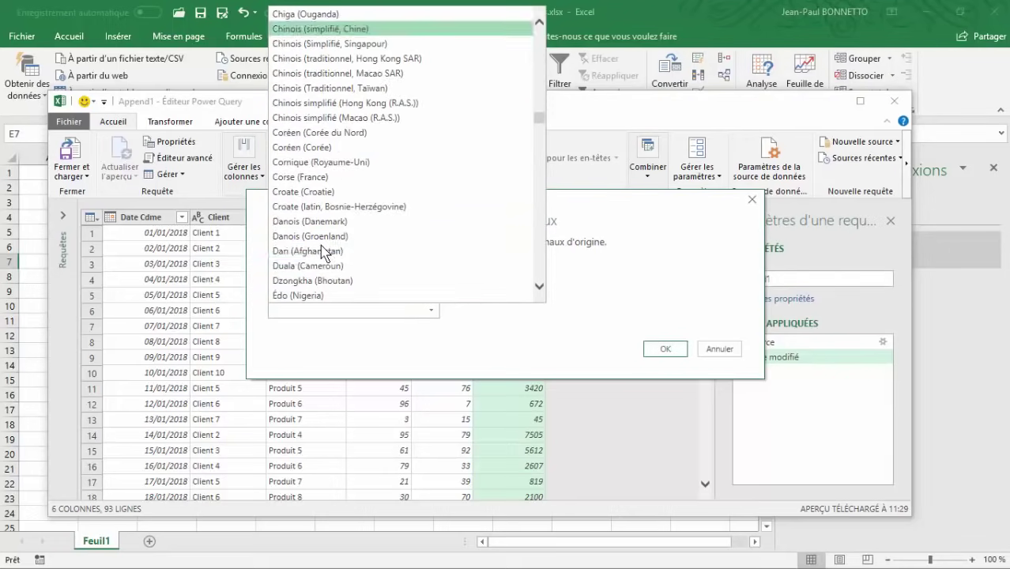
pyautogui.scroll(-8, 320, 245)
pyautogui.scroll(1, 322, 247)
pyautogui.scroll(-7, 322, 247)
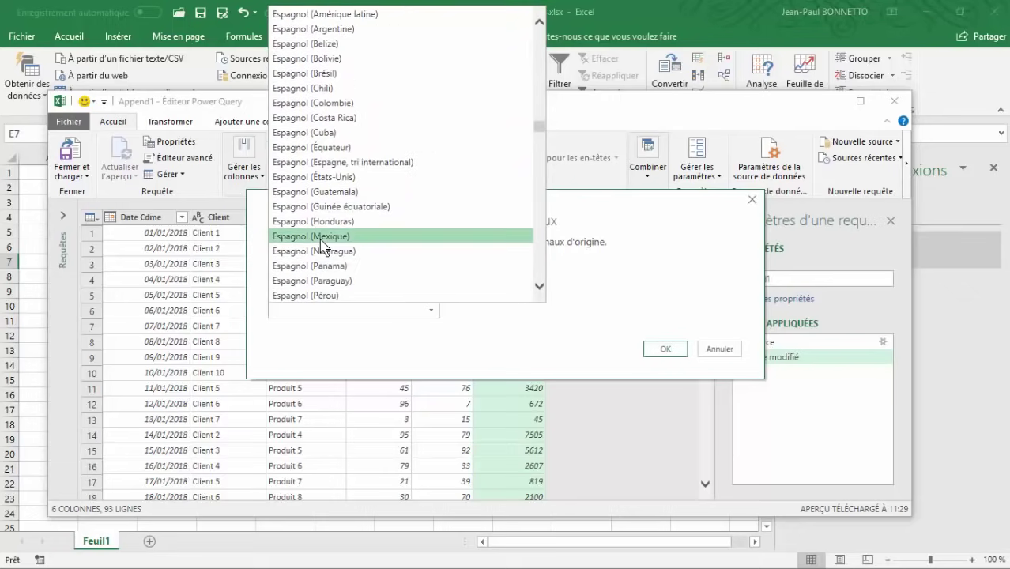
pyautogui.scroll(-5, 321, 244)
pyautogui.scroll(-2, 317, 231)
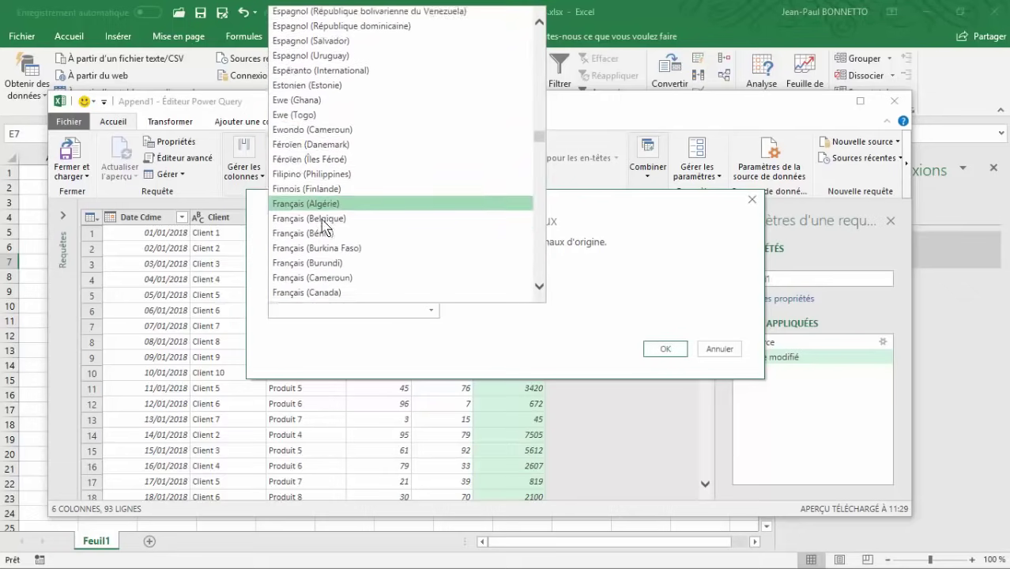
pyautogui.scroll(-1, 322, 226)
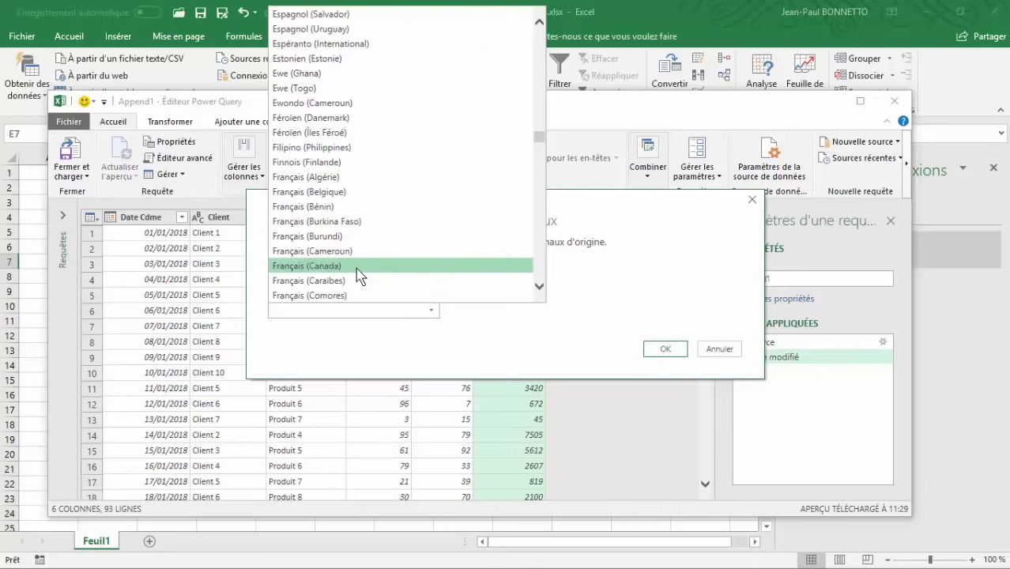
pyautogui.scroll(-1, 357, 275)
pyautogui.scroll(-1, 337, 275)
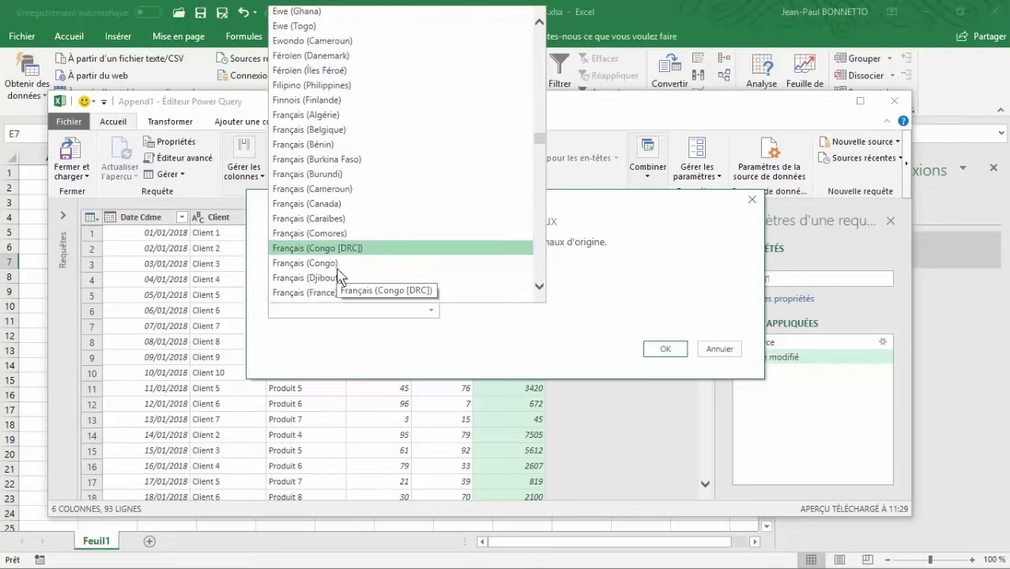
pyautogui.click(323, 267)
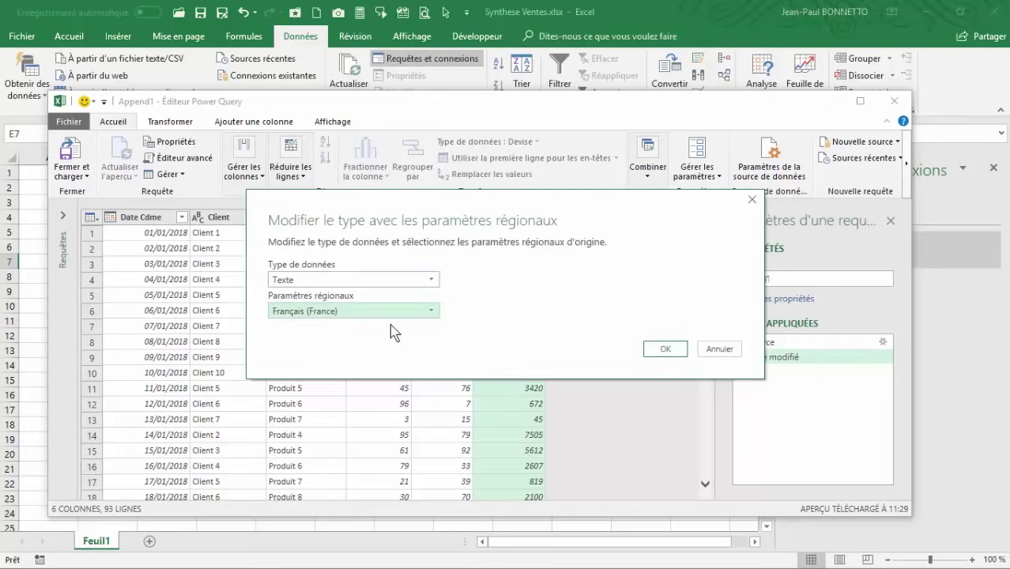
pyautogui.click(660, 348)
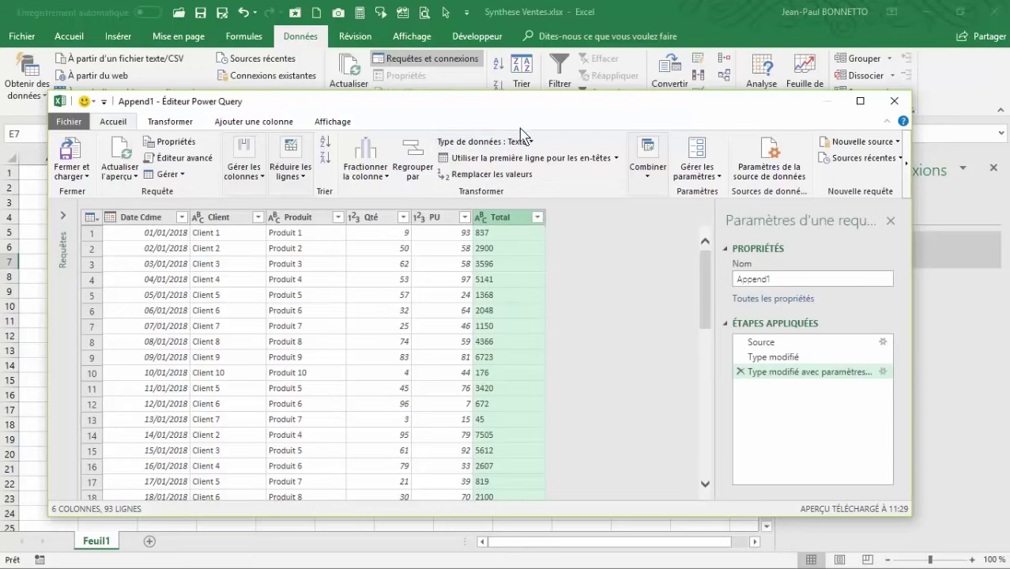
# Check the Qté and Total column types and scroll through the Total values
pyautogui.click(532, 144)
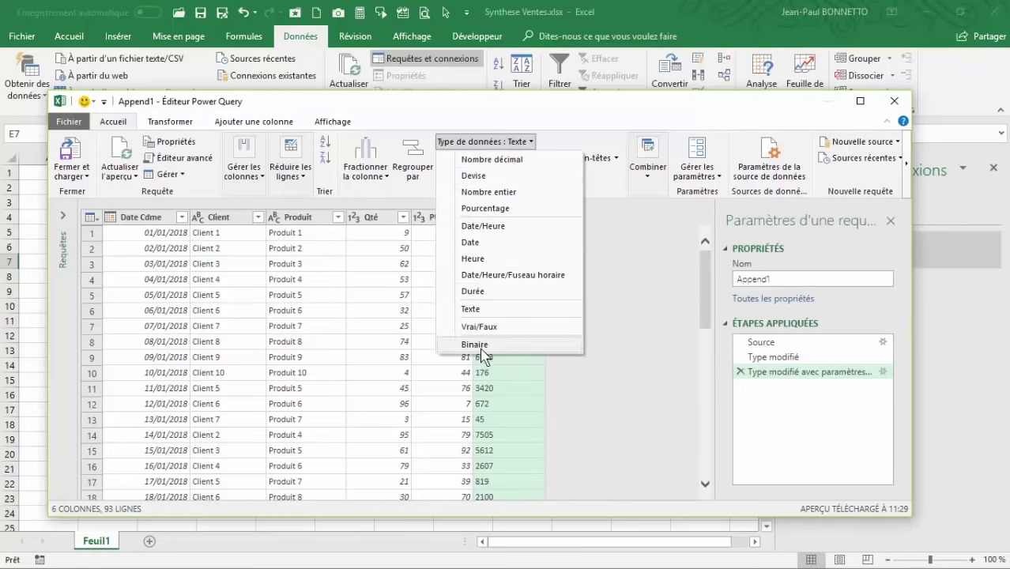
pyautogui.click(354, 288)
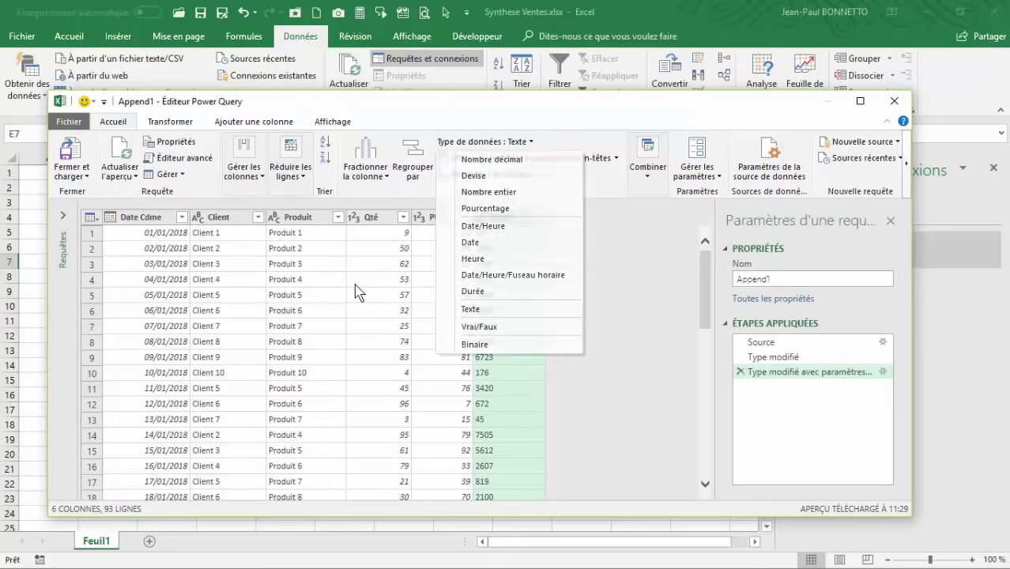
pyautogui.click(399, 251)
pyautogui.click(509, 249)
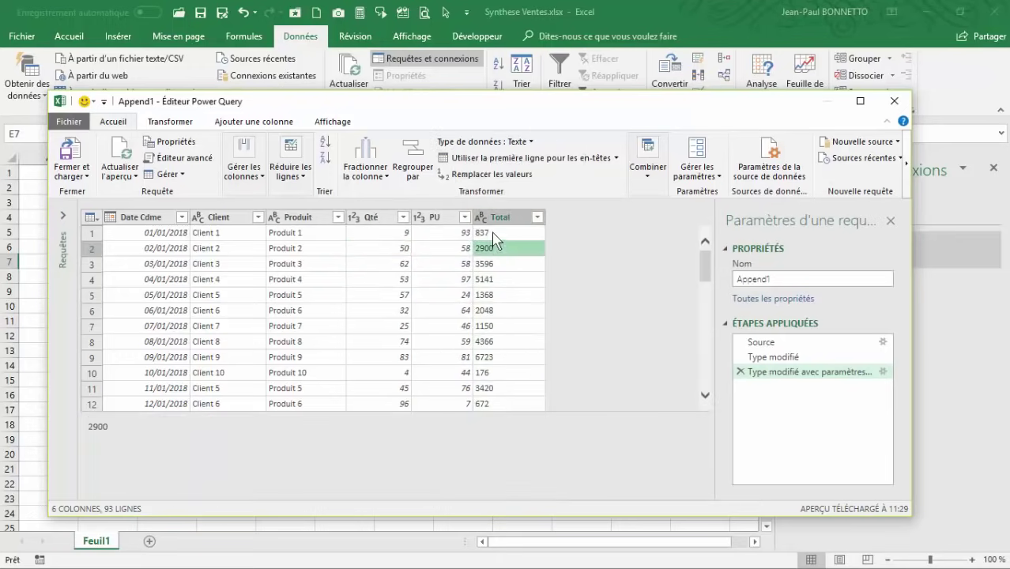
pyautogui.click(493, 237)
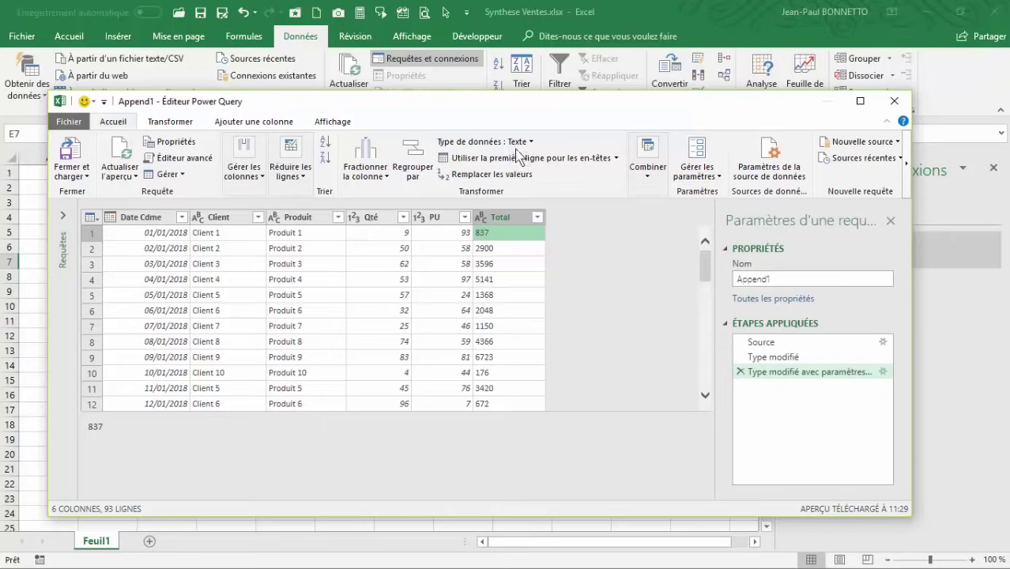
pyautogui.scroll(-2, 212, 267)
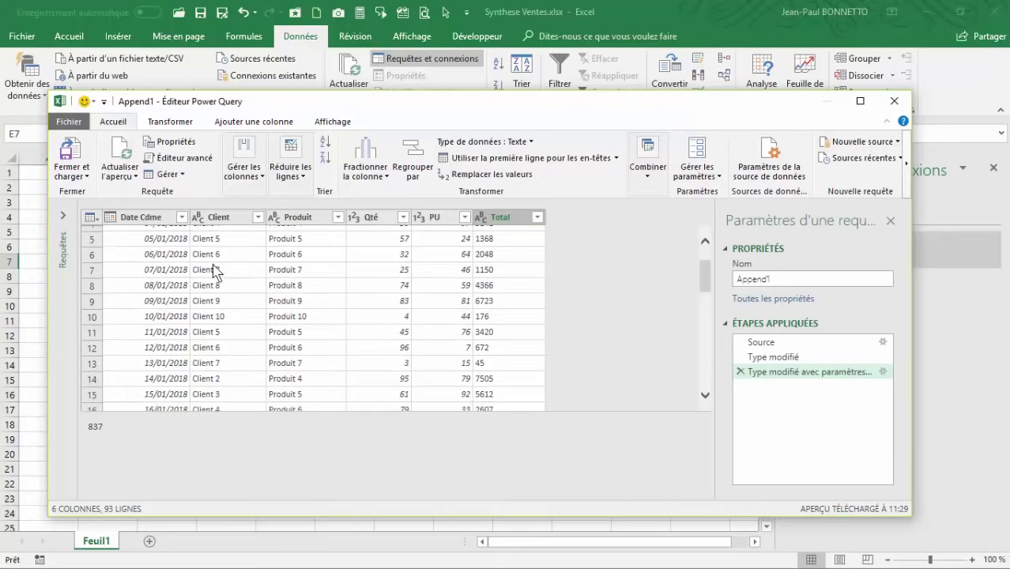
pyautogui.scroll(-3, 338, 289)
pyautogui.scroll(-5, 357, 293)
pyautogui.scroll(4, 356, 284)
pyautogui.scroll(3, 356, 285)
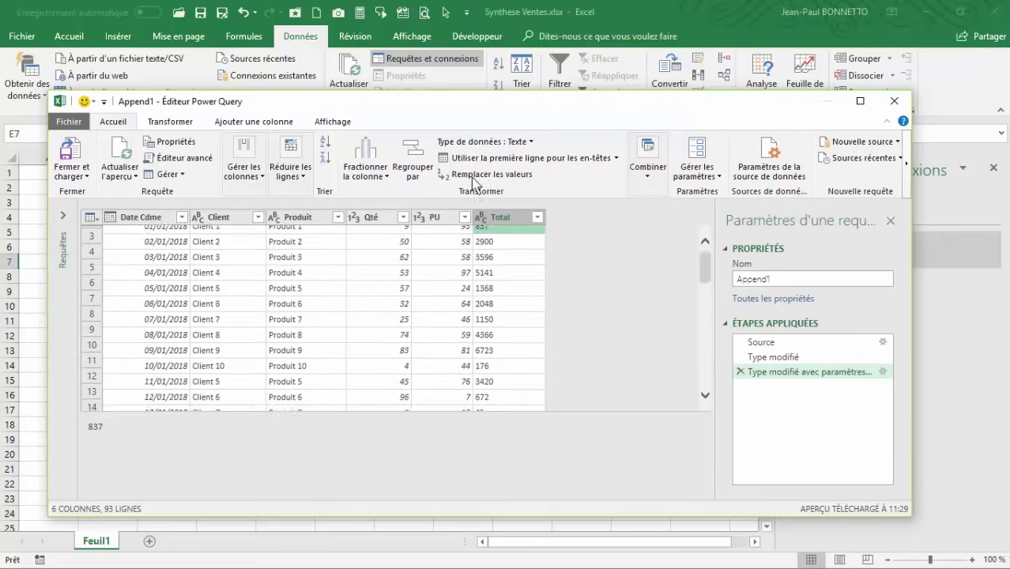
pyautogui.scroll(2, 356, 284)
# Set the Total column's data type to Nombre décimal
pyautogui.click(528, 143)
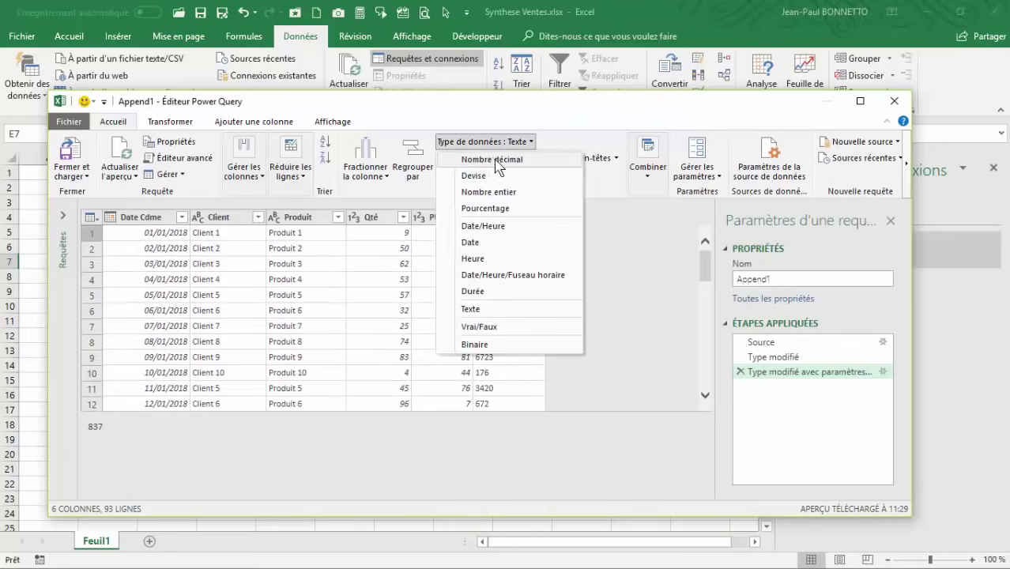
pyautogui.click(494, 158)
pyautogui.click(512, 234)
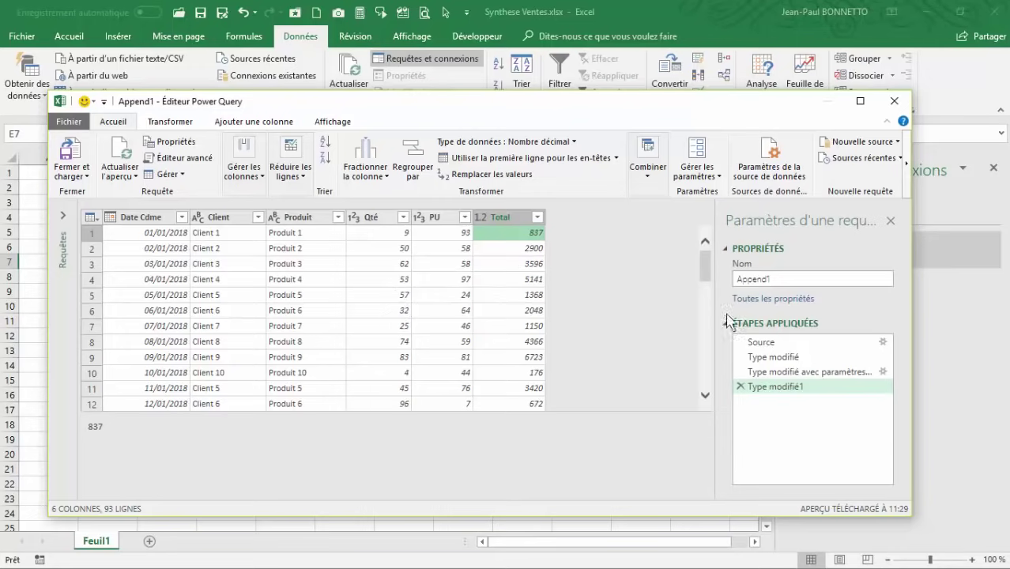
pyautogui.click(782, 278)
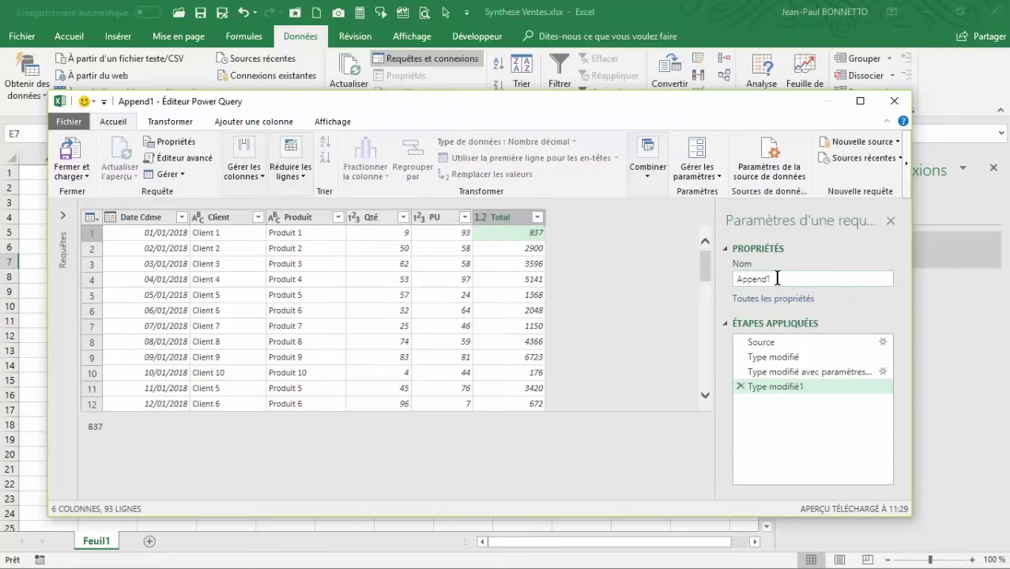
# Rename the Append1 query to CombinaisonVentes in the query settings Nom box
pyautogui.doubleClick(778, 279)
pyautogui.click(803, 278)
pyautogui.doubleClick(794, 277)
pyautogui.write('CombinaisonVentes')
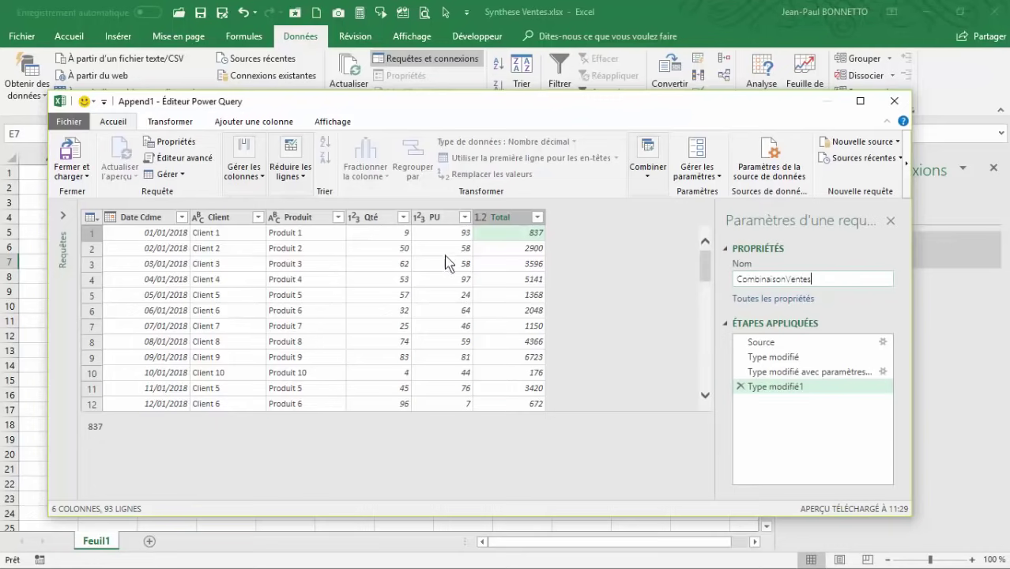
# Look over the Transformer, Ajouter une colonne and Affichage ribbon tabs, then return to Accueil
pyautogui.click(184, 124)
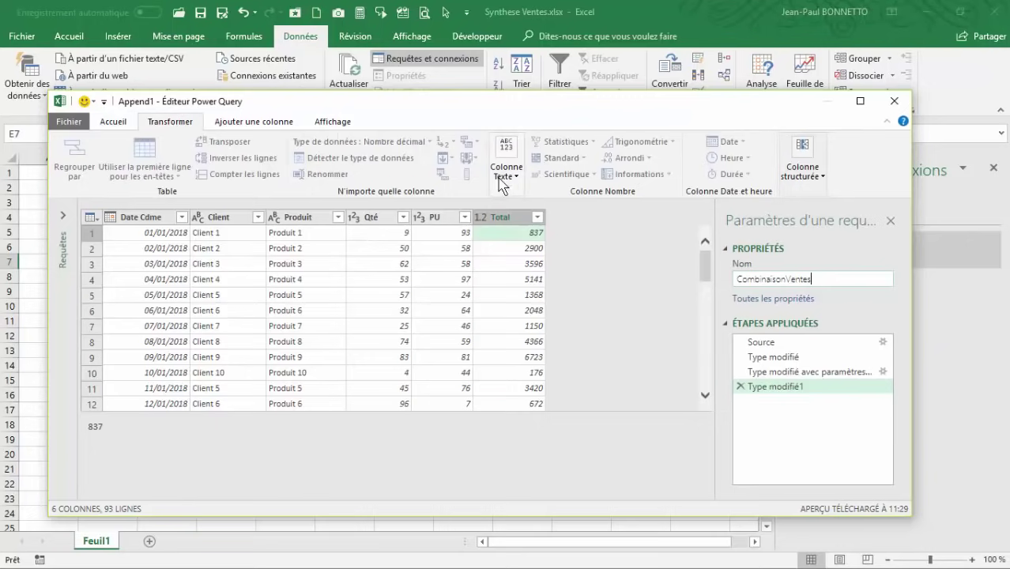
pyautogui.click(249, 123)
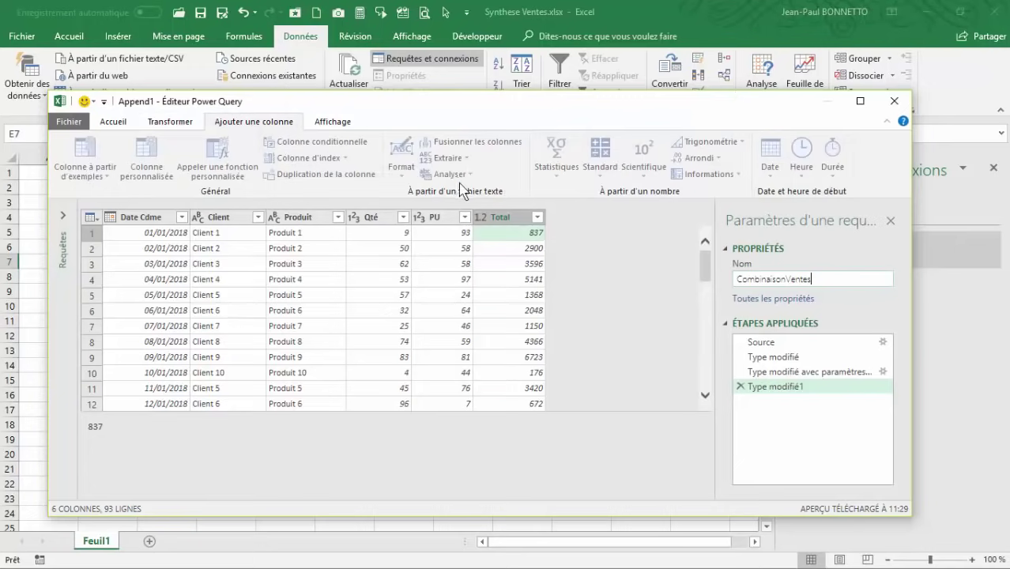
pyautogui.click(344, 125)
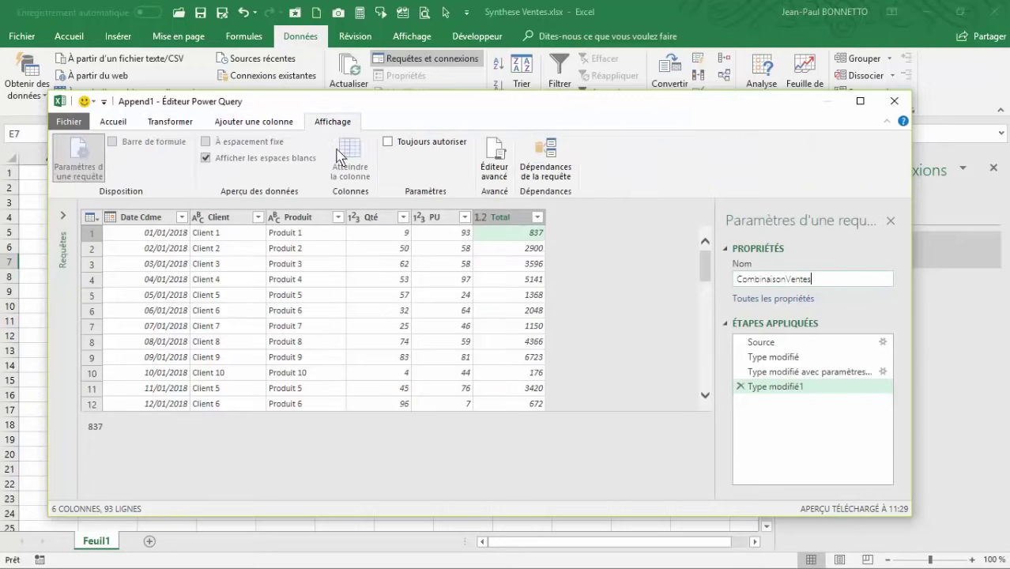
pyautogui.click(113, 123)
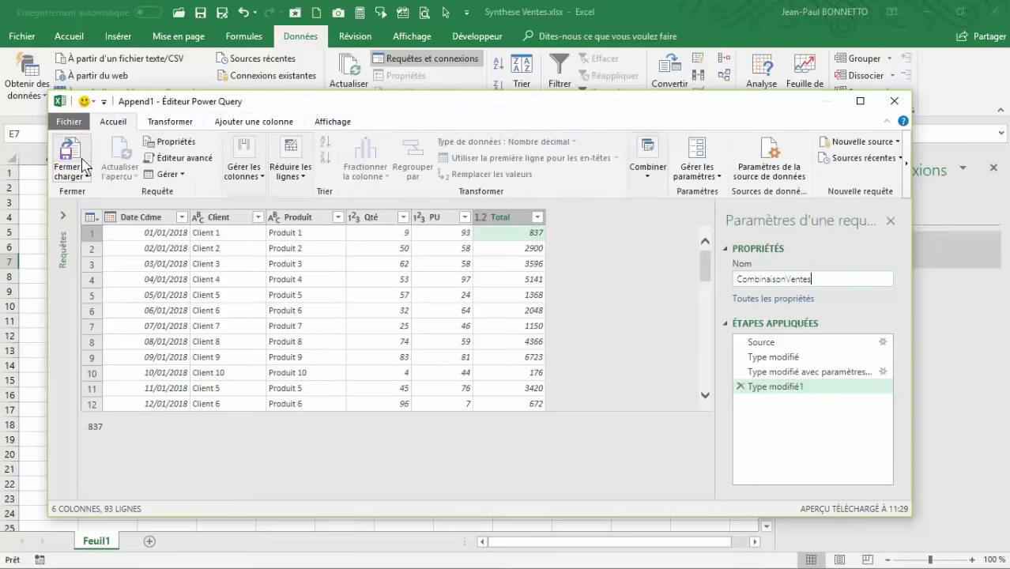
# Load the CombinaisonVentes query into the workbook and rename its sheet Synthèse
pyautogui.click(72, 154)
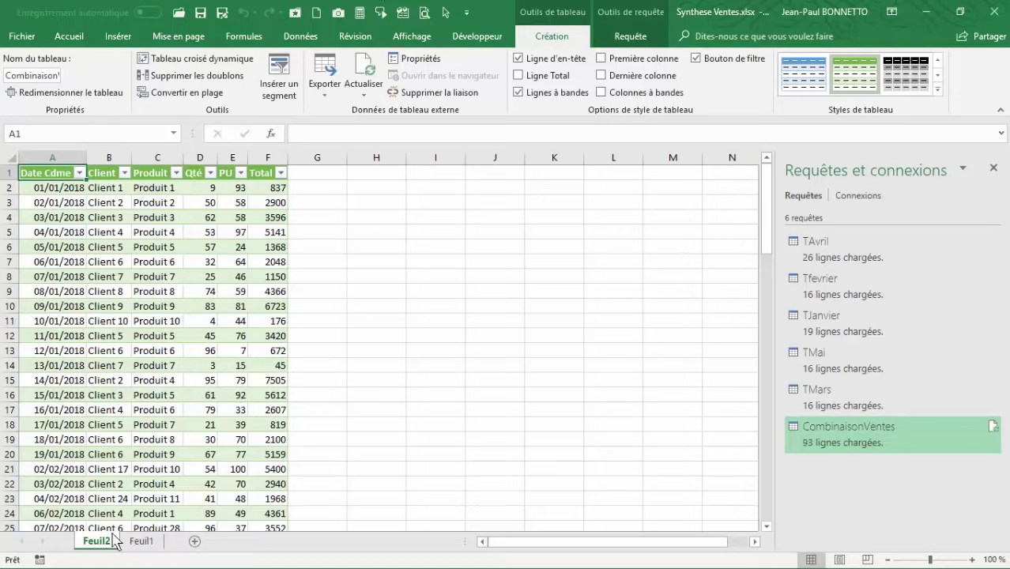
pyautogui.click(92, 218)
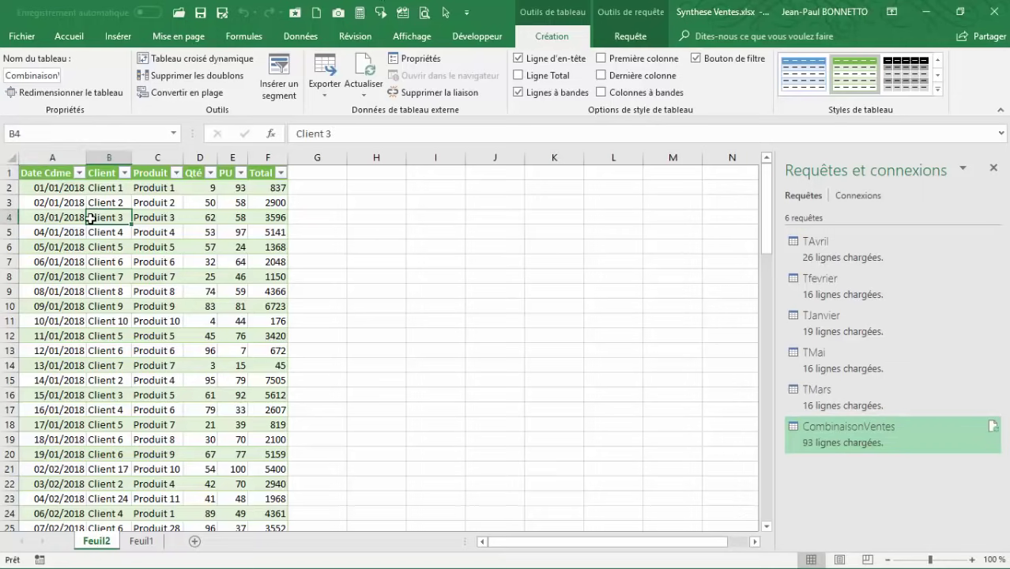
pyautogui.doubleClick(104, 540)
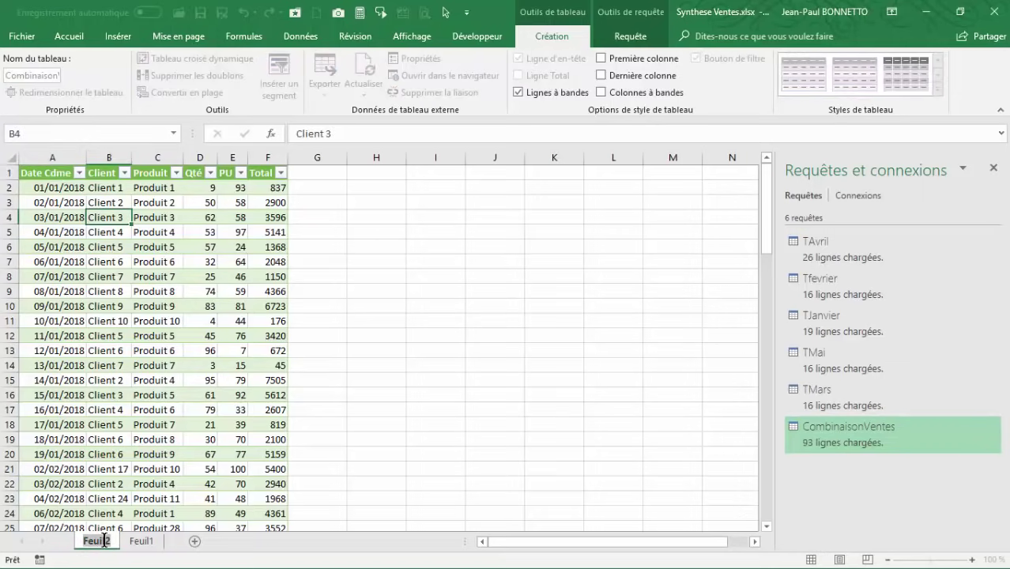
pyautogui.write('Synthès')
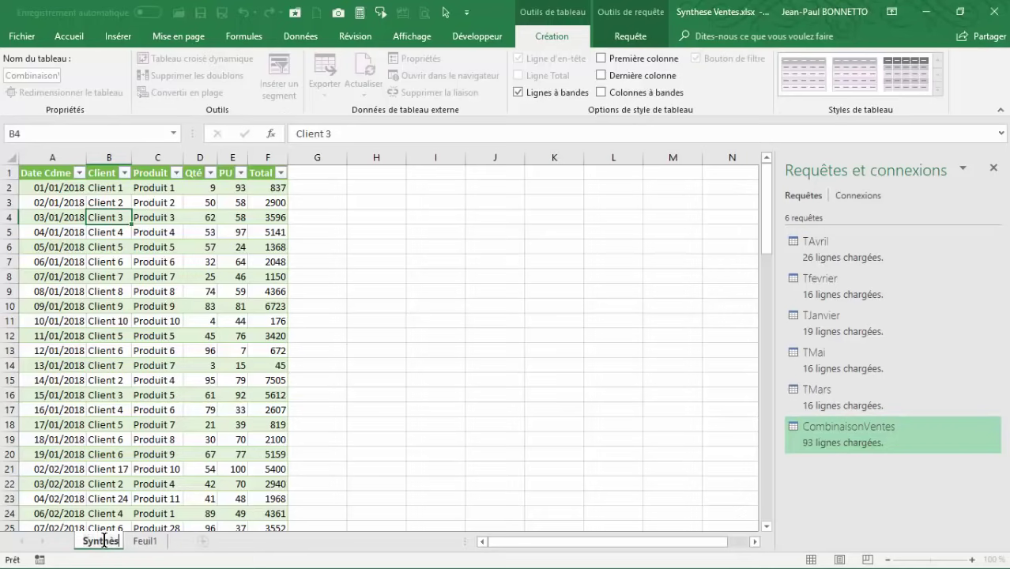
pyautogui.write('e')
pyautogui.click(75, 291)
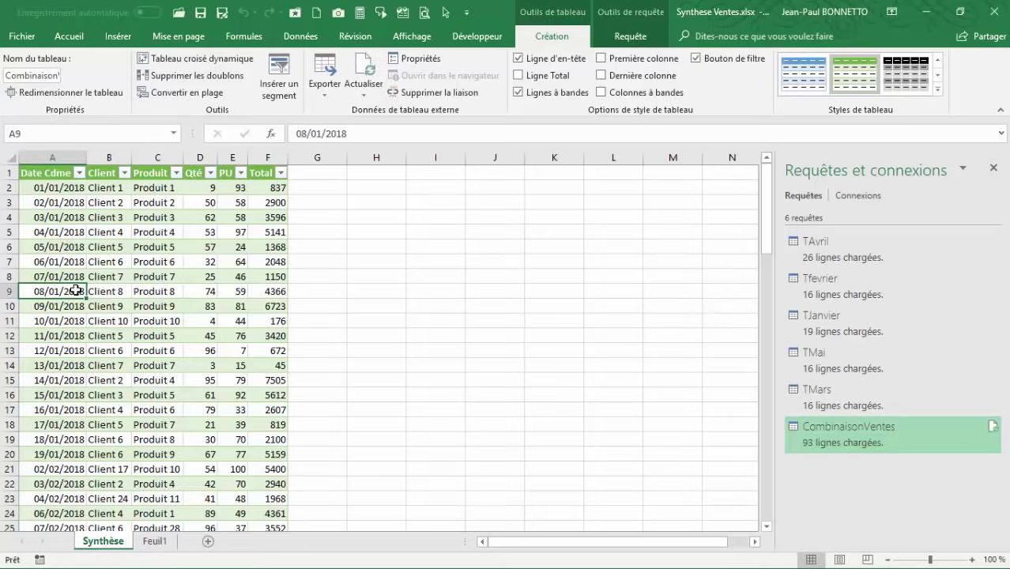
# Auto-fit columns B and C, narrow column A to the dates, and widen Qté
pyautogui.moveTo(90, 158); pyautogui.dragTo(127, 158)
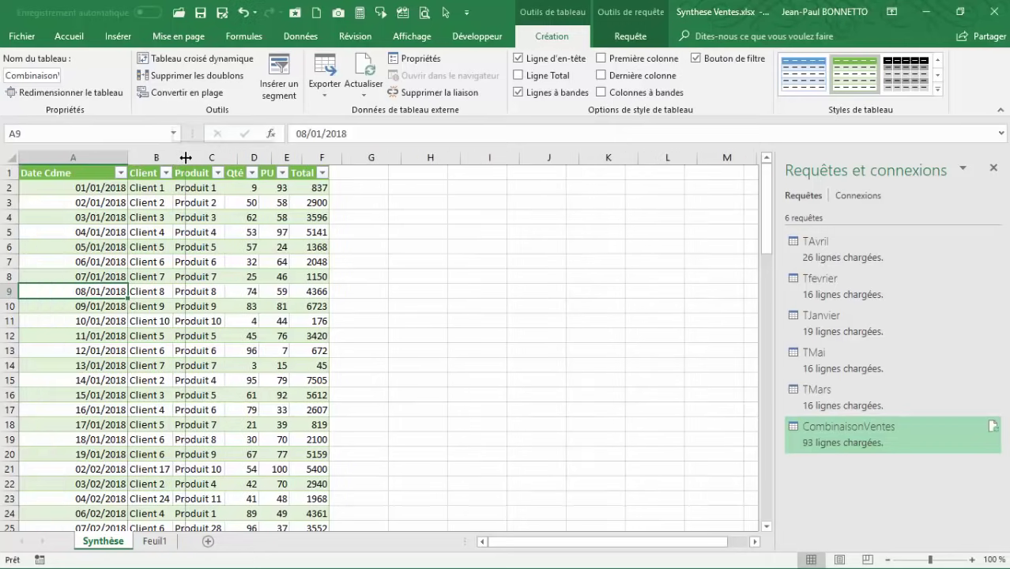
pyautogui.doubleClick(173, 151)
pyautogui.doubleClick(239, 151)
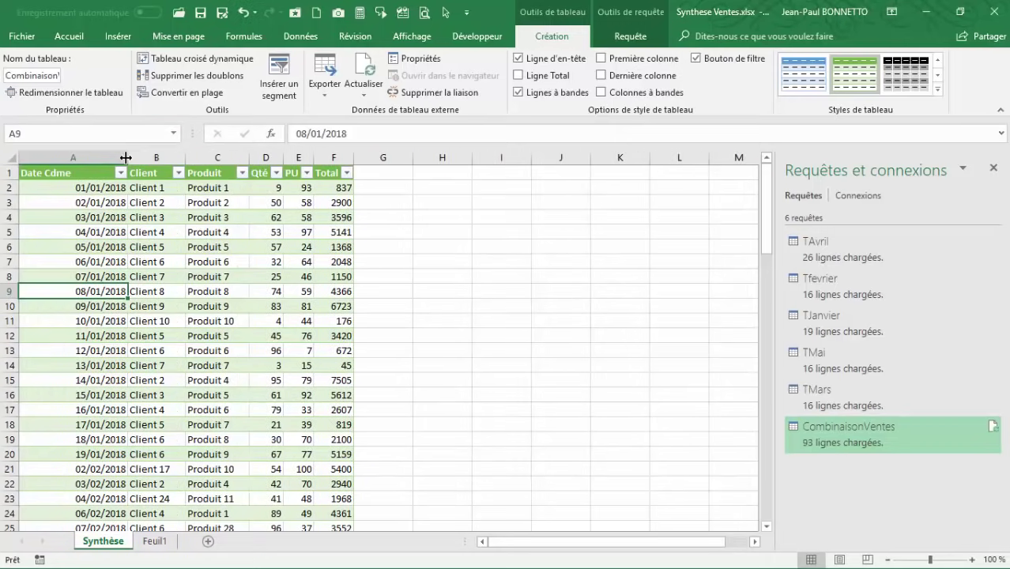
pyautogui.moveTo(127, 157); pyautogui.dragTo(91, 157)
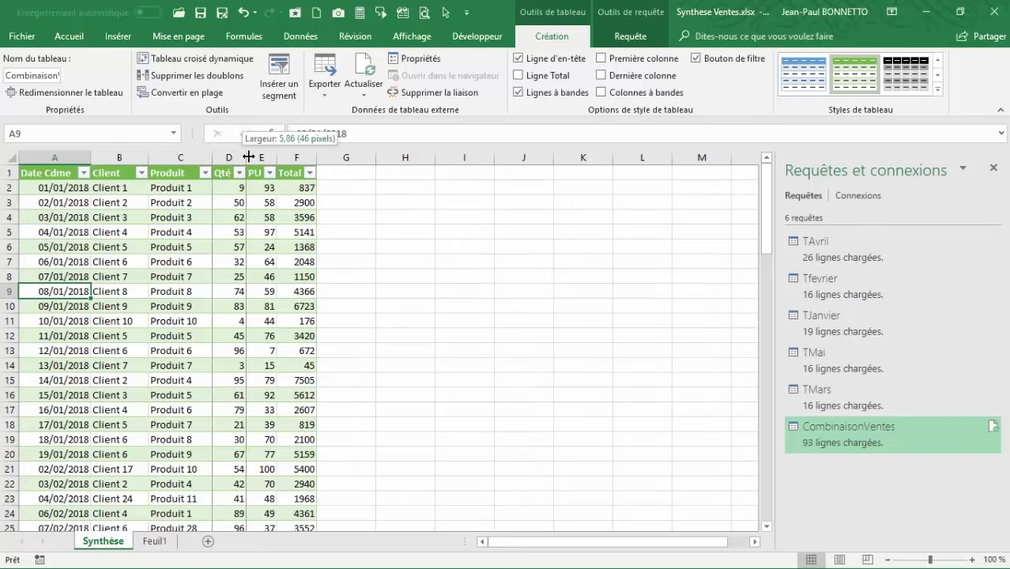
pyautogui.moveTo(247, 157); pyautogui.dragTo(359, 157)
pyautogui.click(171, 231)
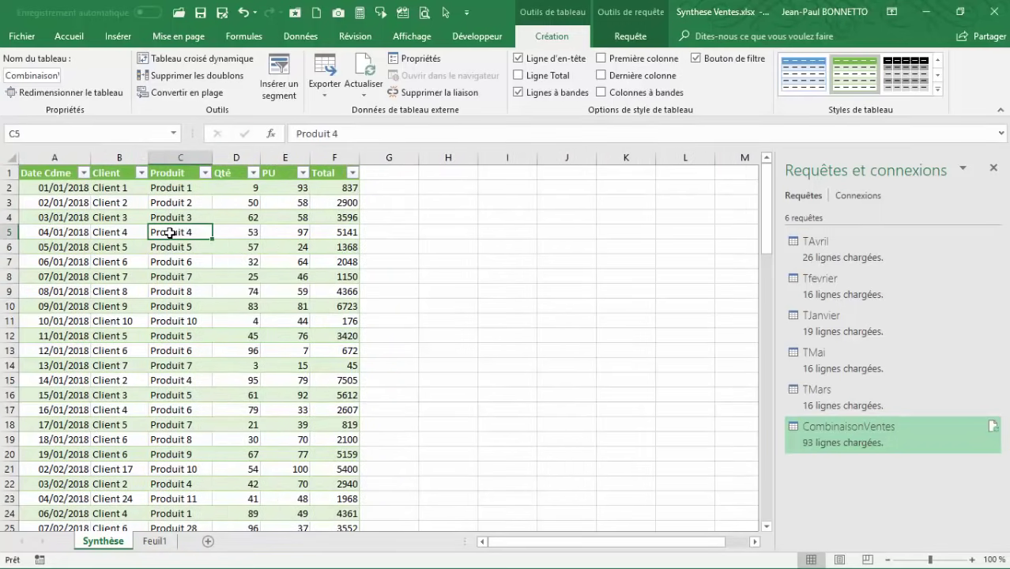
# Rename the table from CombinaisonVentes to TVentes
pyautogui.click(43, 75)
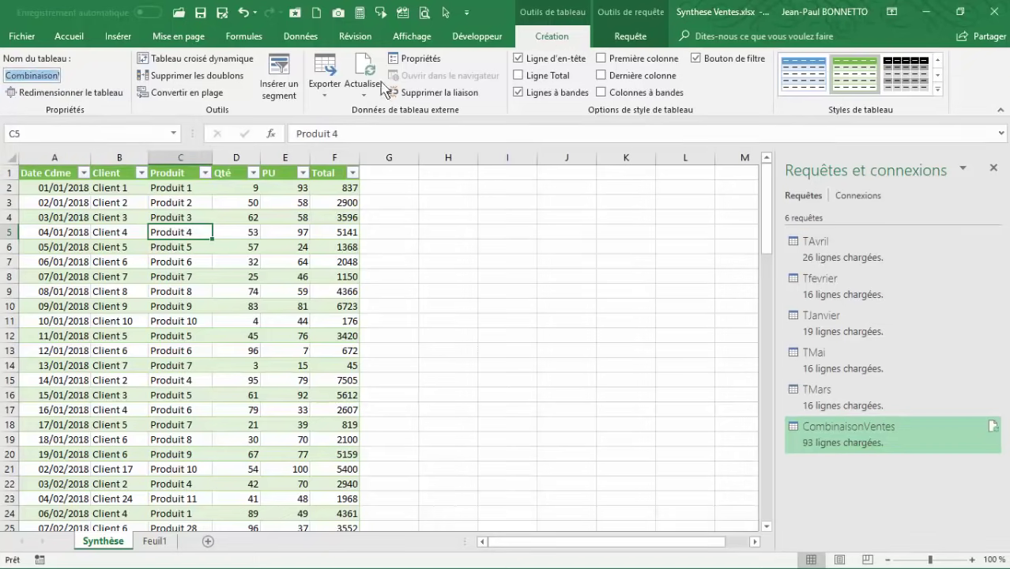
pyautogui.click(111, 231)
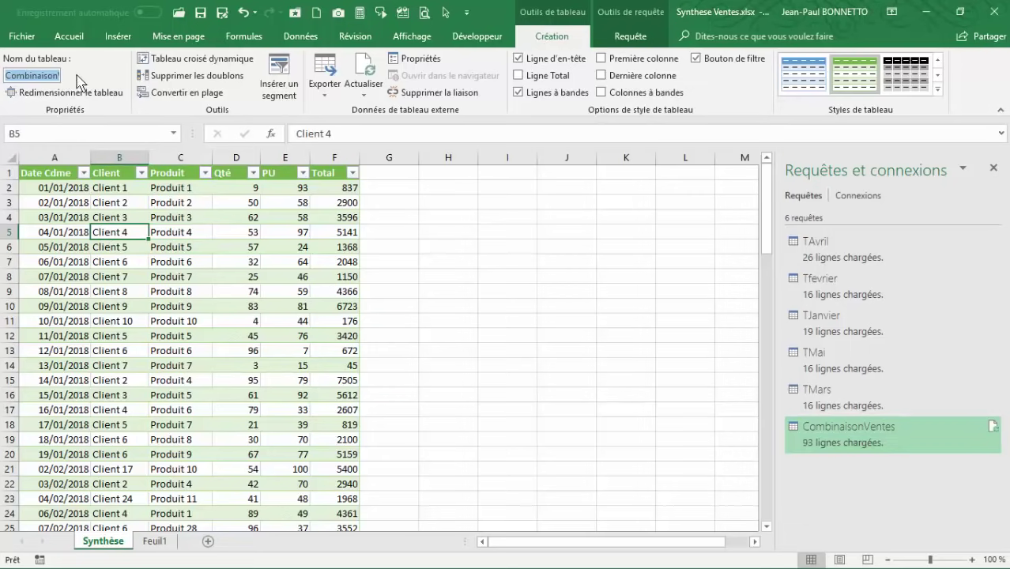
pyautogui.moveTo(5, 76); pyautogui.dragTo(90, 76)
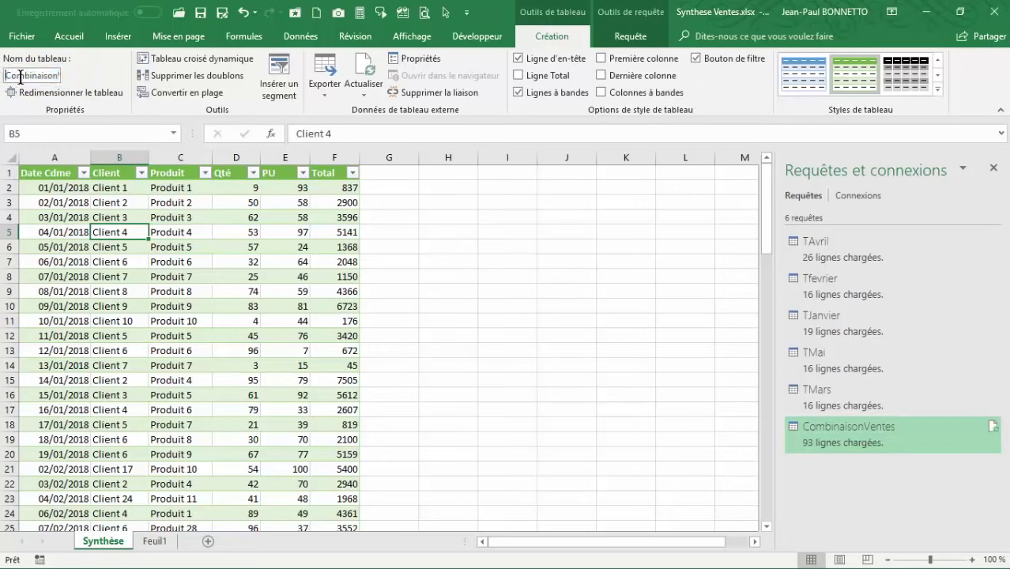
pyautogui.write('TVentes')
pyautogui.click(126, 273)
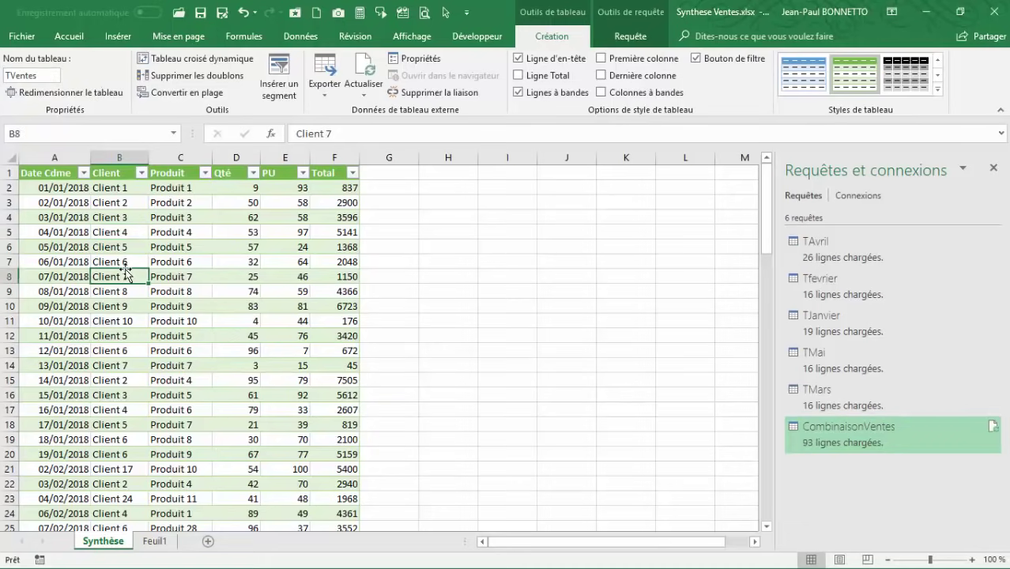
pyautogui.click(91, 219)
# Scroll through the TVentes rows and close the Requêtes et connexions pane
pyautogui.scroll(-4, 93, 225)
pyautogui.scroll(-6, 101, 241)
pyautogui.scroll(-7, 107, 237)
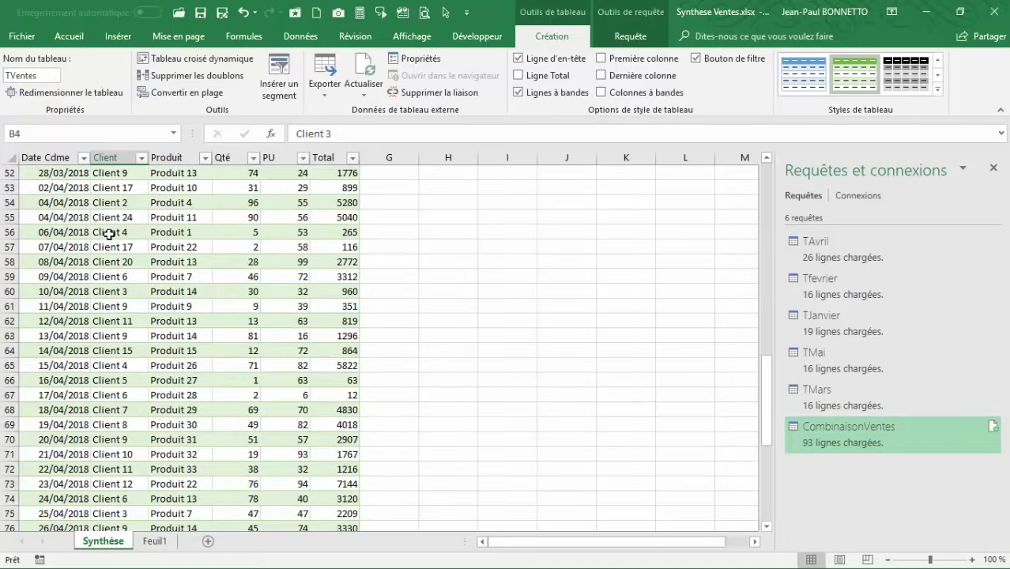
pyautogui.scroll(-7, 106, 261)
pyautogui.scroll(-7, 112, 265)
pyautogui.scroll(9, 112, 264)
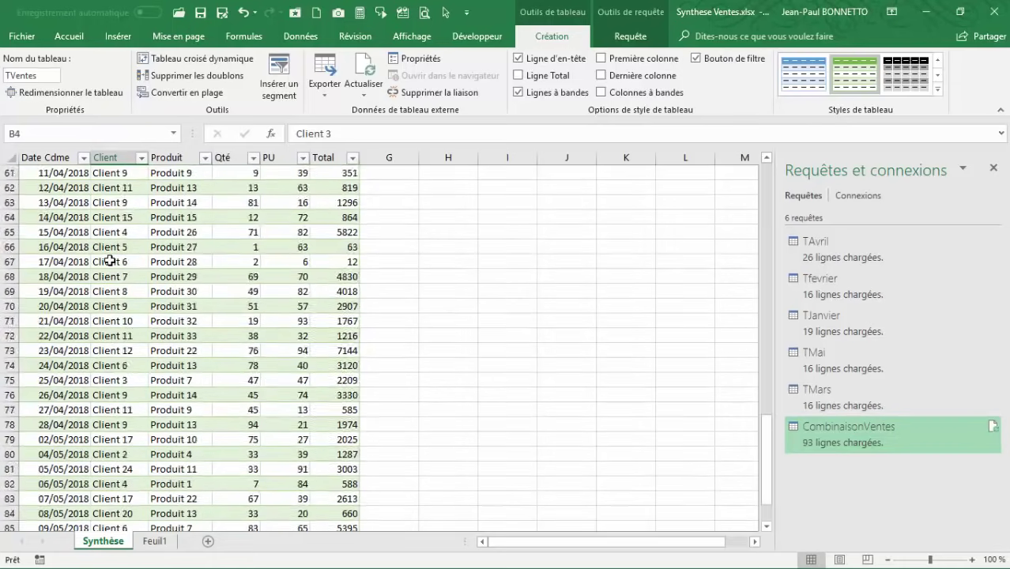
pyautogui.scroll(11, 108, 259)
pyautogui.scroll(11, 109, 259)
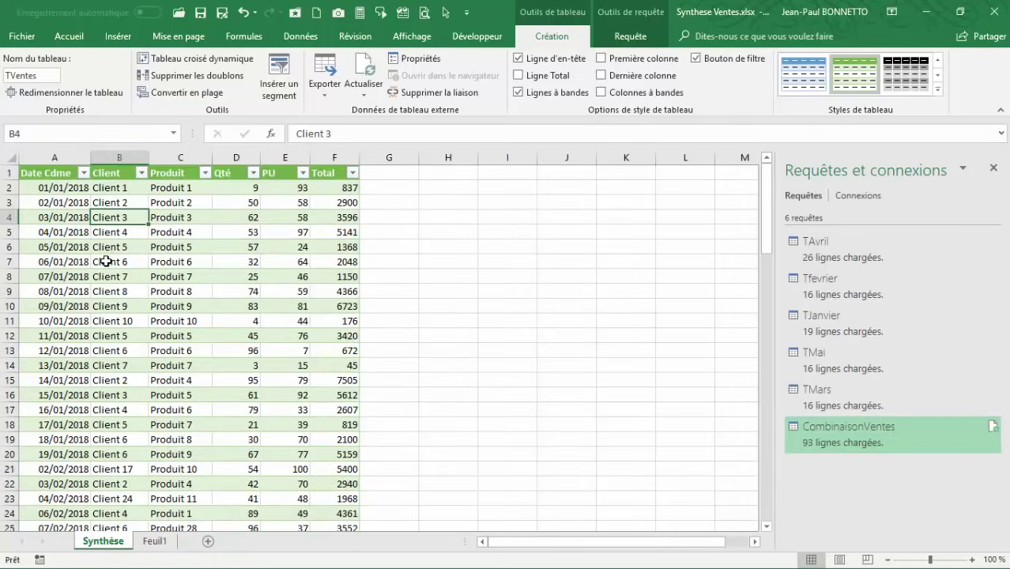
pyautogui.scroll(-6, 117, 262)
pyautogui.scroll(-6, 124, 273)
pyautogui.scroll(-6, 127, 288)
pyautogui.scroll(-6, 125, 294)
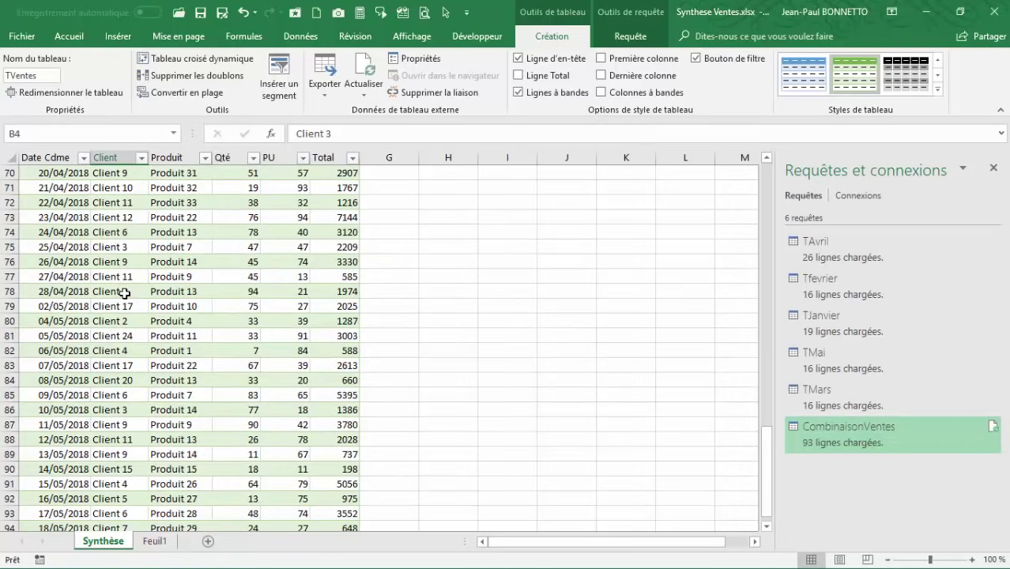
pyautogui.scroll(-5, 125, 293)
pyautogui.scroll(5, 45, 230)
pyautogui.scroll(9, 45, 230)
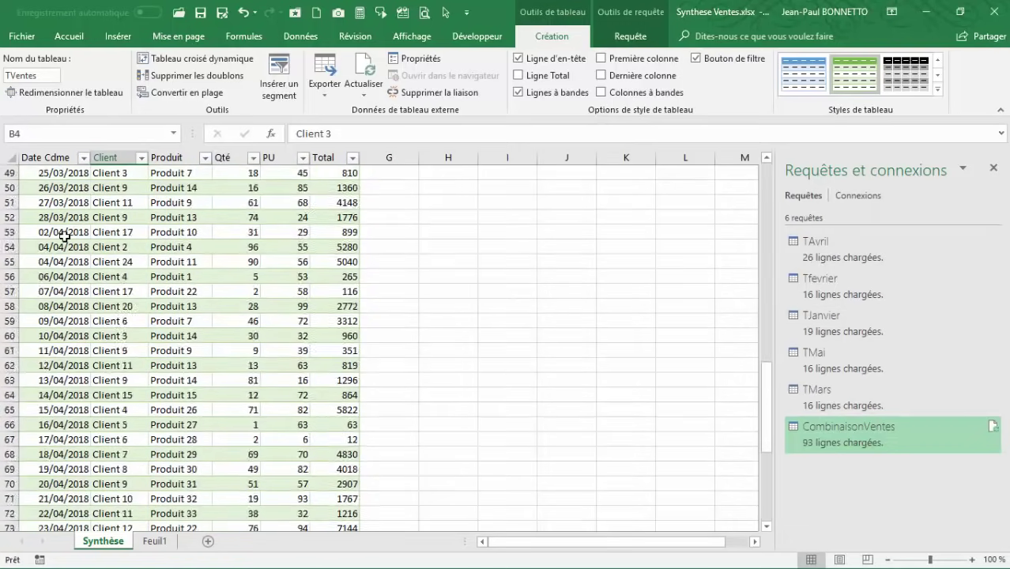
pyautogui.click(994, 169)
# Inspect the last table row dated 18/05/2018 with Produit 29, then show the desktop
pyautogui.scroll(-11, 87, 328)
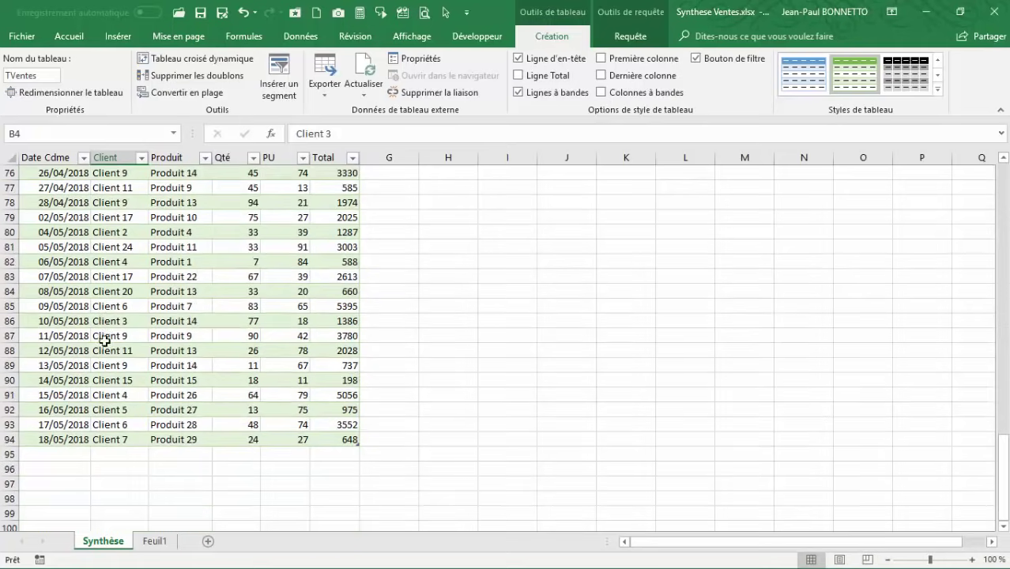
pyautogui.moveTo(49, 439); pyautogui.dragTo(337, 441)
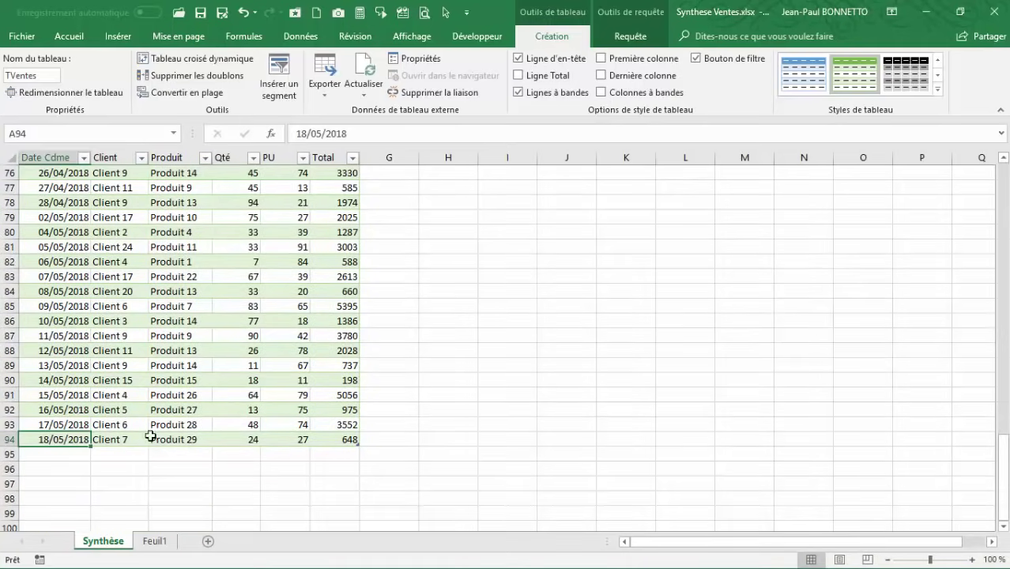
pyautogui.click(337, 441)
pyautogui.click(108, 440)
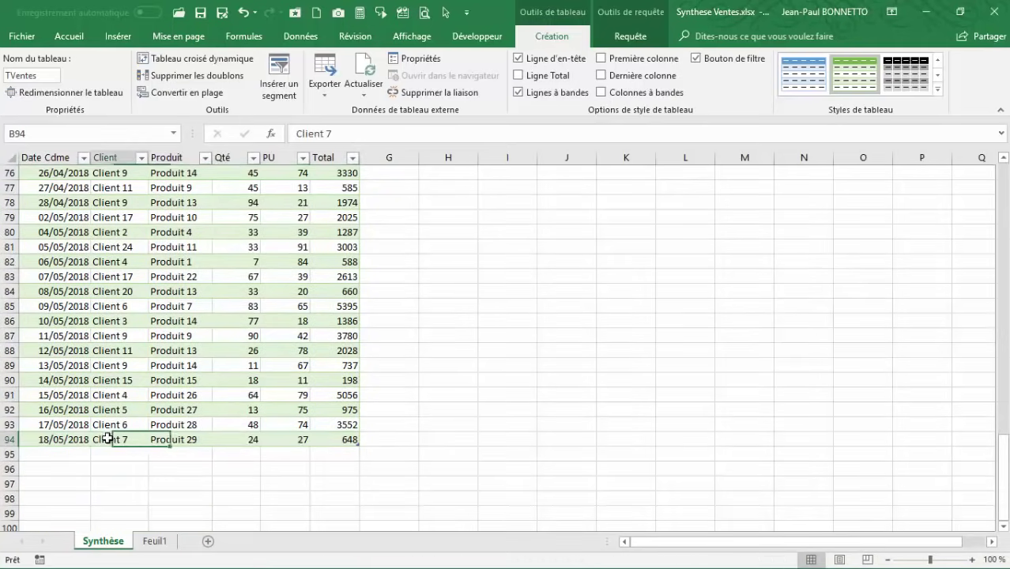
pyautogui.click(198, 439)
pyautogui.click(471, 441)
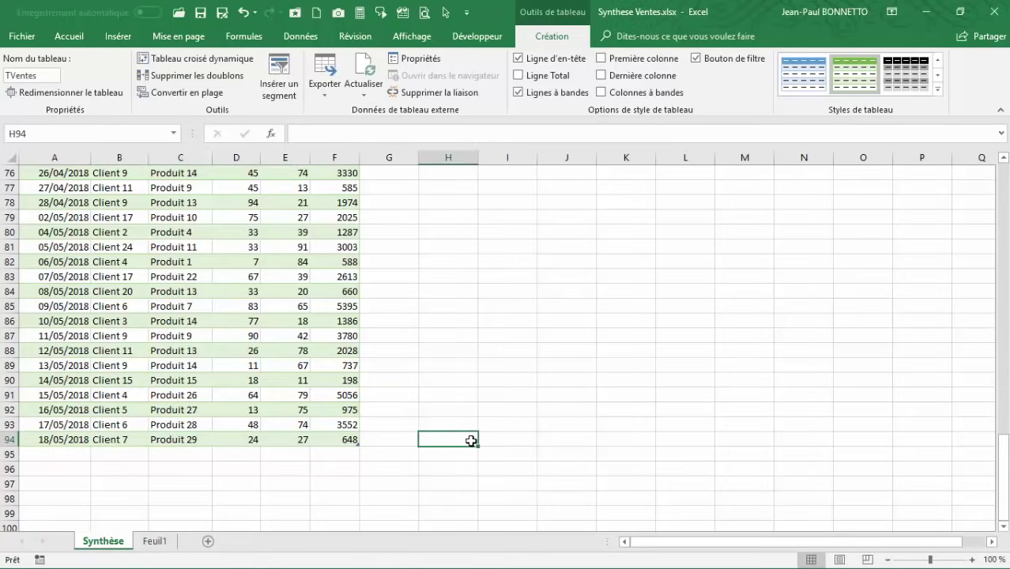
pyautogui.click(75, 271)
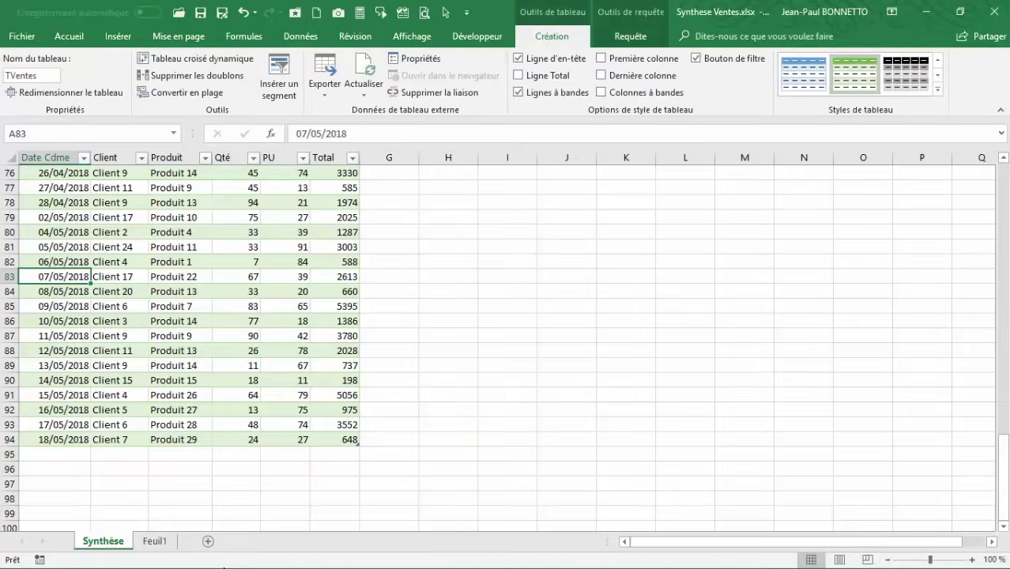
pyautogui.press('super+d')
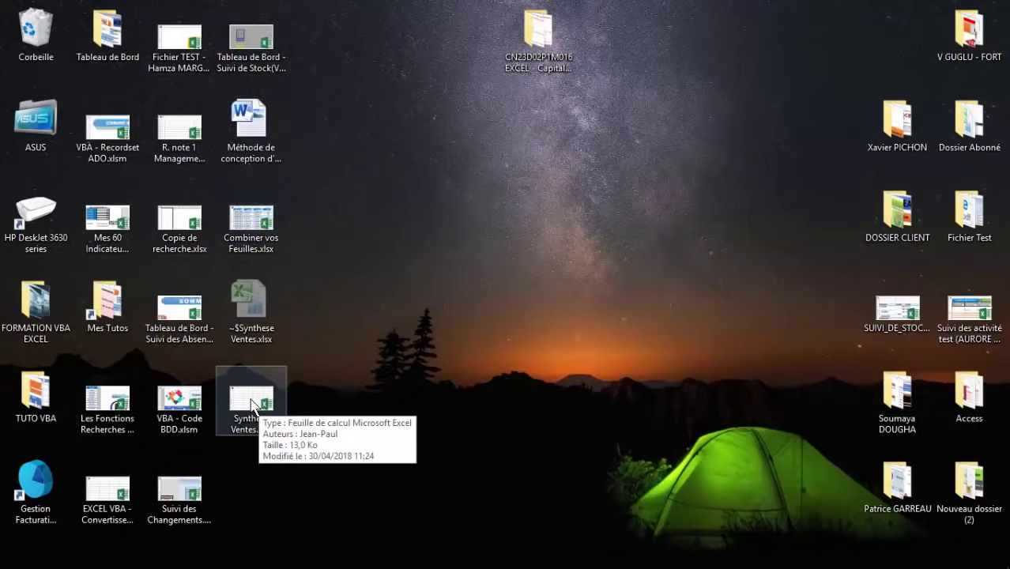
# Switch to the Combiner vos Feuilles source workbook's Mai table
pyautogui.press('super+d')
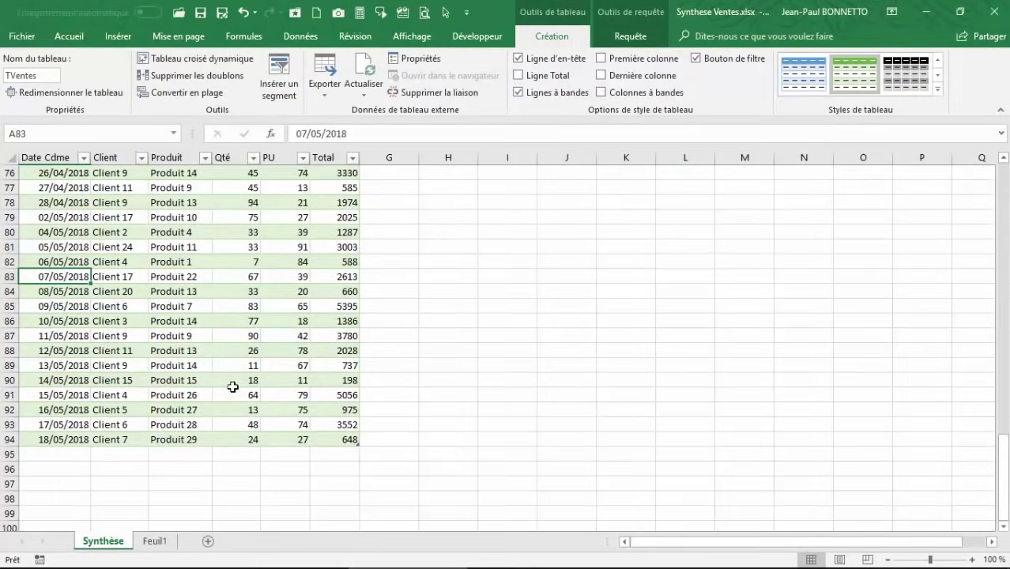
pyautogui.moveTo(168, 558)
pyautogui.press('super+d')
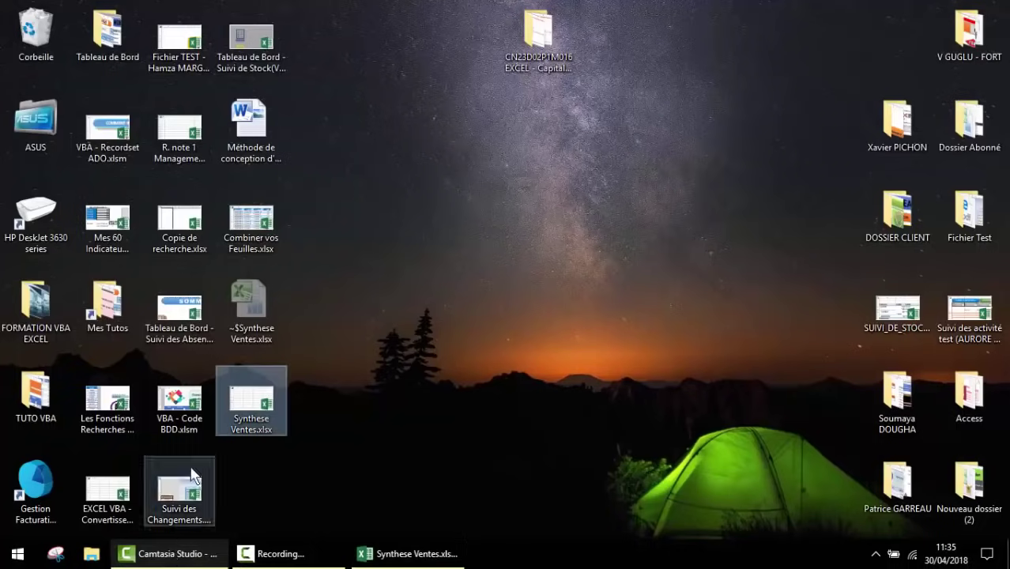
pyautogui.press('super+d')
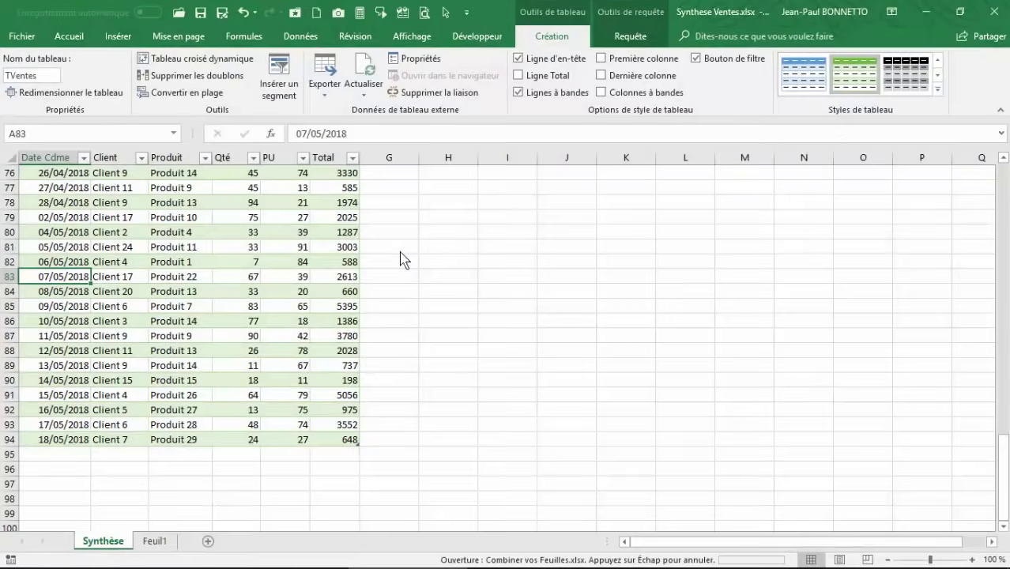
pyautogui.hotkey('alt', 'Tab')
pyautogui.click(117, 320)
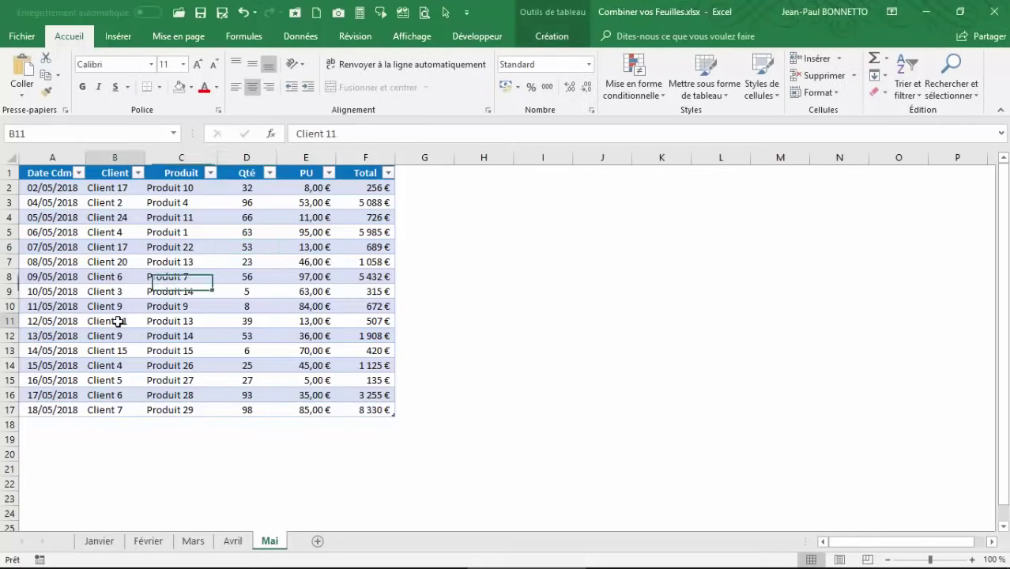
# Start a new Mai row dated 20/05/2018 for Client10
pyautogui.click(45, 425)
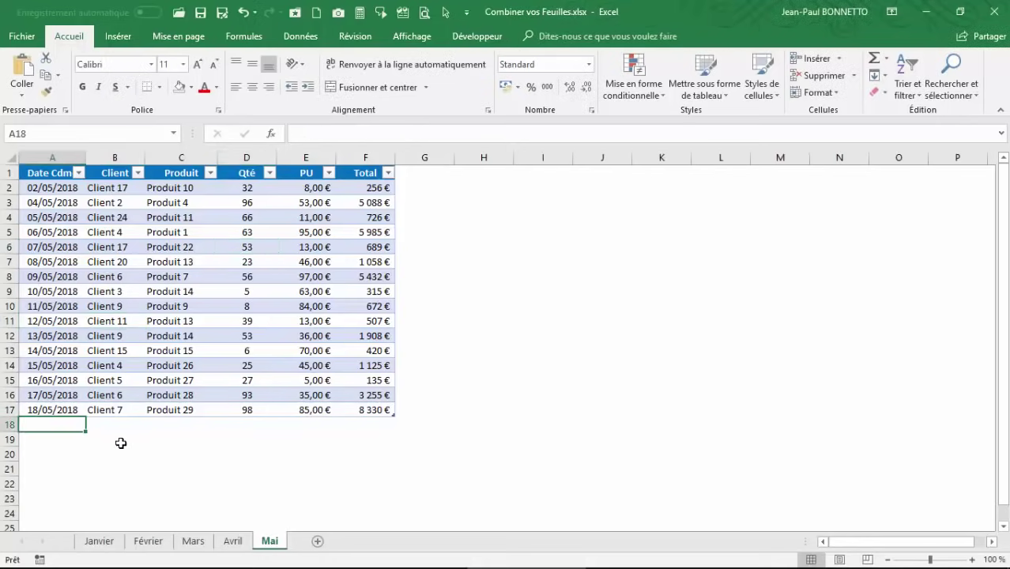
pyautogui.write('20/5')
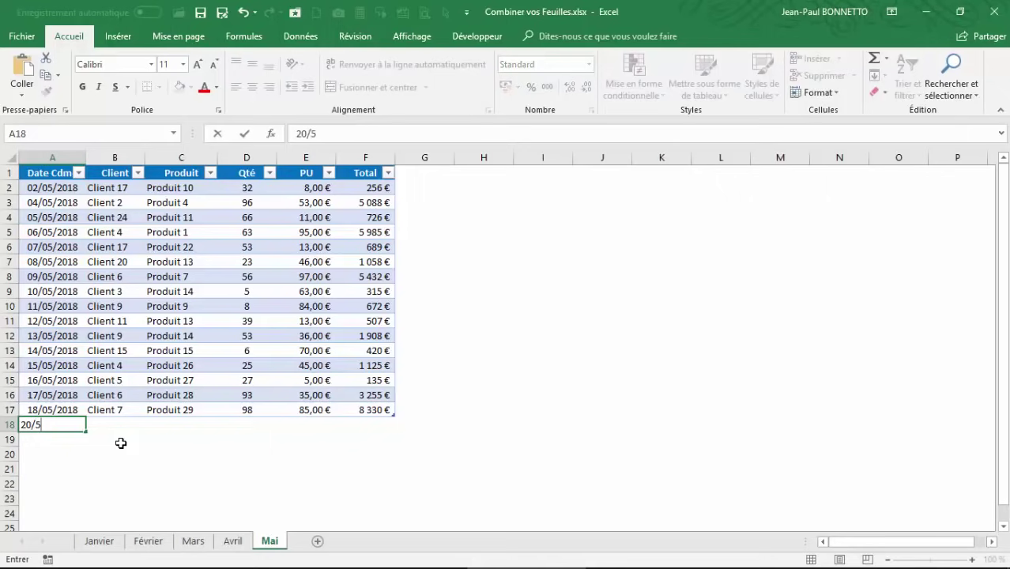
pyautogui.press('Tab')
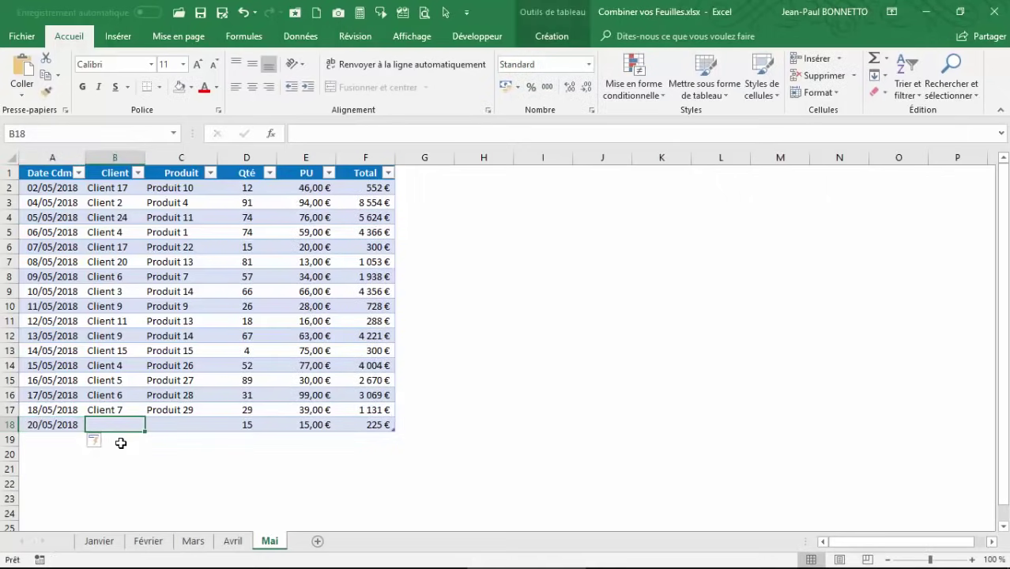
pyautogui.write('Client10')
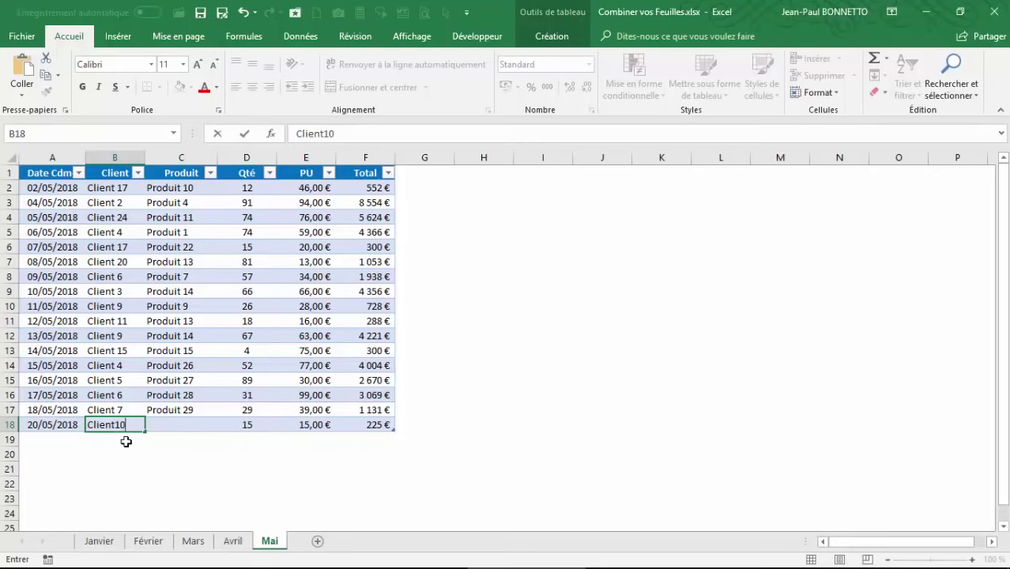
pyautogui.press('Tab')
# Set the new row's product to Produit 10 and fix its quantity at 100
pyautogui.click(166, 409)
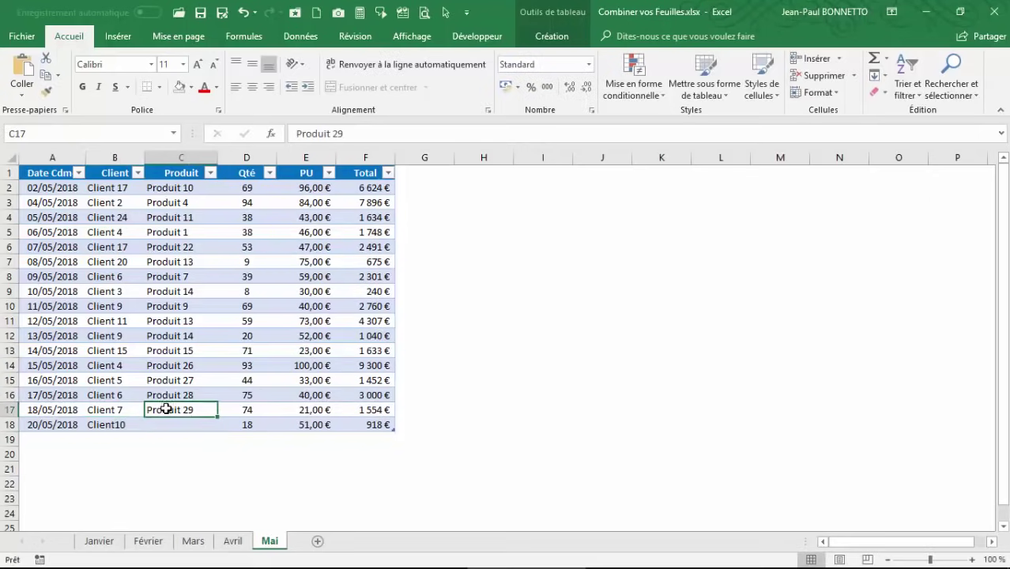
pyautogui.click(182, 422)
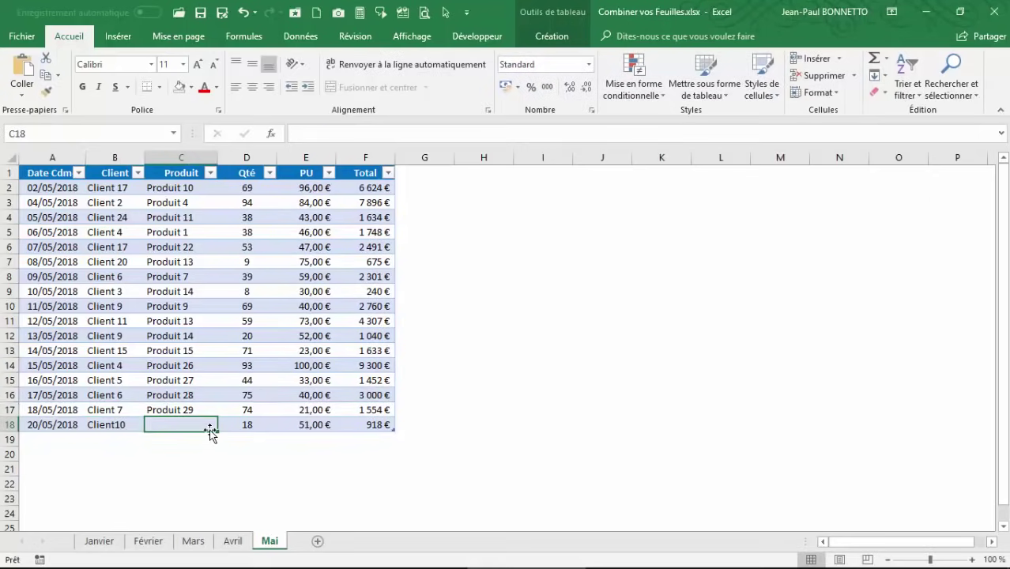
pyautogui.write('Produit 10')
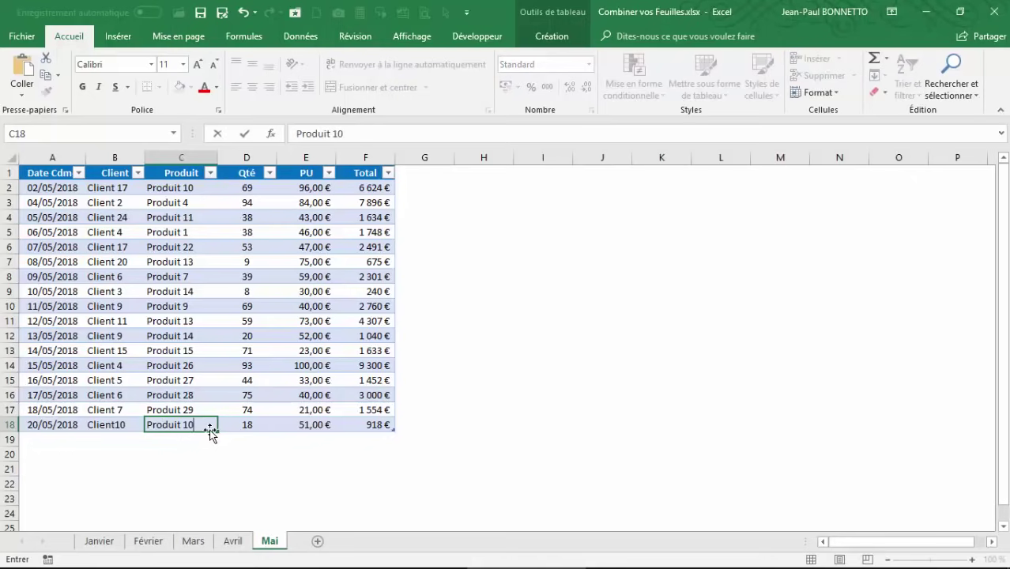
pyautogui.press('Tab')
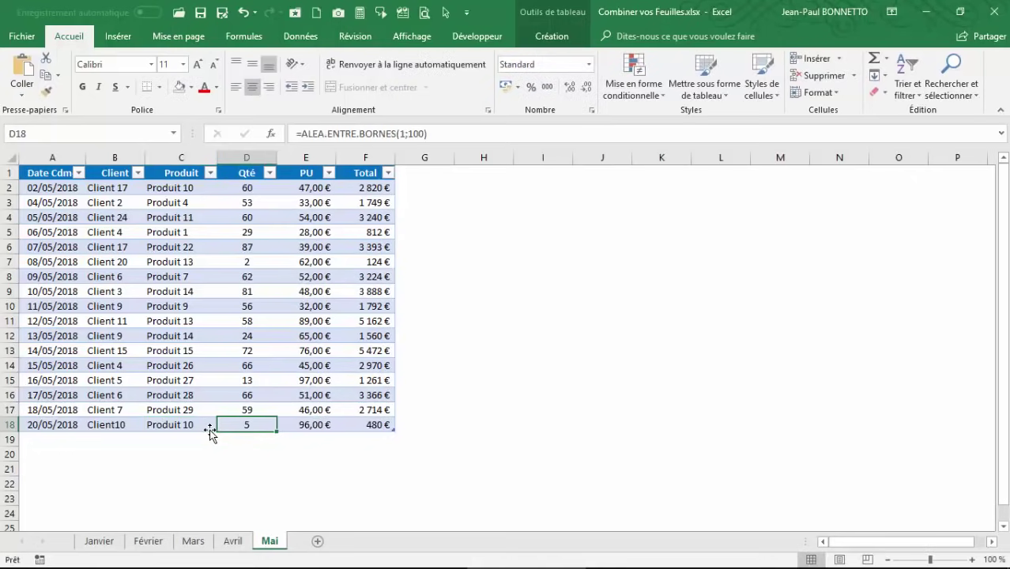
pyautogui.press('F2')
pyautogui.press('F9')
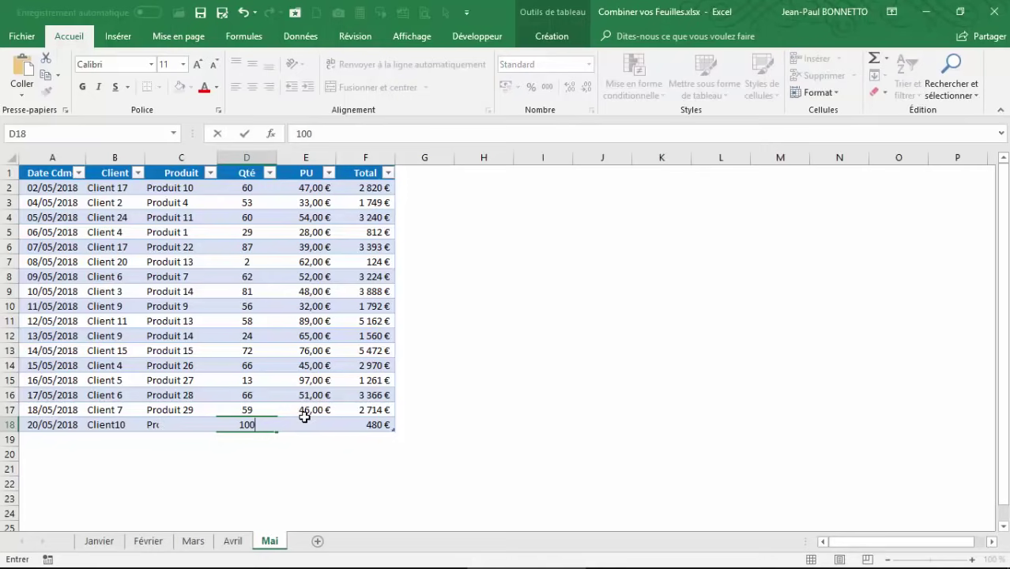
pyautogui.click(92, 313)
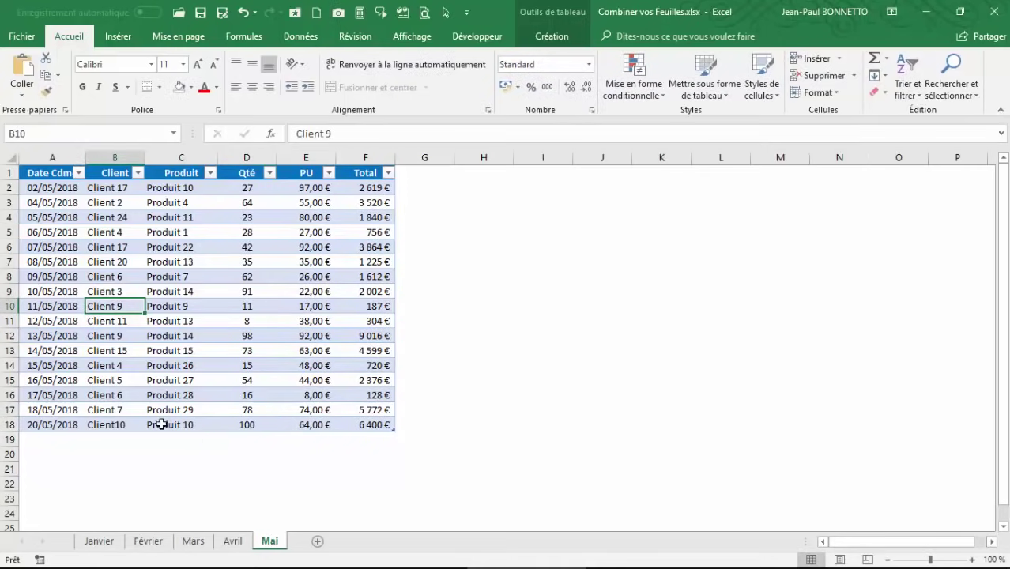
# Review the Mai table including the new 20/05/2018 row, then close the workbook
pyautogui.click(112, 278)
pyautogui.click(98, 214)
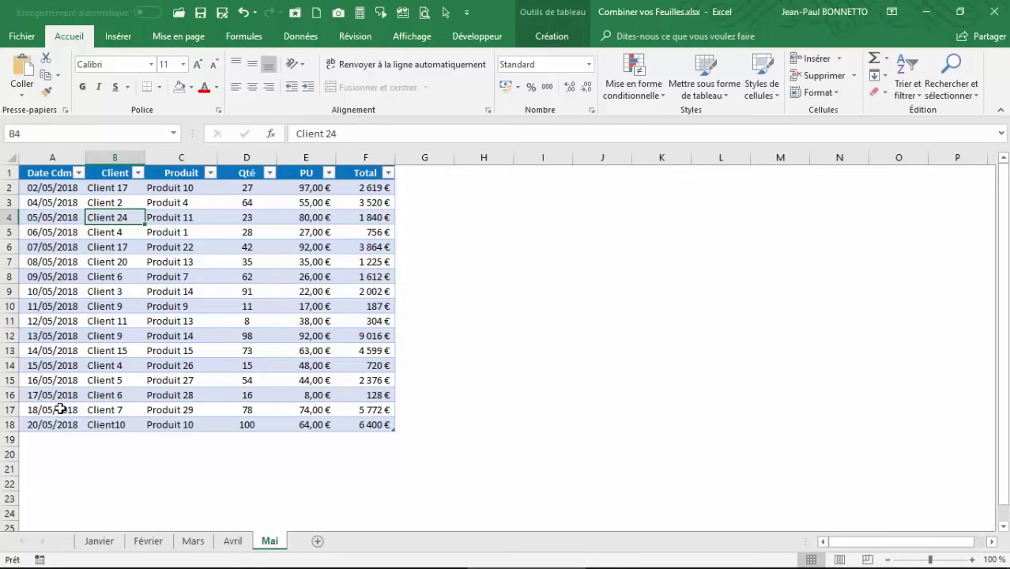
pyautogui.click(25, 424)
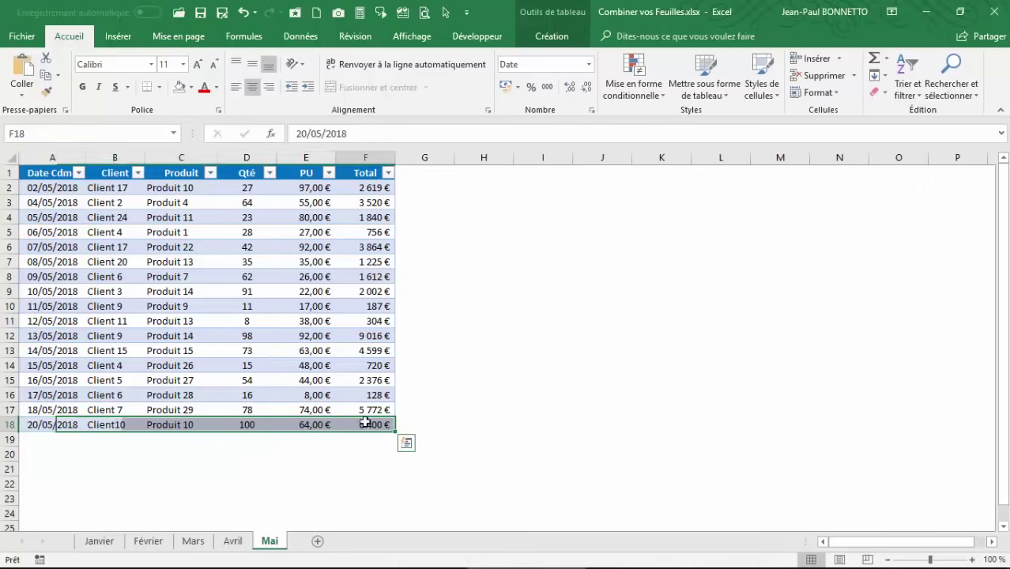
pyautogui.click(115, 167)
pyautogui.click(150, 231)
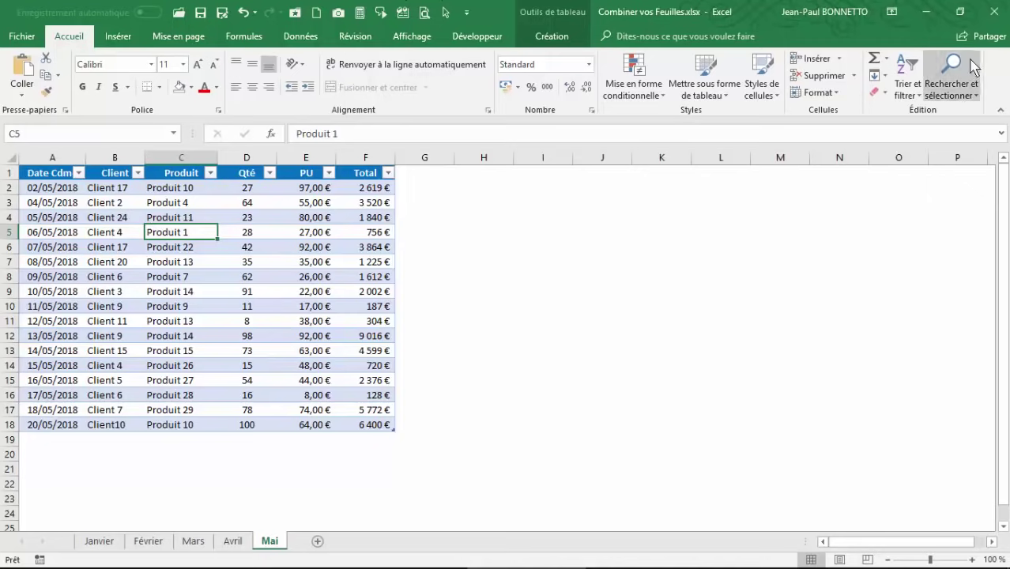
pyautogui.click(994, 12)
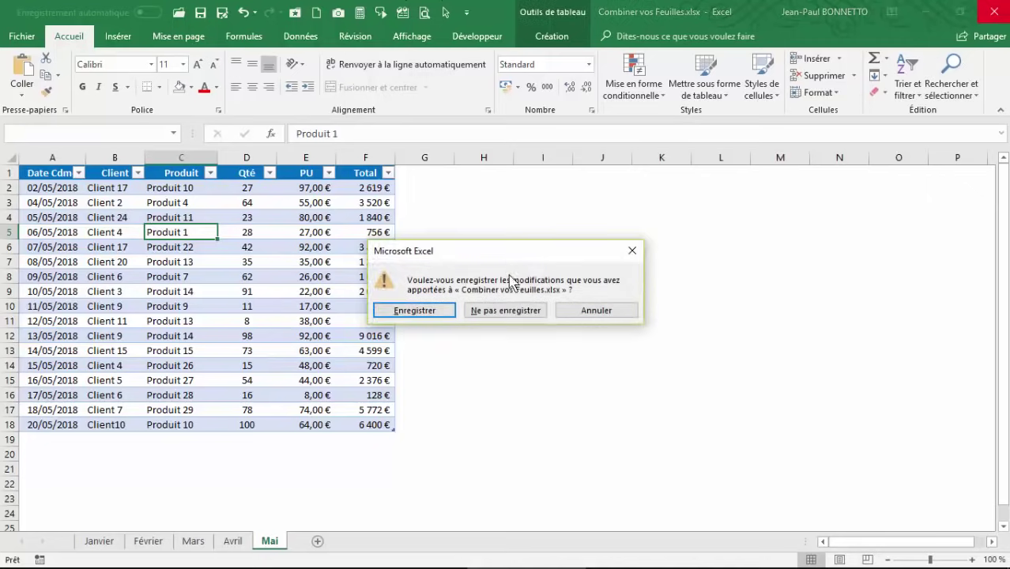
# Save the source workbook changes and look over the May rows in Synthese Ventes
pyautogui.click(430, 315)
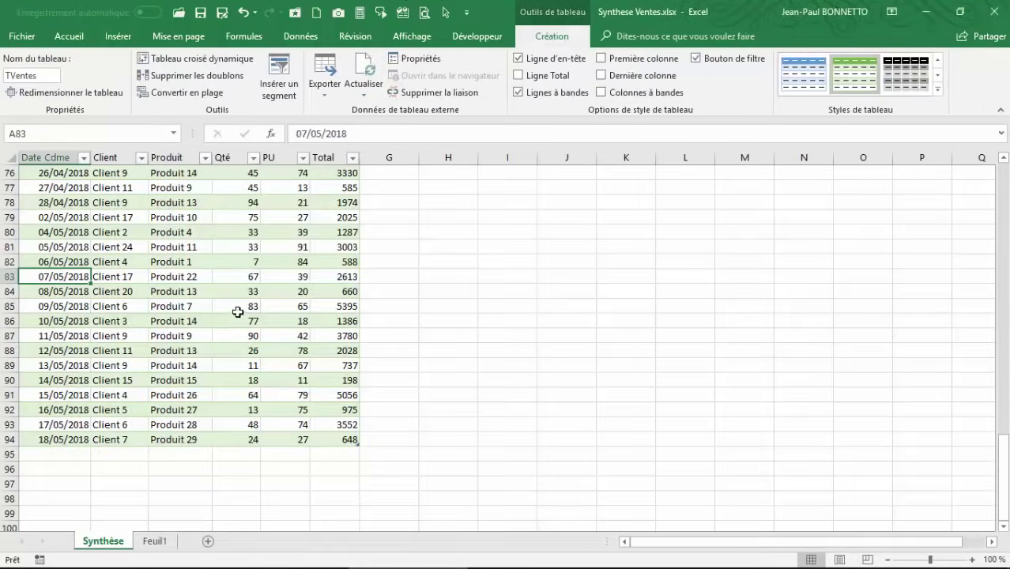
pyautogui.click(198, 249)
pyautogui.click(86, 213)
pyautogui.scroll(3, 86, 212)
pyautogui.scroll(-4, 106, 234)
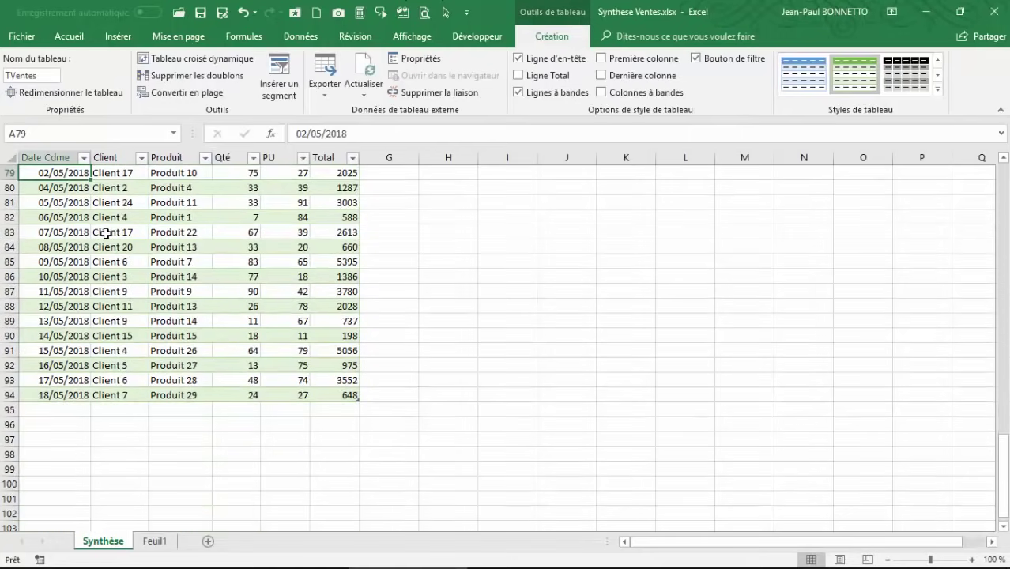
pyautogui.scroll(2, 107, 223)
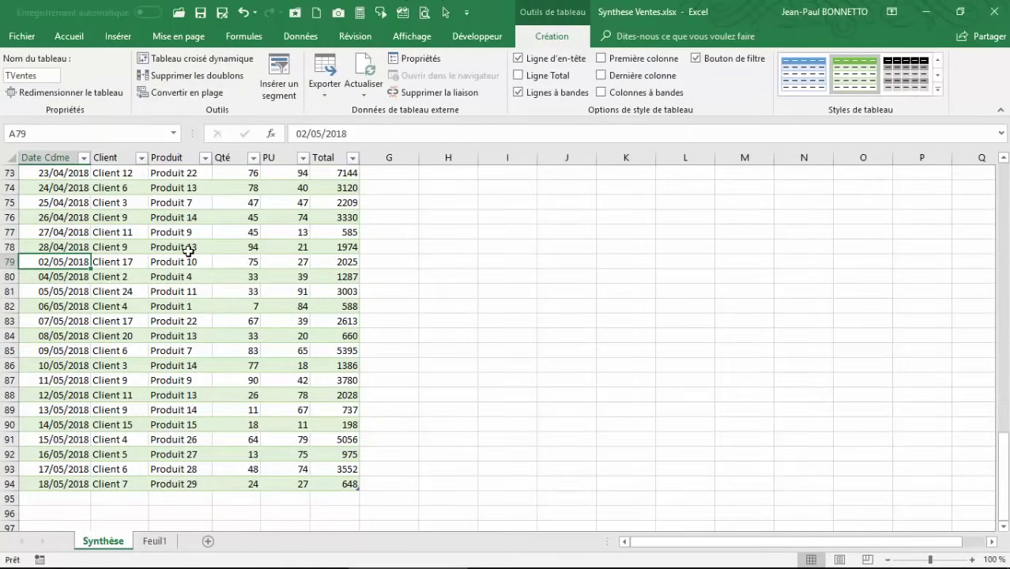
pyautogui.scroll(-1, 142, 271)
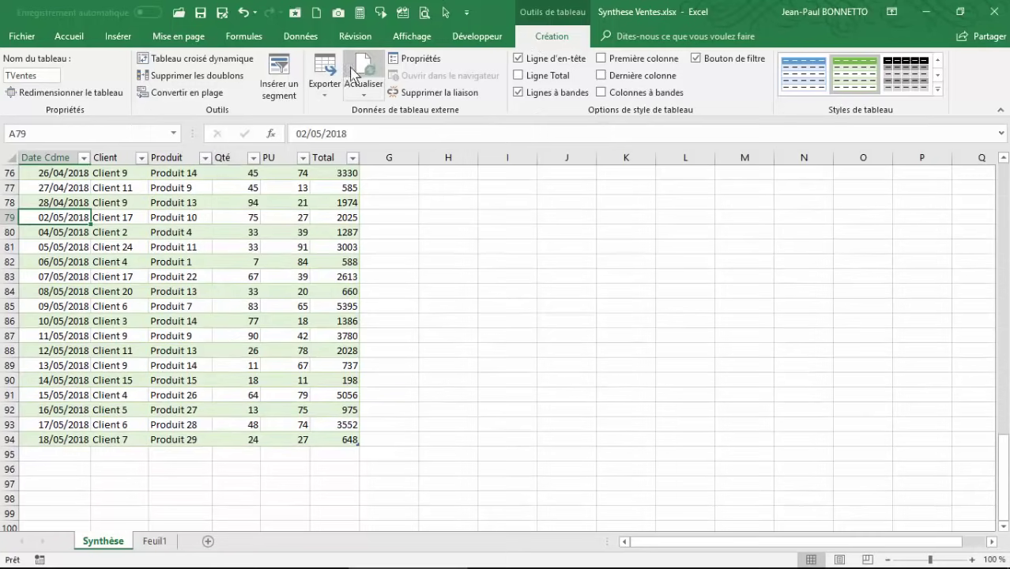
# Refresh TVentes and check the newly added 20/05/2018 Client10 row
pyautogui.rightClick(163, 207)
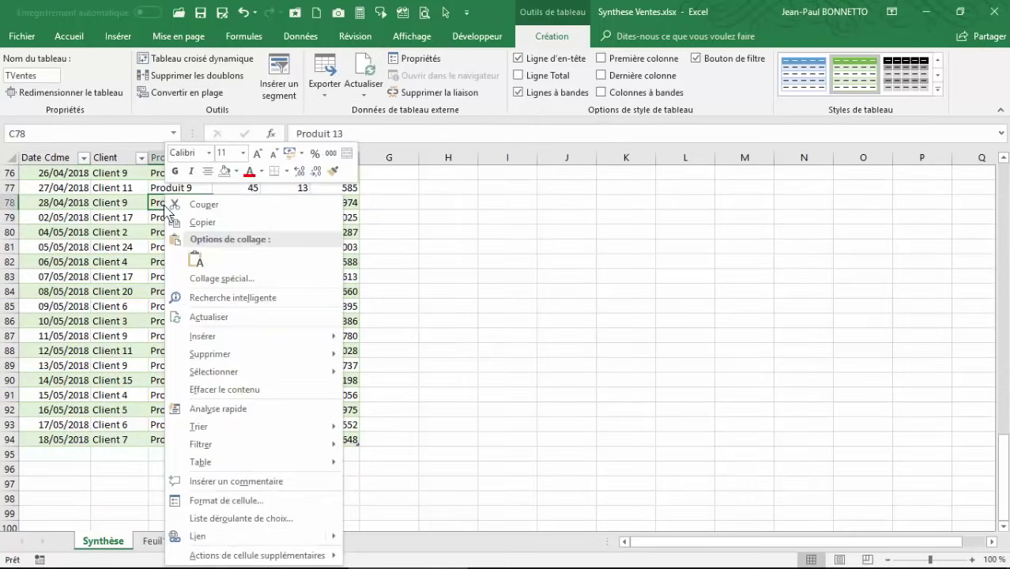
pyautogui.click(207, 317)
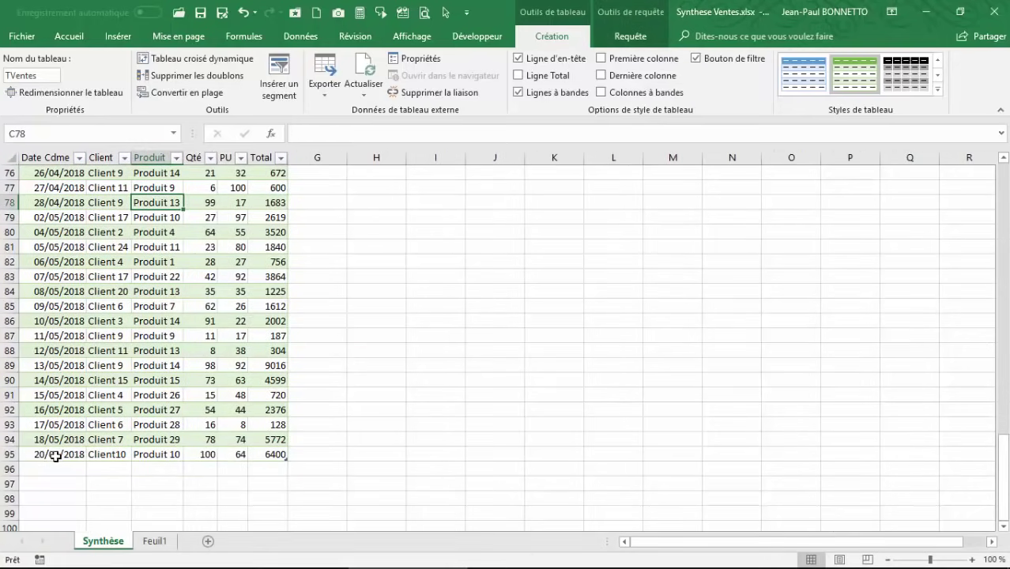
pyautogui.moveTo(55, 457); pyautogui.dragTo(273, 455)
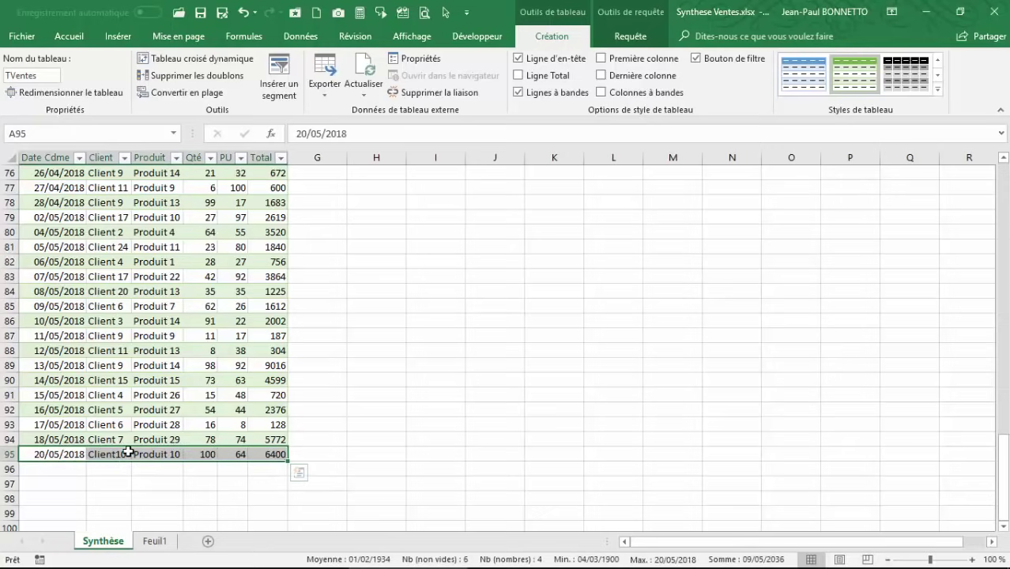
pyautogui.click(158, 306)
pyautogui.scroll(20, 158, 249)
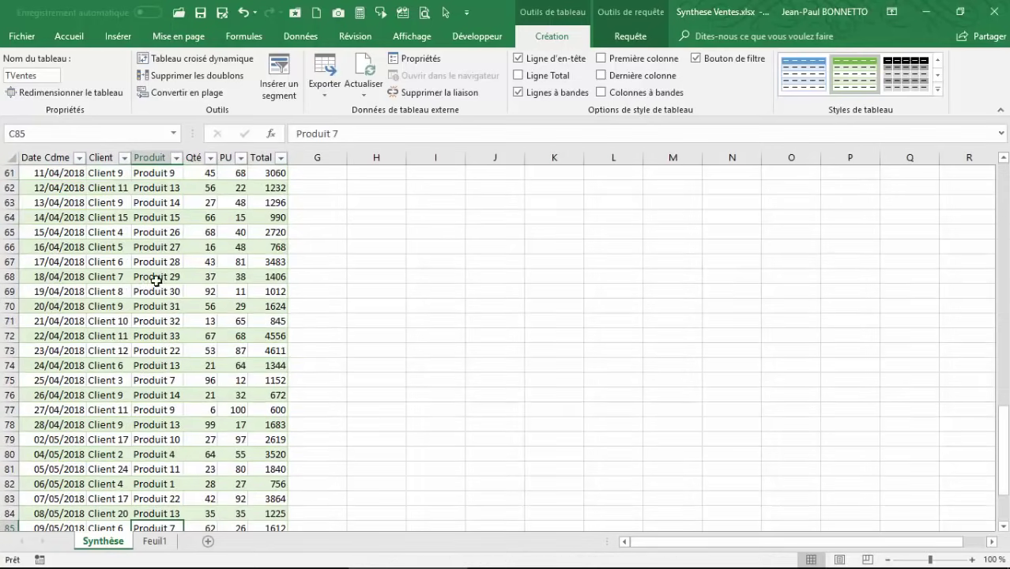
pyautogui.scroll(1, 158, 250)
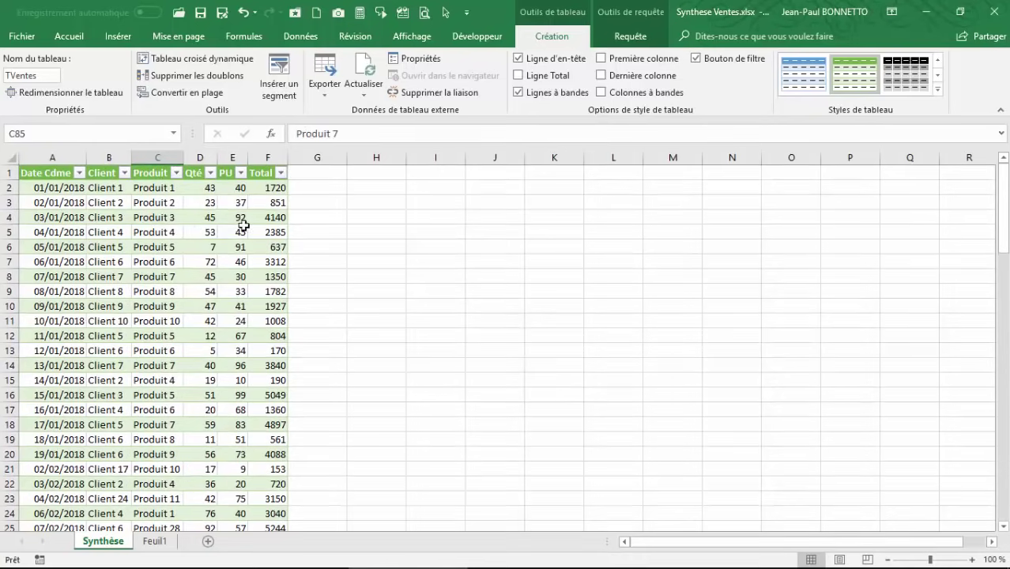
# Scroll down through the refreshed TVentes table to its final rows
pyautogui.click(114, 261)
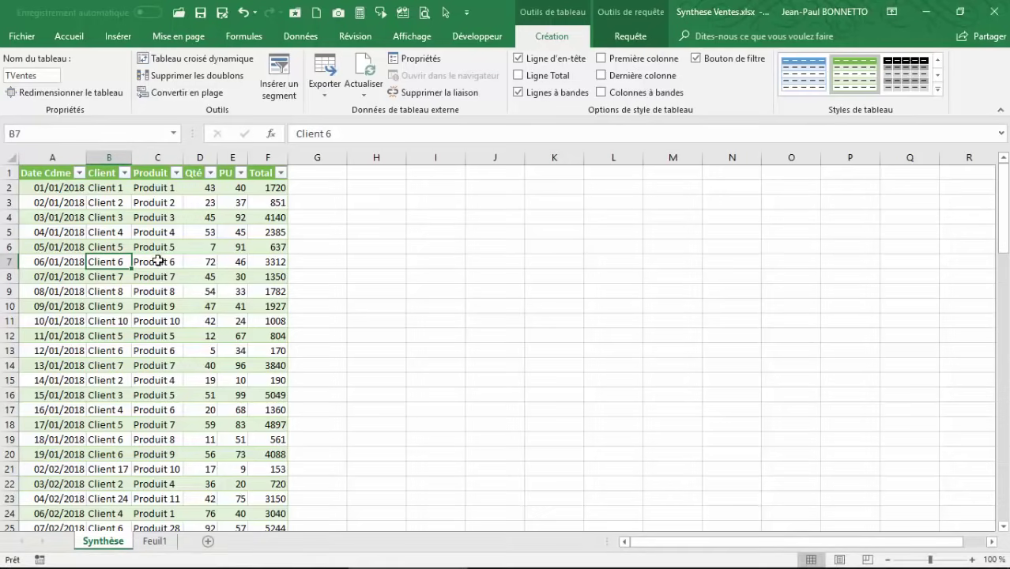
pyautogui.scroll(-1, 158, 261)
pyautogui.scroll(-5, 162, 261)
pyautogui.scroll(-1, 162, 261)
pyautogui.scroll(-4, 150, 261)
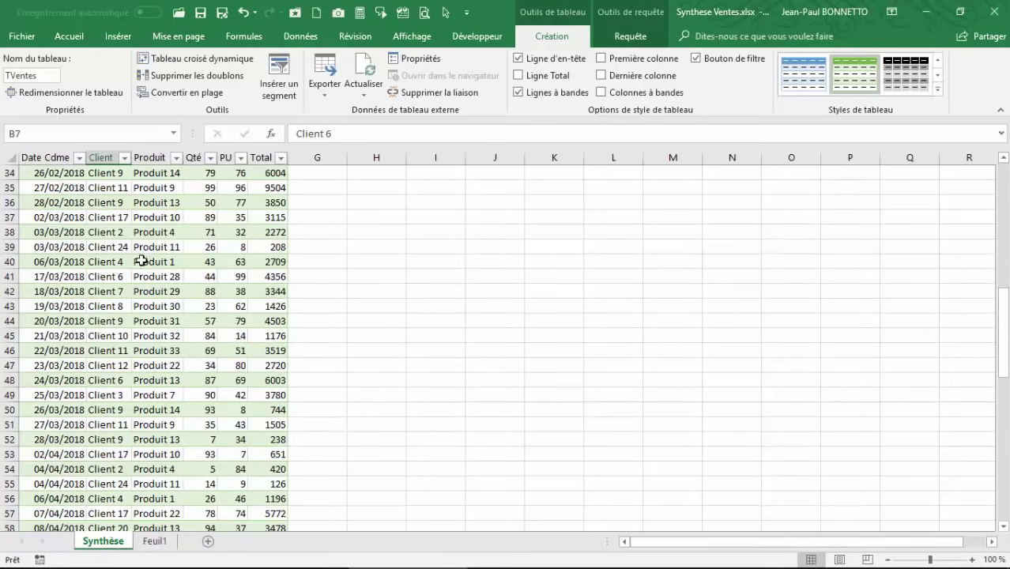
pyautogui.scroll(-8, 134, 263)
pyautogui.scroll(-4, 130, 264)
pyautogui.scroll(-7, 131, 267)
pyautogui.scroll(3, 108, 239)
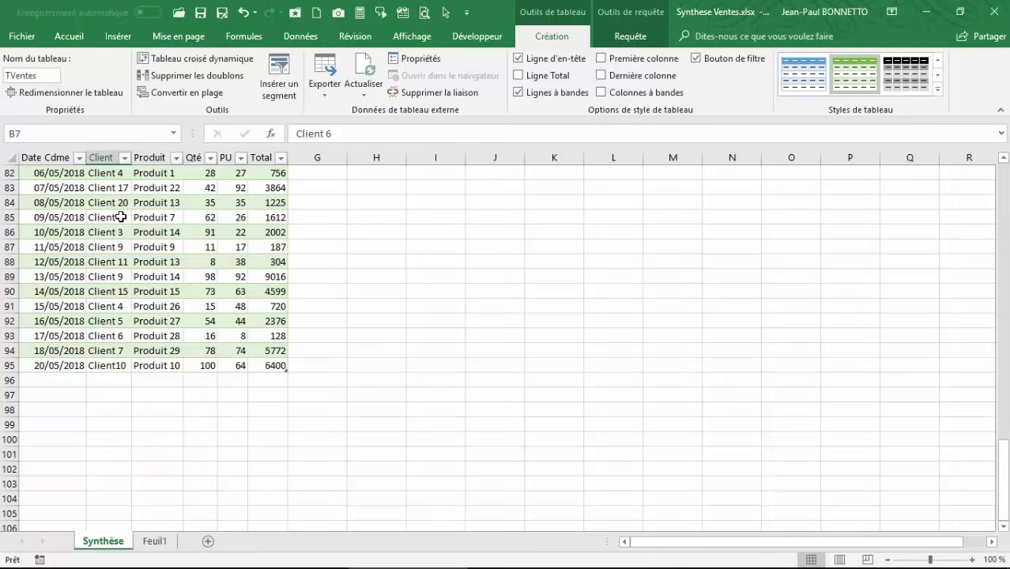
# Open and dismiss a cell's shortcut menu, then bring up the Données commands
pyautogui.click(111, 204)
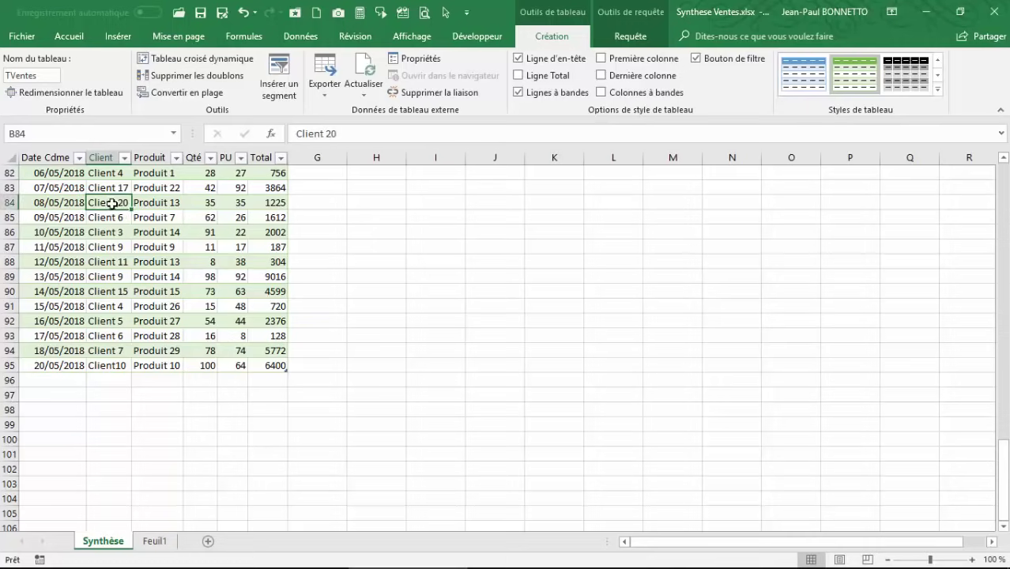
pyautogui.rightClick(154, 197)
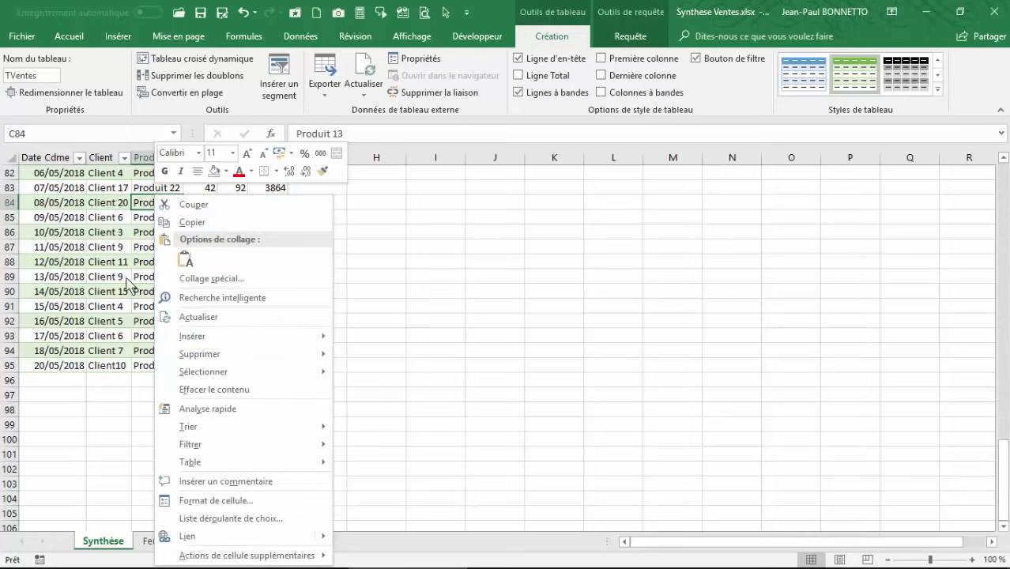
pyautogui.press('Escape')
pyautogui.scroll(11, 146, 204)
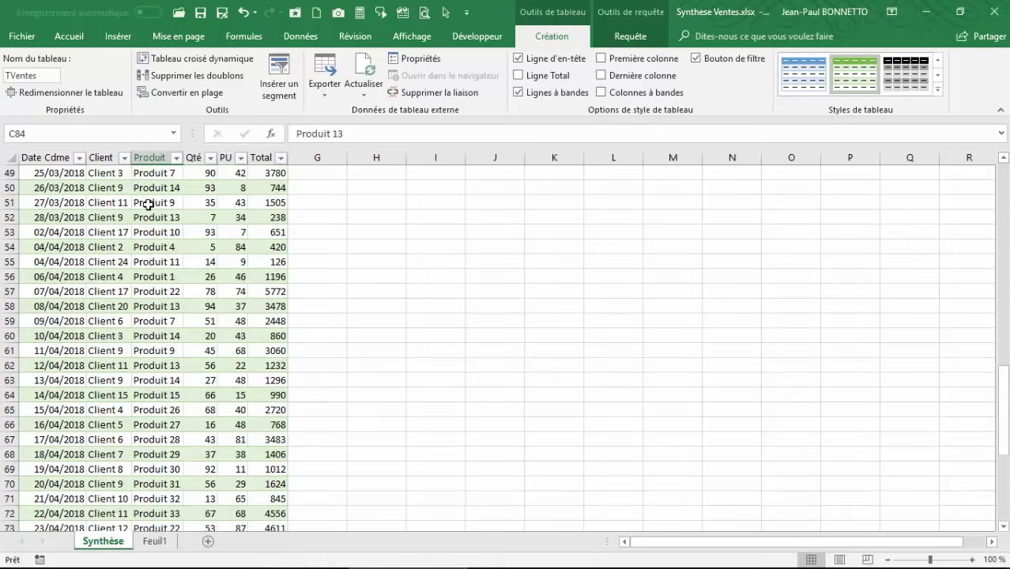
pyautogui.click(159, 360)
pyautogui.click(300, 37)
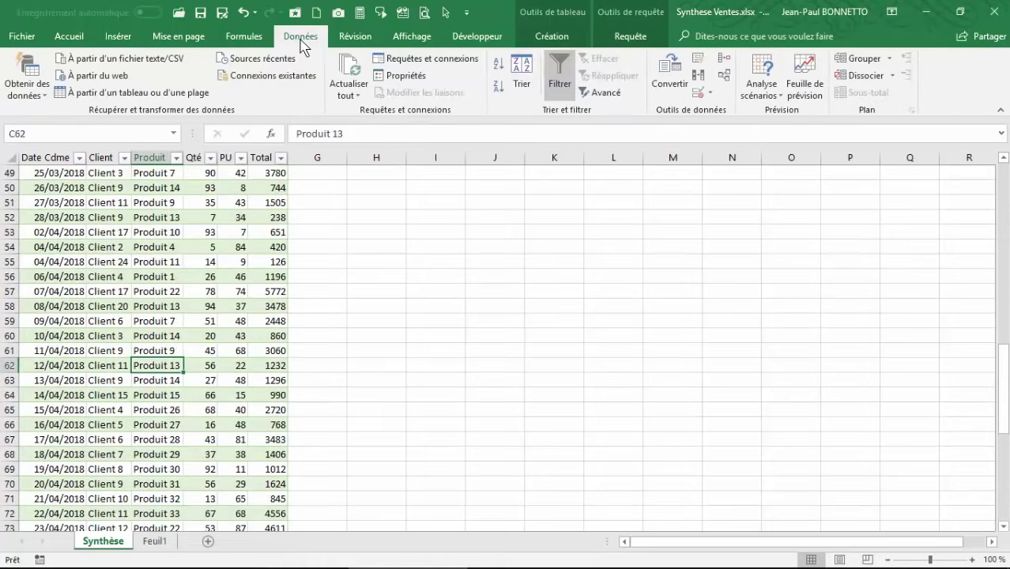
# Open and cancel the query Propriétés, then show Requêtes et connexions listing CombinaisonVentes with 94 rows
pyautogui.click(412, 77)
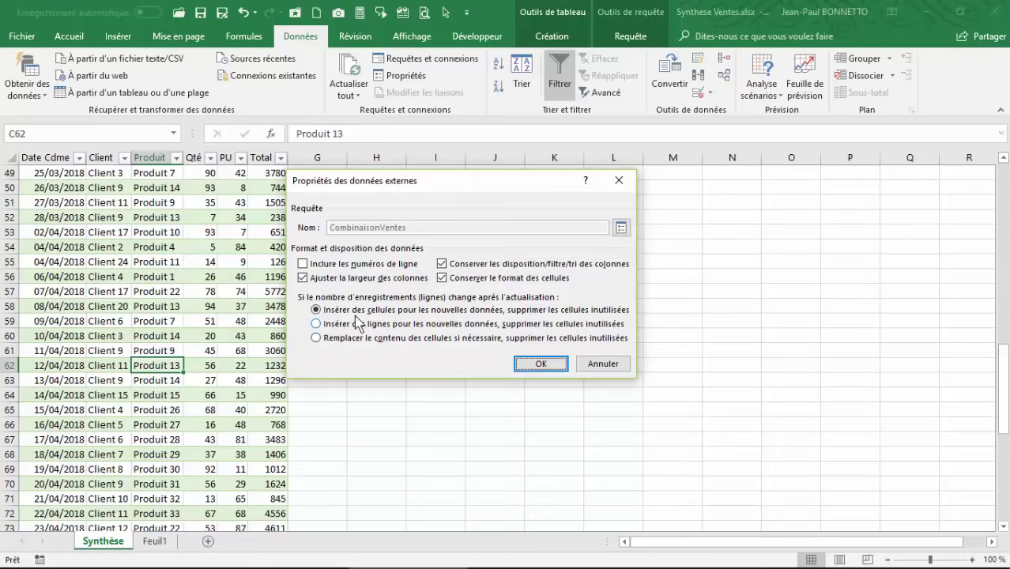
pyautogui.click(610, 370)
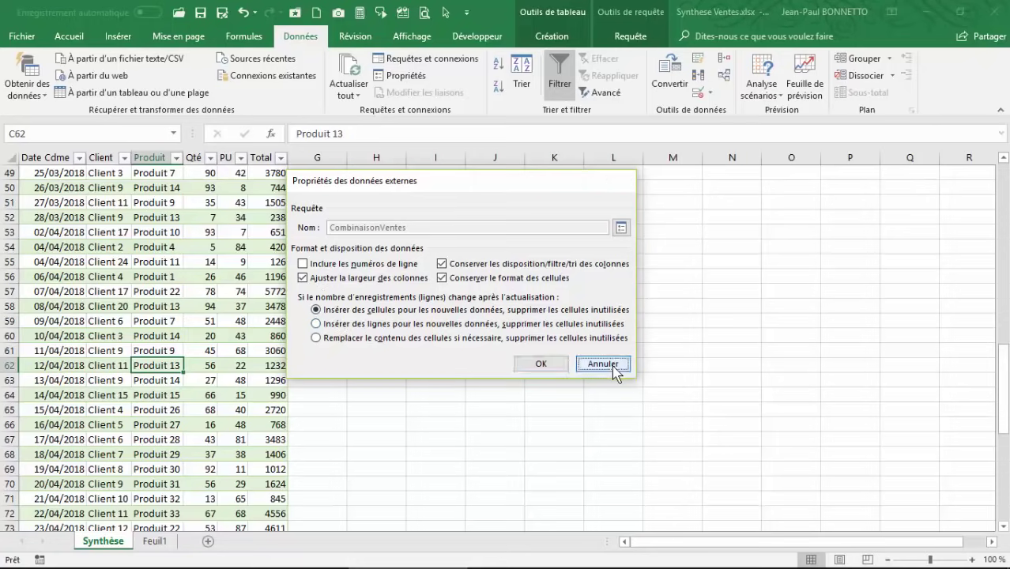
pyautogui.click(427, 60)
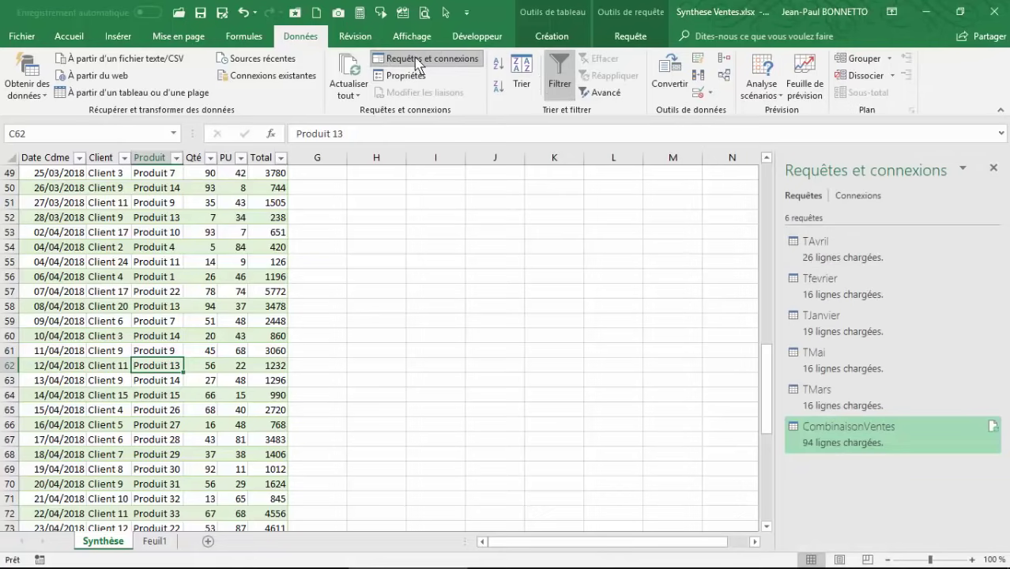
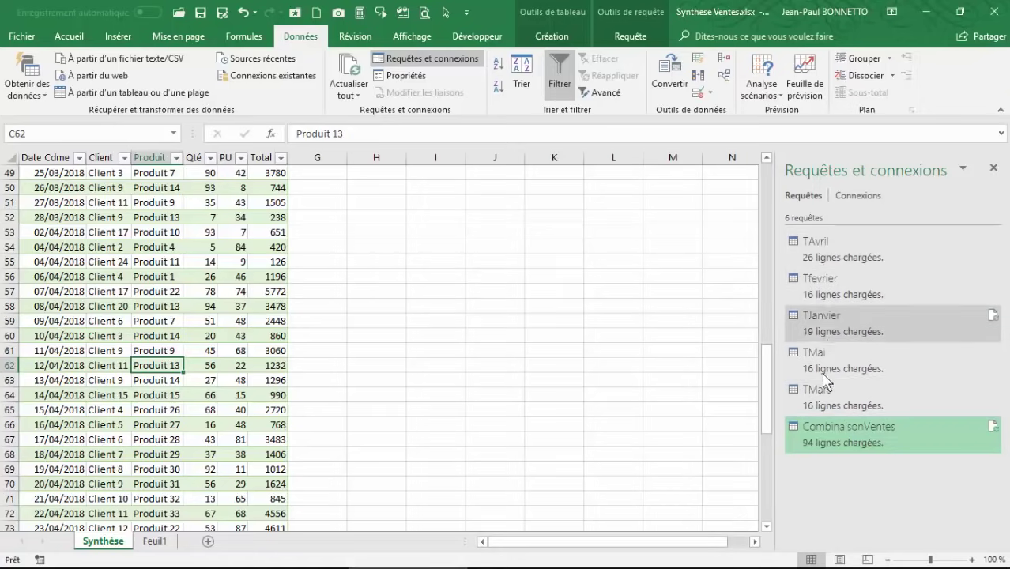
# Dismiss the query preview, close the Requêtes et connexions pane, and scroll to the table's top
pyautogui.moveTo(836, 451)
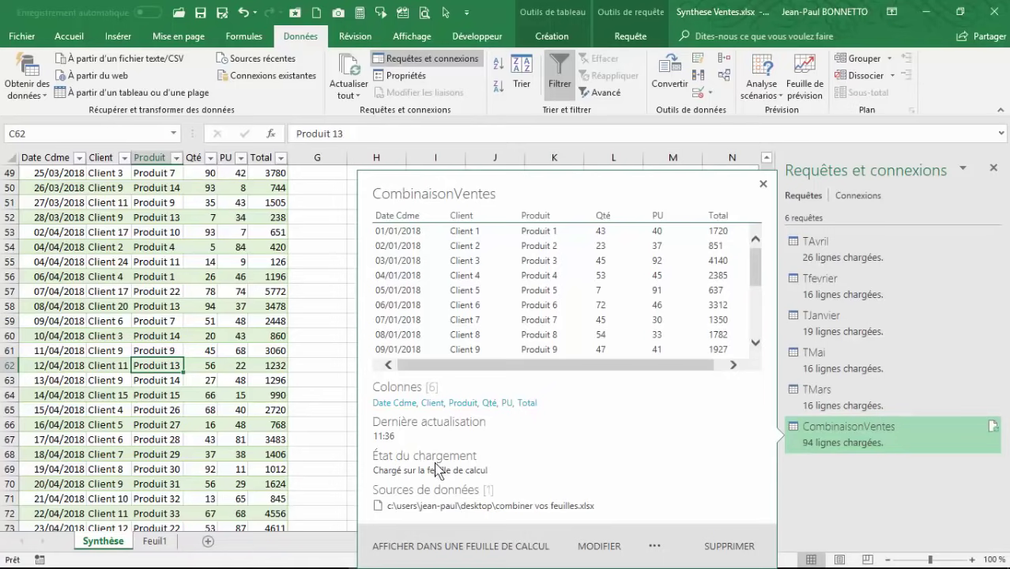
pyautogui.click(435, 261)
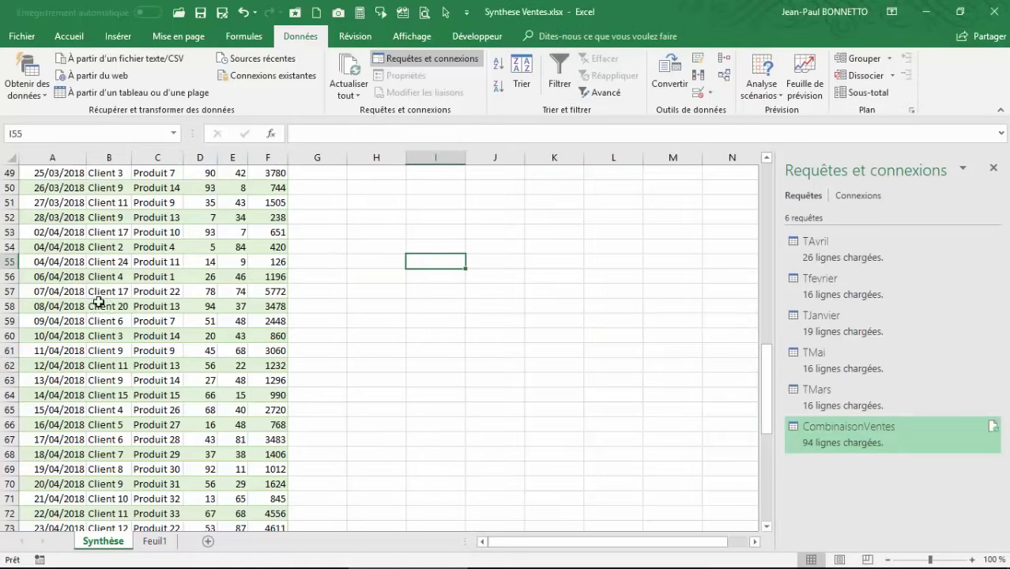
pyautogui.scroll(5, 506, 234)
pyautogui.click(994, 167)
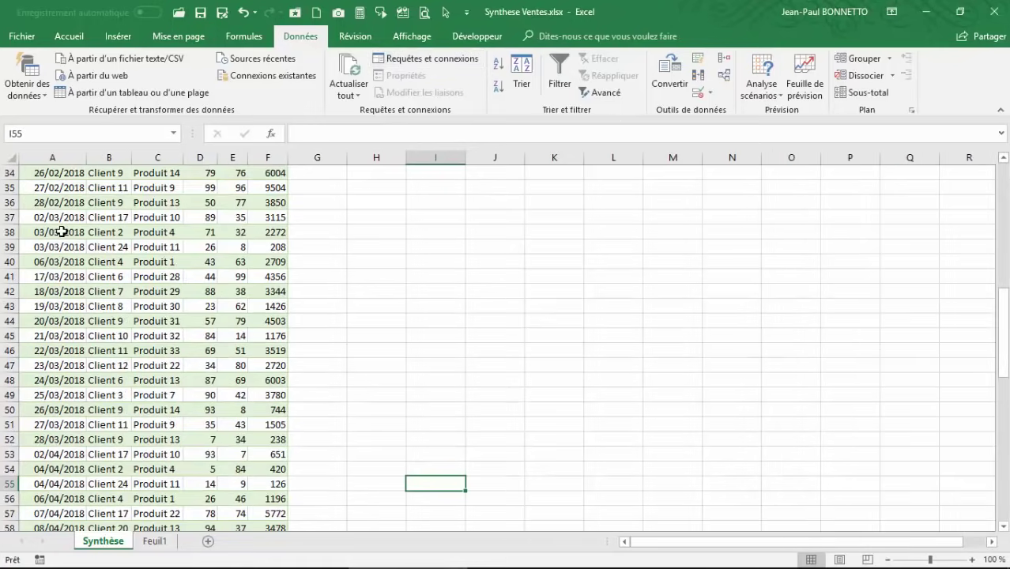
pyautogui.scroll(6, 67, 227)
pyautogui.scroll(5, 105, 222)
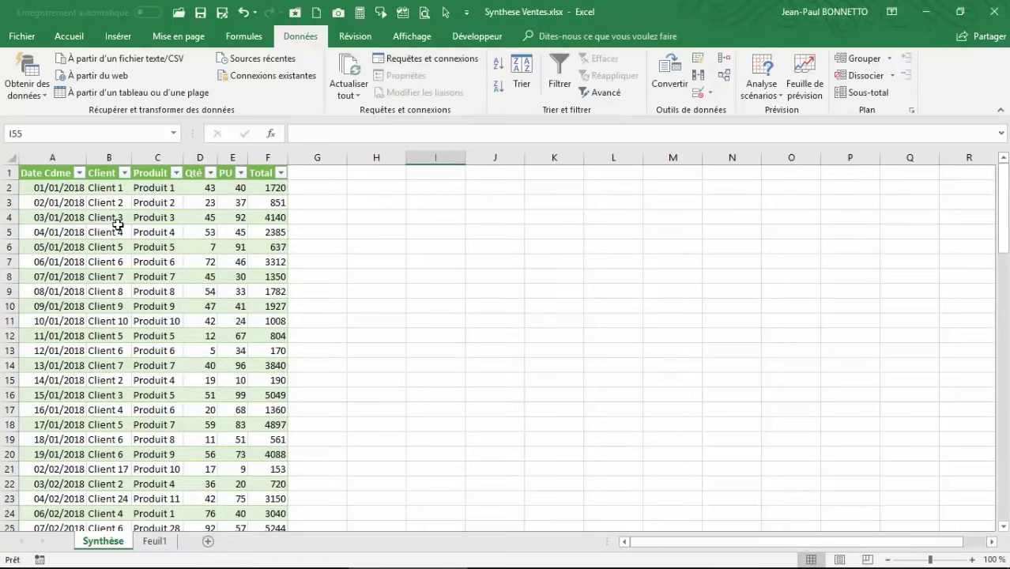
# Select a cell in the TVentes table to bring up its Création tools
pyautogui.click(154, 248)
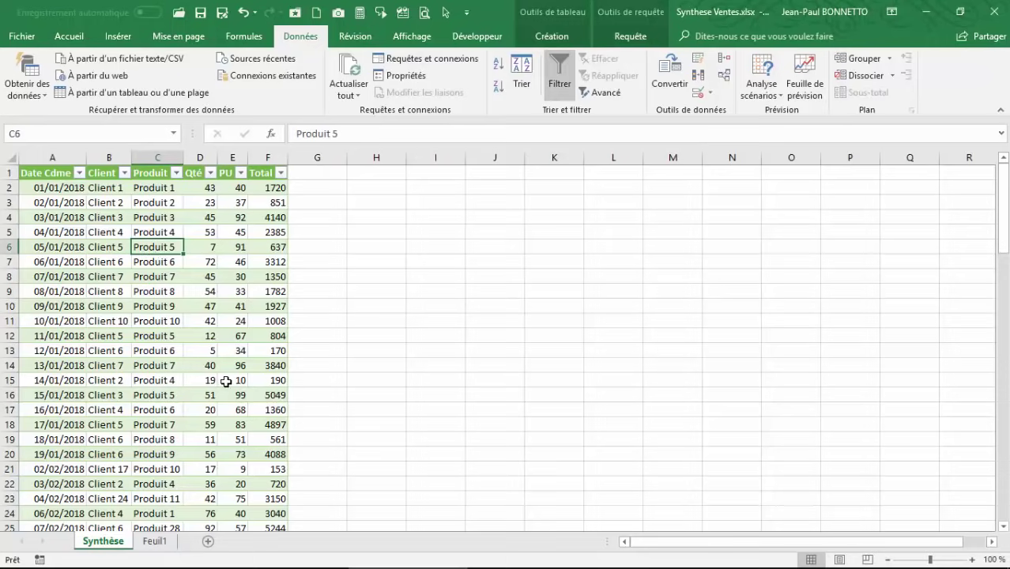
pyautogui.click(147, 232)
pyautogui.click(552, 36)
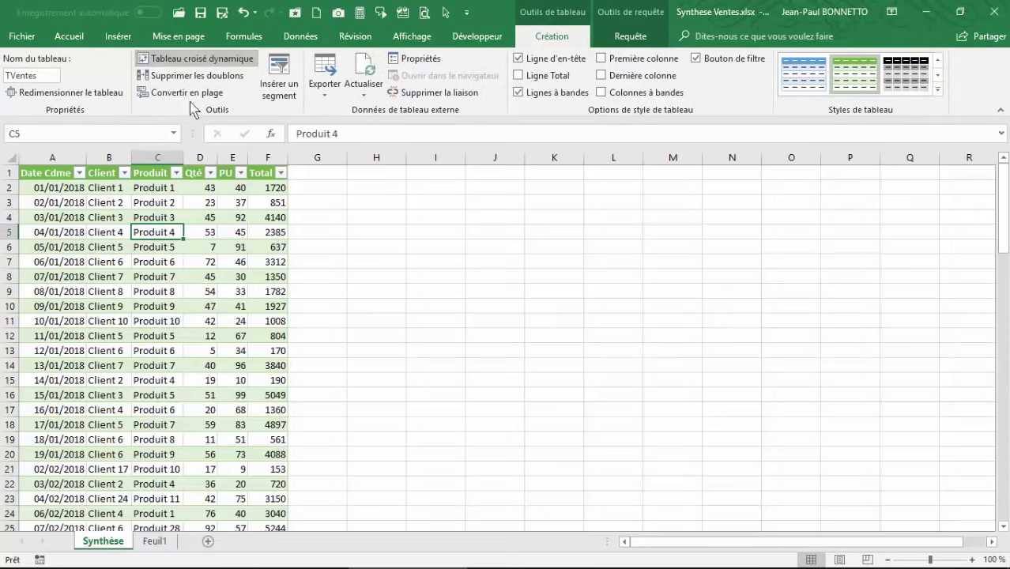
# Create a TVentes pivot table at Feuil1!$A$1 with Date Cdme in rows and Total in values
pyautogui.click(195, 59)
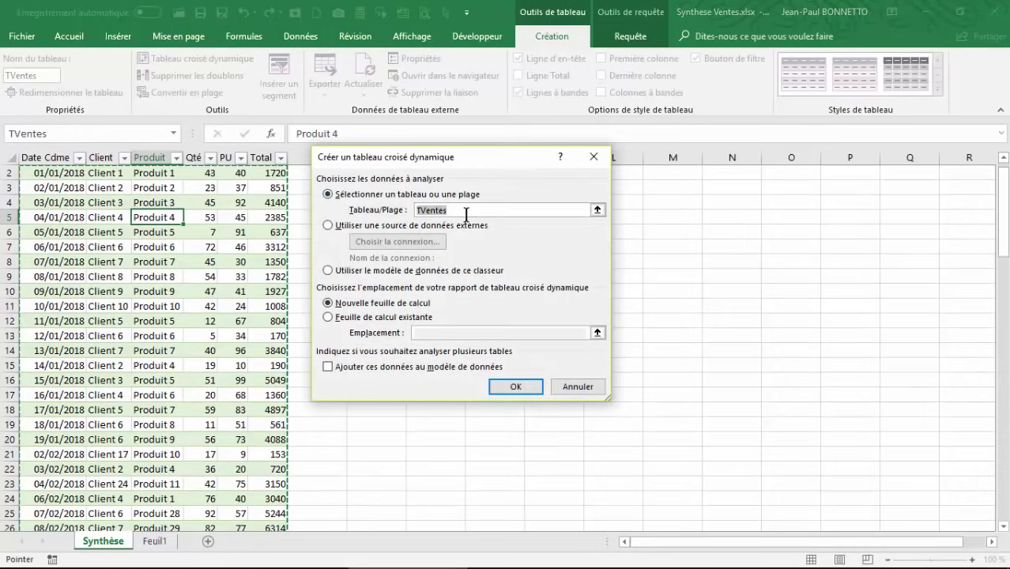
pyautogui.click(329, 317)
pyautogui.click(155, 541)
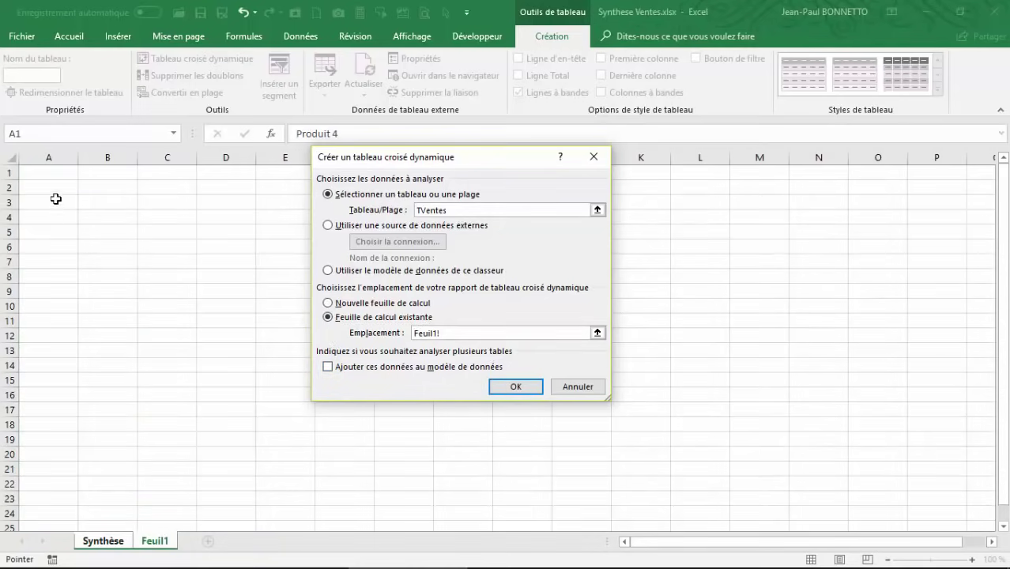
pyautogui.click(53, 173)
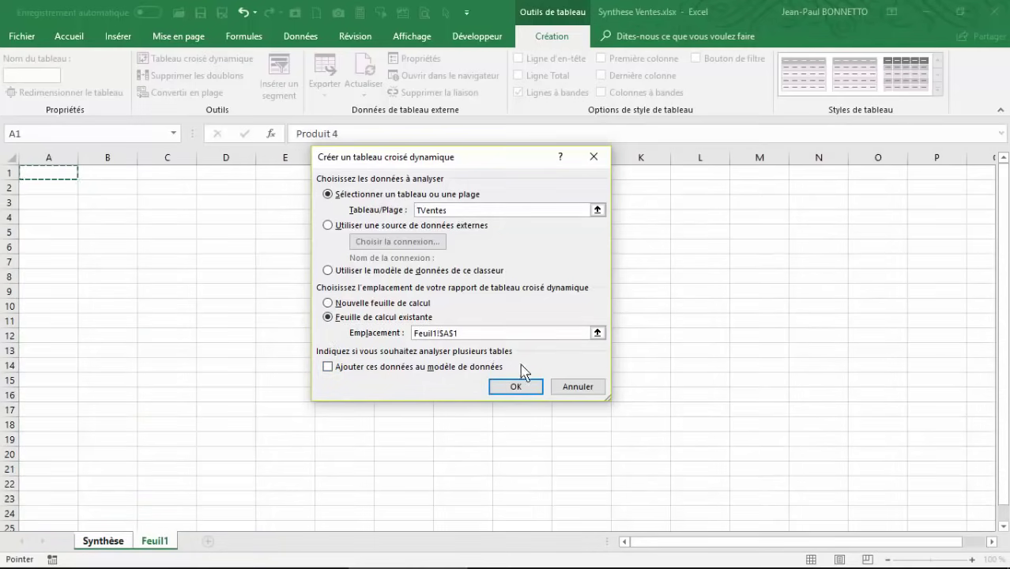
pyautogui.click(514, 389)
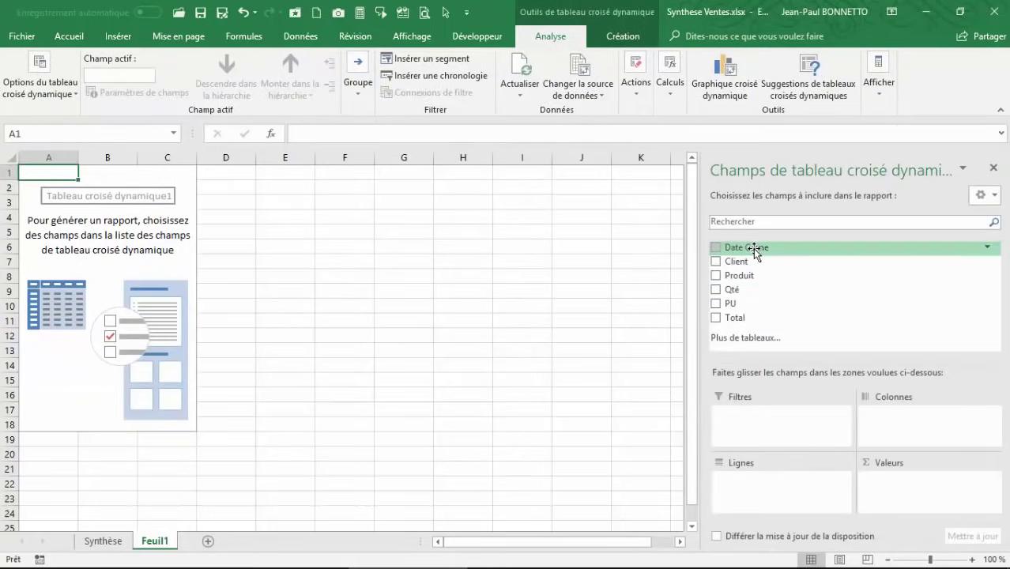
pyautogui.moveTo(751, 251); pyautogui.dragTo(745, 491)
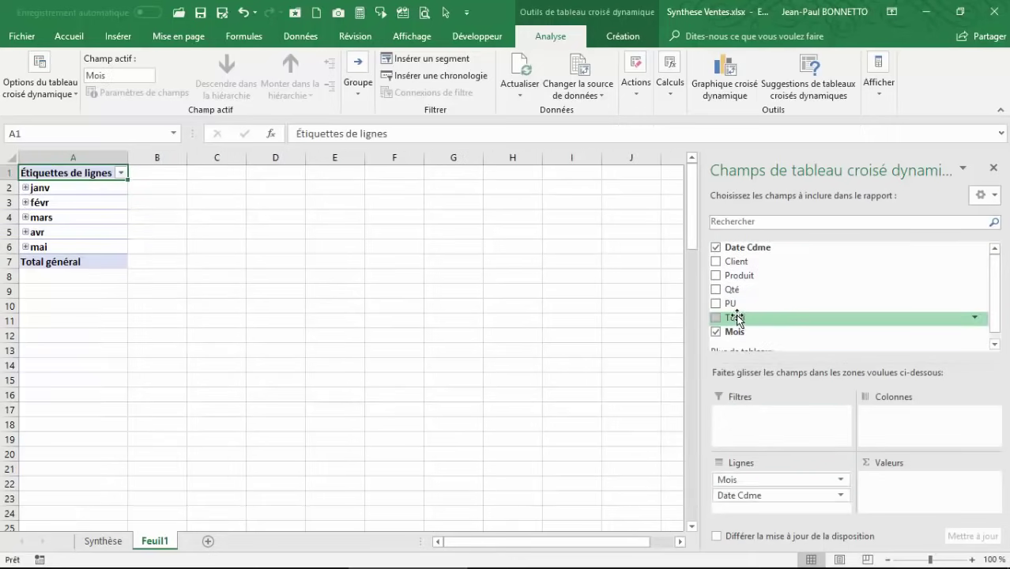
pyautogui.moveTo(738, 317); pyautogui.dragTo(901, 489)
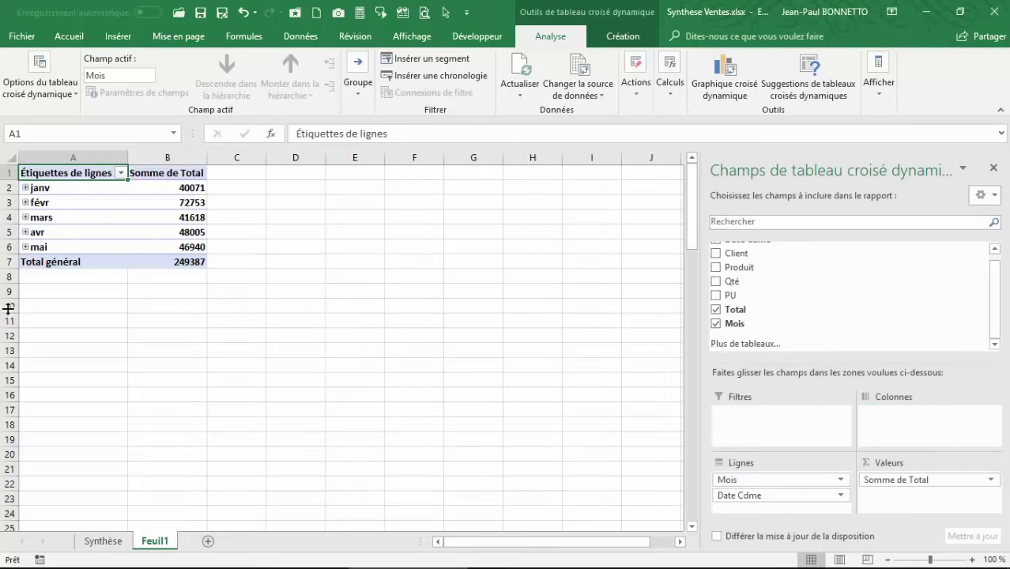
# Format Somme de Total values as Monétaire (euro) with 0 decimal places
pyautogui.click(187, 189)
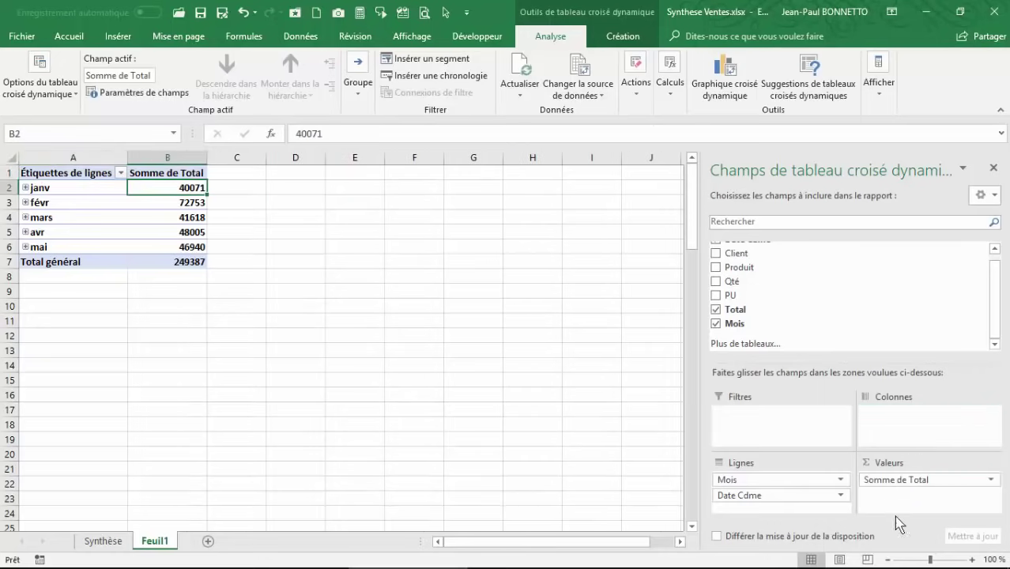
pyautogui.click(990, 480)
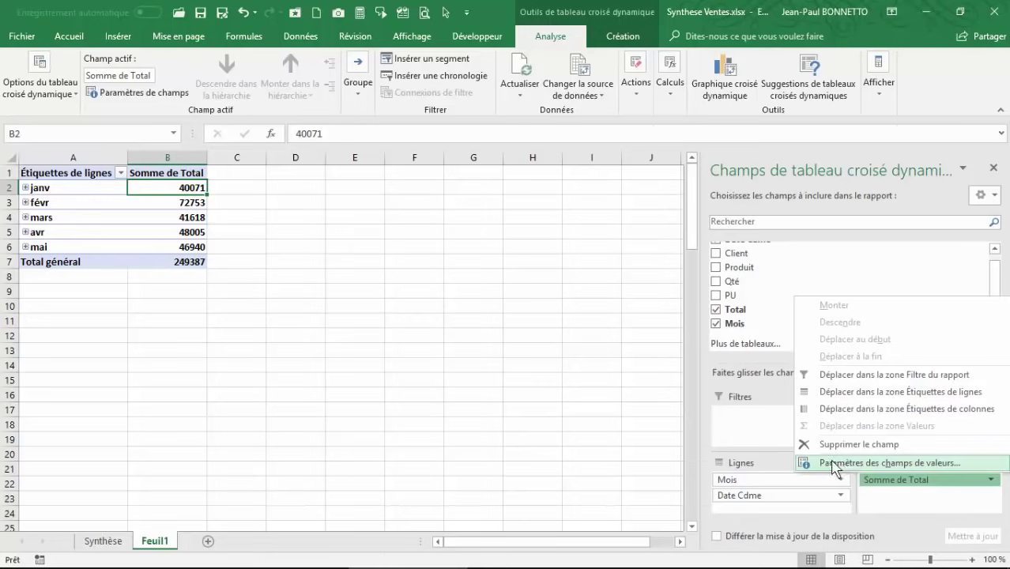
pyautogui.click(834, 464)
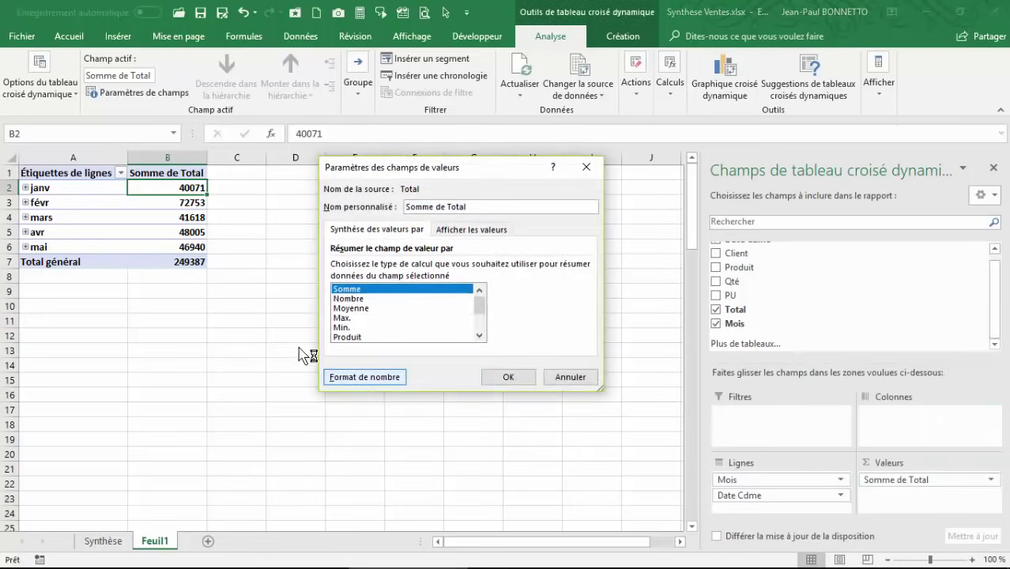
pyautogui.click(362, 378)
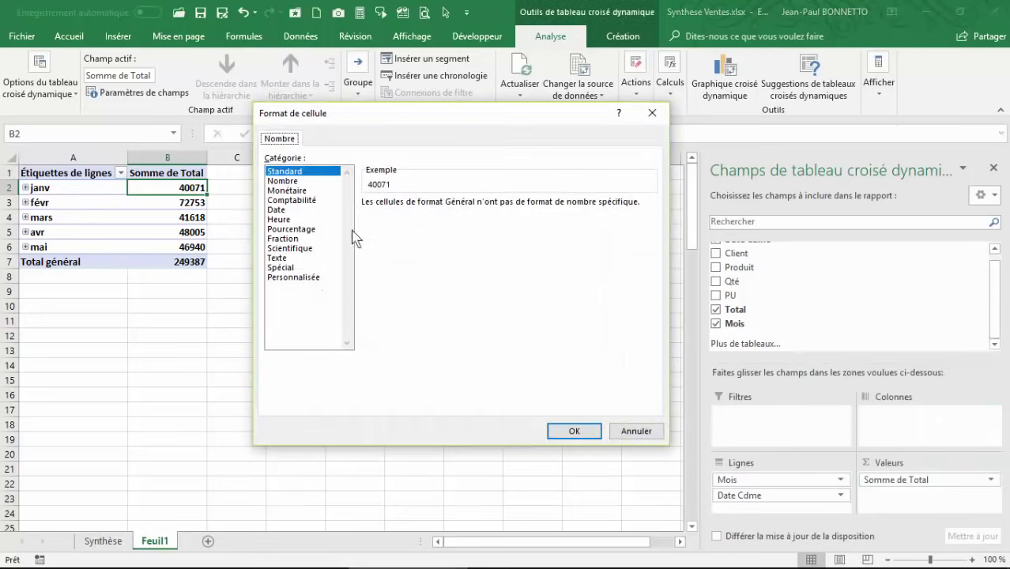
pyautogui.click(286, 192)
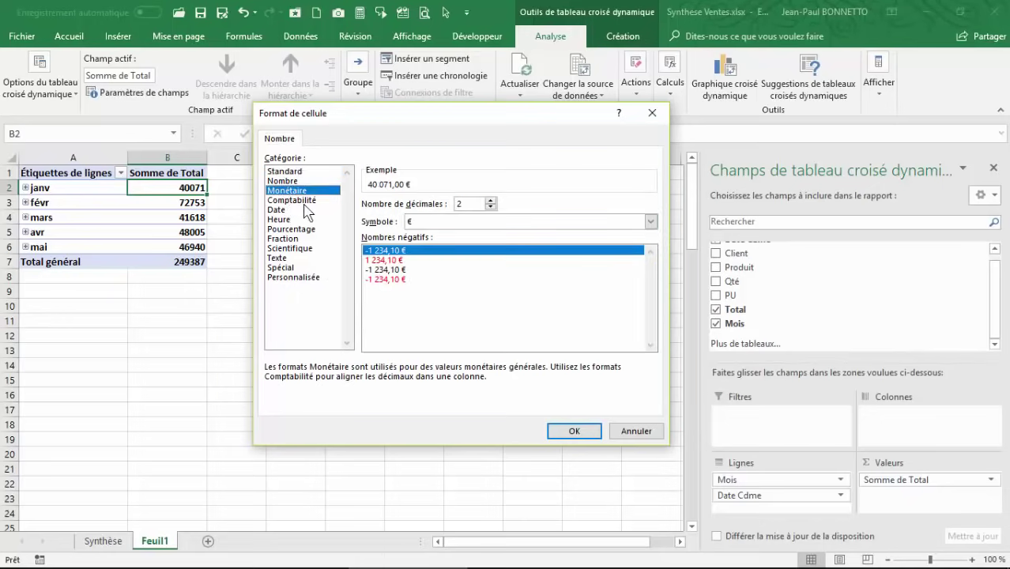
pyautogui.click(491, 208)
pyautogui.click(491, 207)
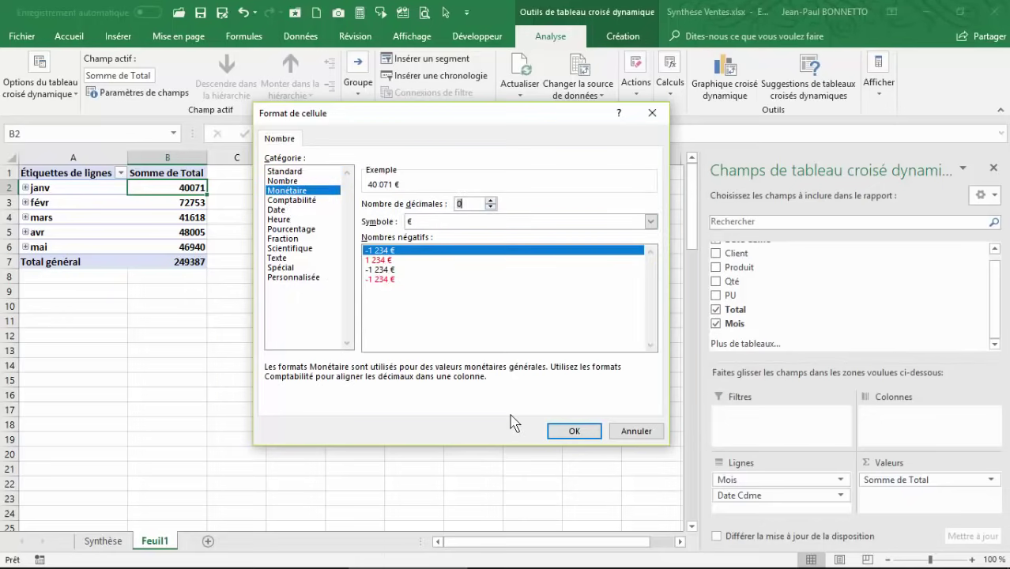
pyautogui.click(574, 431)
pyautogui.click(509, 377)
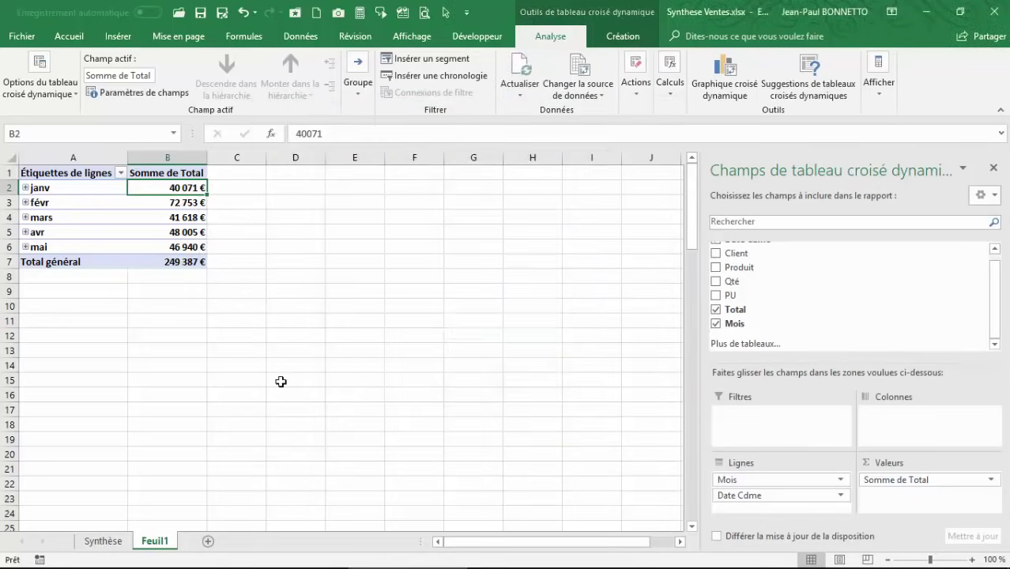
pyautogui.click(113, 203)
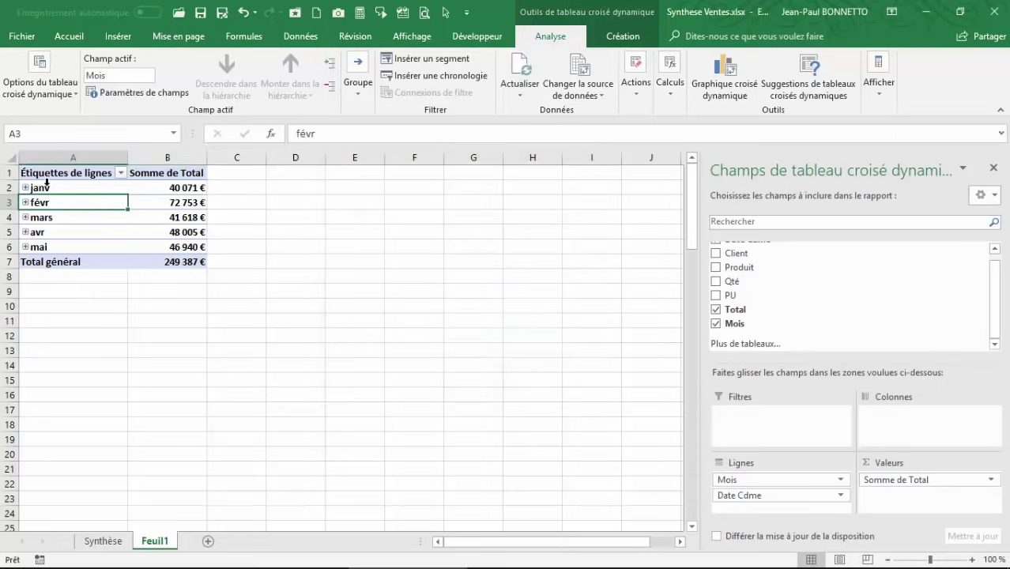
# Insert a Courbe avec marques pivot chart and place it beside the pivot table
pyautogui.click(26, 203)
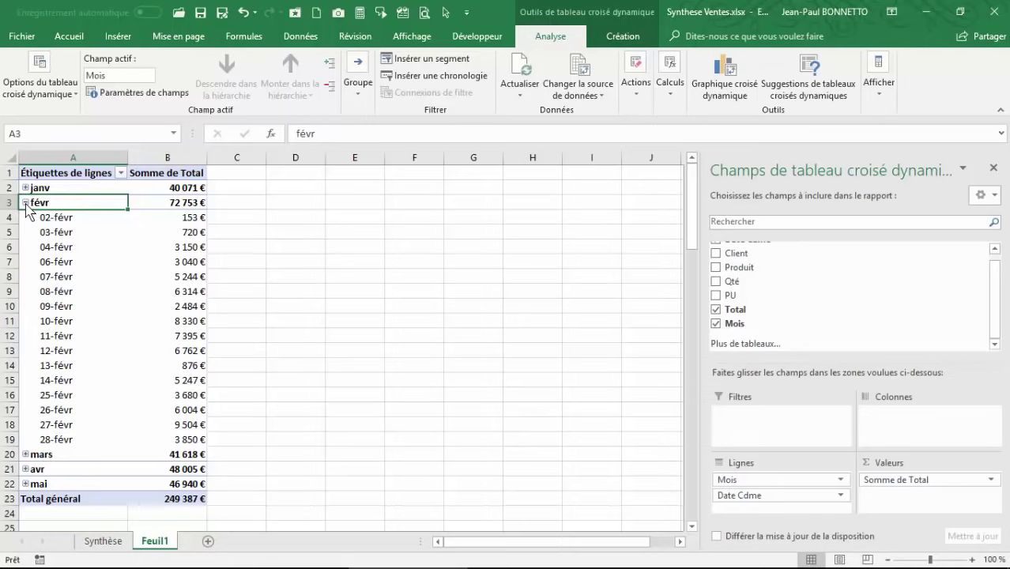
pyautogui.click(25, 203)
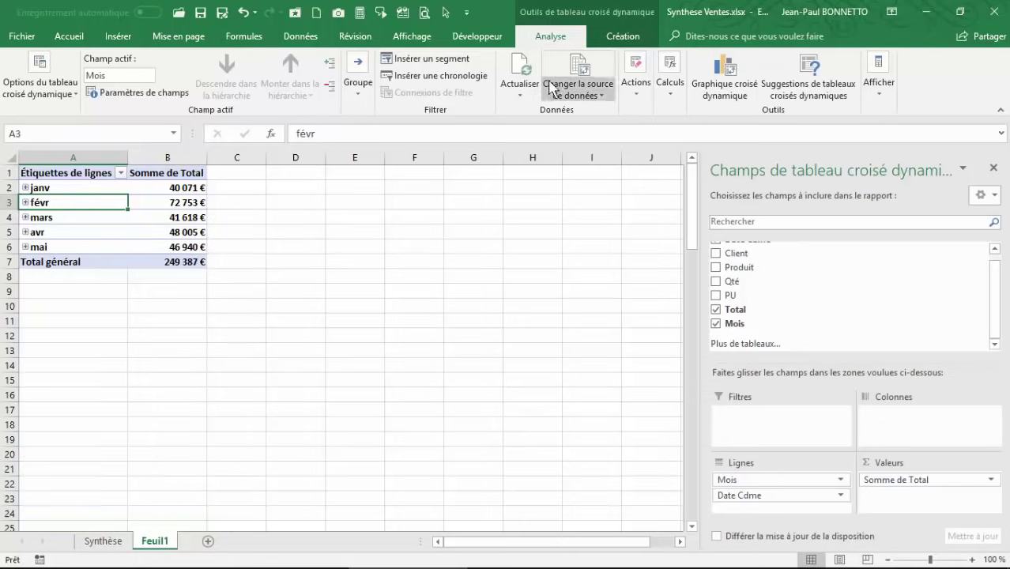
pyautogui.click(726, 72)
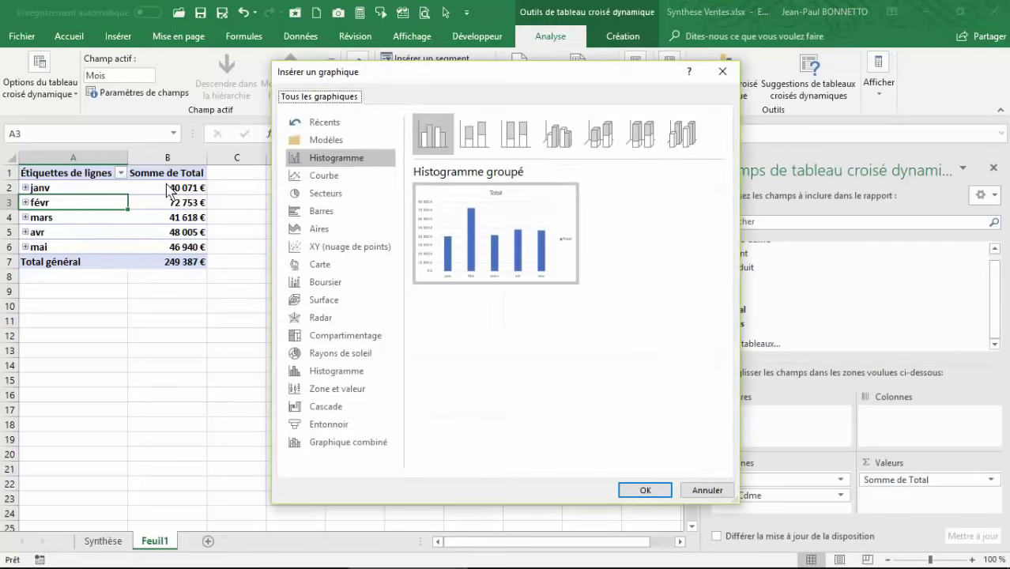
pyautogui.click(323, 176)
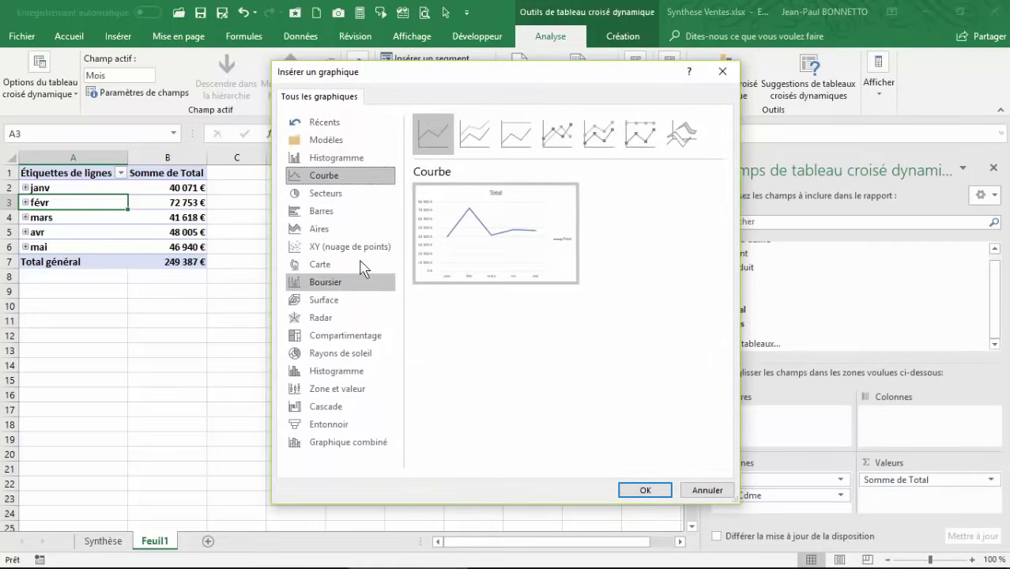
pyautogui.moveTo(509, 209)
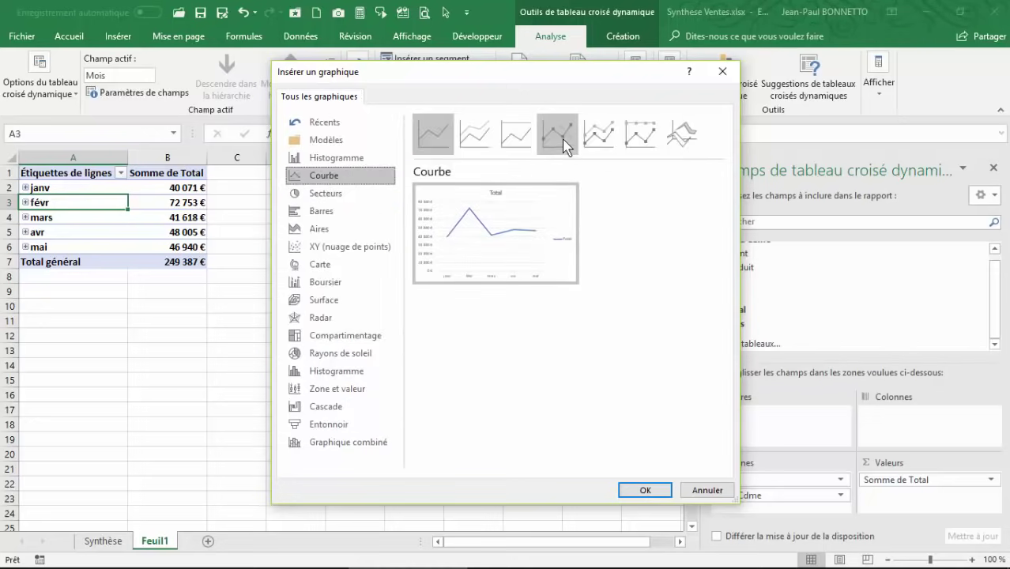
pyautogui.click(560, 136)
pyautogui.click(644, 490)
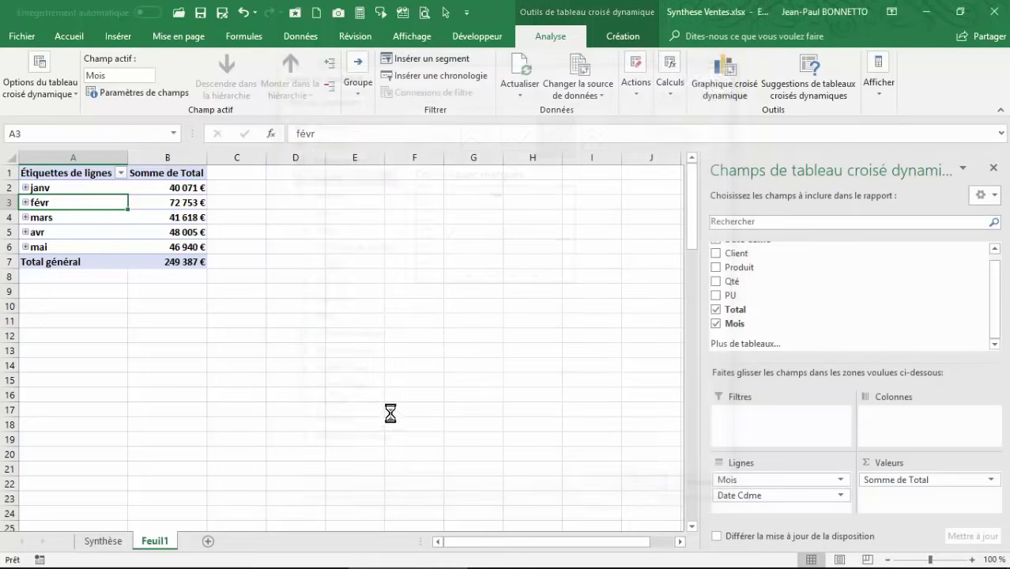
pyautogui.moveTo(396, 246); pyautogui.dragTo(460, 175)
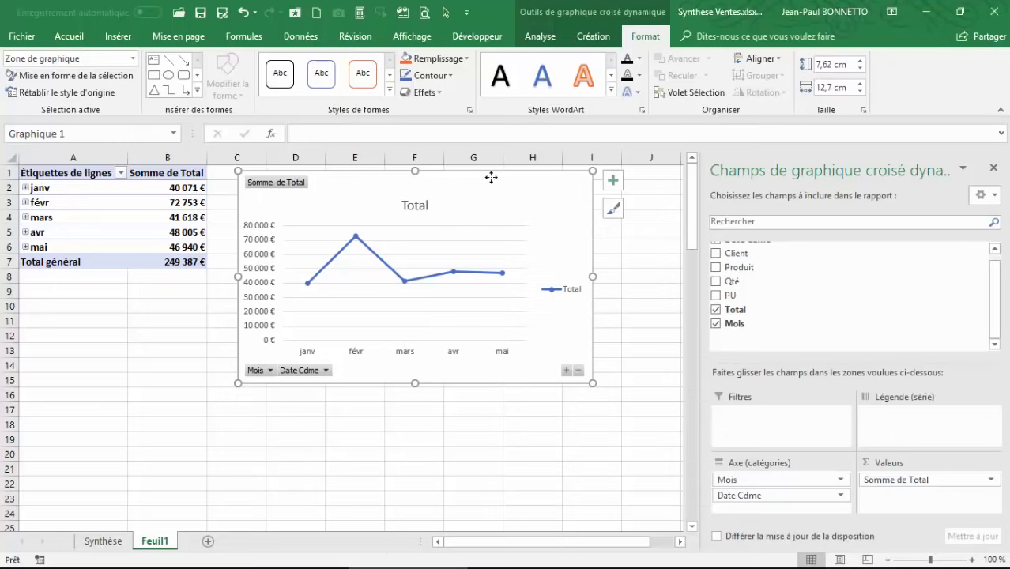
# Nudge the chart into place beside the pivot table and narrow column C
pyautogui.moveTo(477, 175); pyautogui.dragTo(518, 173)
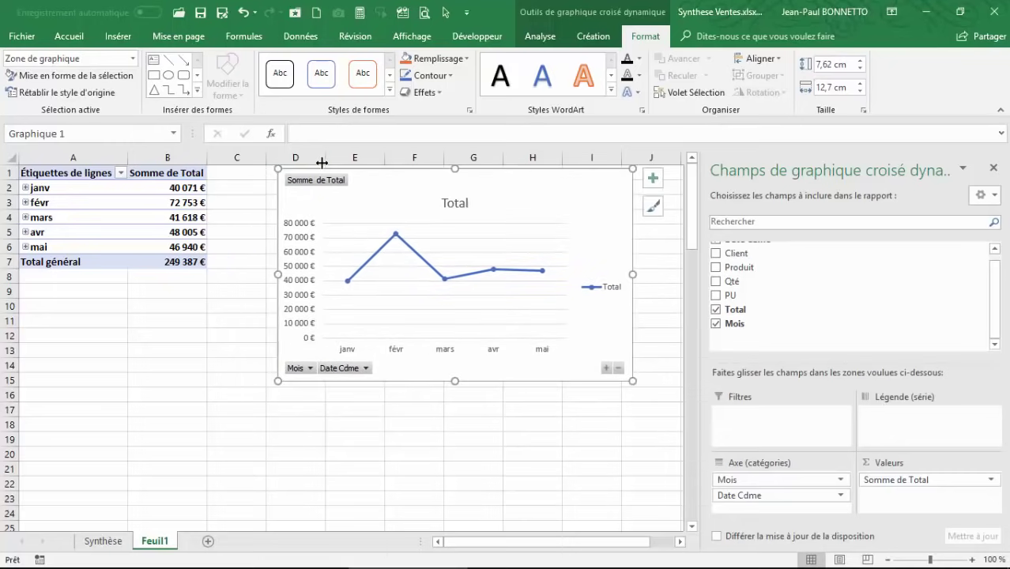
pyautogui.moveTo(267, 162); pyautogui.dragTo(225, 163)
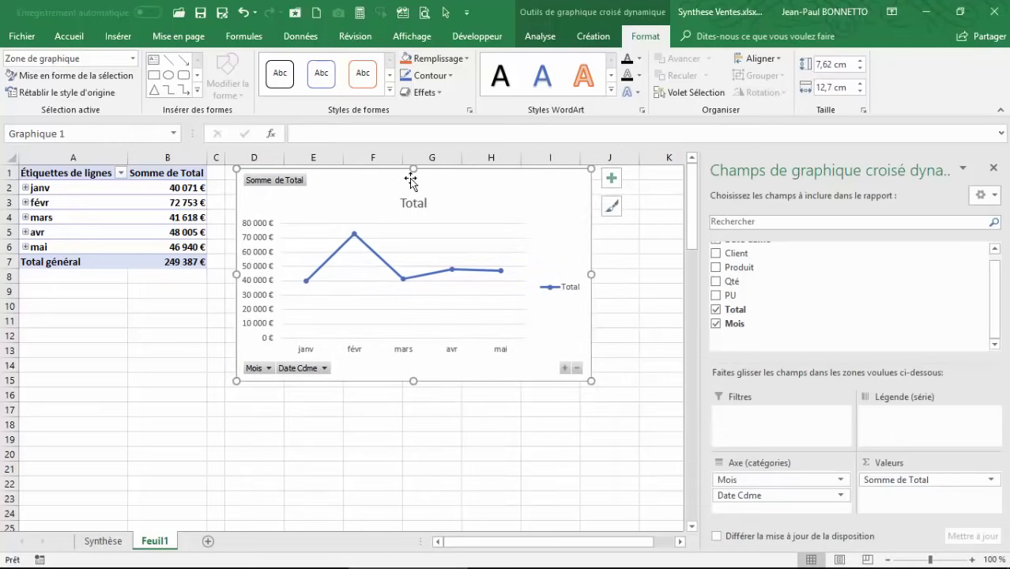
pyautogui.moveTo(408, 176); pyautogui.dragTo(410, 180)
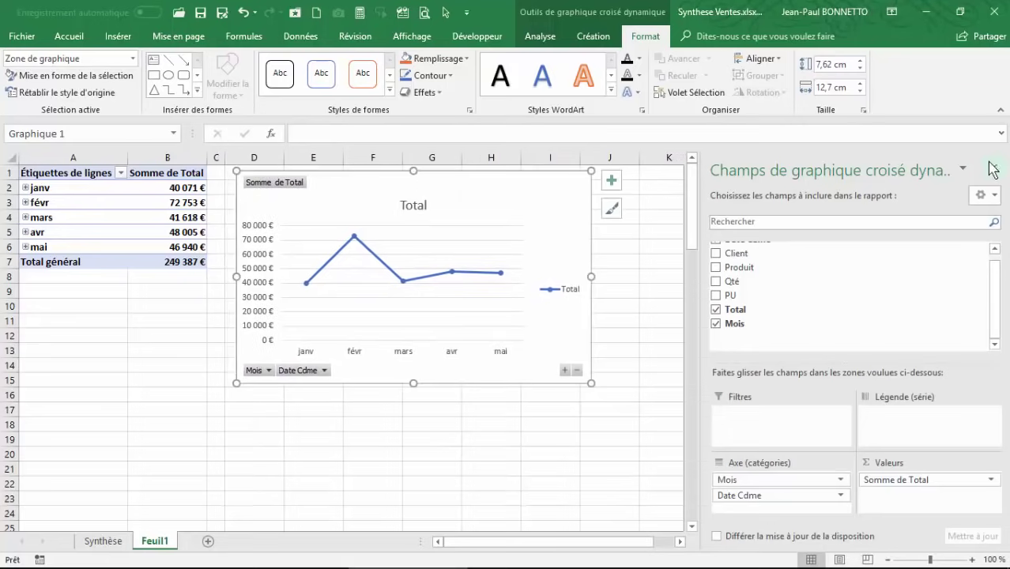
# Hide all the chart's field buttons and delete the Total legend
pyautogui.rightClick(291, 184)
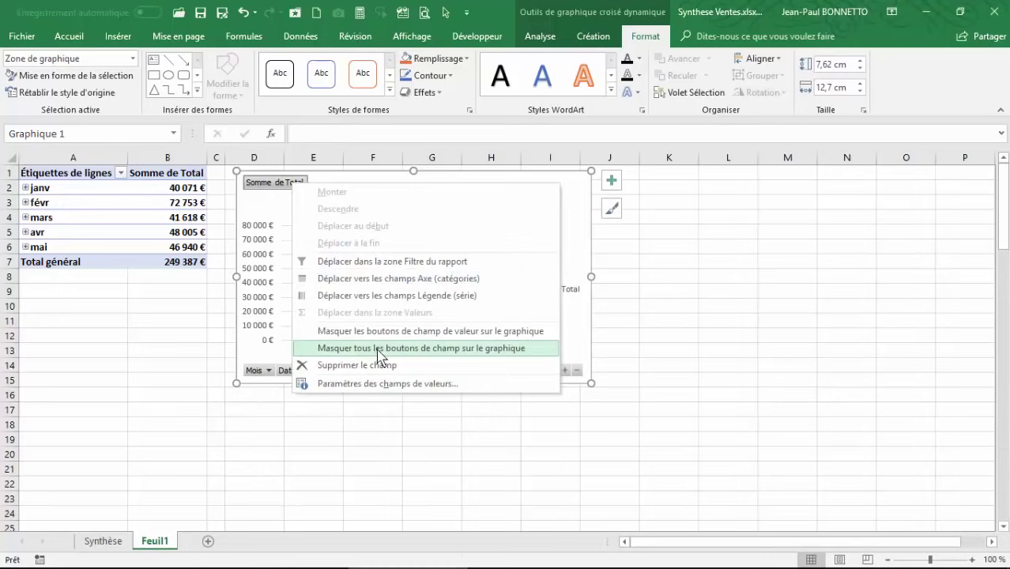
pyautogui.click(384, 349)
pyautogui.click(561, 290)
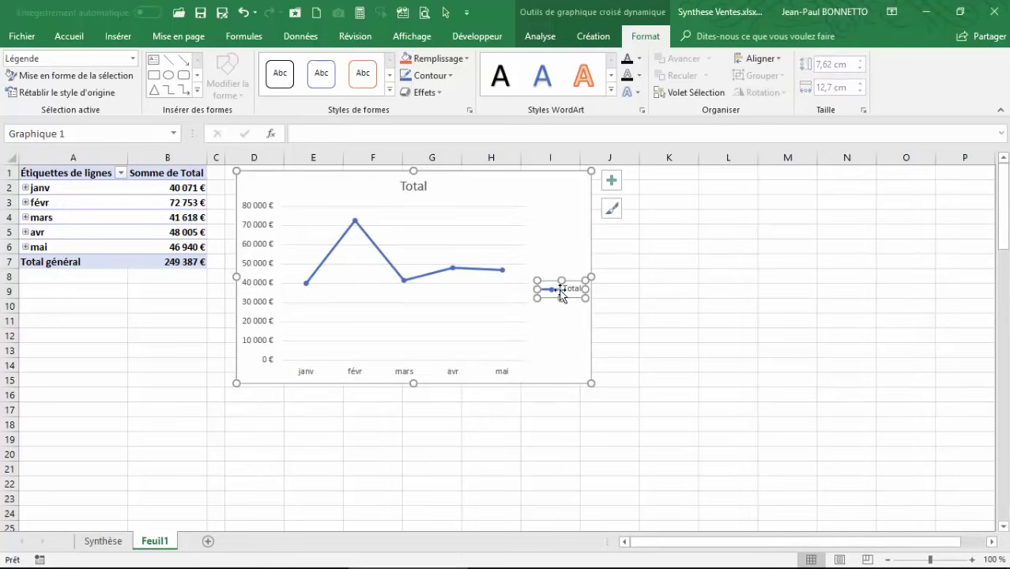
pyautogui.press('Delete')
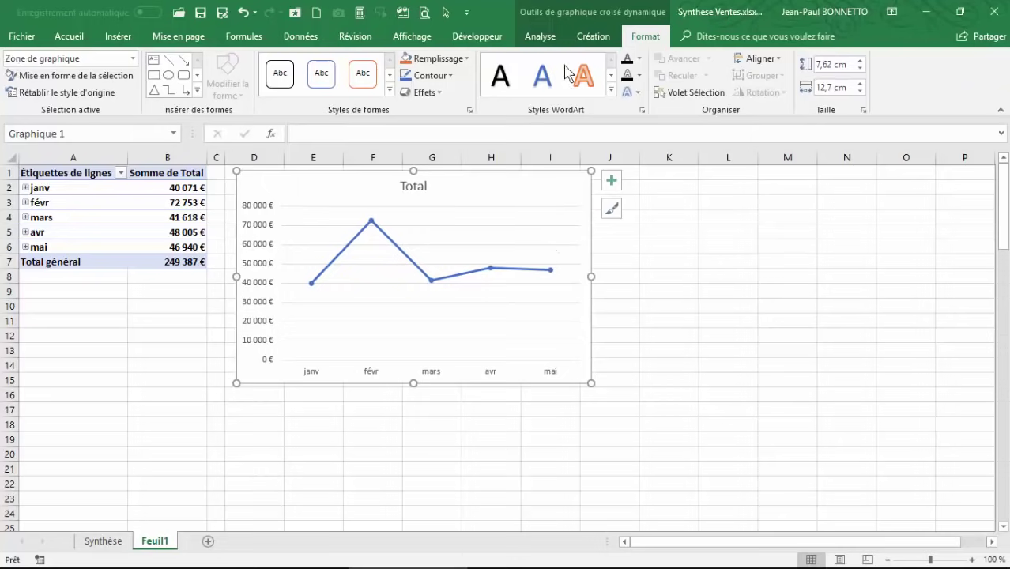
pyautogui.click(602, 38)
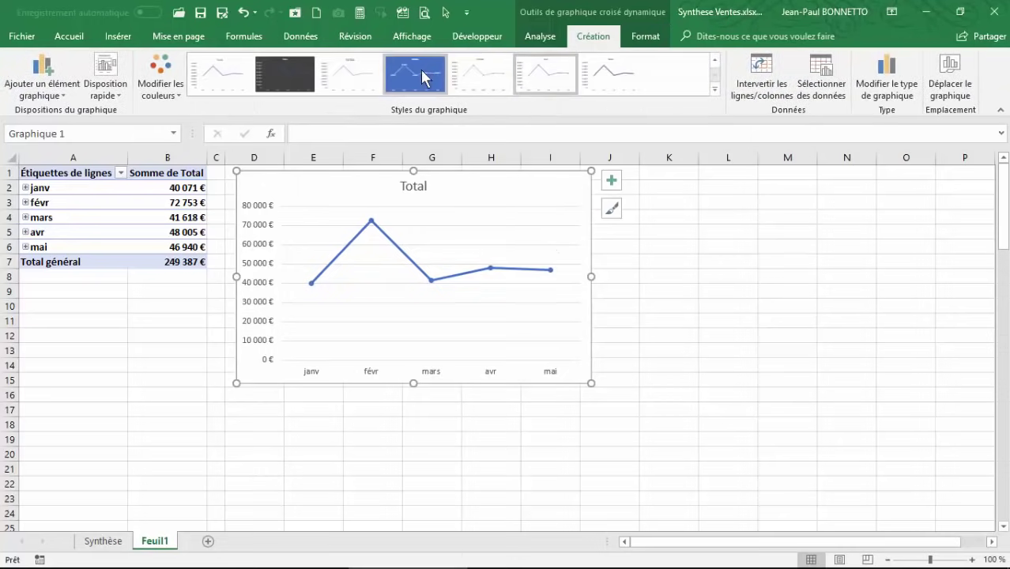
# Apply the blue style, widen the chart to column K, and title it EVOLUTION DES VENTES SUR 2018
pyautogui.click(424, 76)
pyautogui.moveTo(592, 276); pyautogui.dragTo(637, 277)
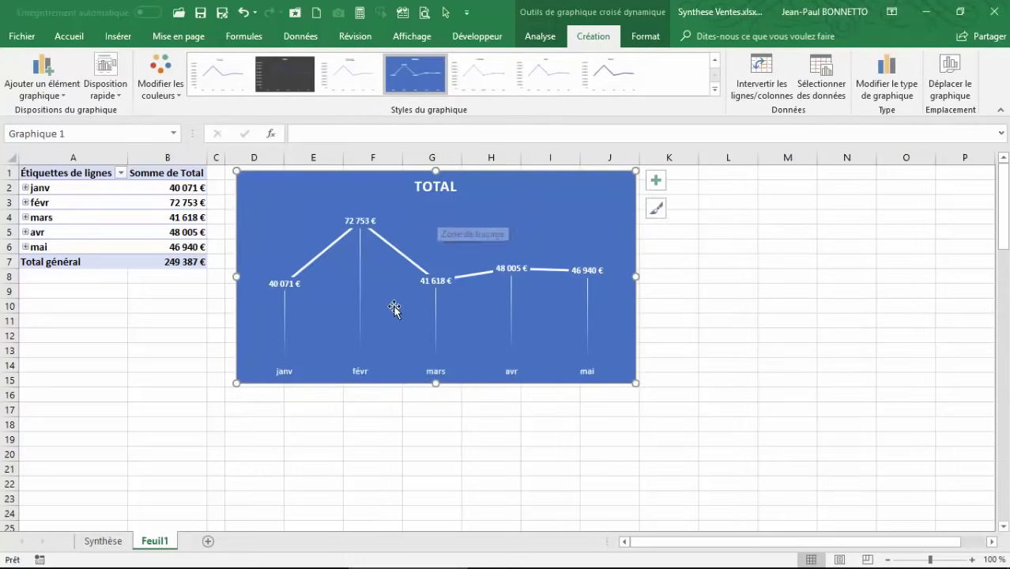
pyautogui.click(415, 183)
pyautogui.doubleClick(441, 185)
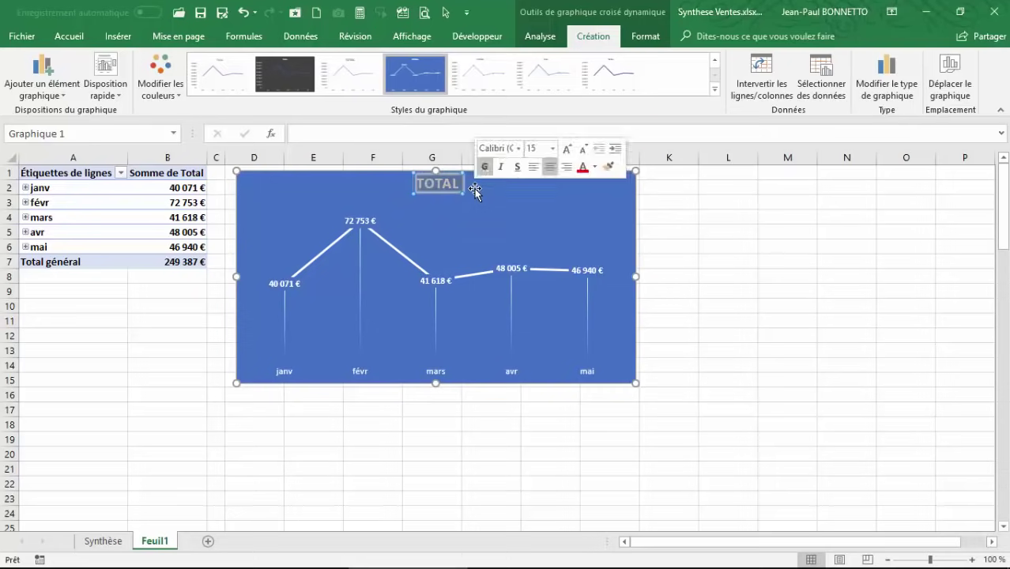
pyautogui.write('EVOLUTIO')
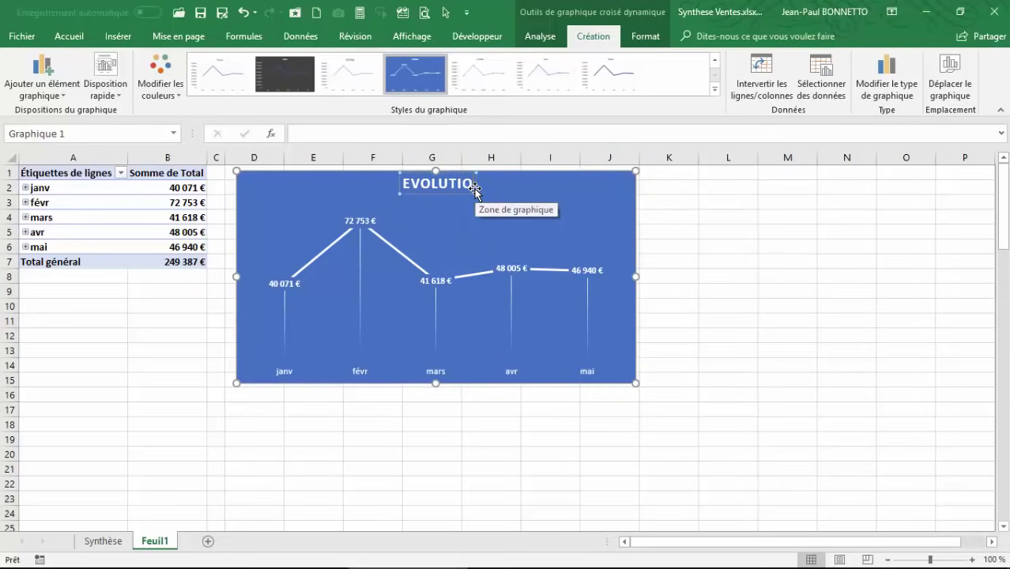
pyautogui.write('N DES VENTE')
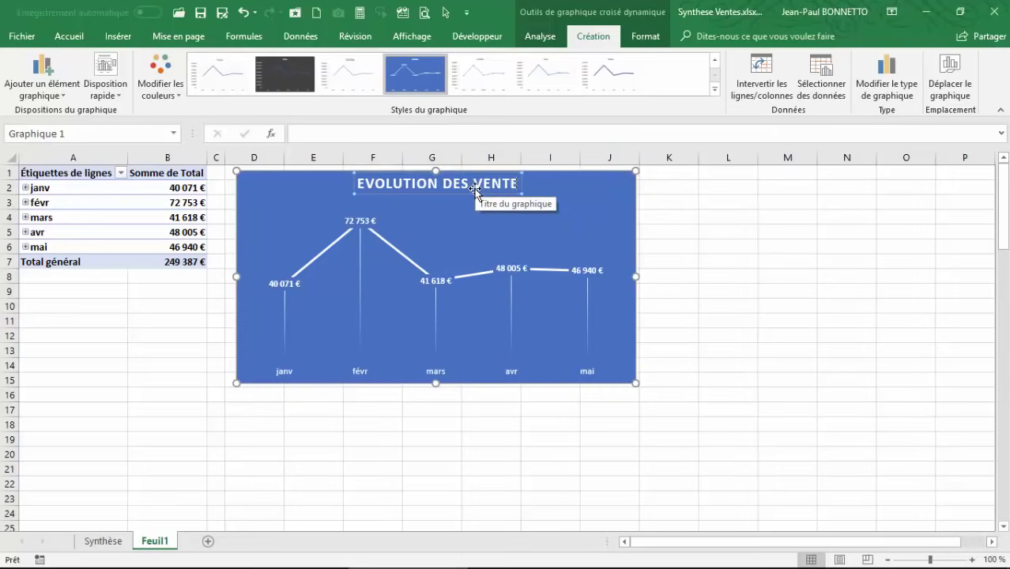
pyautogui.write('S SUR')
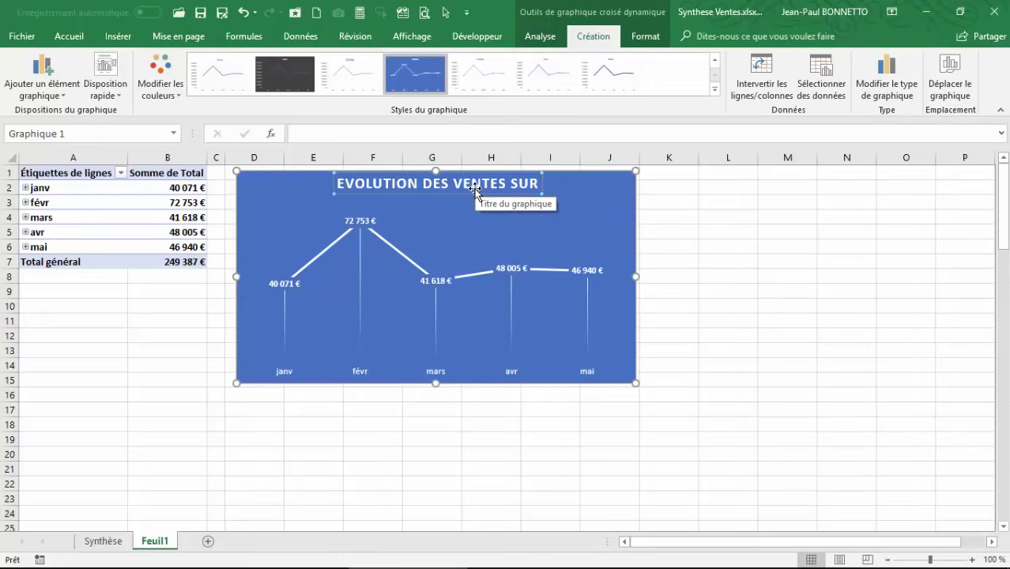
pyautogui.write(' 2004')
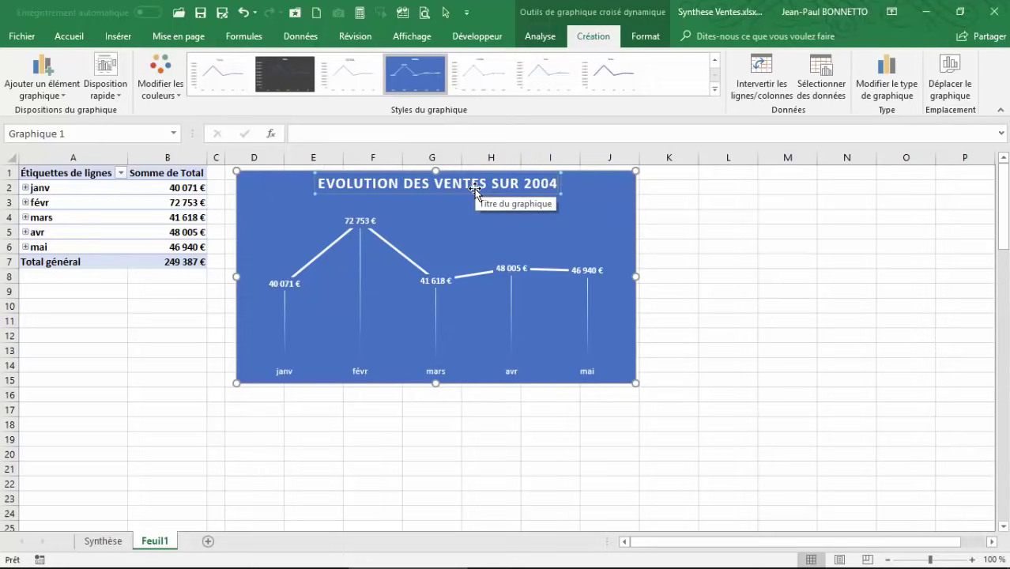
pyautogui.press('BackSpace')
pyautogui.press('BackSpace')
pyautogui.write('18')
pyautogui.click(711, 244)
pyautogui.click(467, 187)
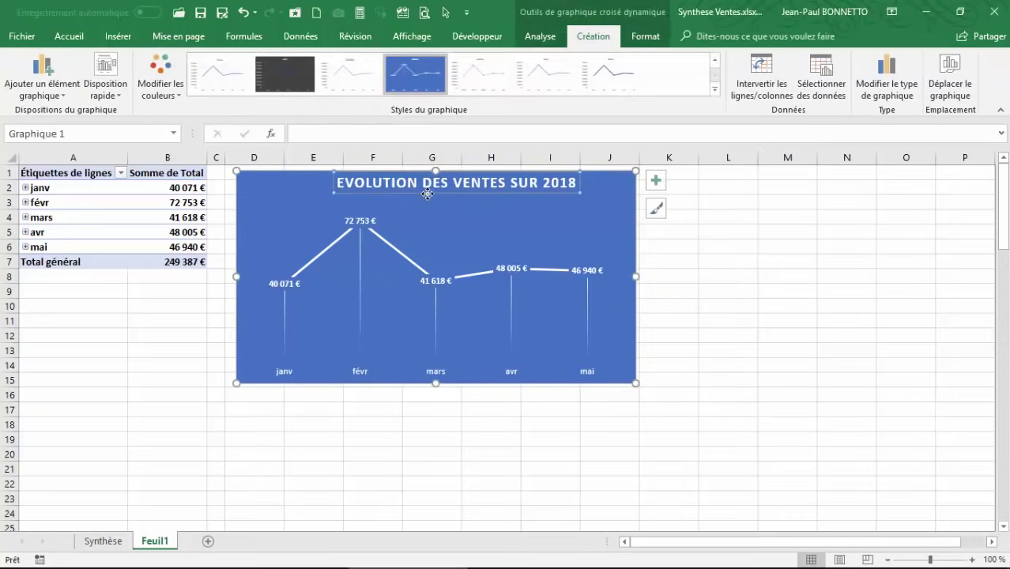
pyautogui.click(727, 215)
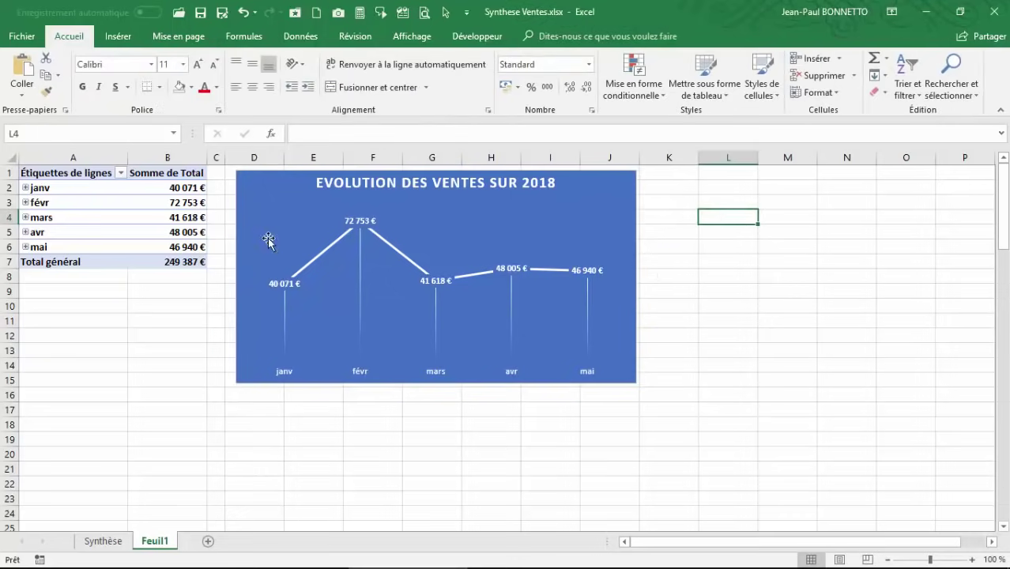
# Rename the pivot headers to Periodes in A1 and Total Ventes in B1
pyautogui.click(151, 219)
pyautogui.click(57, 174)
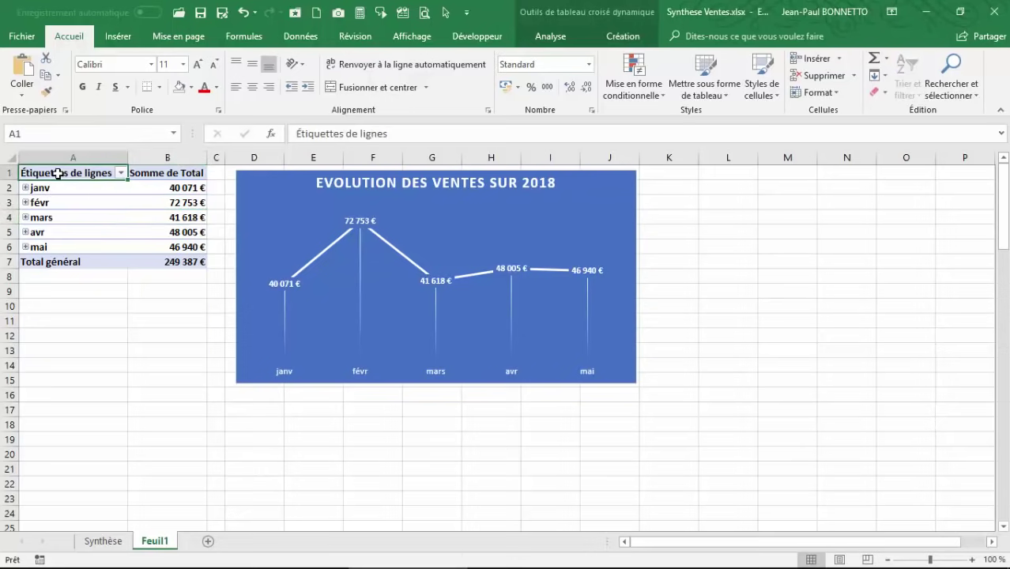
pyautogui.write('Periodes')
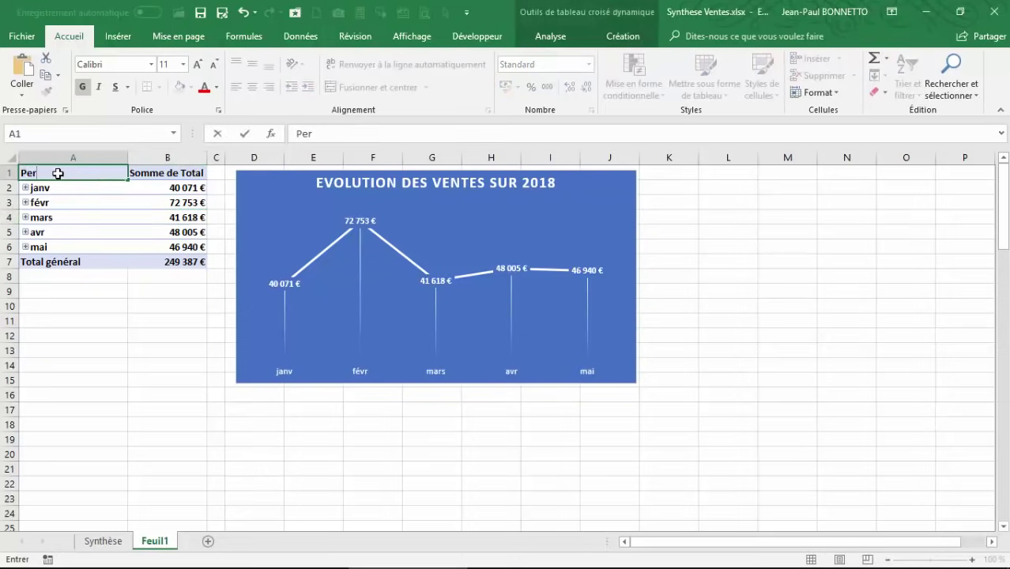
pyautogui.click(181, 177)
pyautogui.write('Total Ventes')
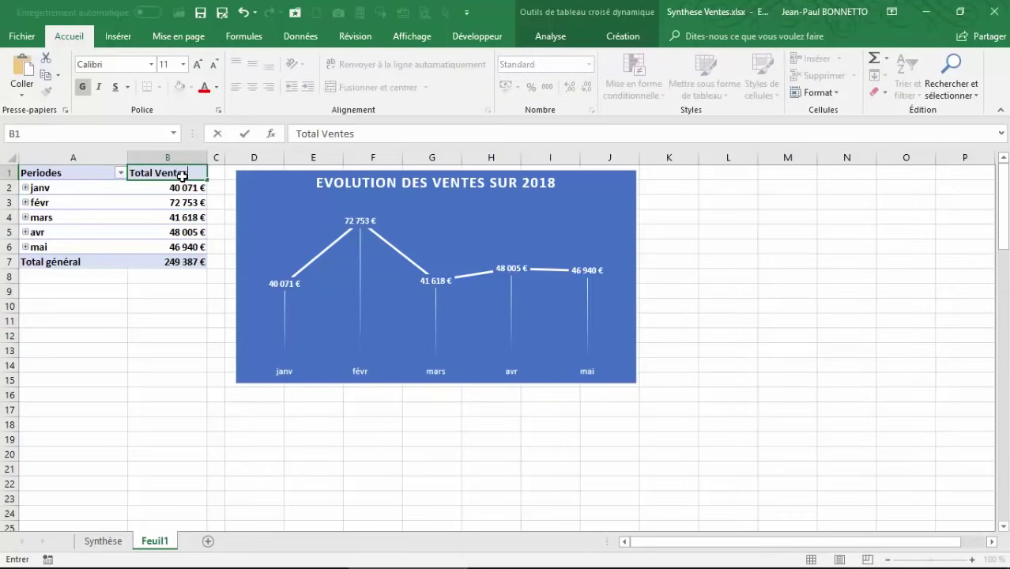
pyautogui.press('Return')
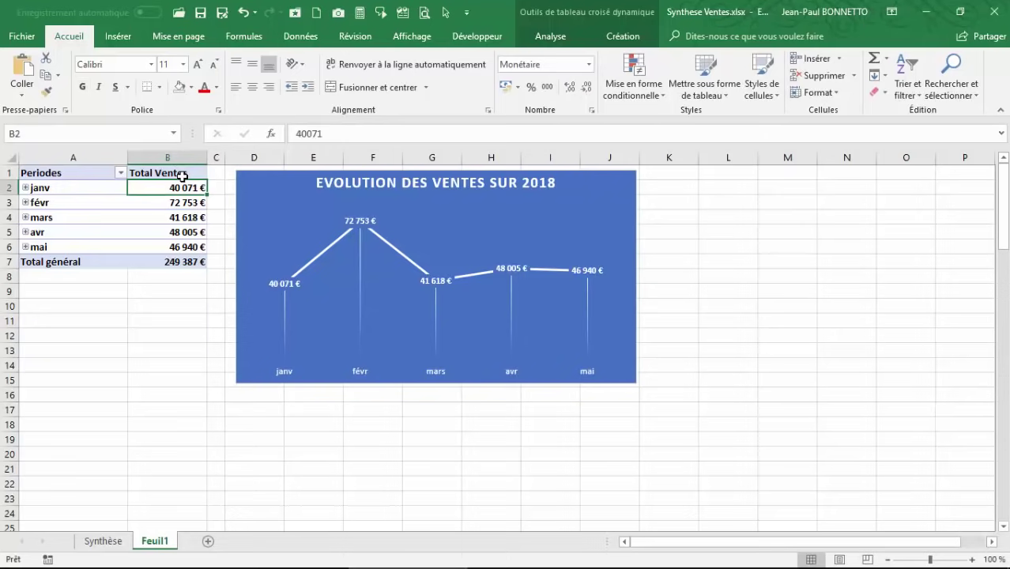
# Select a cell inside the pivot table to bring up the Analyse options
pyautogui.click(142, 233)
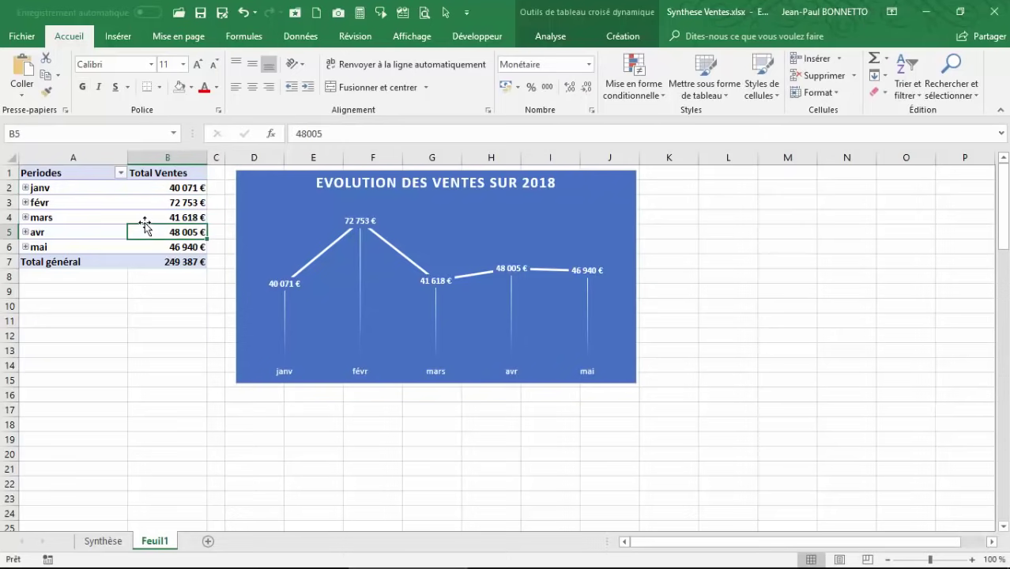
pyautogui.click(121, 208)
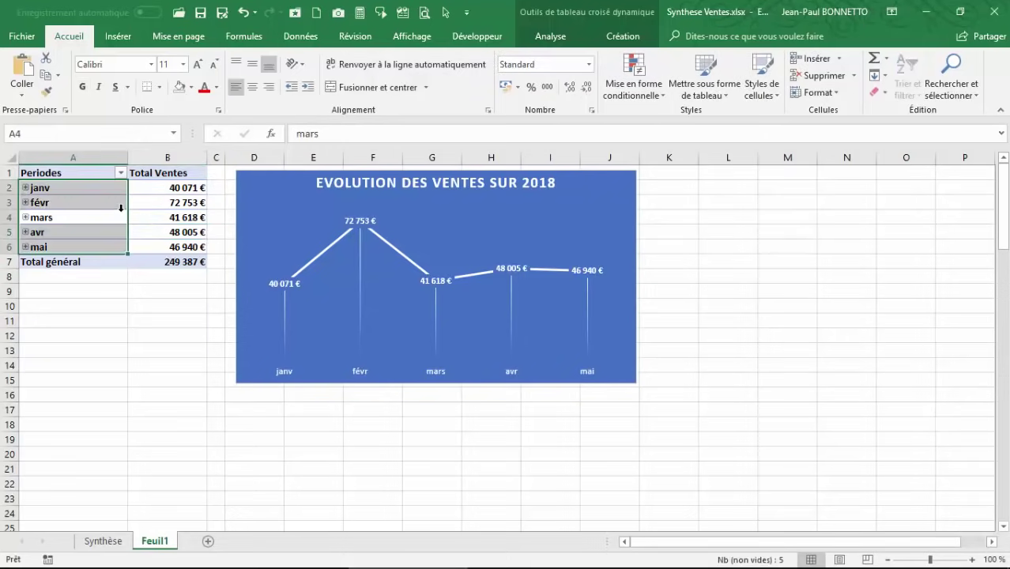
pyautogui.click(175, 222)
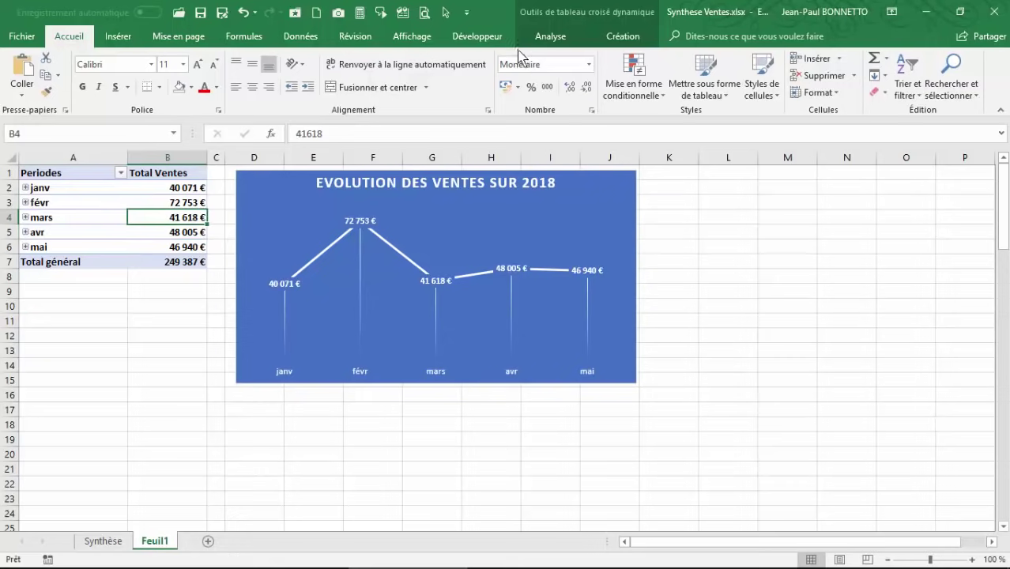
pyautogui.click(547, 36)
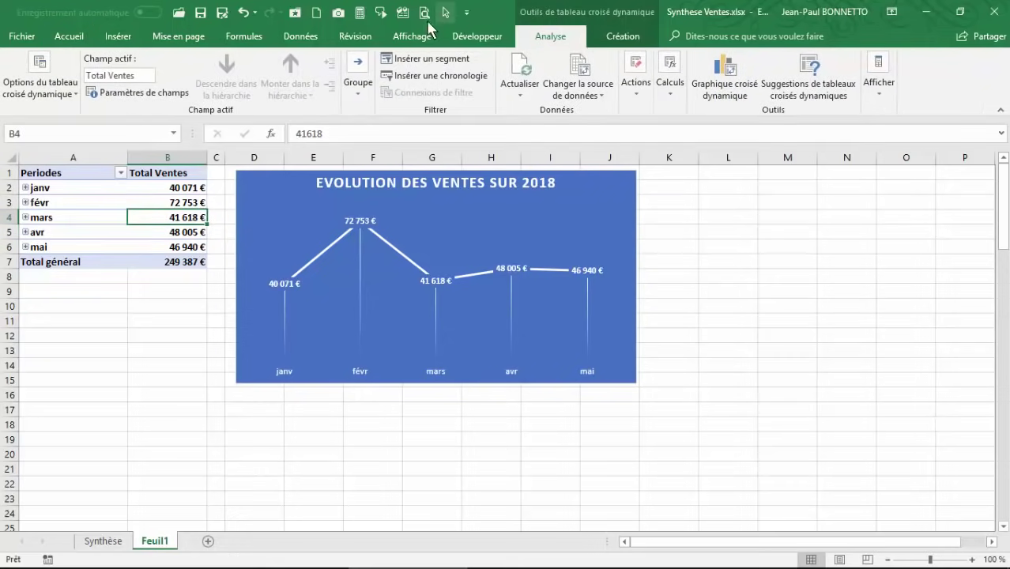
# Insert Client and Produit slicers for the pivot table
pyautogui.click(430, 60)
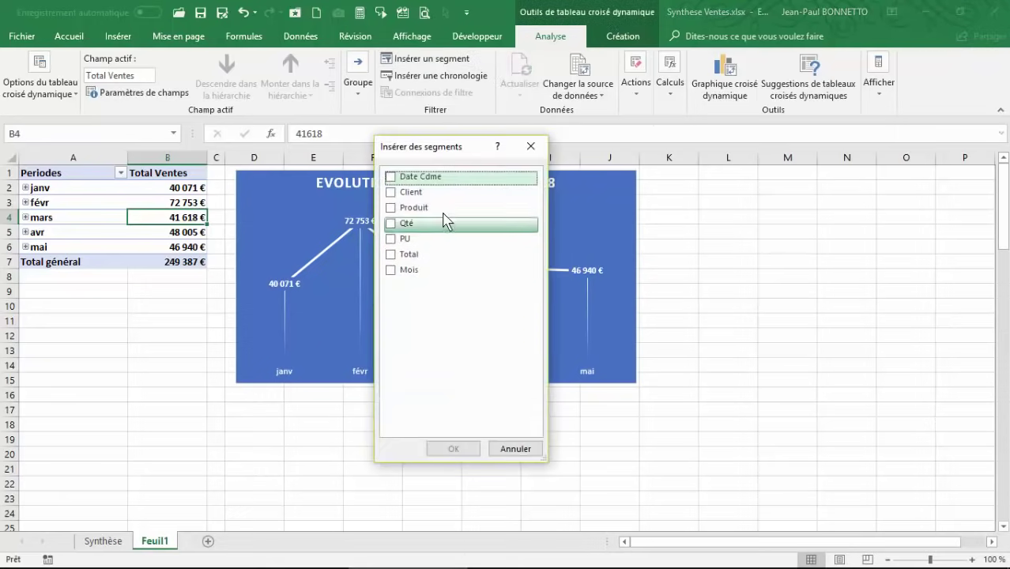
pyautogui.click(394, 194)
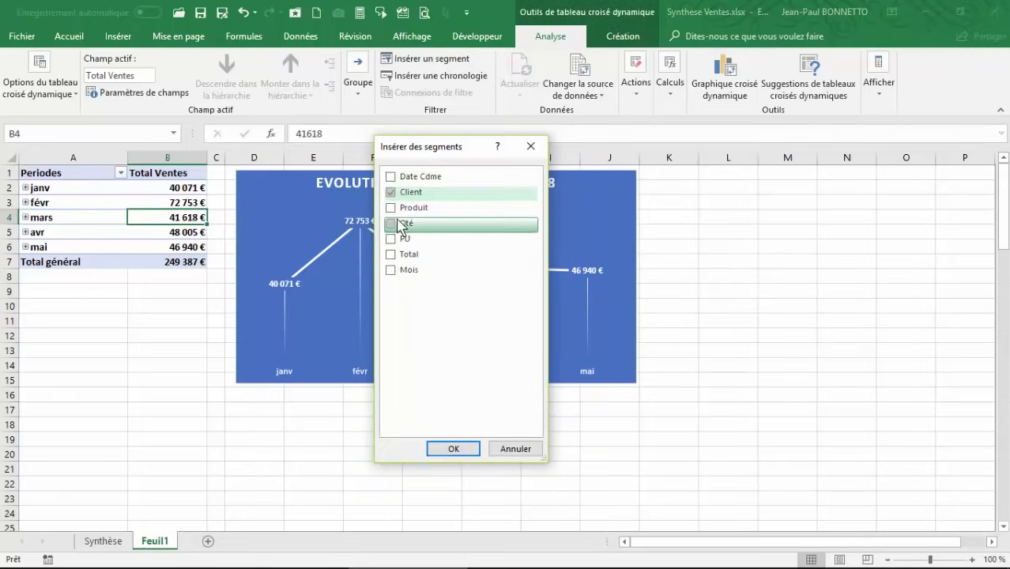
pyautogui.click(392, 208)
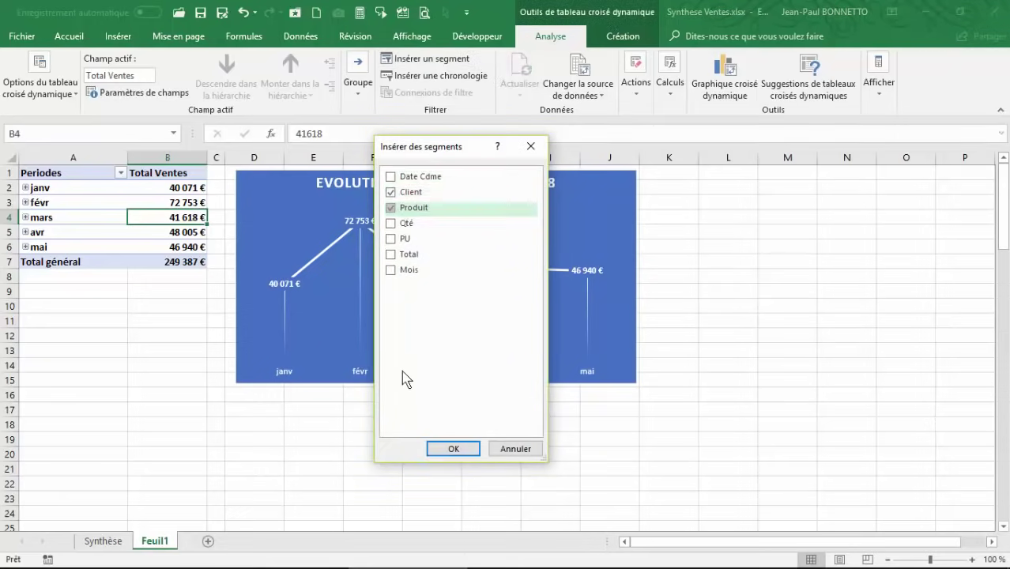
pyautogui.click(436, 450)
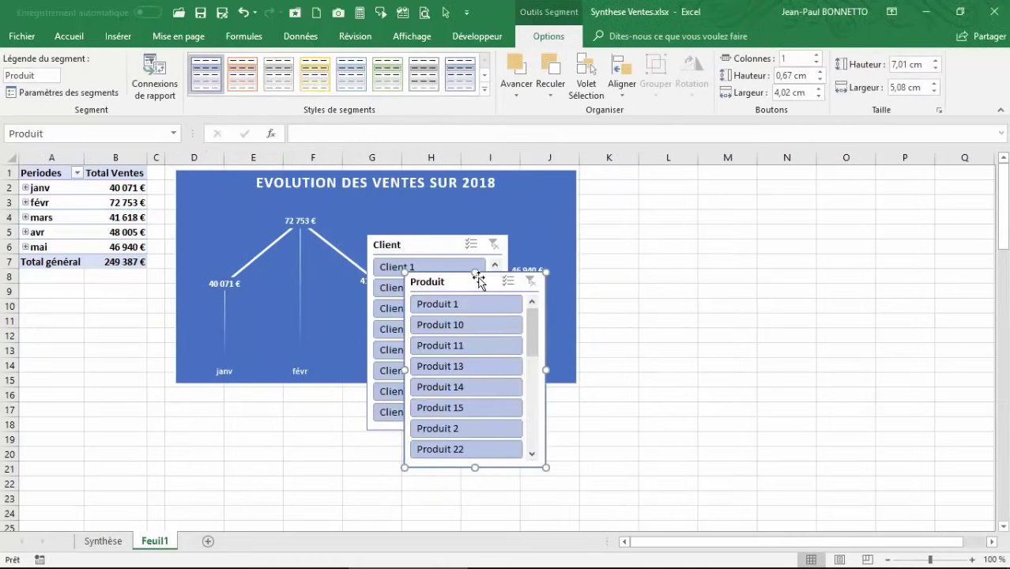
# Arrange the two slicers, move the chart down to rows 9–23, and enlarge it slightly
pyautogui.moveTo(478, 294); pyautogui.dragTo(684, 194)
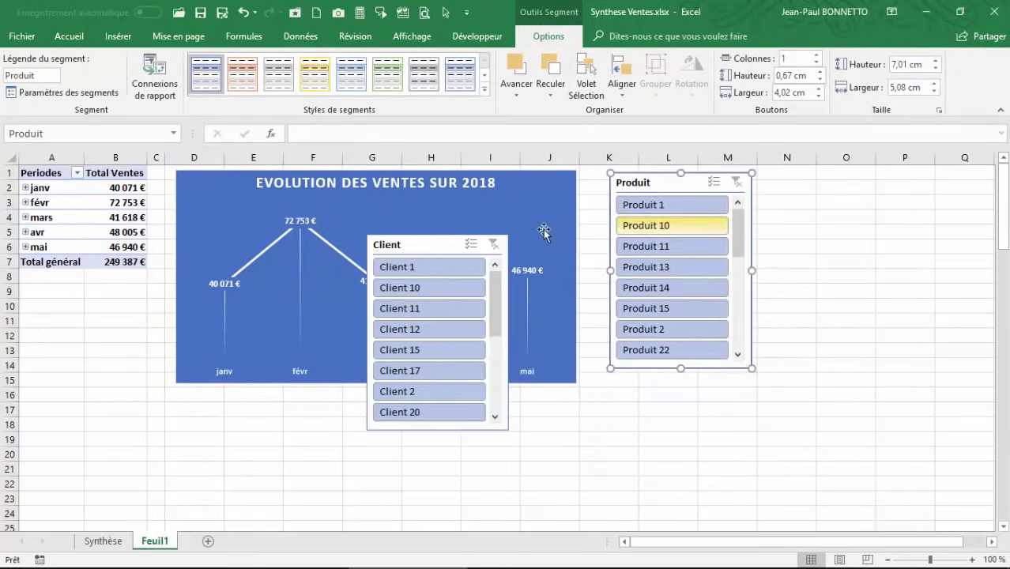
pyautogui.moveTo(448, 255); pyautogui.dragTo(852, 193)
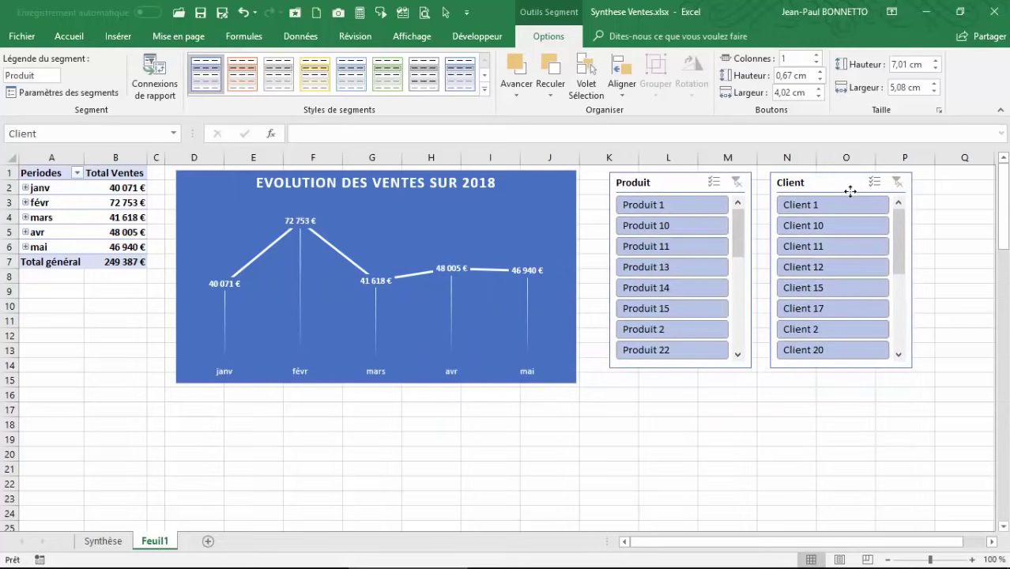
pyautogui.click(693, 453)
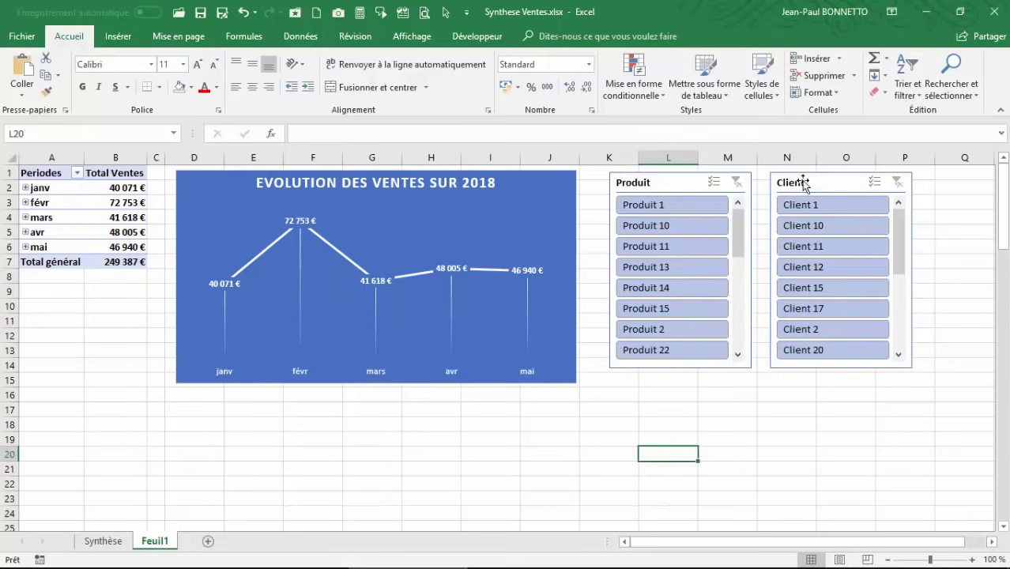
pyautogui.moveTo(411, 178)
pyautogui.mouseDown()
pyautogui.moveTo(287, 286)
pyautogui.moveTo(263, 283)
pyautogui.mouseUp()
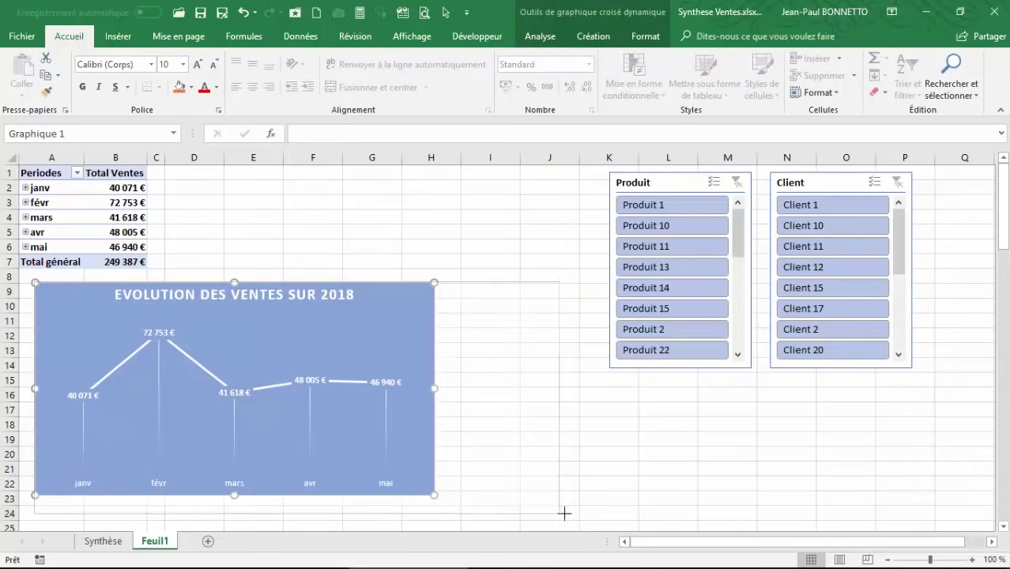
pyautogui.moveTo(439, 496); pyautogui.dragTo(568, 501)
pyautogui.moveTo(669, 182); pyautogui.dragTo(246, 181)
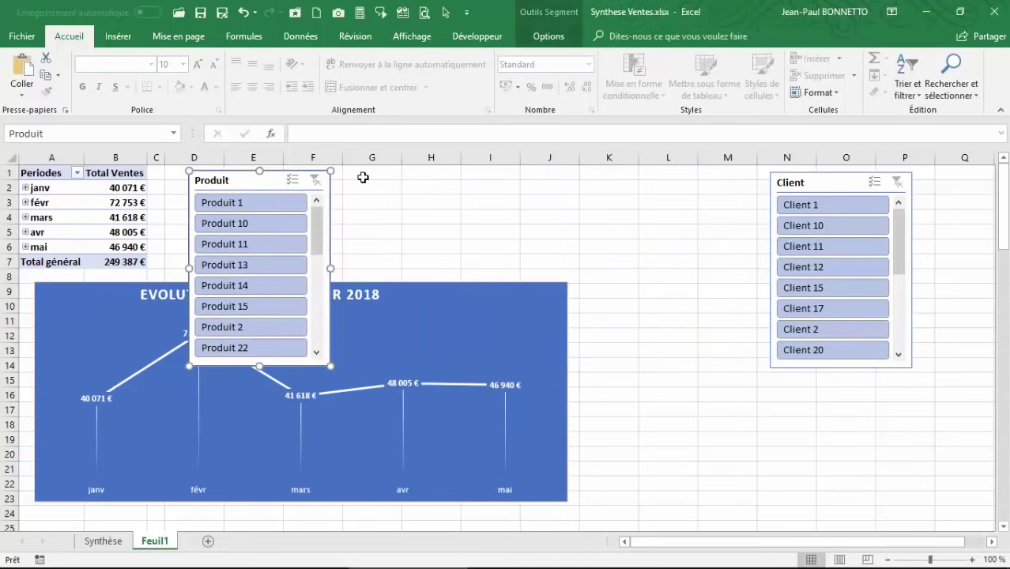
# Give the Produit slicer a green style
pyautogui.click(548, 36)
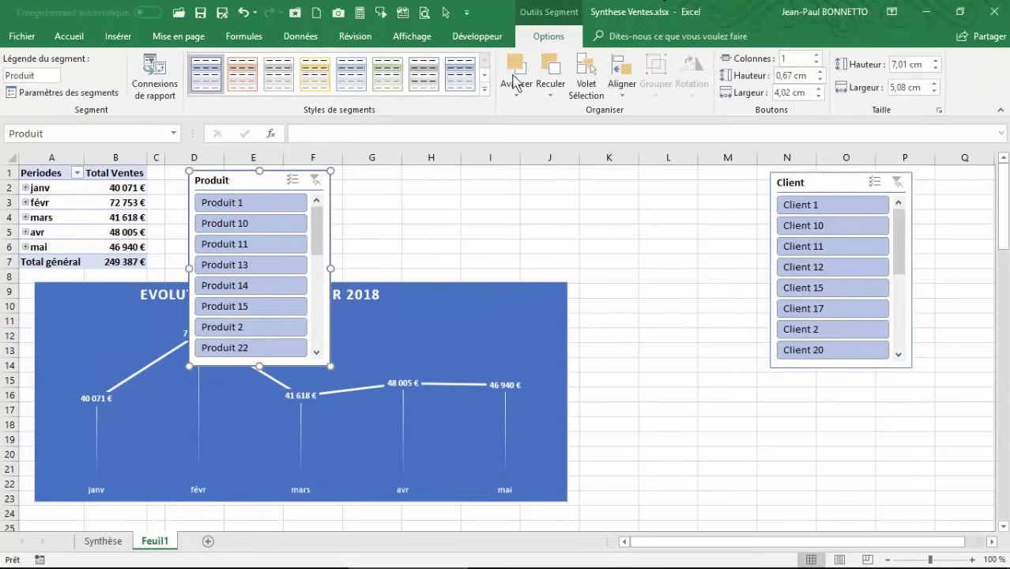
pyautogui.click(485, 88)
pyautogui.click(390, 140)
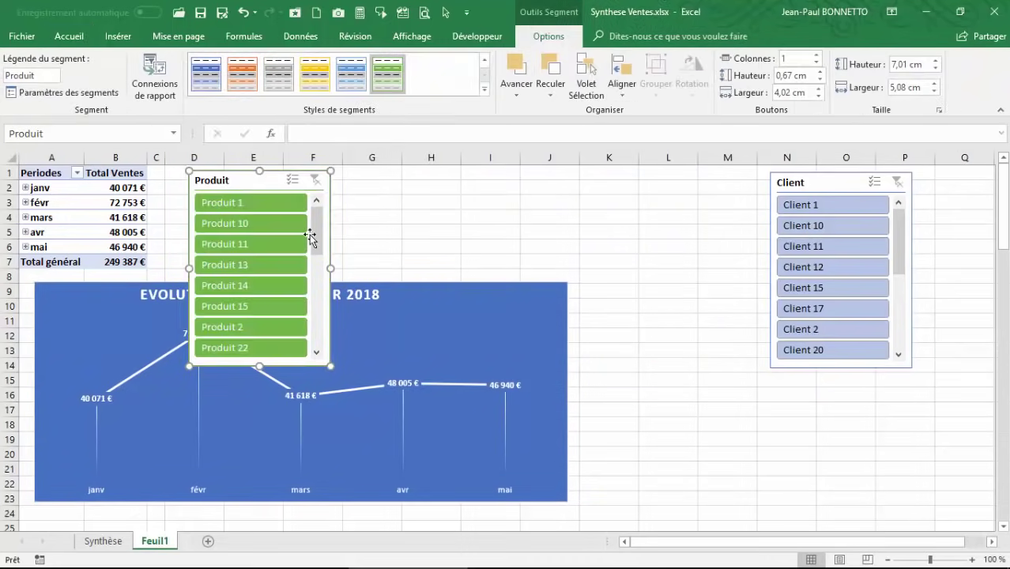
# Lay Produit out in 4 columns at a smaller size, and move the Client slicer to column K
pyautogui.click(817, 54)
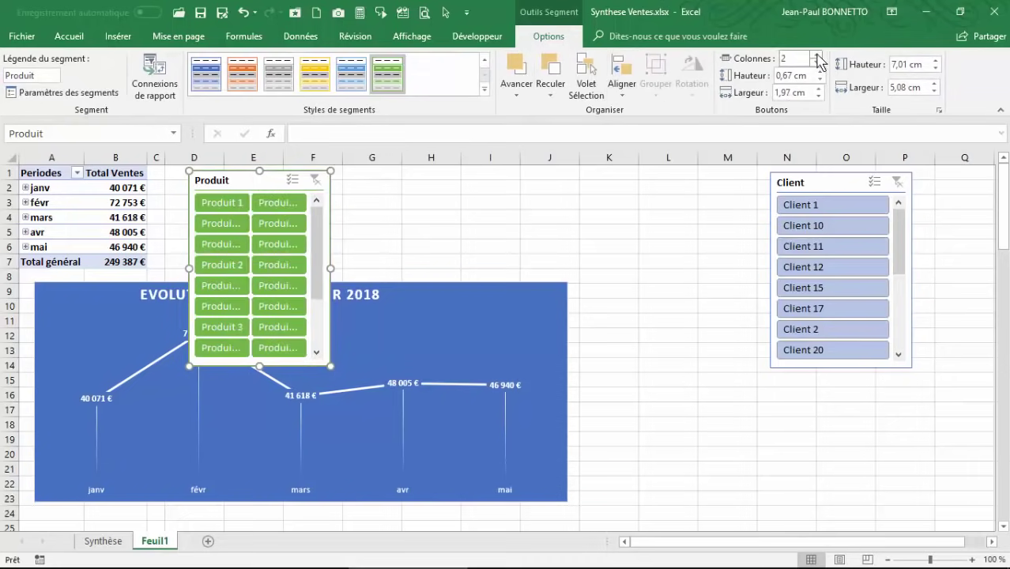
pyautogui.click(817, 54)
pyautogui.moveTo(330, 269); pyautogui.dragTo(578, 269)
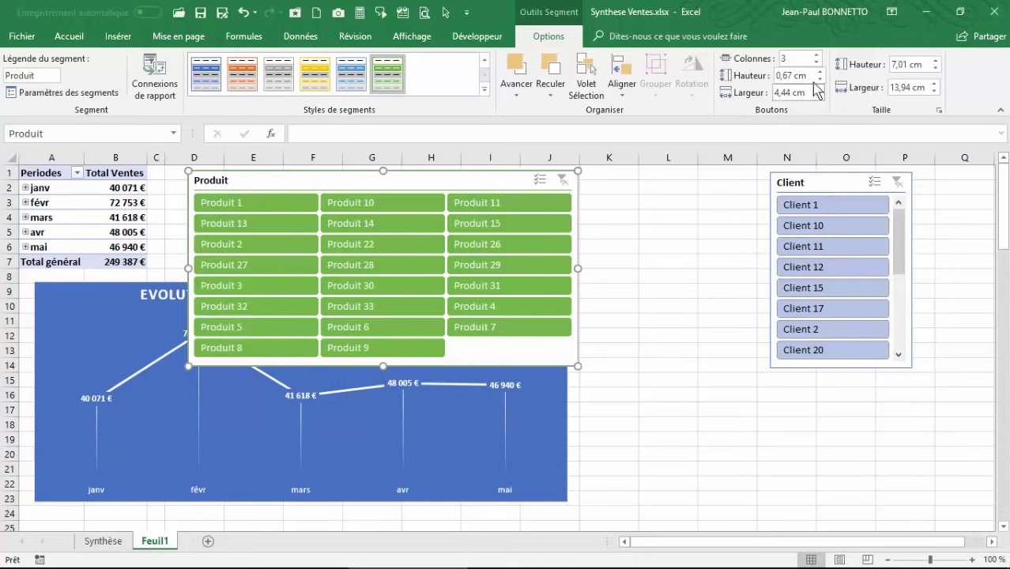
pyautogui.click(816, 54)
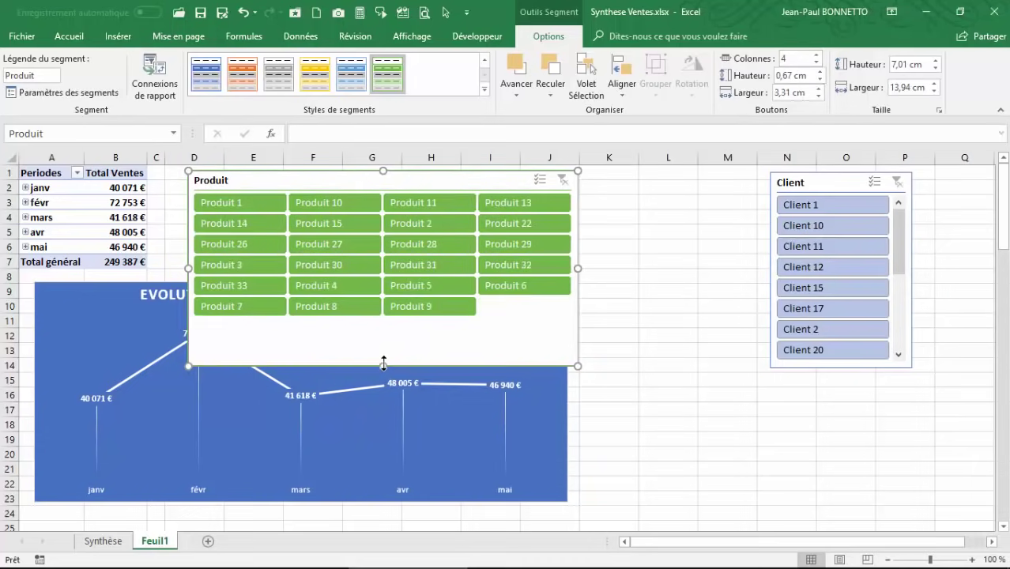
pyautogui.moveTo(384, 365); pyautogui.dragTo(383, 329)
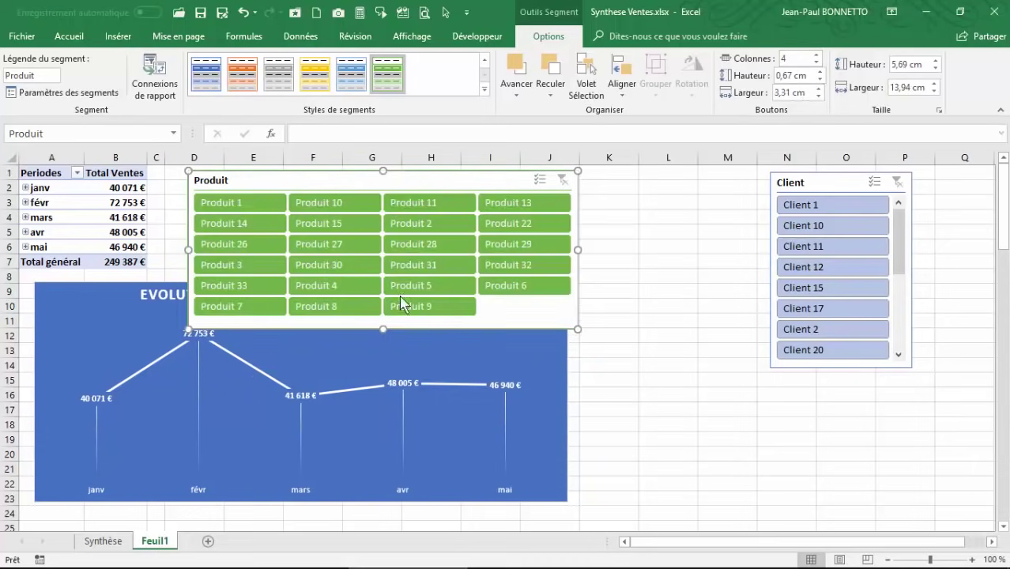
pyautogui.moveTo(578, 250); pyautogui.dragTo(551, 250)
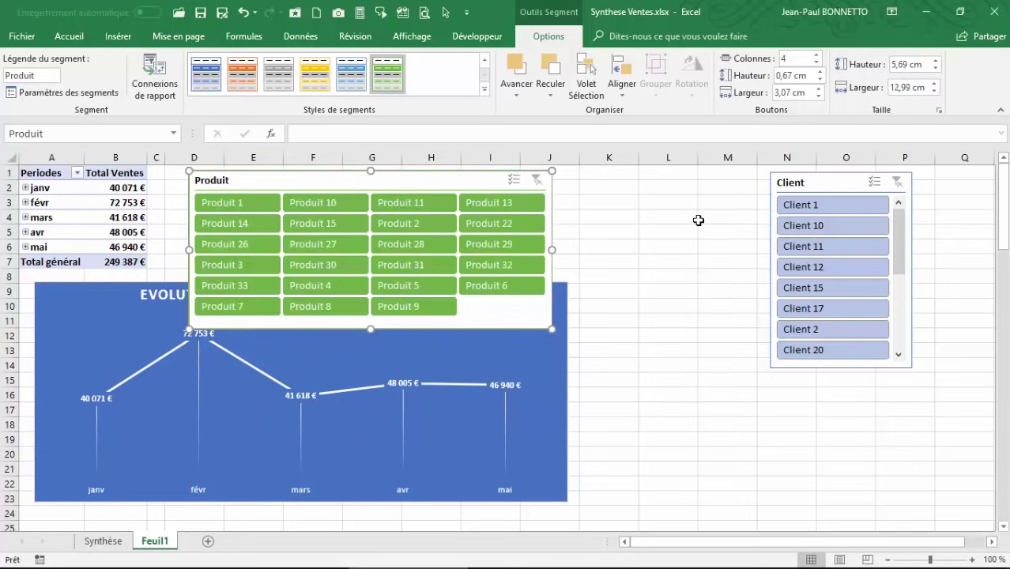
pyautogui.click(732, 185)
pyautogui.moveTo(826, 183); pyautogui.dragTo(651, 185)
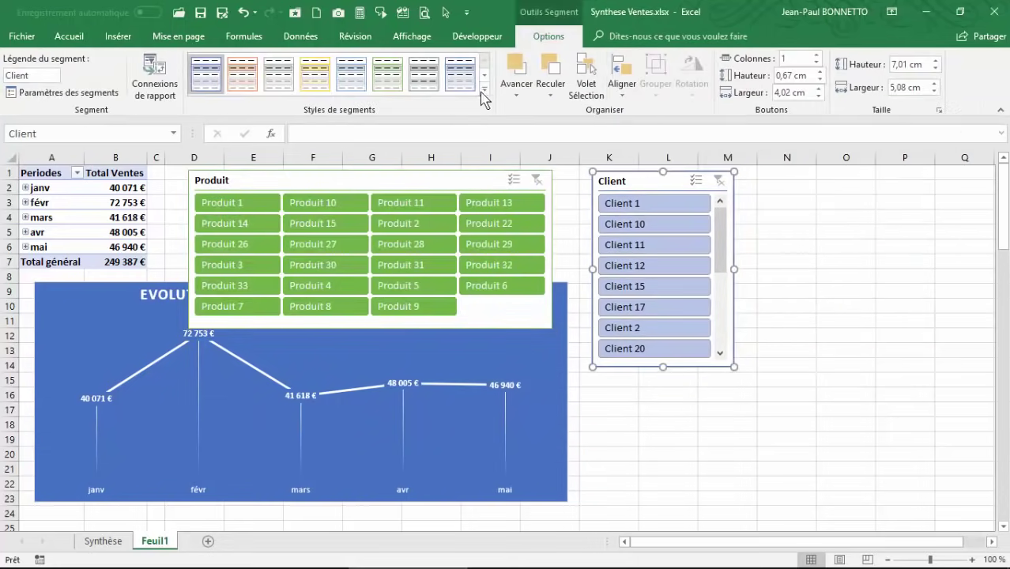
# Give the Client slicer a dark orange style in 4 columns, resize it, and place it beside the chart
pyautogui.click(488, 101)
pyautogui.click(242, 146)
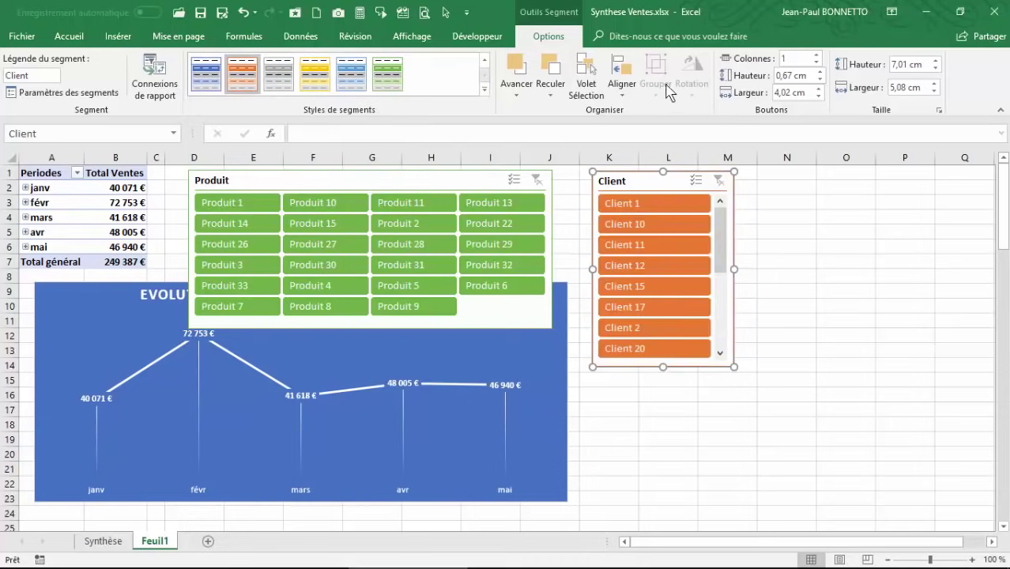
pyautogui.click(818, 56)
pyautogui.click(817, 56)
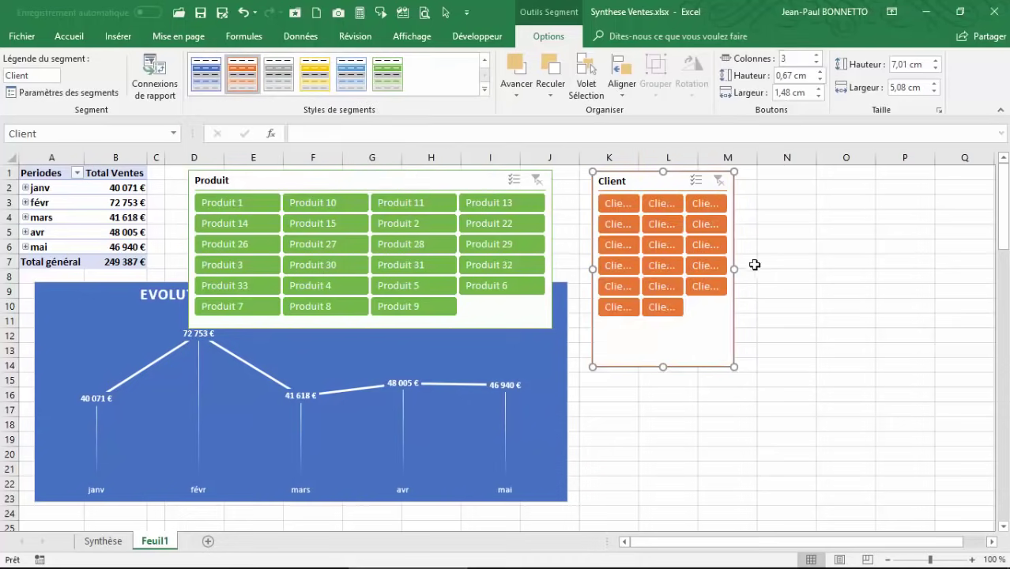
pyautogui.click(817, 55)
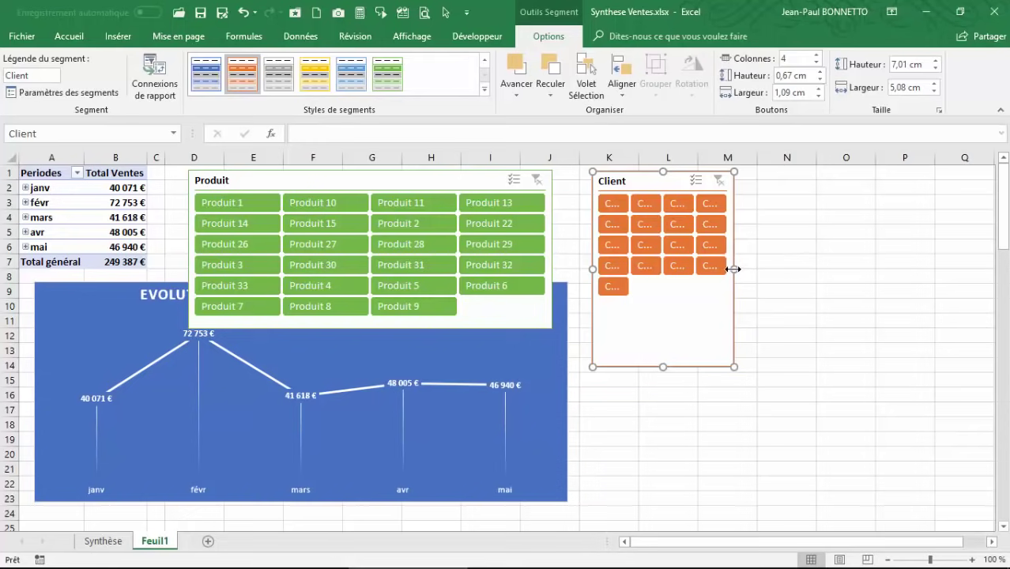
pyautogui.moveTo(734, 269); pyautogui.dragTo(928, 265)
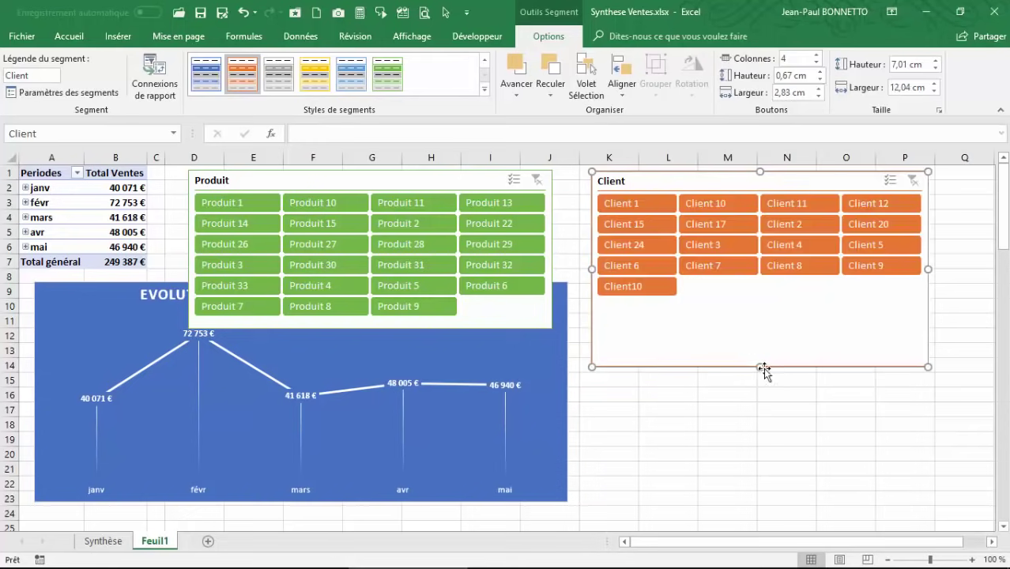
pyautogui.moveTo(763, 354); pyautogui.dragTo(765, 322)
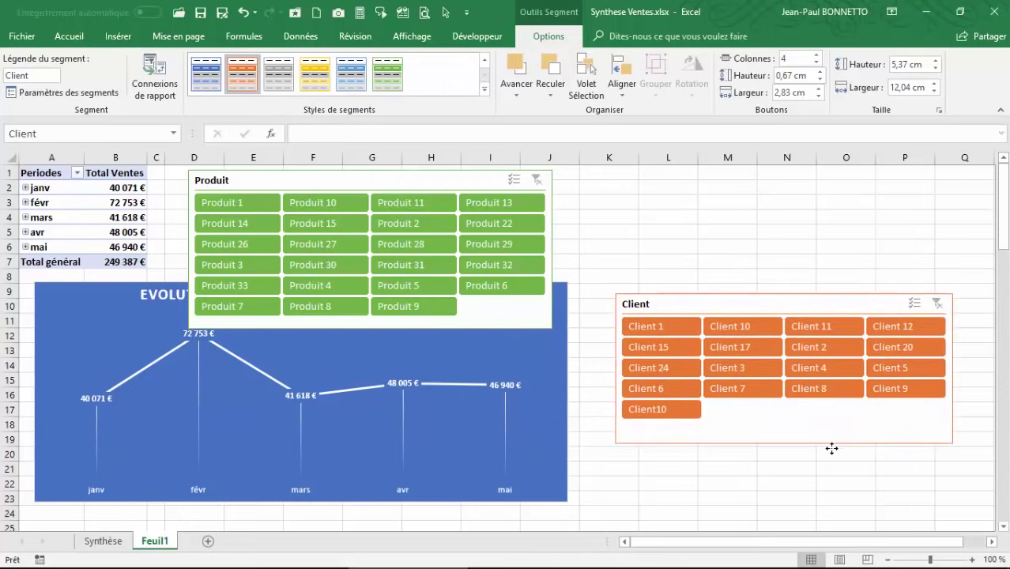
pyautogui.moveTo(819, 352); pyautogui.dragTo(843, 486)
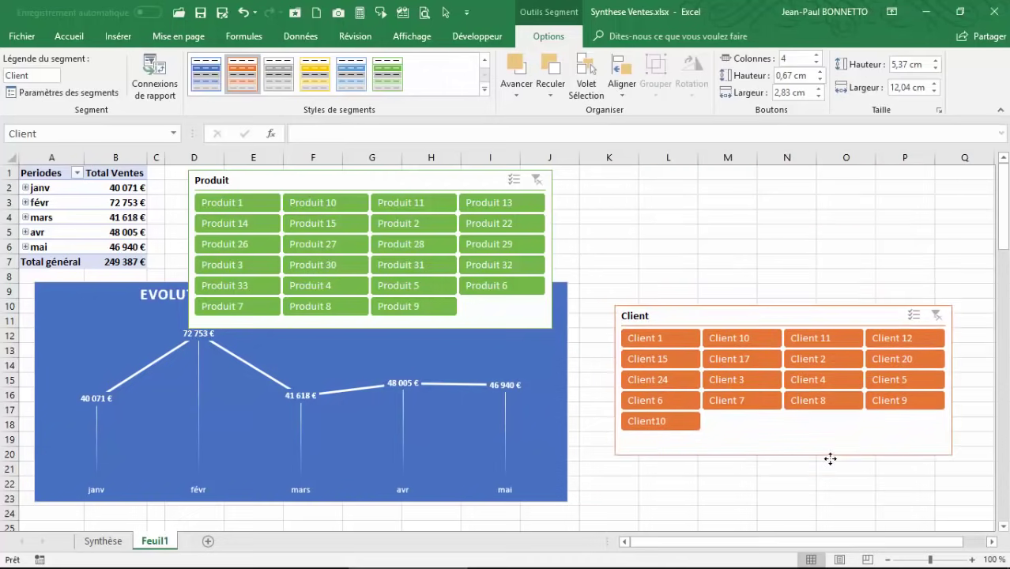
# Set Produit to 6 columns, widen and shorten it, then nudge both slicers into place
pyautogui.moveTo(503, 183); pyautogui.dragTo(512, 183)
pyautogui.click(815, 54)
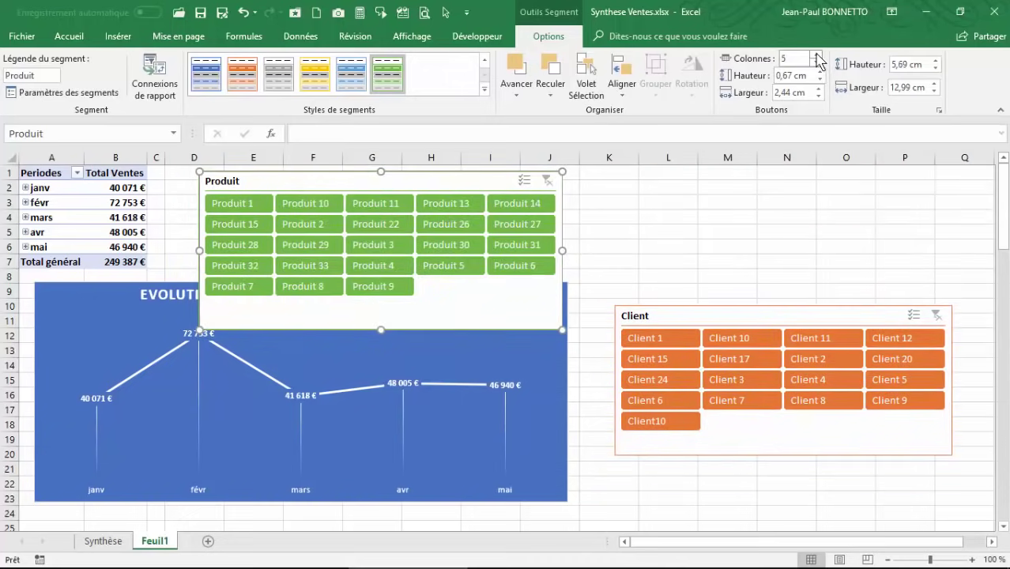
pyautogui.click(815, 54)
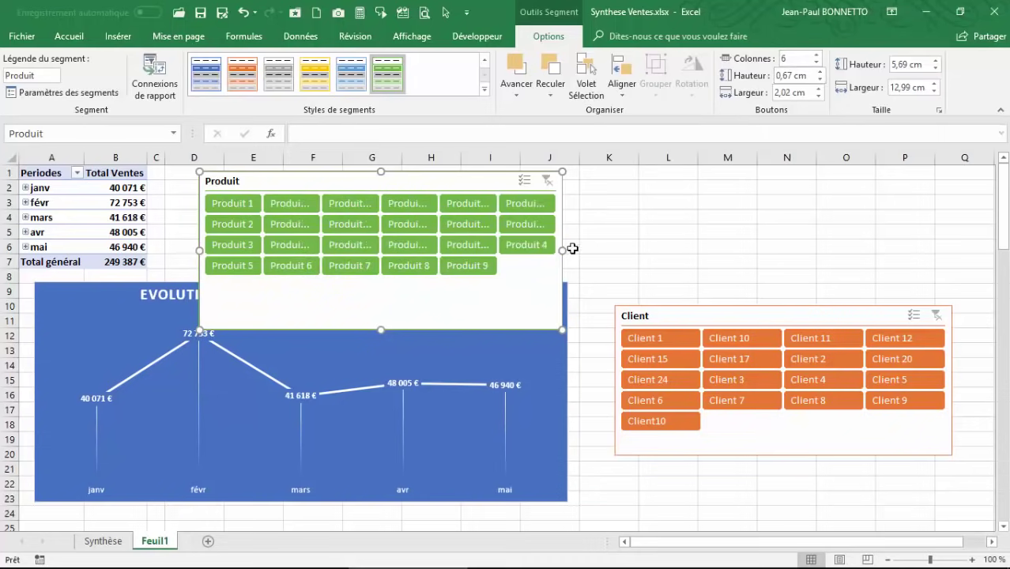
pyautogui.moveTo(563, 252); pyautogui.dragTo(833, 250)
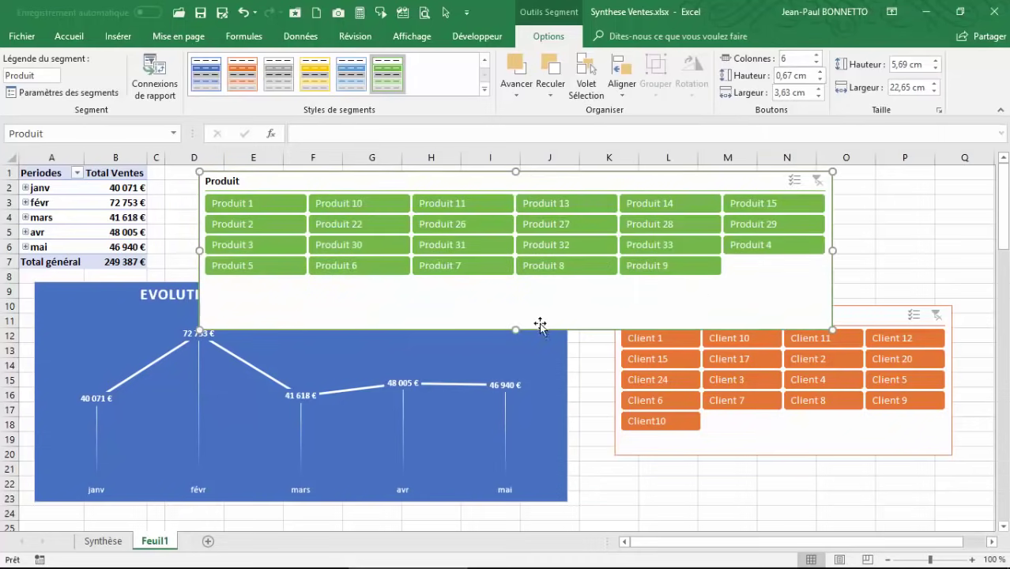
pyautogui.moveTo(517, 328); pyautogui.dragTo(517, 283)
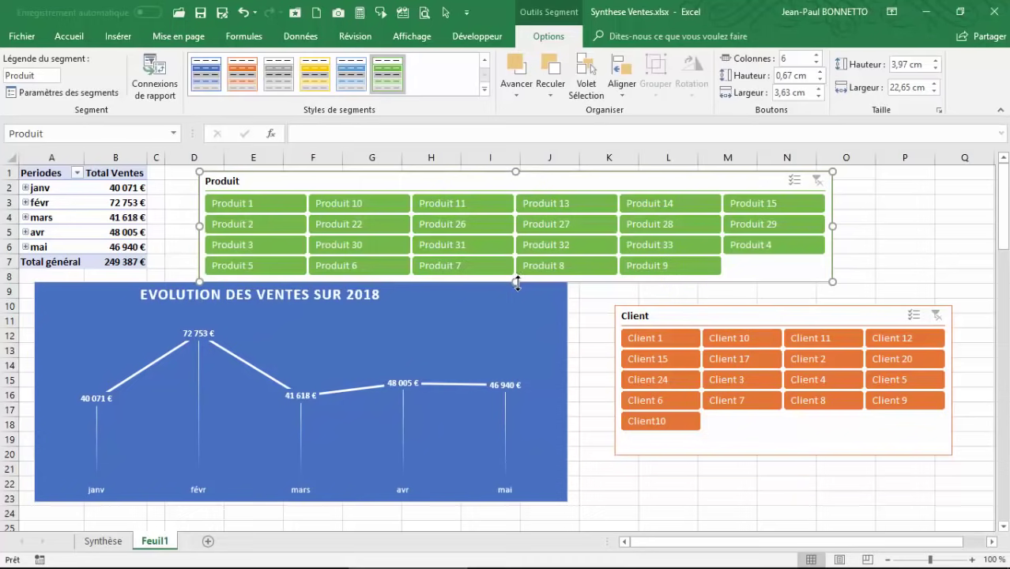
pyautogui.moveTo(551, 186); pyautogui.dragTo(527, 181)
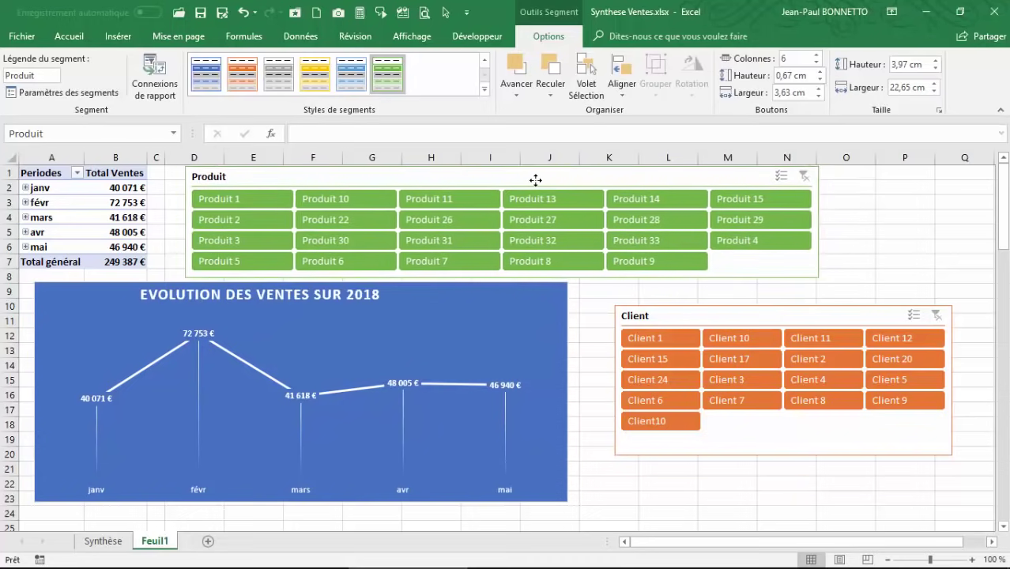
pyautogui.moveTo(775, 312); pyautogui.dragTo(745, 298)
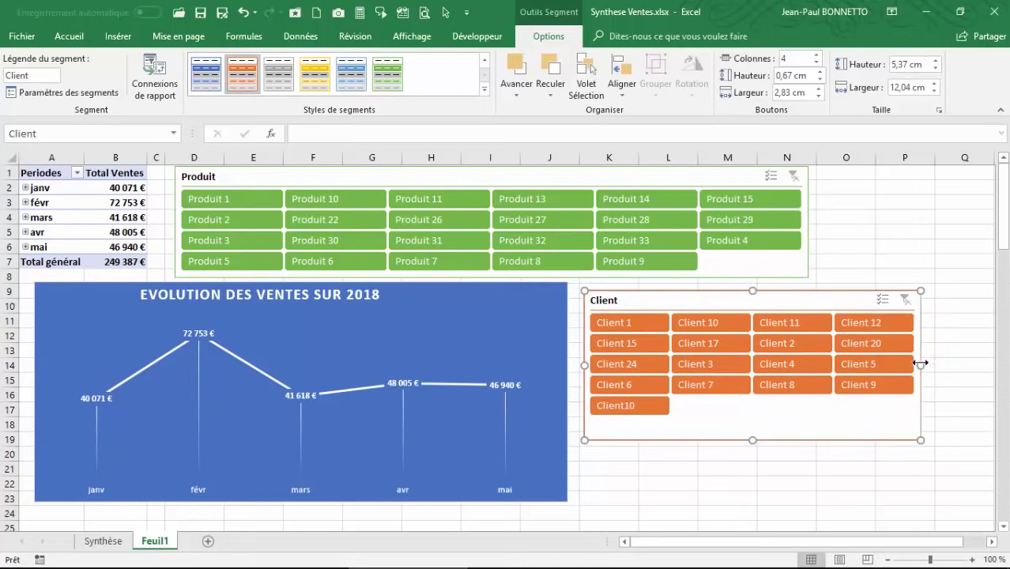
# Nudge the Client slicer into place, then test filtering on Client 17 and then Client 2
pyautogui.moveTo(777, 303); pyautogui.dragTo(779, 306)
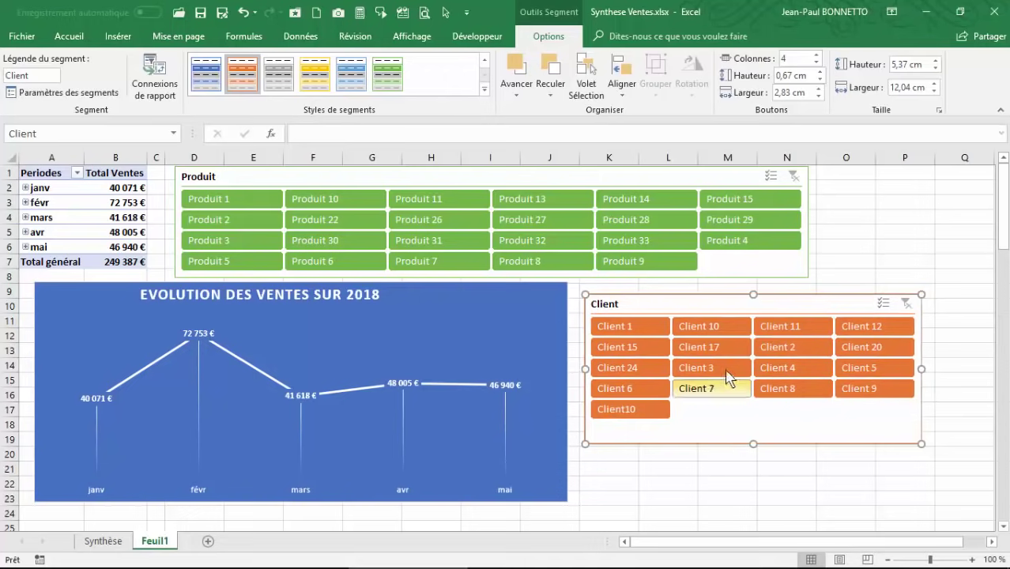
pyautogui.click(710, 351)
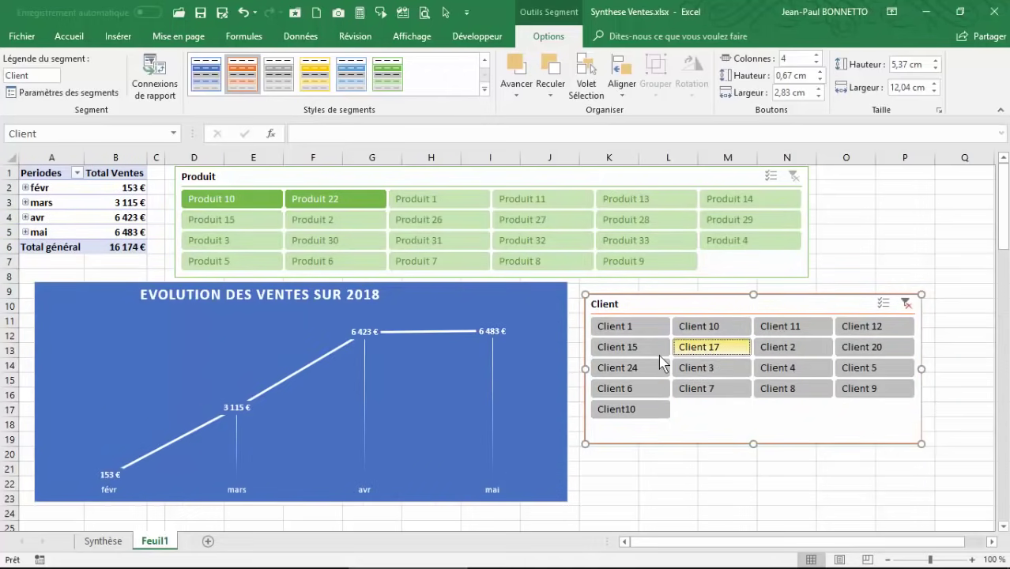
pyautogui.click(794, 348)
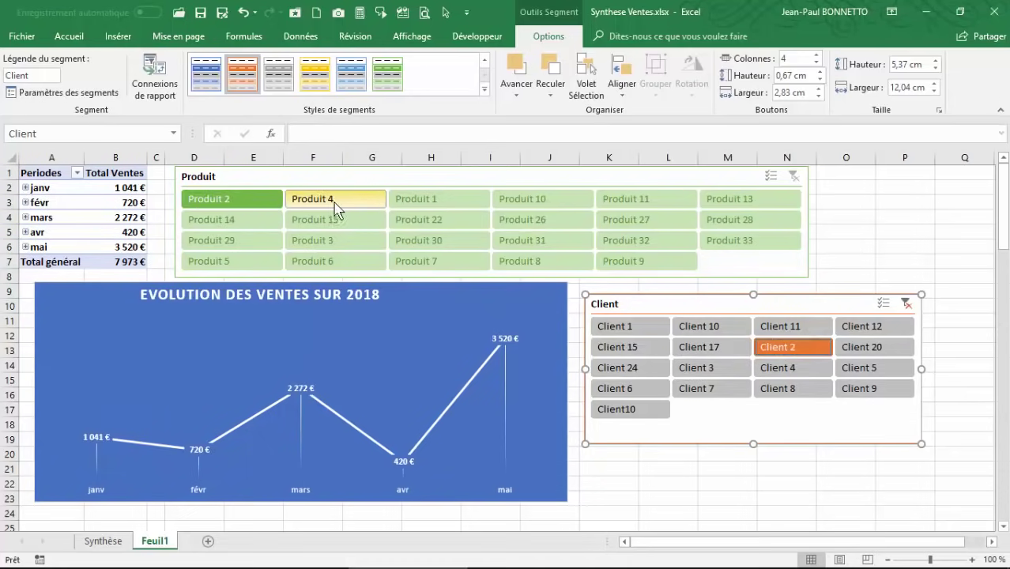
pyautogui.keyDown('ctrl'); pyautogui.click(212, 202); pyautogui.keyUp('ctrl')
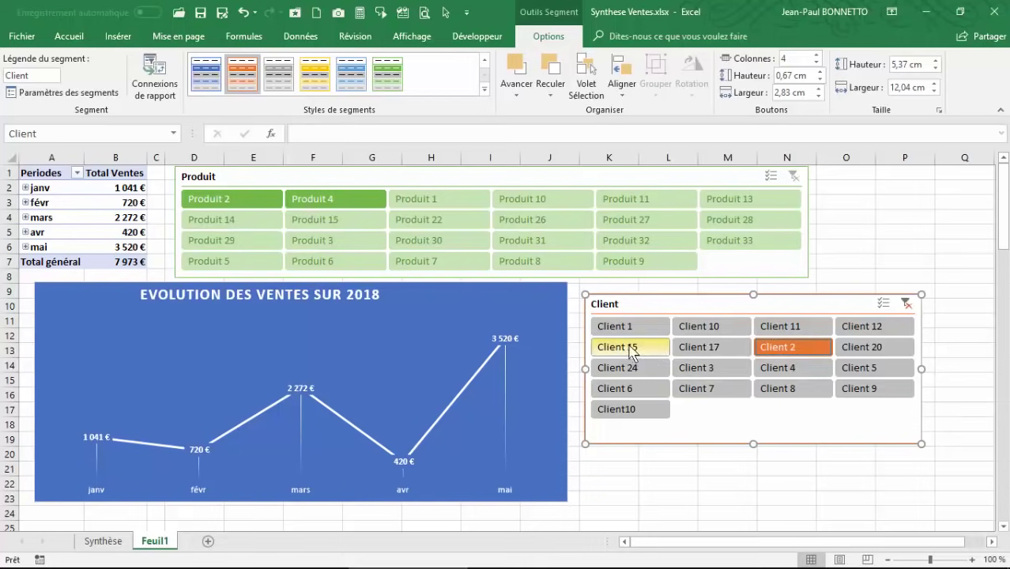
# Filter to Client 1, Client 3 and Client 20, bringing the pivot total to 29 570 €
pyautogui.click(645, 327)
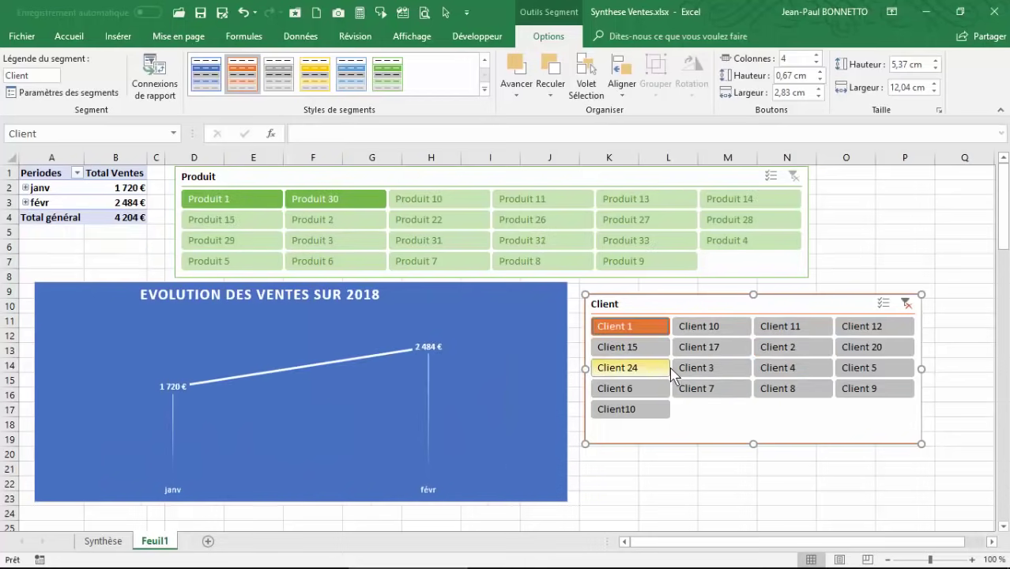
pyautogui.keyDown('ctrl'); pyautogui.click(724, 369); pyautogui.keyUp('ctrl')
pyautogui.keyDown('ctrl'); pyautogui.click(863, 357); pyautogui.keyUp('ctrl')
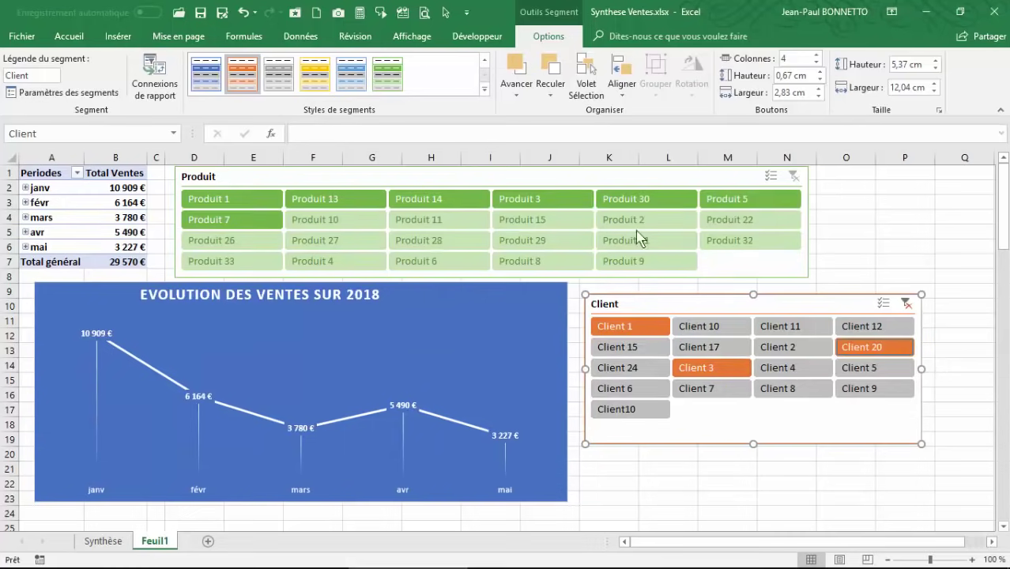
# Turn on Masquer les éléments sans données in the Produit slicer settings
pyautogui.rightClick(584, 176)
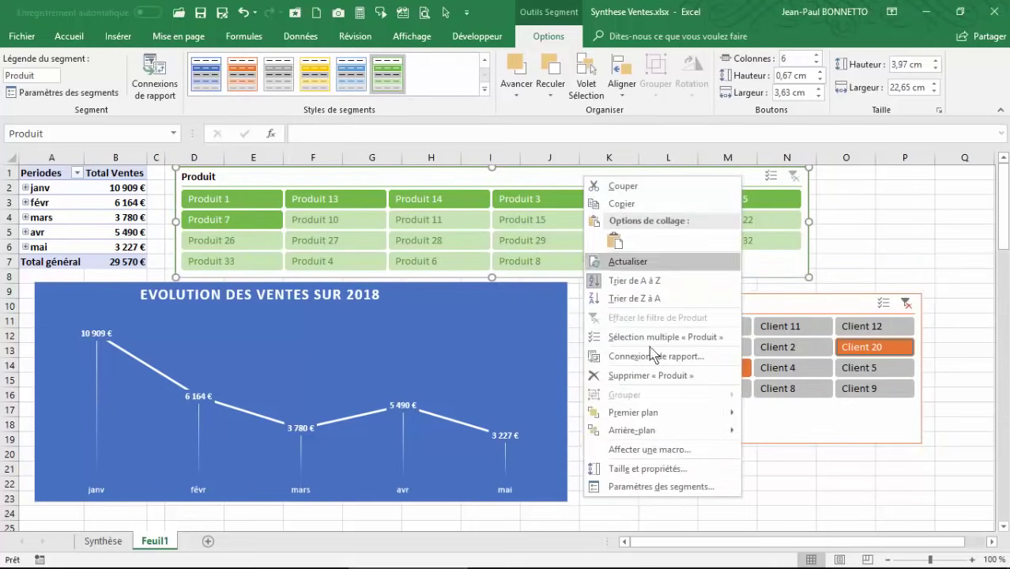
pyautogui.click(644, 486)
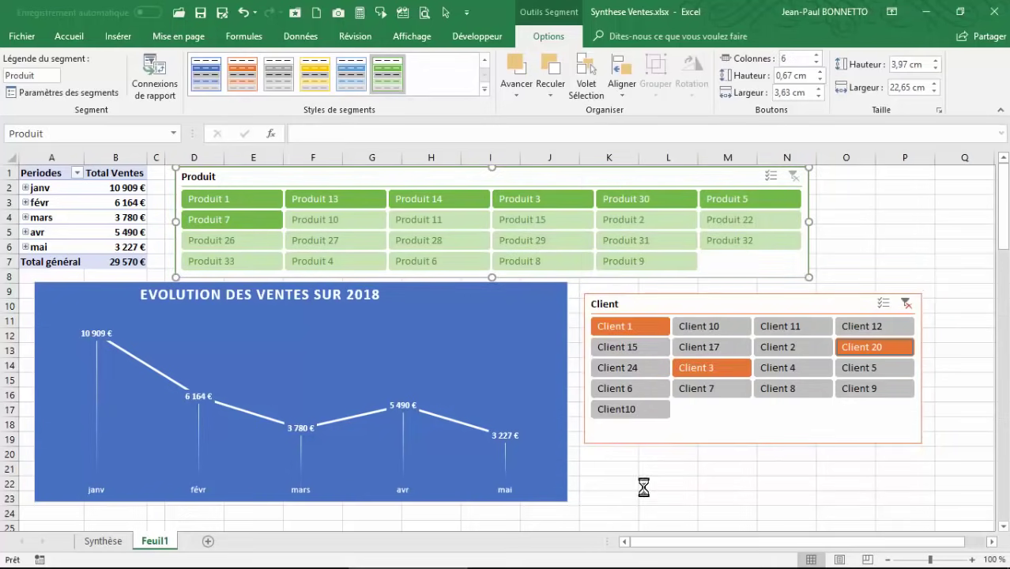
pyautogui.click(635, 486)
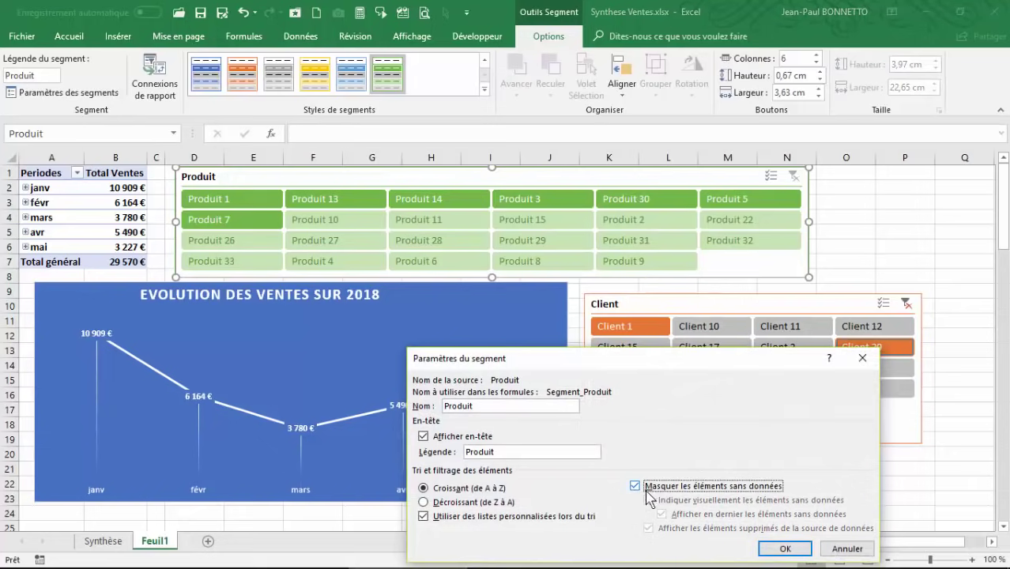
pyautogui.click(780, 549)
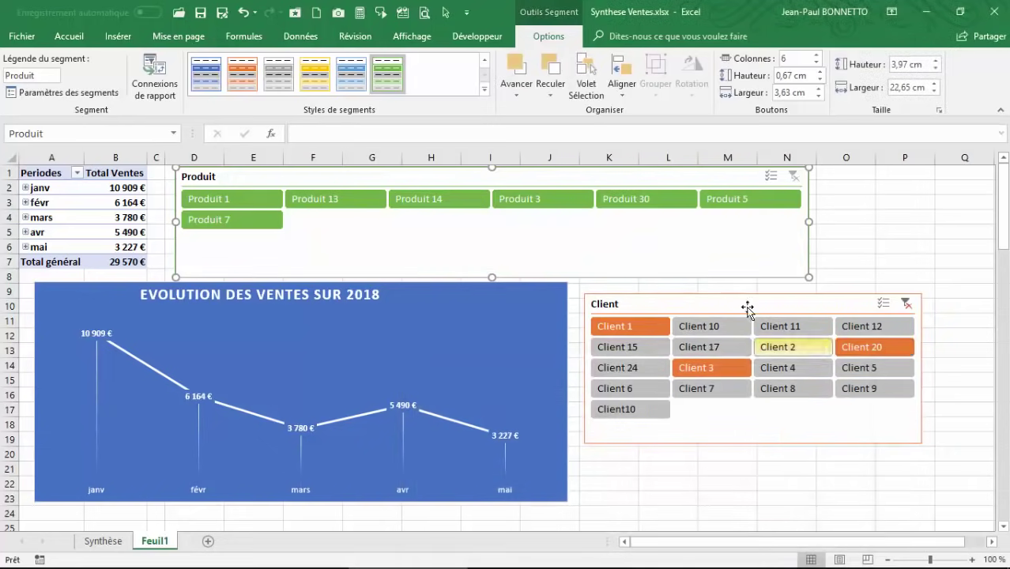
# Turn on Masquer les éléments sans données in the Client slicer settings too
pyautogui.click(746, 306)
pyautogui.rightClick(746, 308)
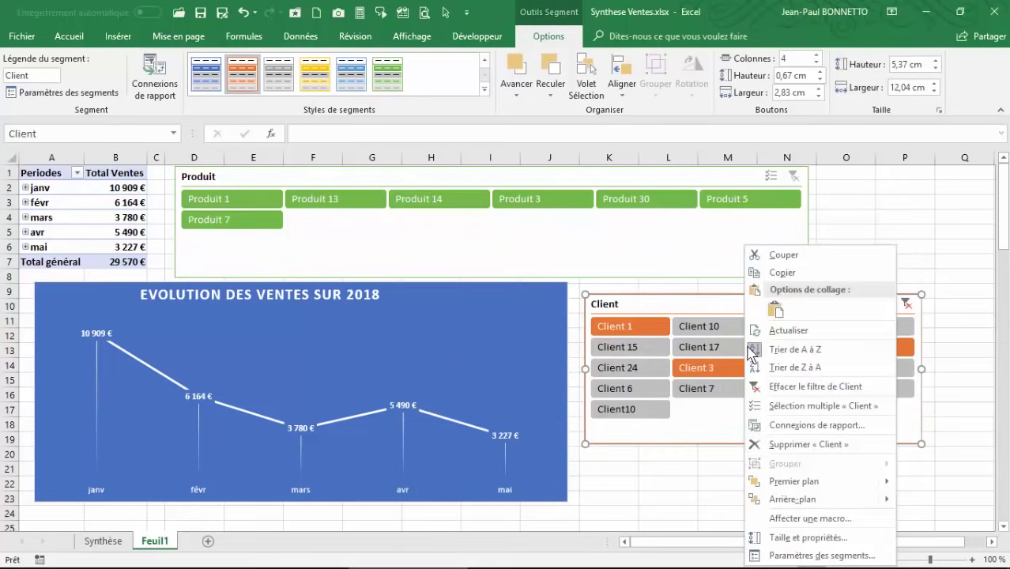
pyautogui.click(790, 556)
pyautogui.click(762, 487)
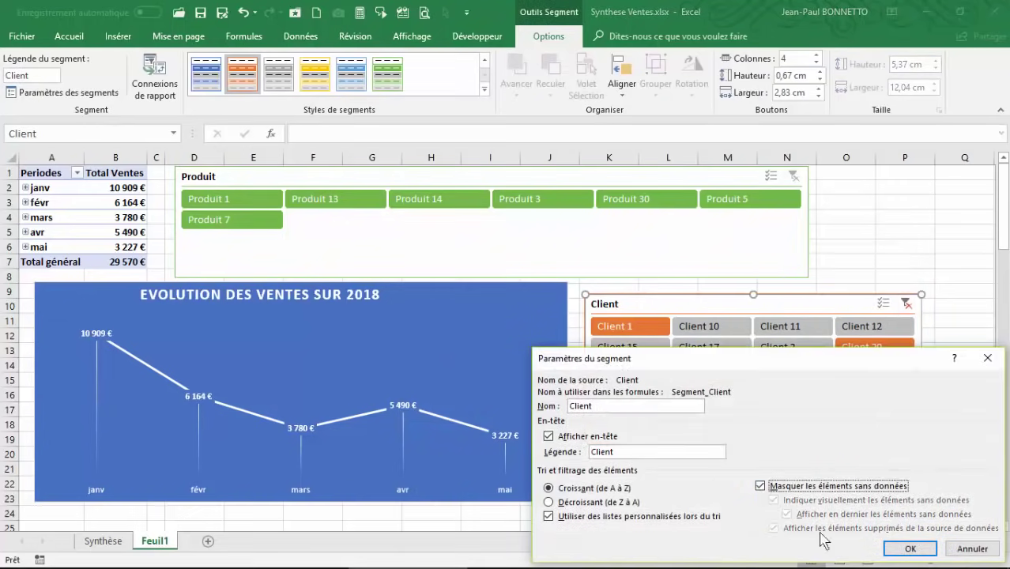
pyautogui.click(909, 548)
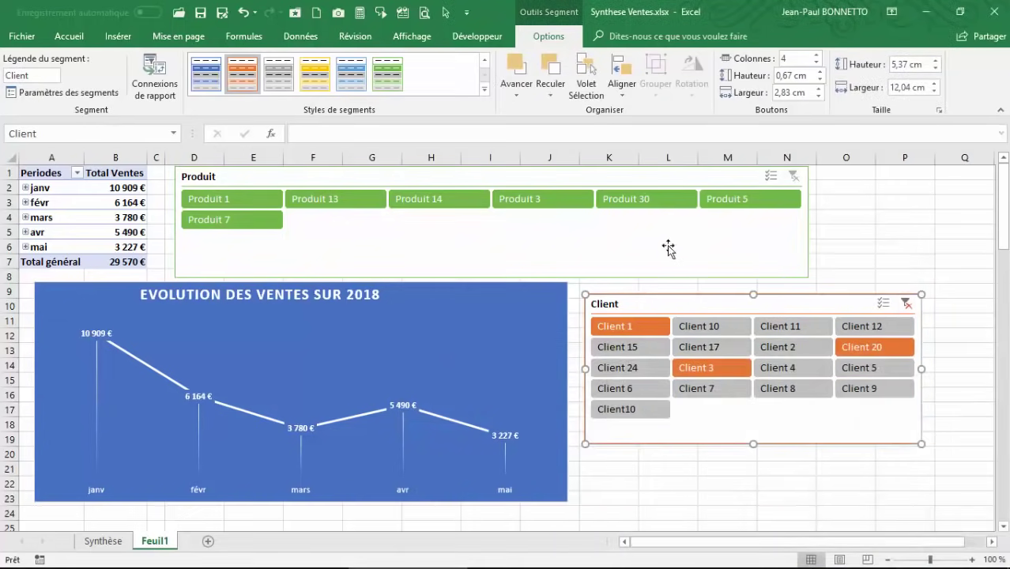
# Test the Client slicer with Client 15, Client 17 and Client 2, then clear it
pyautogui.click(906, 303)
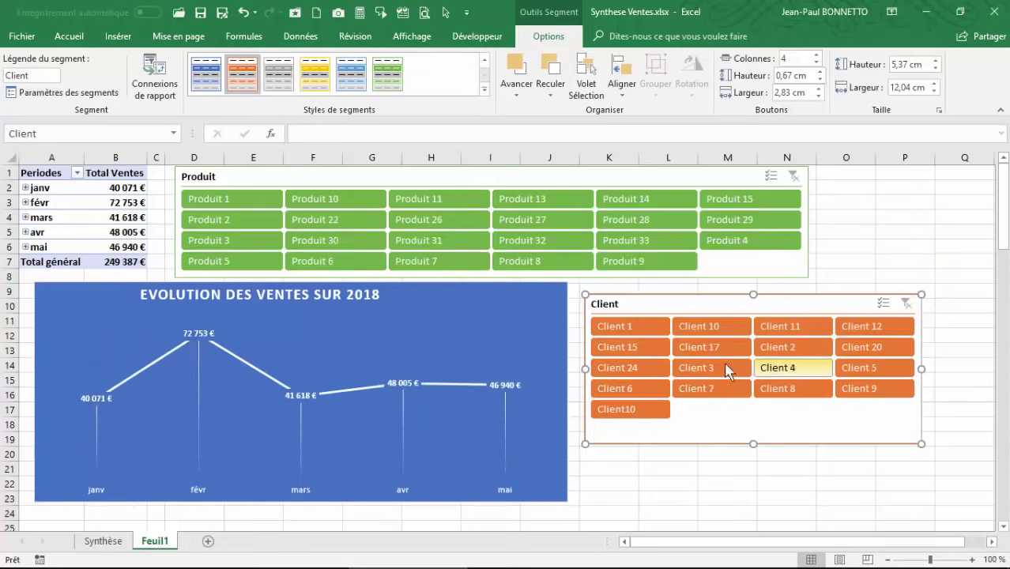
pyautogui.click(631, 349)
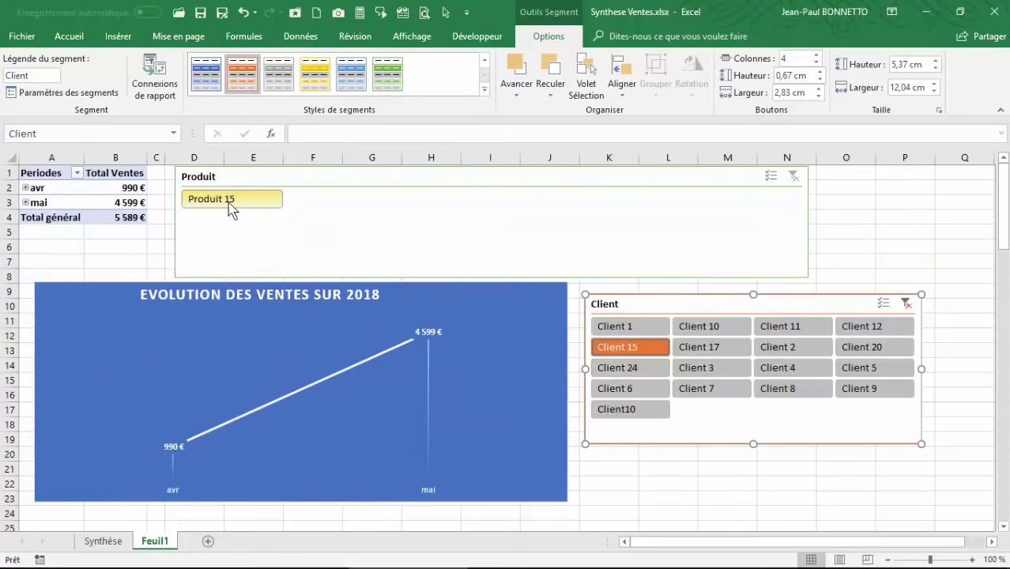
pyautogui.keyDown('ctrl'); pyautogui.click(711, 347); pyautogui.keyUp('ctrl')
pyautogui.keyDown('ctrl'); pyautogui.click(767, 346); pyautogui.keyUp('ctrl')
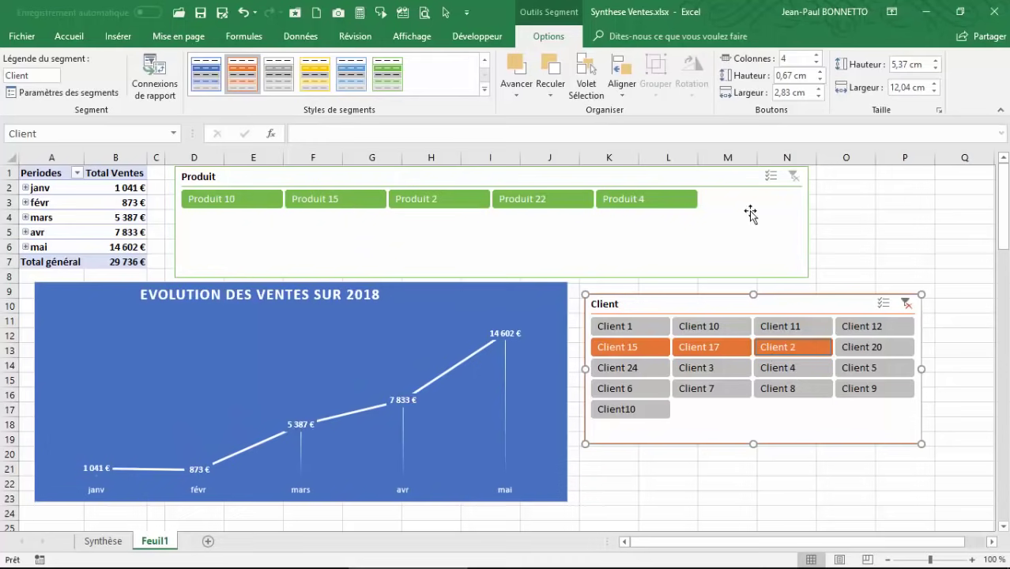
pyautogui.click(906, 303)
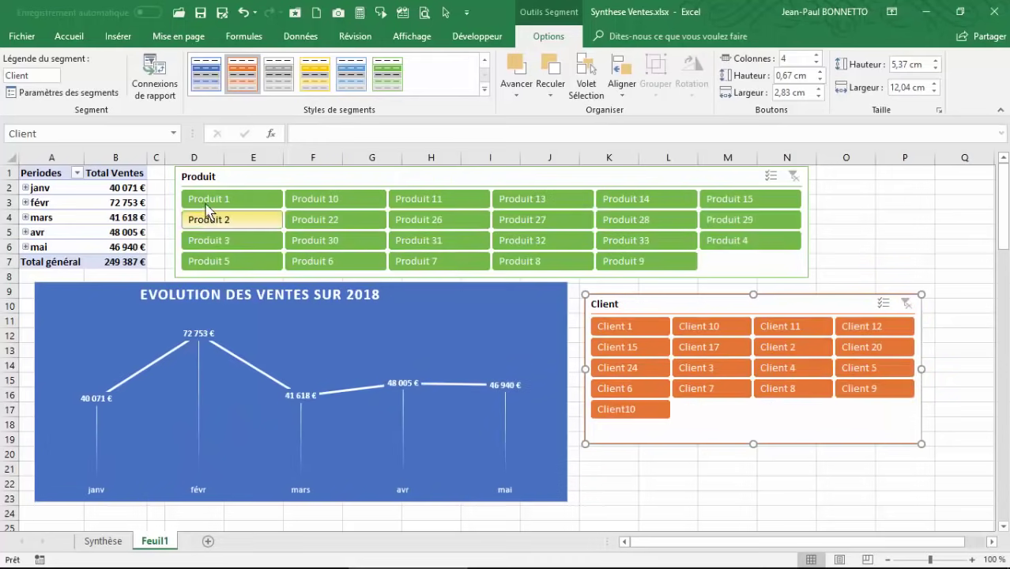
# Test Produit 26, 22 and 27 with Client 17, then clear both slicers back to 249 387 €
pyautogui.keyDown('shift'); pyautogui.click(360, 219); pyautogui.keyUp('shift')
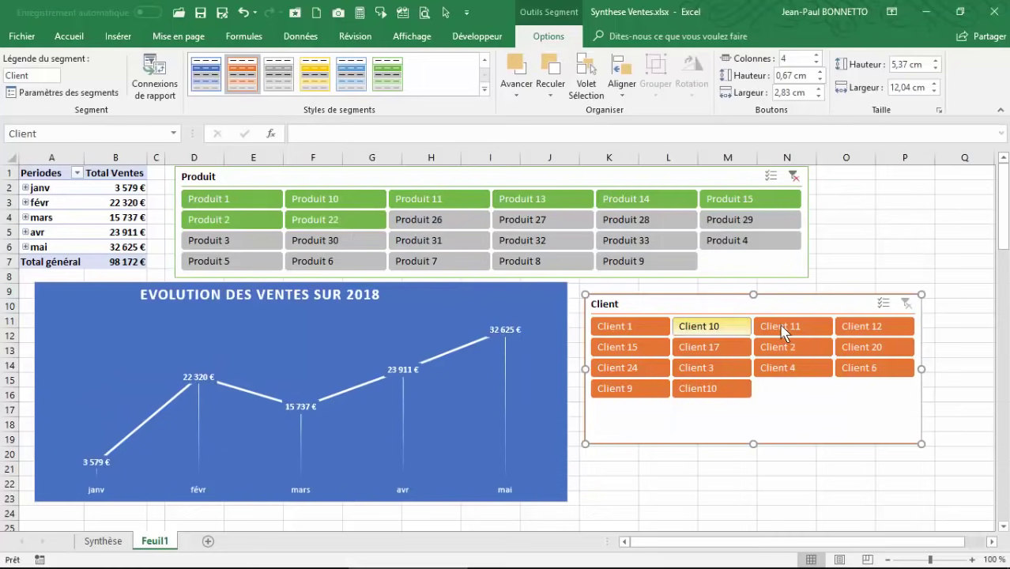
pyautogui.click(427, 220)
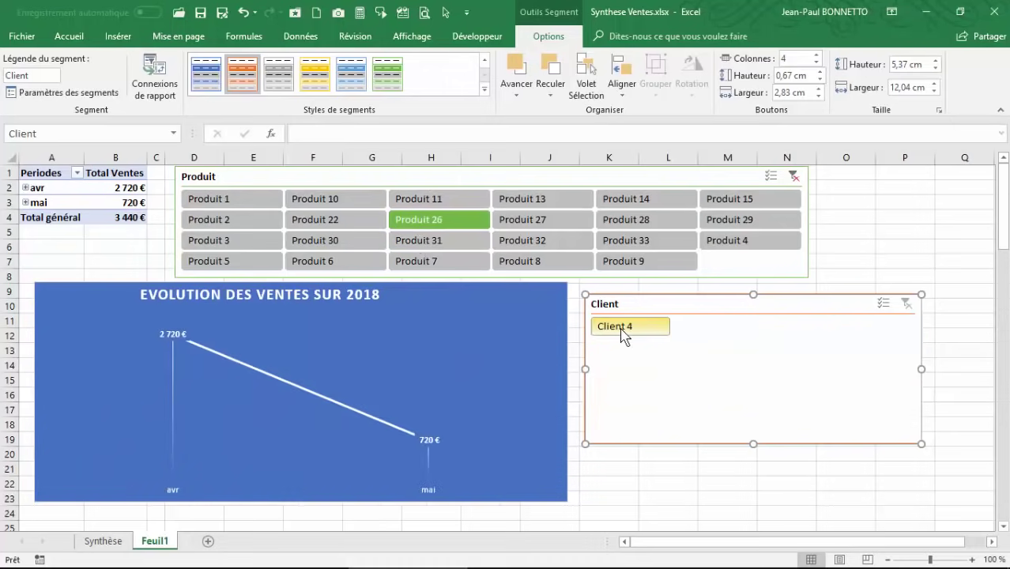
pyautogui.moveTo(326, 227); pyautogui.dragTo(515, 231)
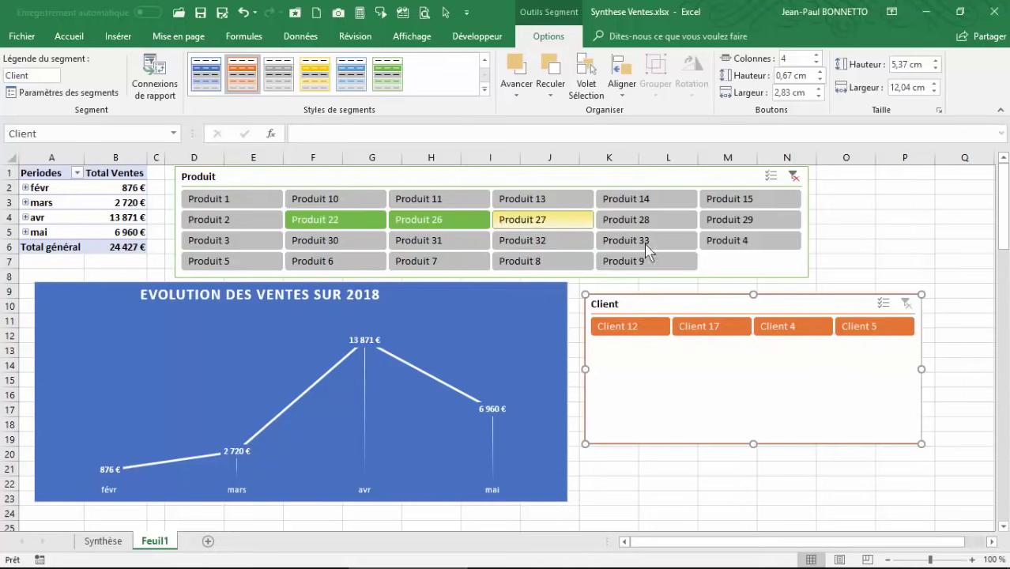
pyautogui.click(711, 330)
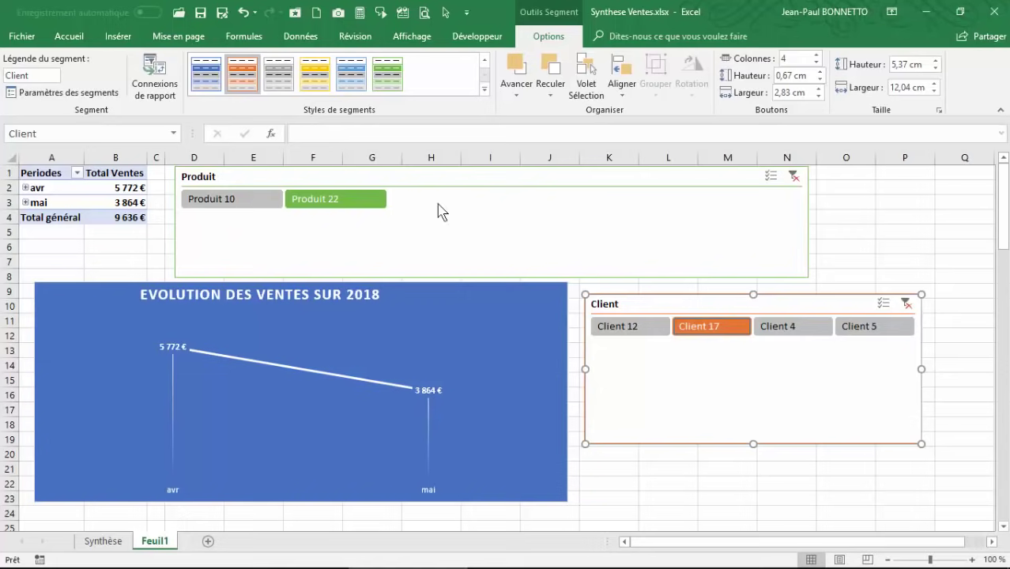
pyautogui.click(794, 176)
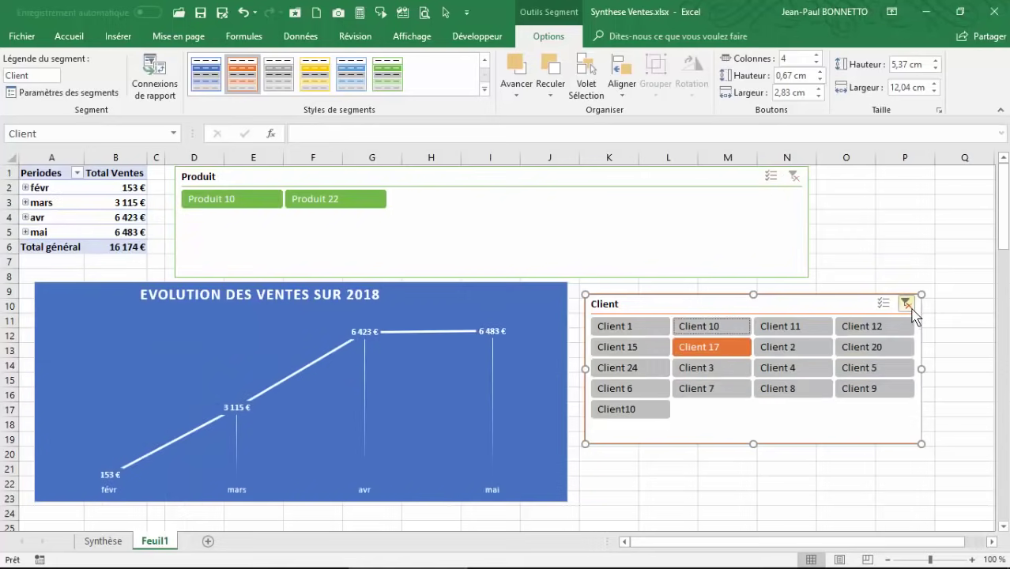
pyautogui.click(907, 303)
pyautogui.click(857, 215)
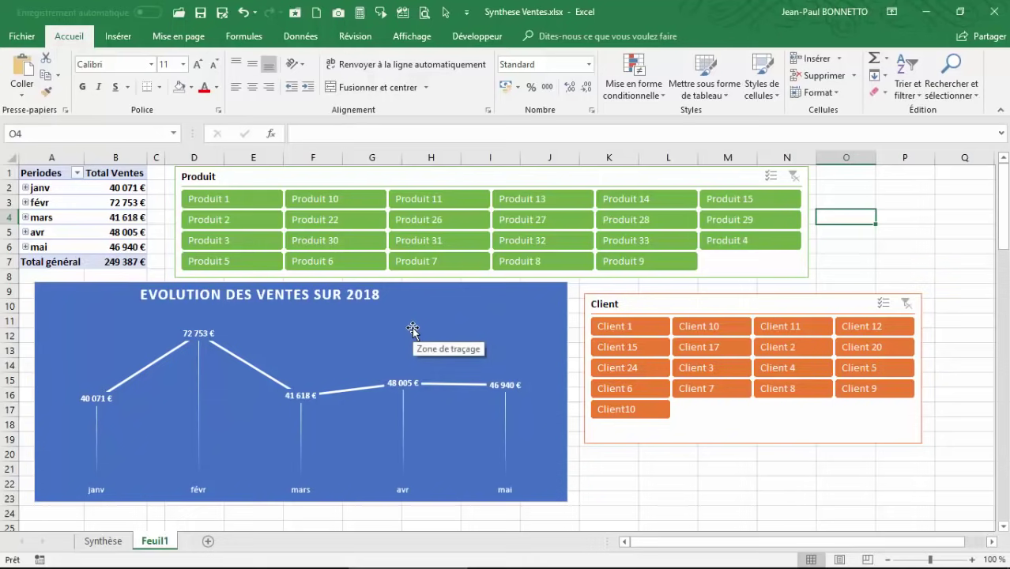
# Rename the Feuil1 sheet tab to 'Tableau de Bord'
pyautogui.doubleClick(155, 541)
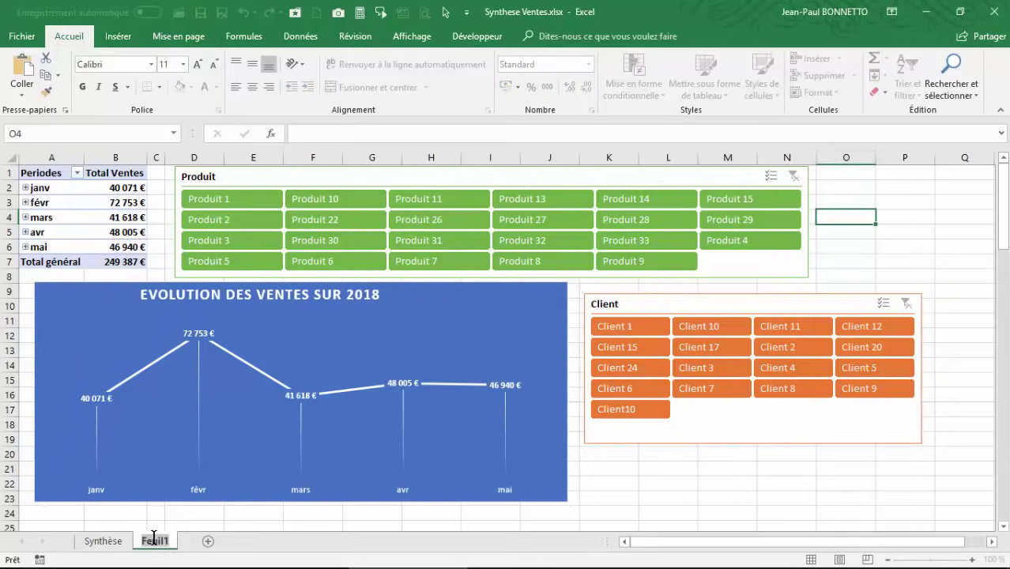
pyautogui.write('Tableau')
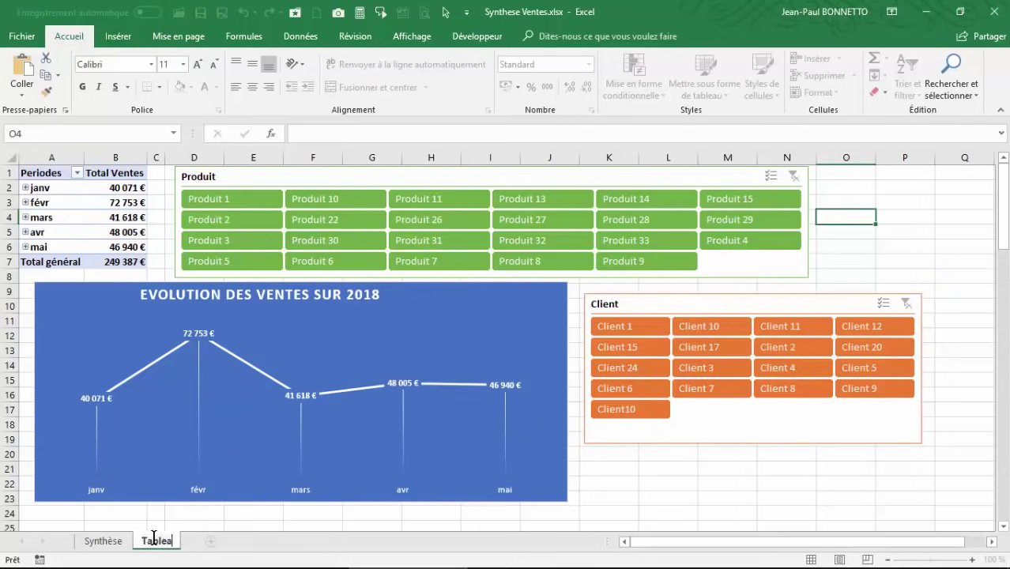
pyautogui.write(' de Bord')
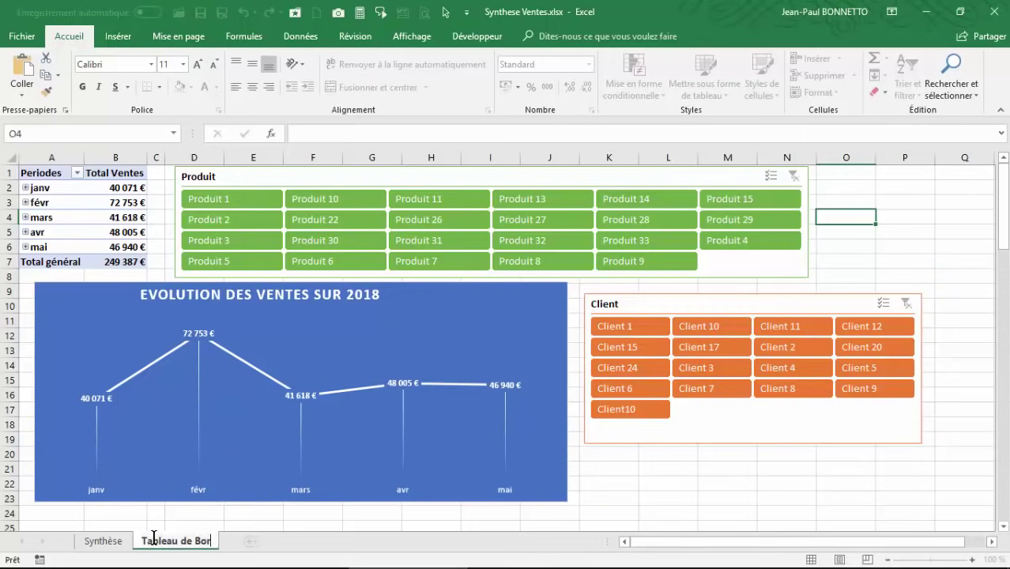
pyautogui.click(88, 217)
# Look over the Synthèse table and the Données tab, briefly checking the dashboard's Produit slicer
pyautogui.click(103, 540)
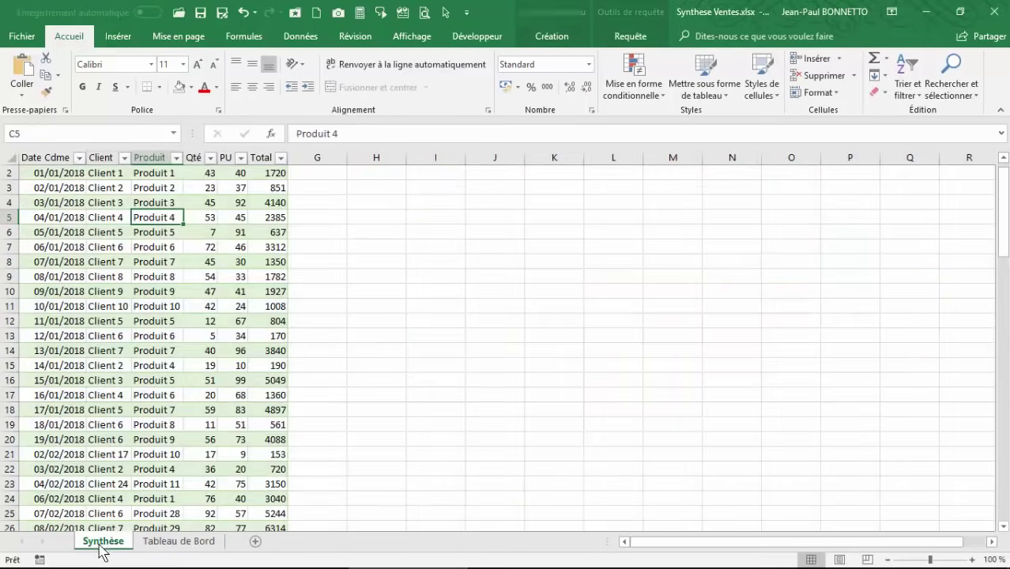
pyautogui.click(123, 291)
pyautogui.scroll(1, 125, 286)
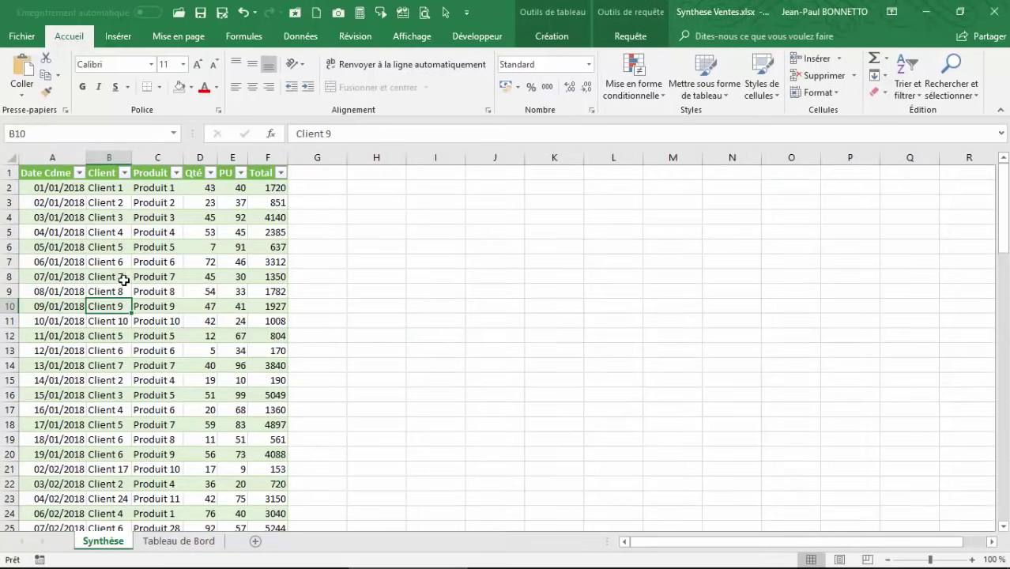
pyautogui.click(301, 36)
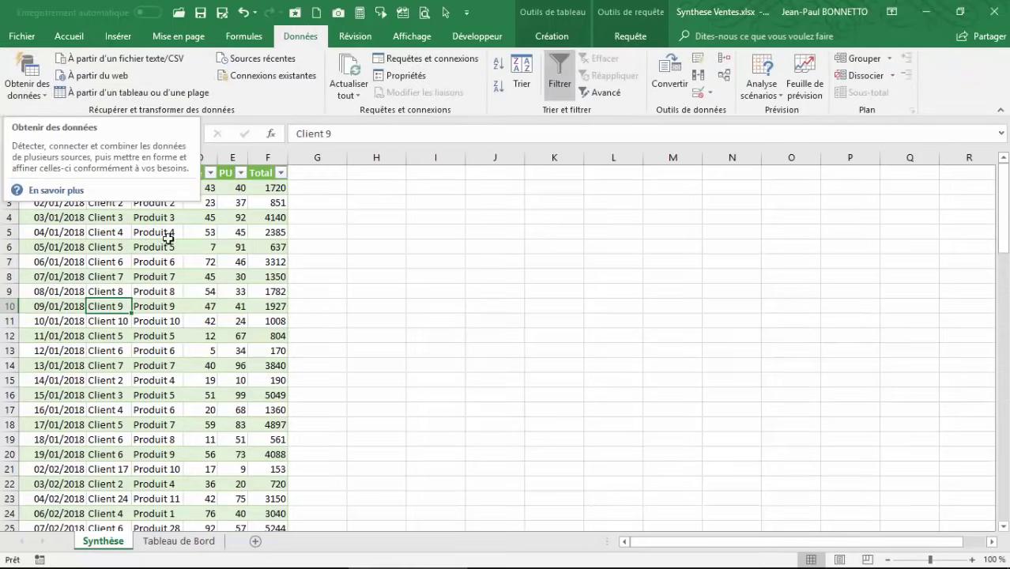
pyautogui.click(377, 230)
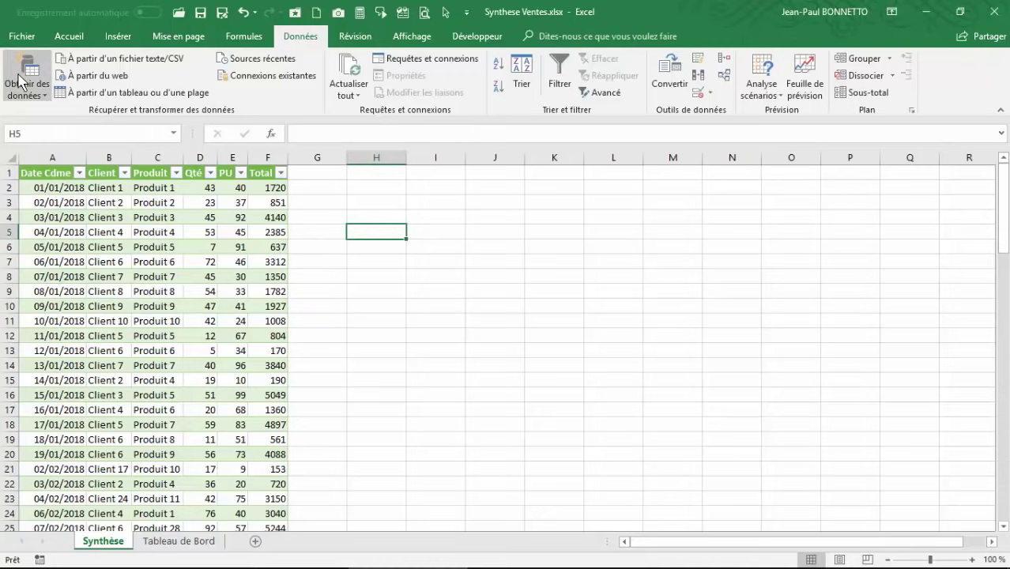
pyautogui.click(178, 542)
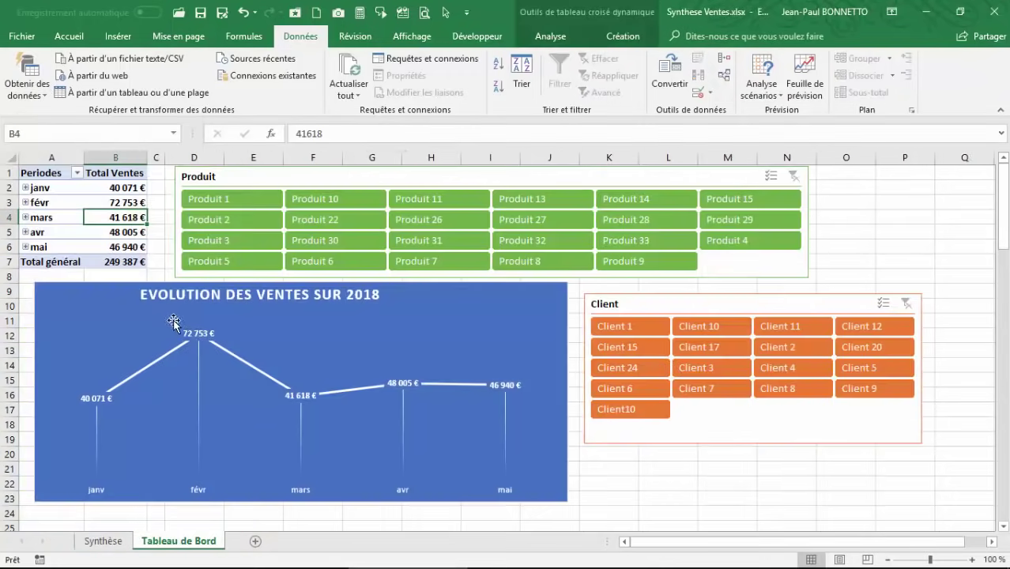
pyautogui.click(332, 174)
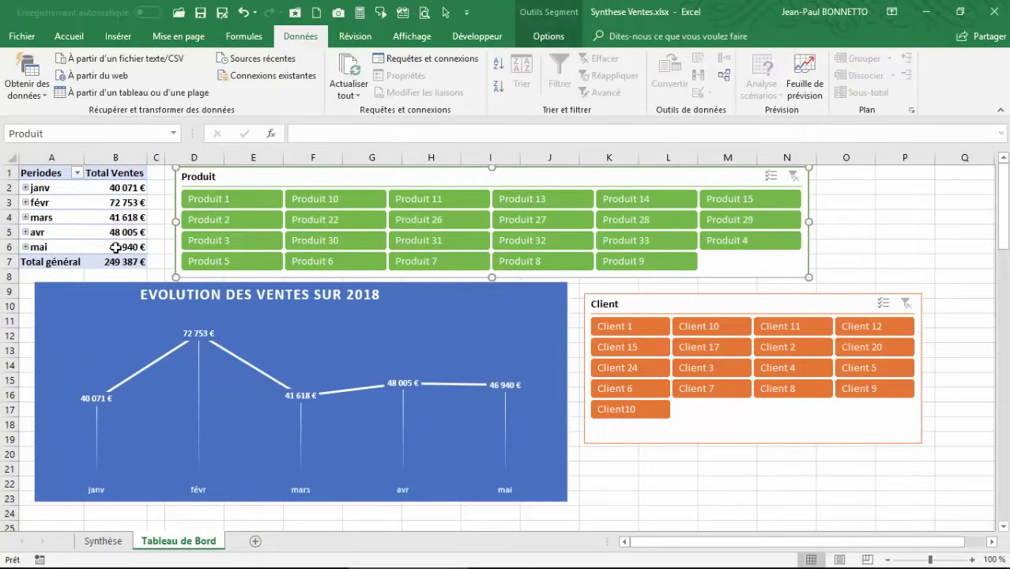
pyautogui.click(100, 542)
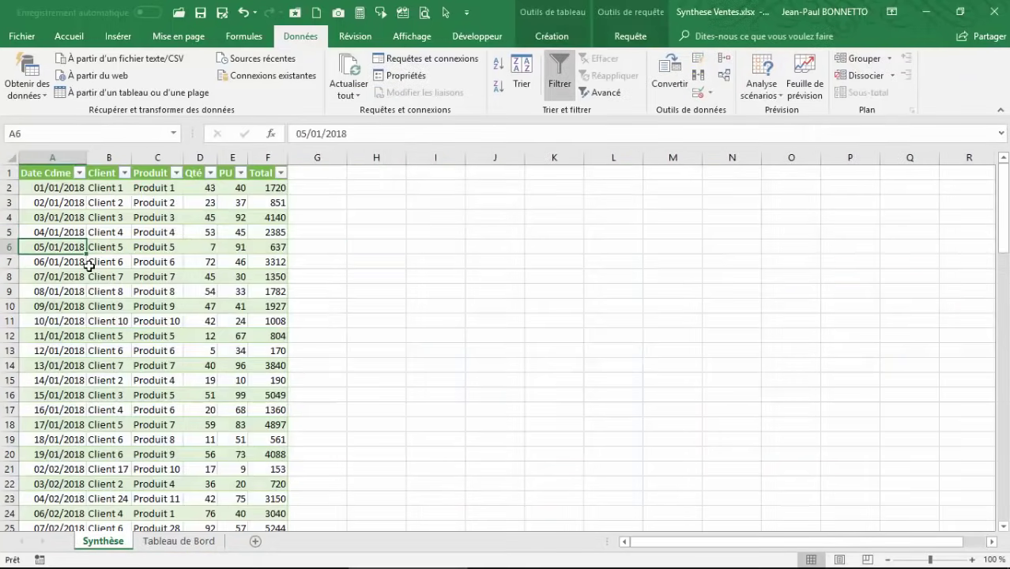
# Scroll to the last Synthèse rows and show the Requêtes et connexions pane with six queries
pyautogui.scroll(-5, 90, 268)
pyautogui.scroll(-5, 94, 289)
pyautogui.scroll(-12, 87, 292)
pyautogui.scroll(-6, 81, 306)
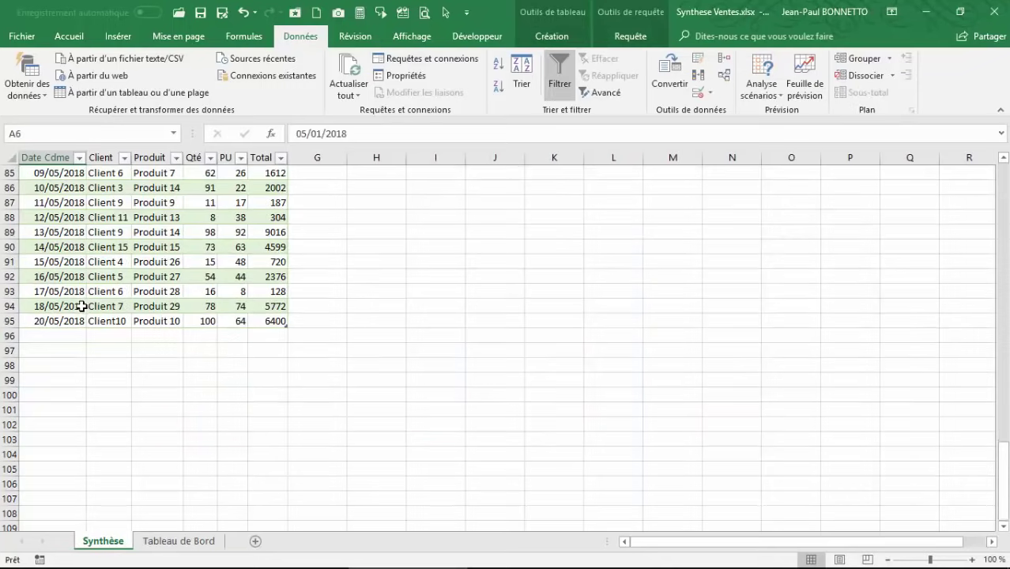
pyautogui.scroll(2, 81, 307)
pyautogui.click(80, 291)
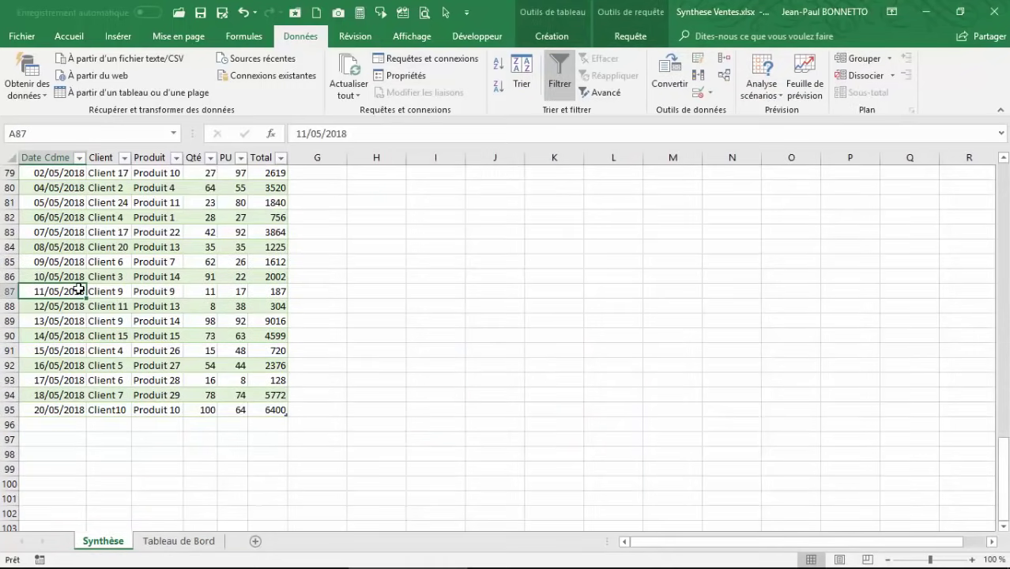
pyautogui.click(98, 232)
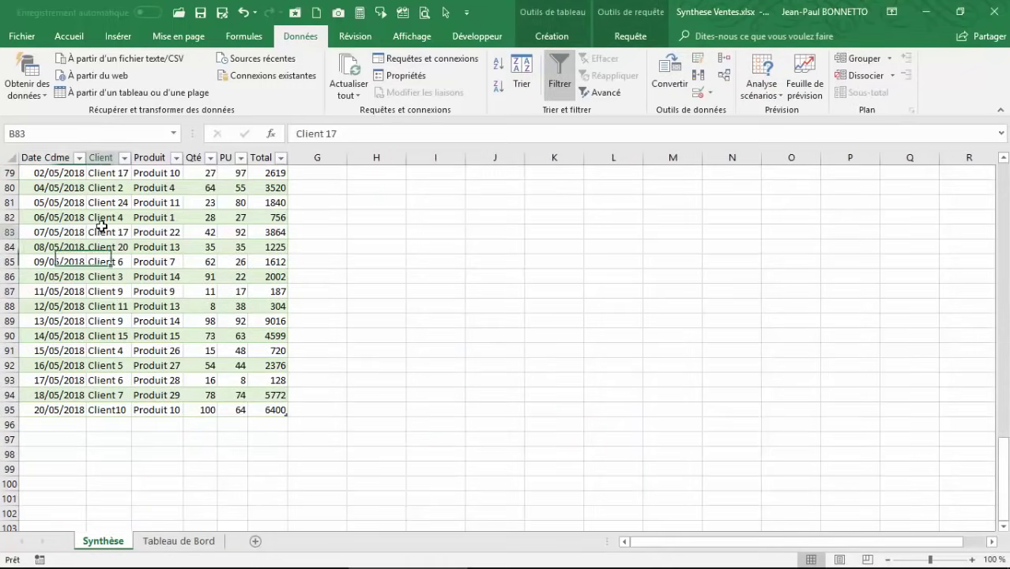
pyautogui.click(158, 190)
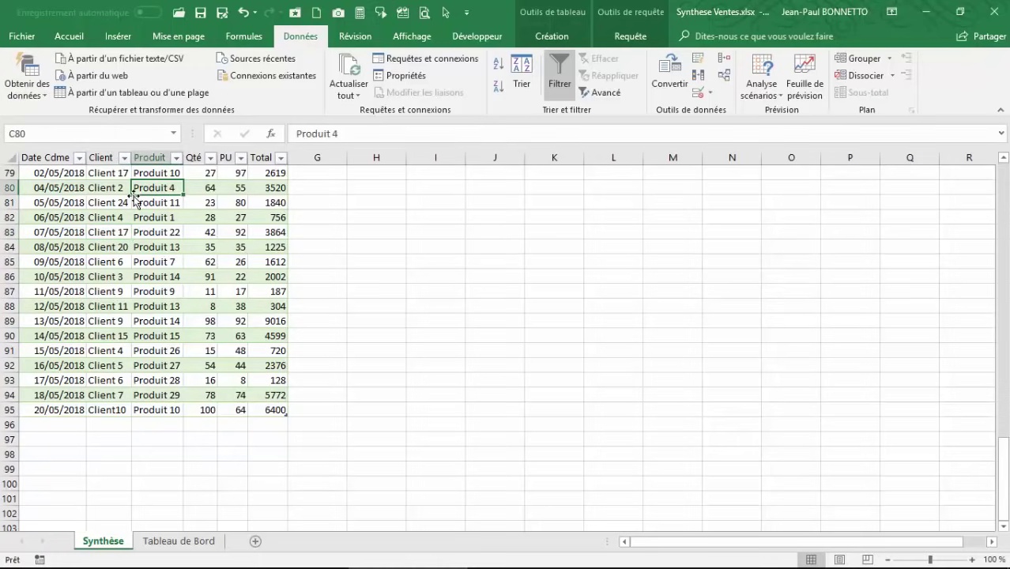
pyautogui.click(387, 59)
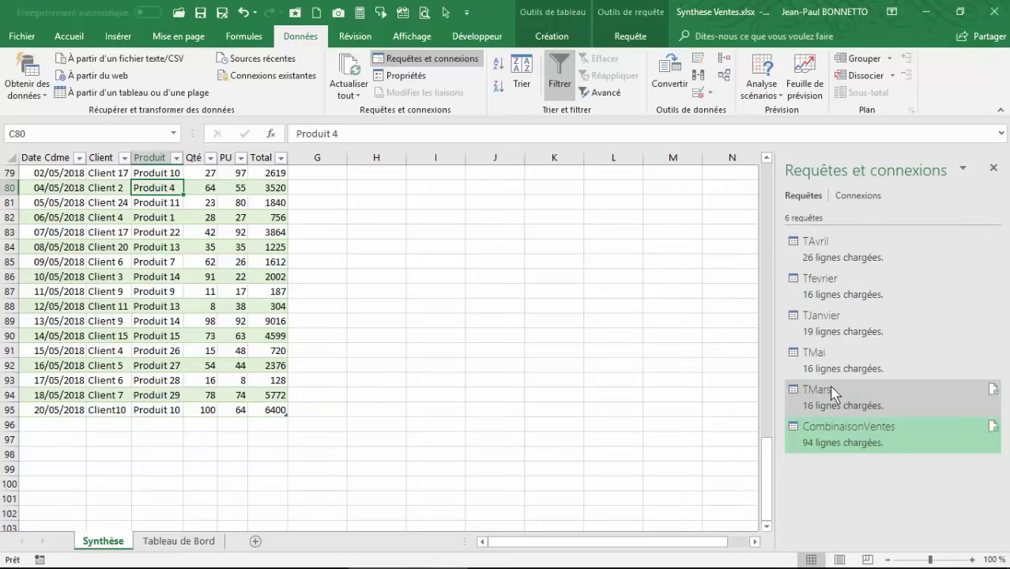
# Preview the TMars query, then move the Tableau de Bord sales chart slightly lower
pyautogui.moveTo(857, 395)
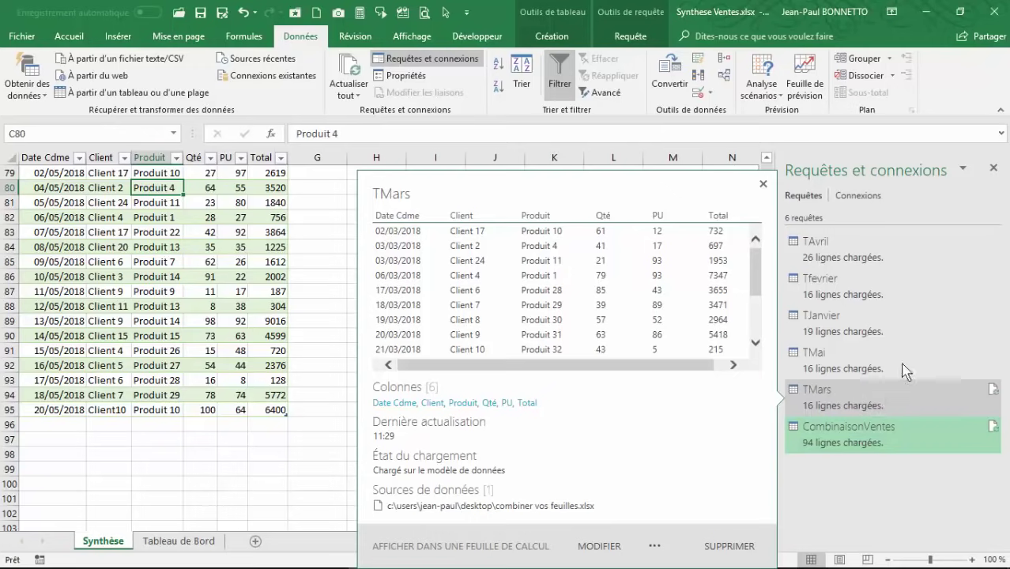
pyautogui.click(115, 279)
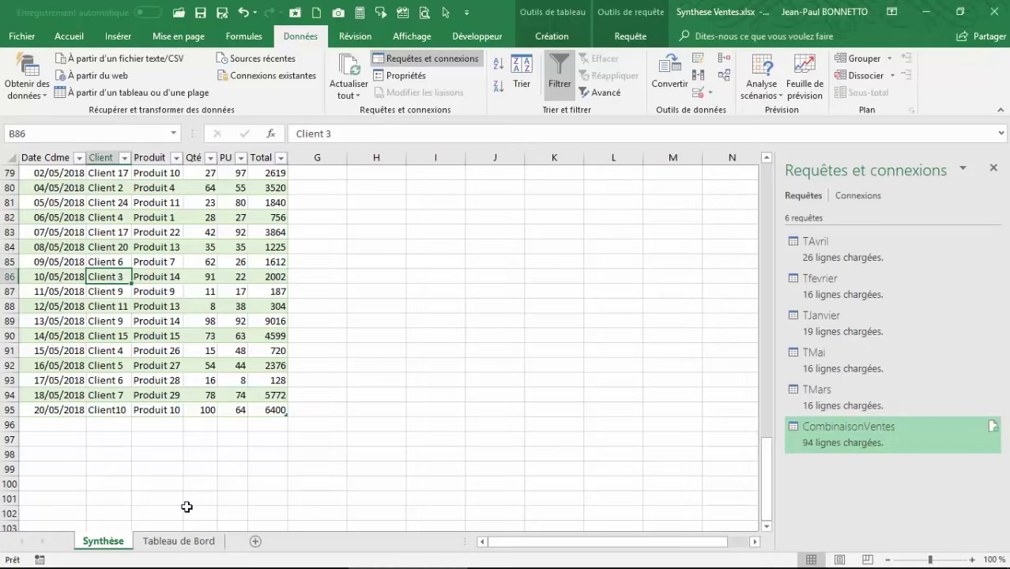
pyautogui.click(190, 542)
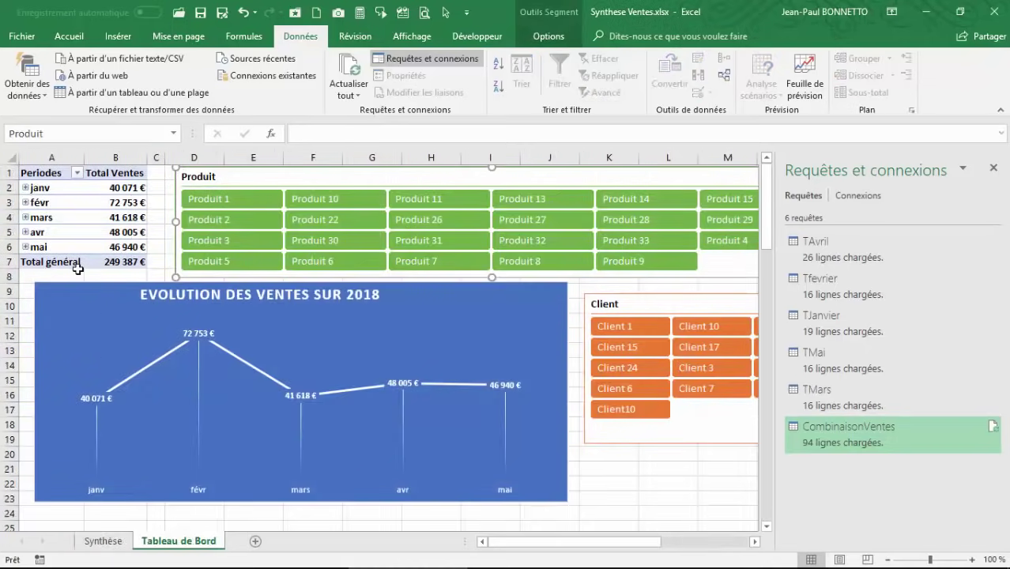
pyautogui.moveTo(181, 300); pyautogui.dragTo(178, 314)
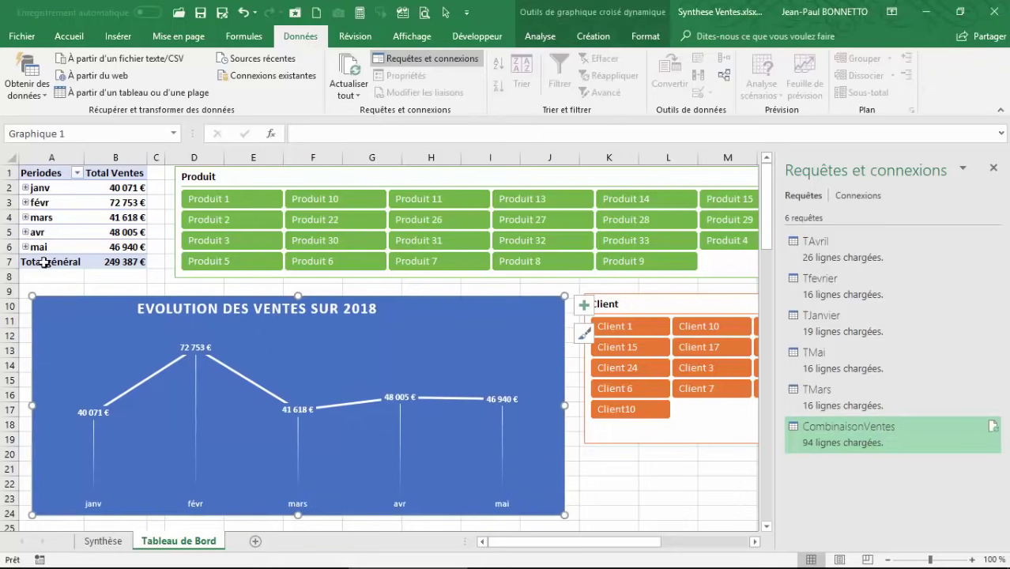
# Close the queries pane and refresh the pivot table with Actualiser
pyautogui.click(993, 169)
pyautogui.moveTo(48, 189); pyautogui.dragTo(47, 247)
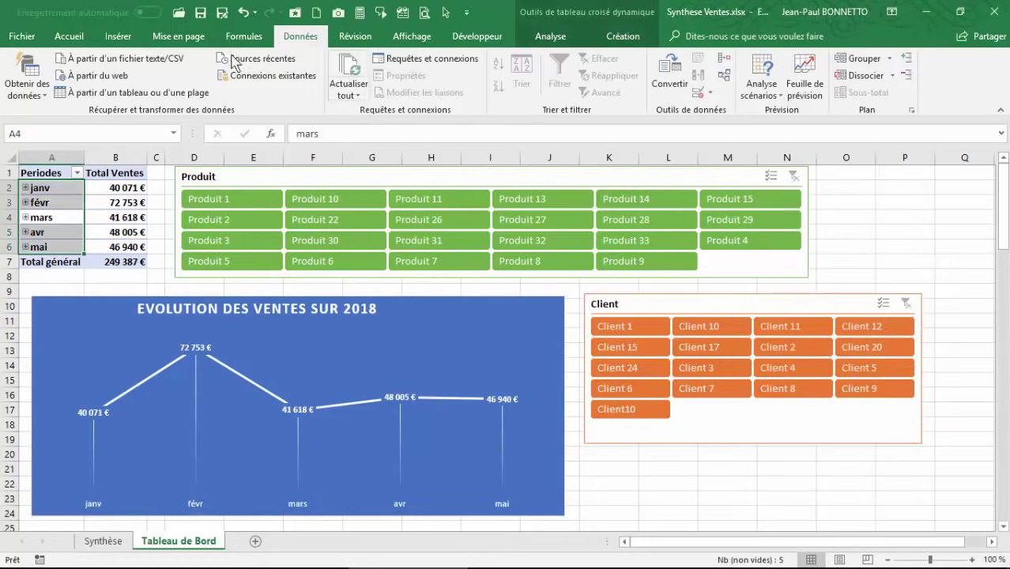
pyautogui.click(68, 202)
pyautogui.rightClick(52, 203)
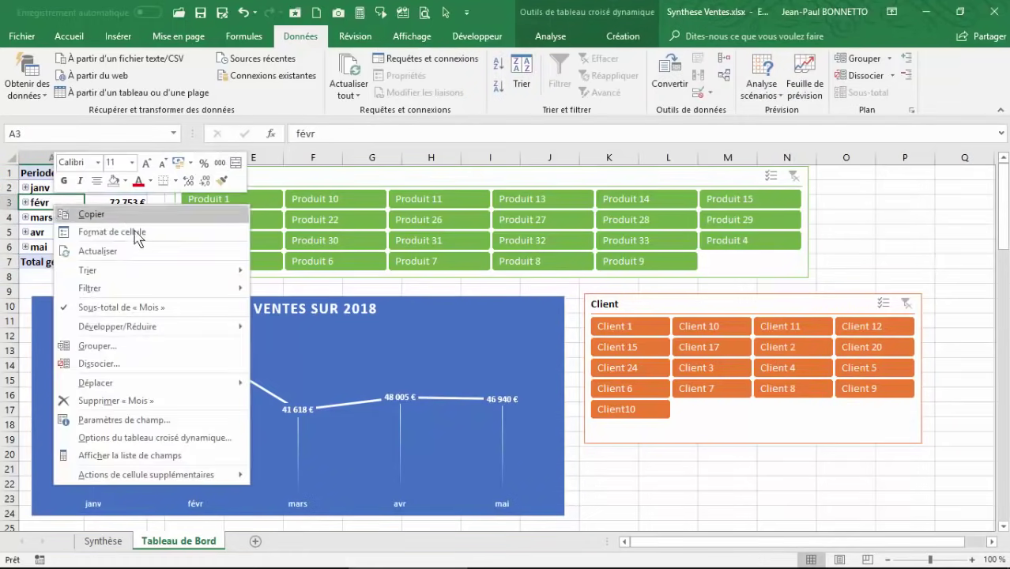
pyautogui.click(106, 251)
# Return to the Synthèse sheet, whose sales table ends at row 95 (20/05/2018)
pyautogui.click(102, 540)
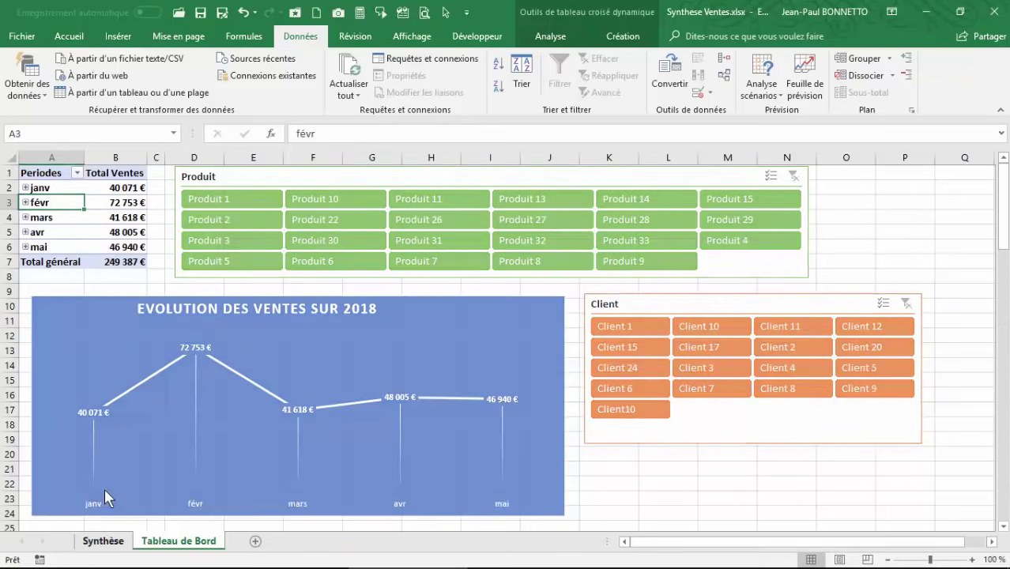
pyautogui.click(118, 233)
pyautogui.click(447, 219)
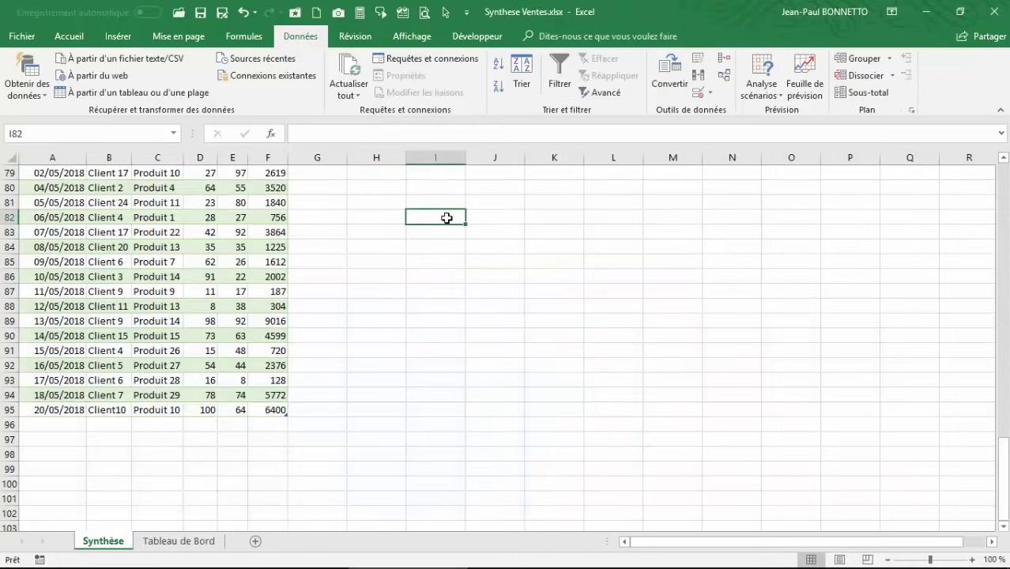